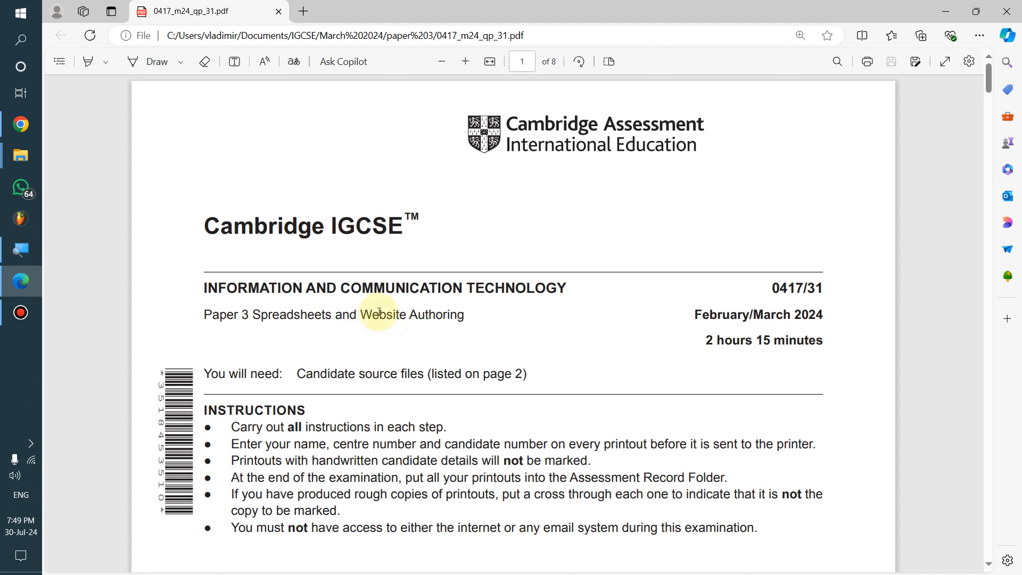
# Strike through Paper 3 and highlight the 'Paper 3 Spreadsheets' title line in yellow
pyautogui.click(156, 62)
pyautogui.moveTo(206, 315); pyautogui.dragTo(250, 316)
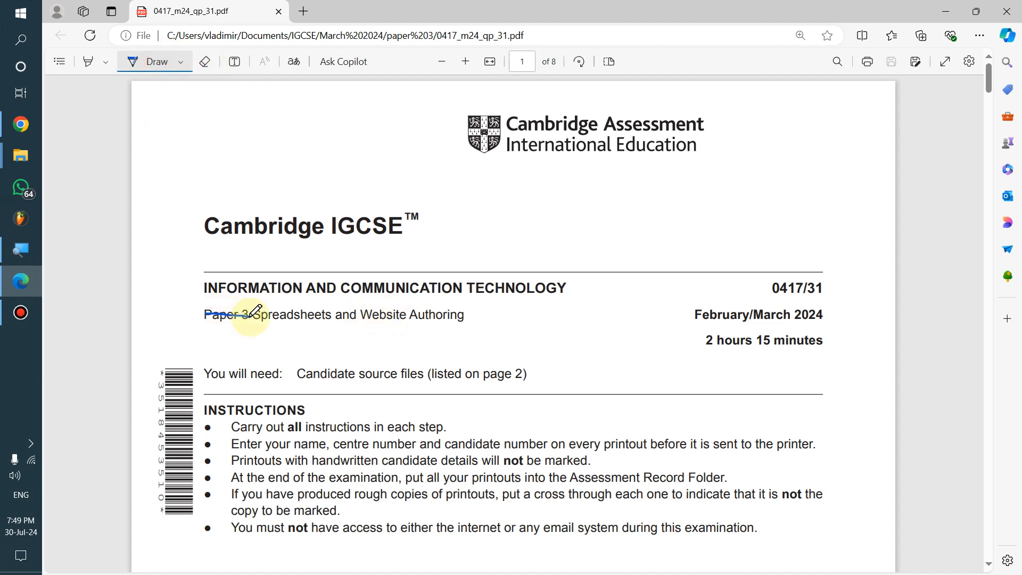
pyautogui.click(88, 61)
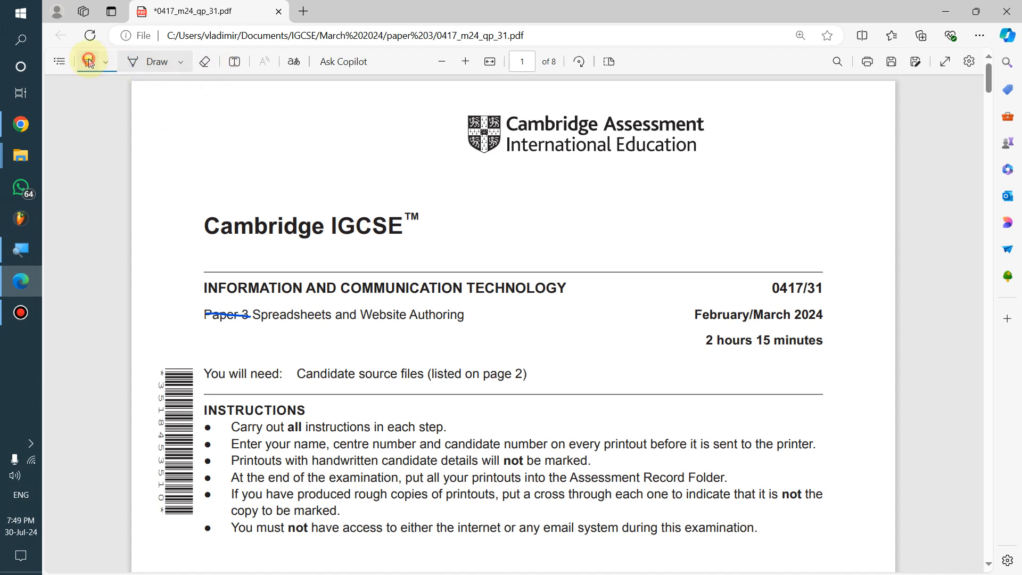
pyautogui.moveTo(204, 315); pyautogui.dragTo(331, 316)
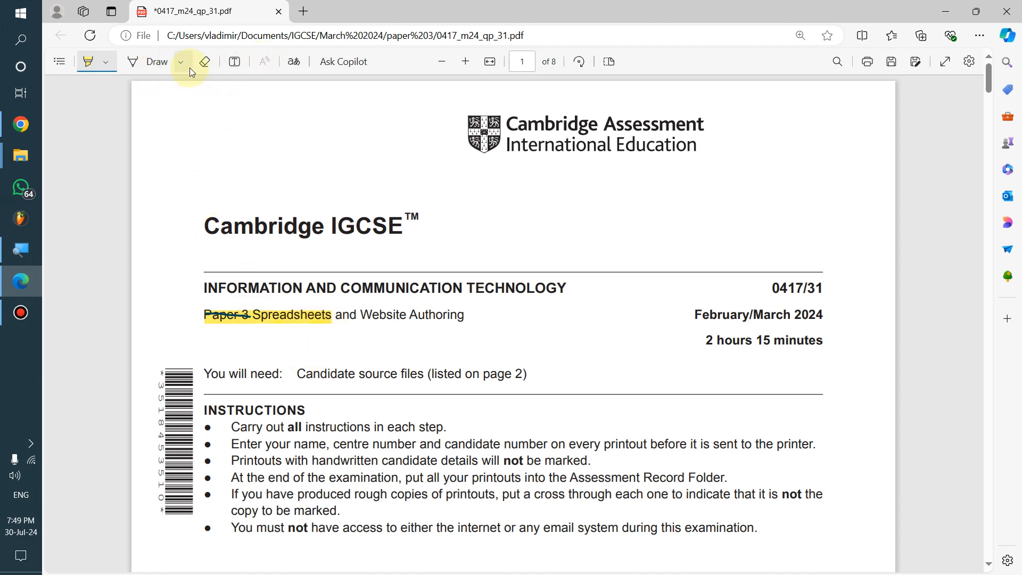
# Erase the marks over Paper 3 so only Spreadsheets stays highlighted
pyautogui.click(204, 62)
pyautogui.moveTo(211, 346); pyautogui.dragTo(224, 304)
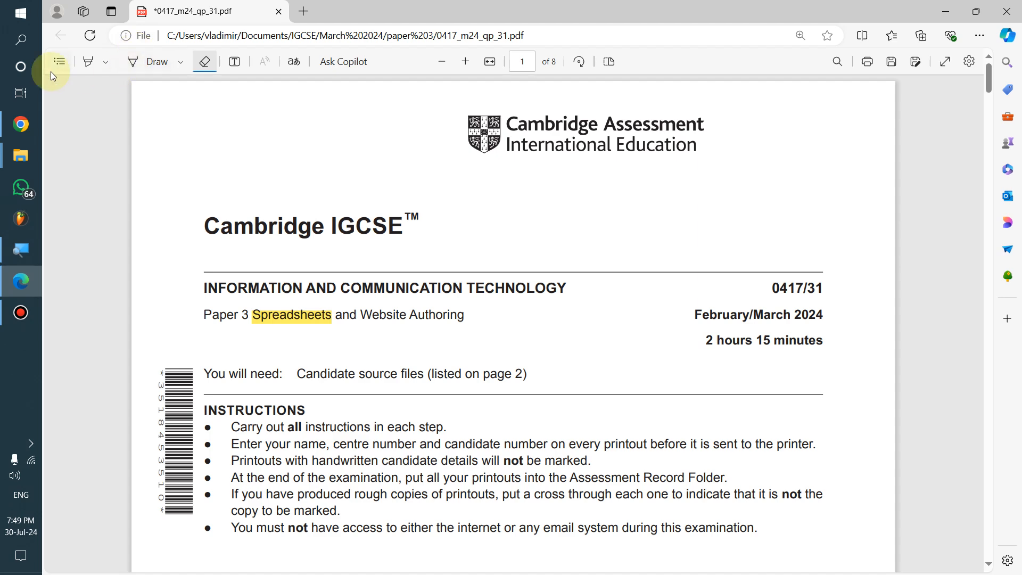
pyautogui.click(87, 62)
# On page 2, mark 'Create a new word-processed document' and m24evidence_ZZ999_9999 in yellow
pyautogui.scroll(-15, 263, 303)
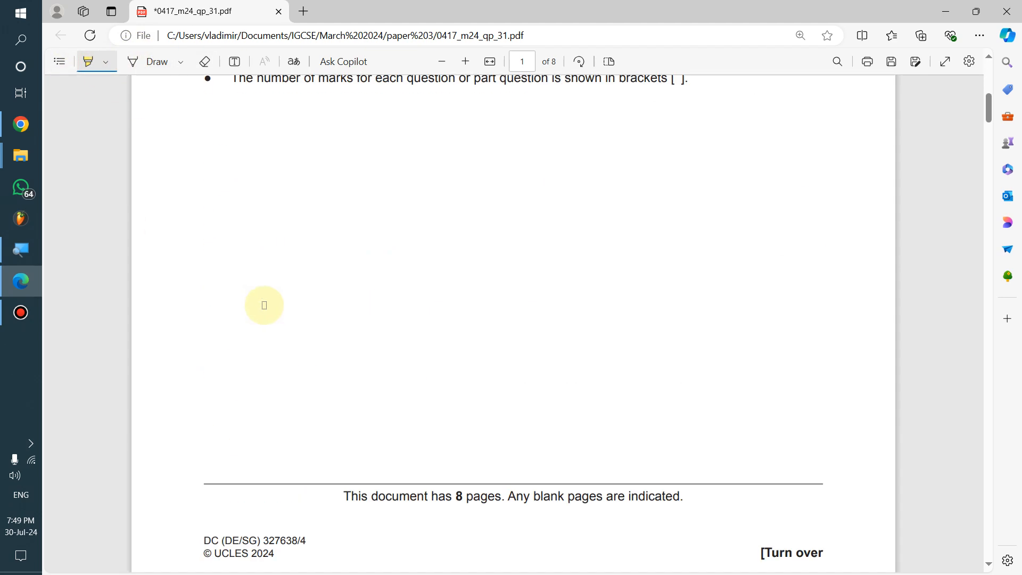
pyautogui.scroll(-6, 267, 307)
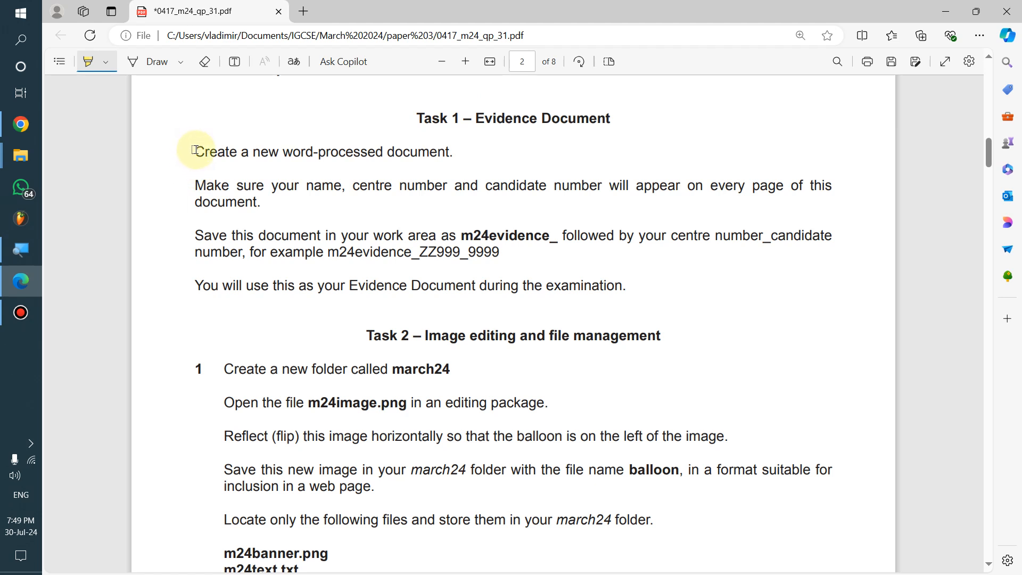
pyautogui.moveTo(195, 151); pyautogui.dragTo(458, 168)
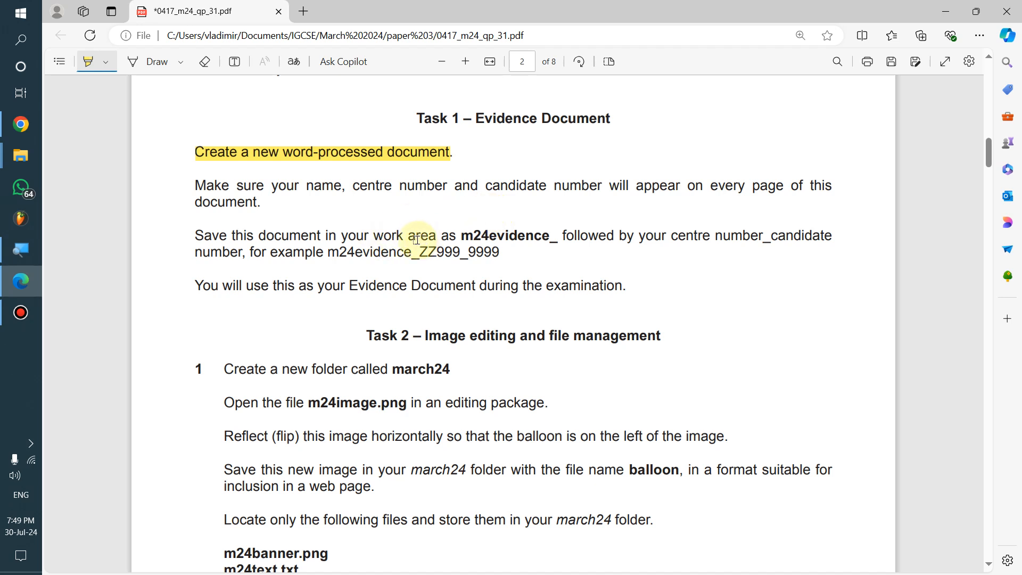
pyautogui.moveTo(325, 253); pyautogui.dragTo(500, 254)
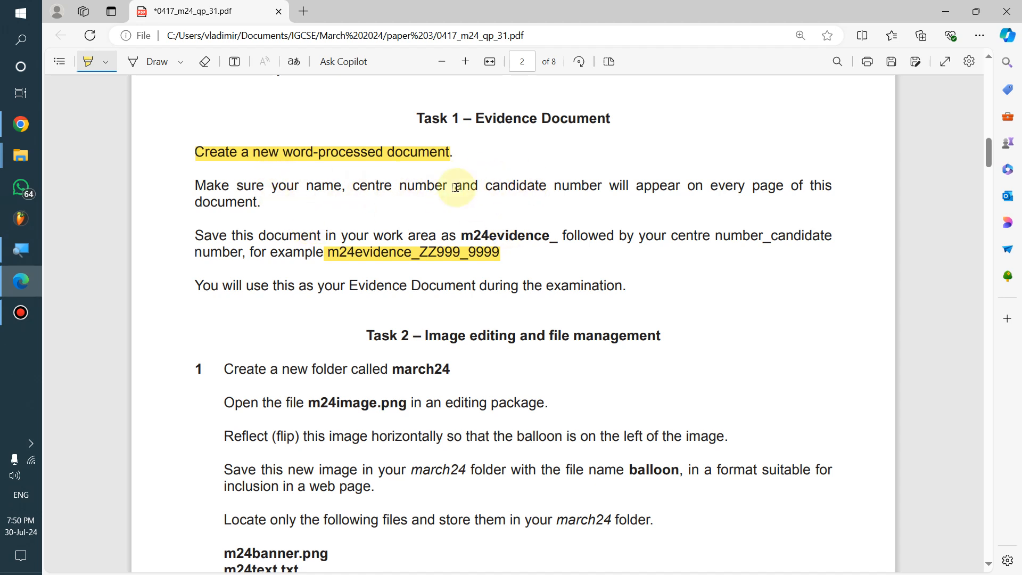
pyautogui.hotkey('alt', 'Tab')
pyautogui.hotkey('alt', 'Tab')
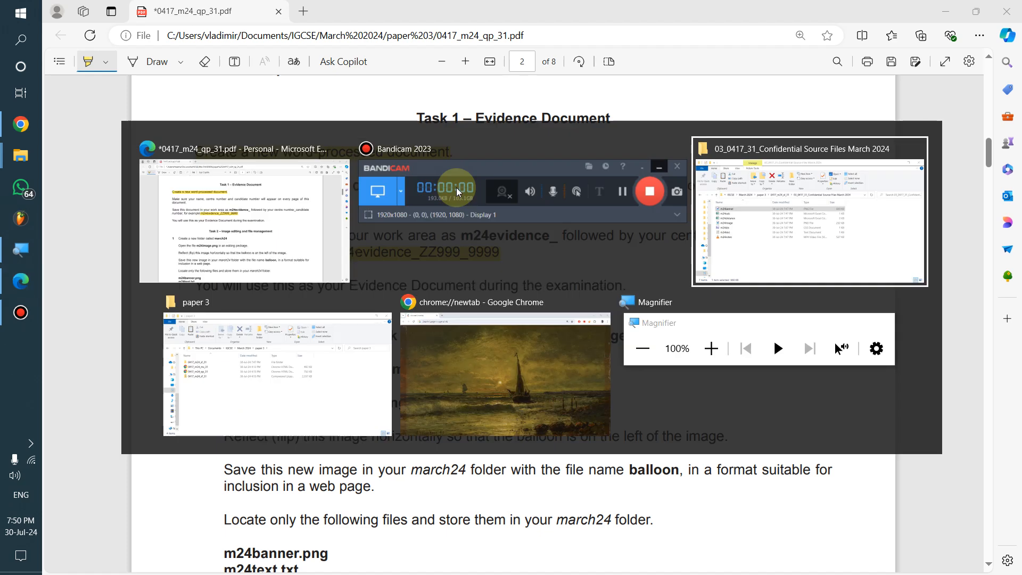
# Close the Chrome window and return to the paper 3 folder after checking 0417_m24_sf_31
pyautogui.click(602, 302)
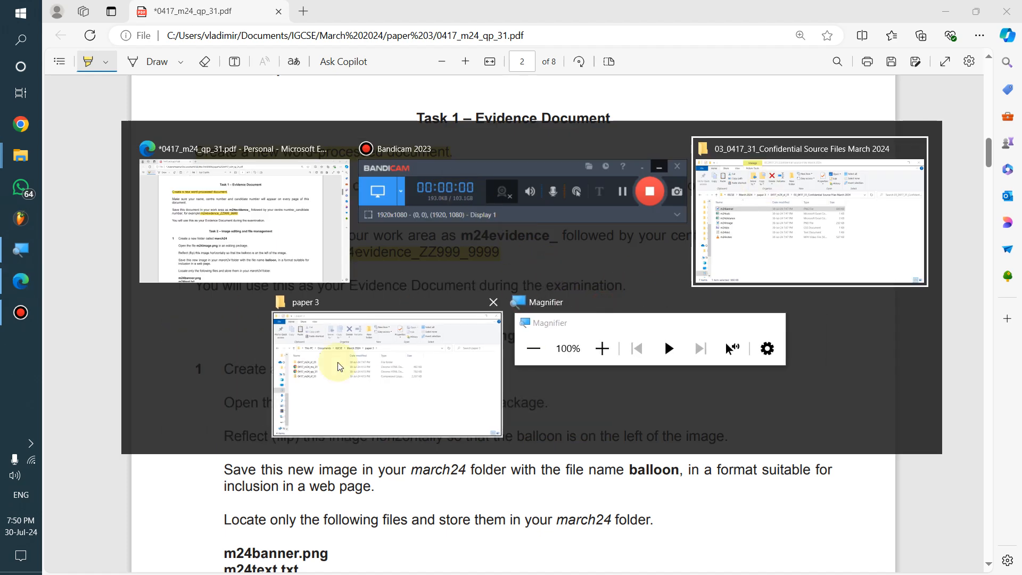
pyautogui.click(394, 340)
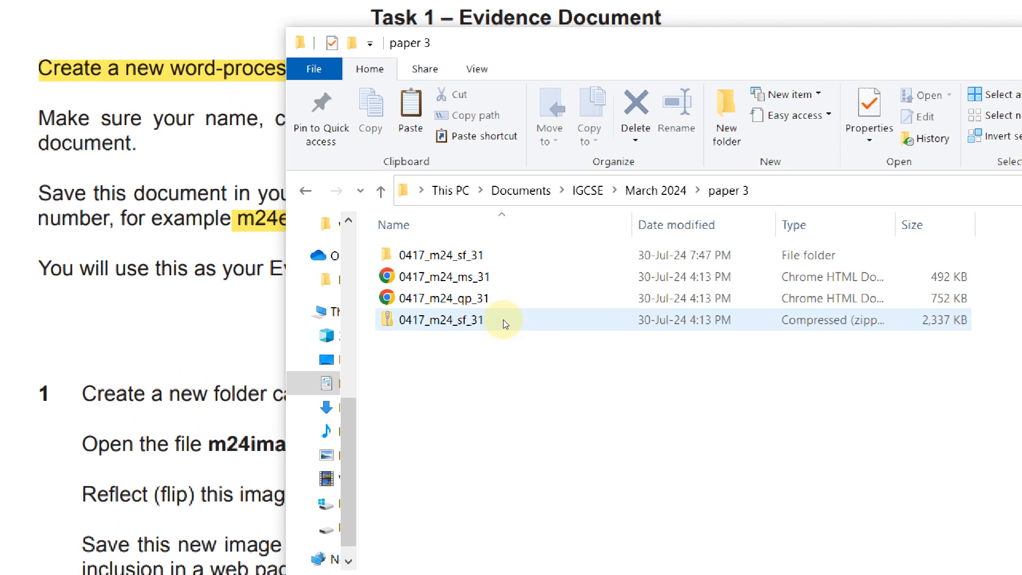
pyautogui.click(474, 301)
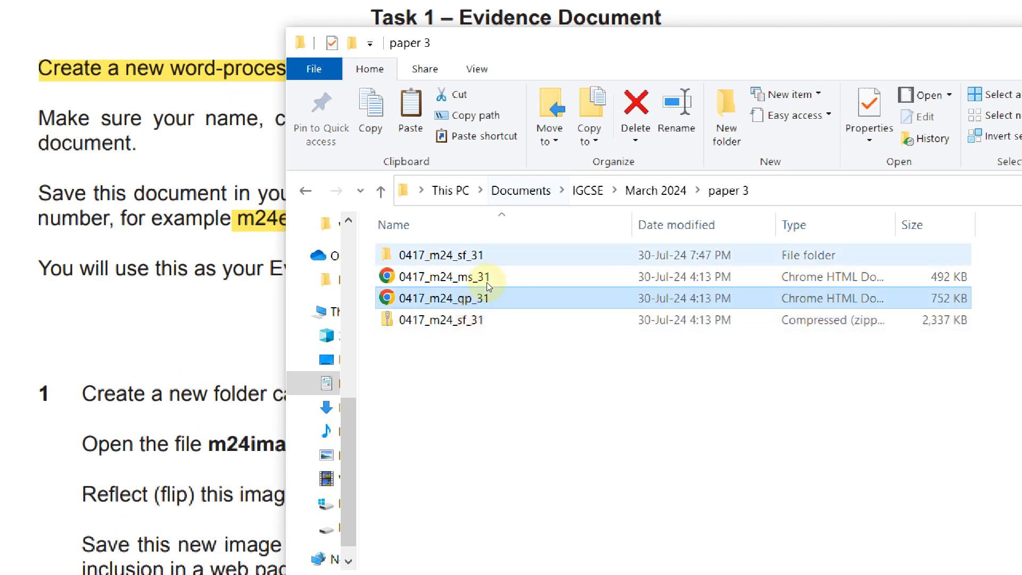
pyautogui.click(486, 257)
pyautogui.doubleClick(486, 258)
pyautogui.hotkey('alt', 'Left')
# Create a new folder named 'work area' in paper 3 and open it
pyautogui.rightClick(520, 377)
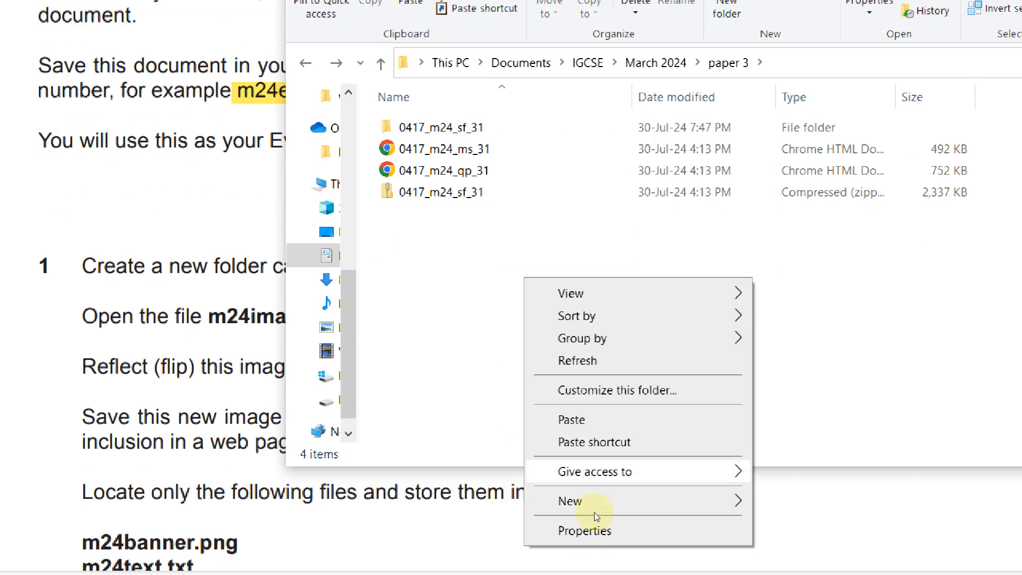
pyautogui.moveTo(594, 506)
pyautogui.click(797, 132)
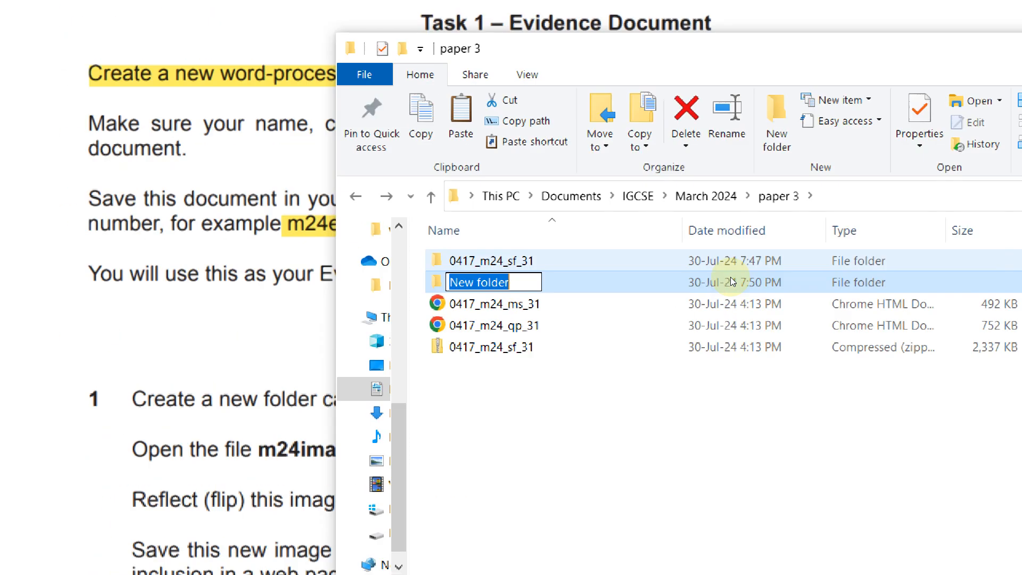
pyautogui.write('work area')
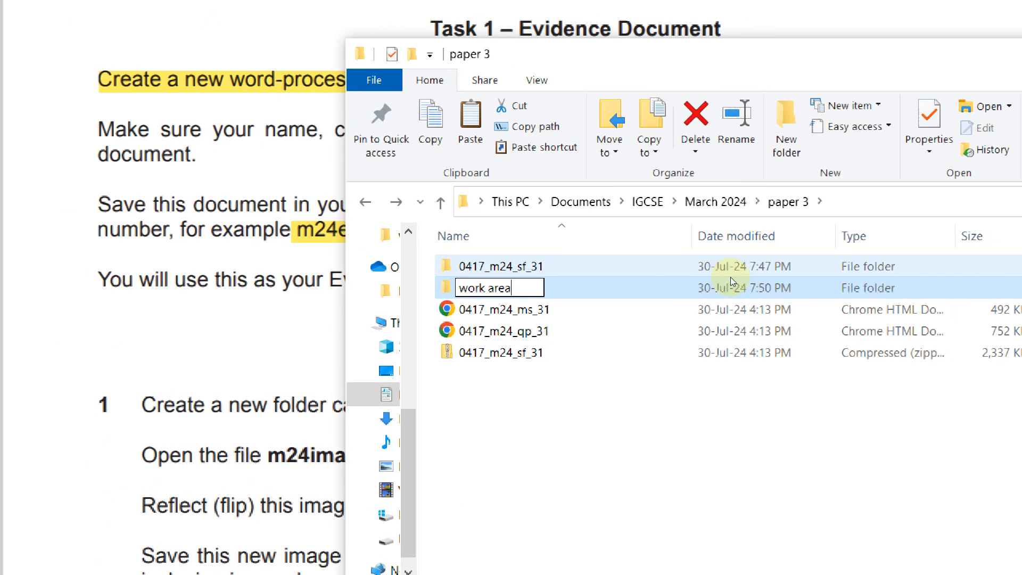
pyautogui.press('Return')
pyautogui.doubleClick(439, 149)
# Add a new blank Word document in work area, naming it m24 while checking the exam paper
pyautogui.rightClick(471, 305)
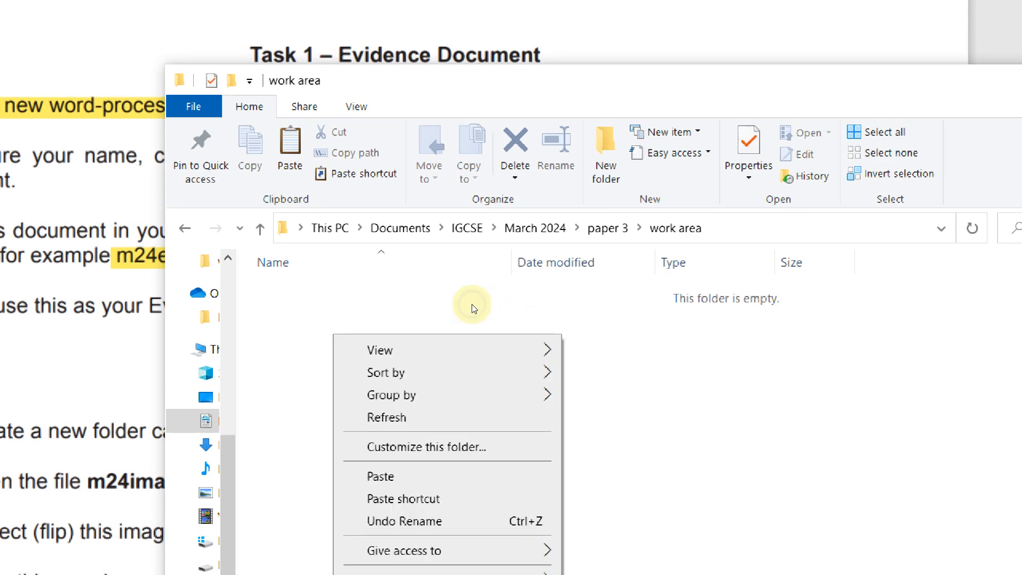
pyautogui.moveTo(513, 574)
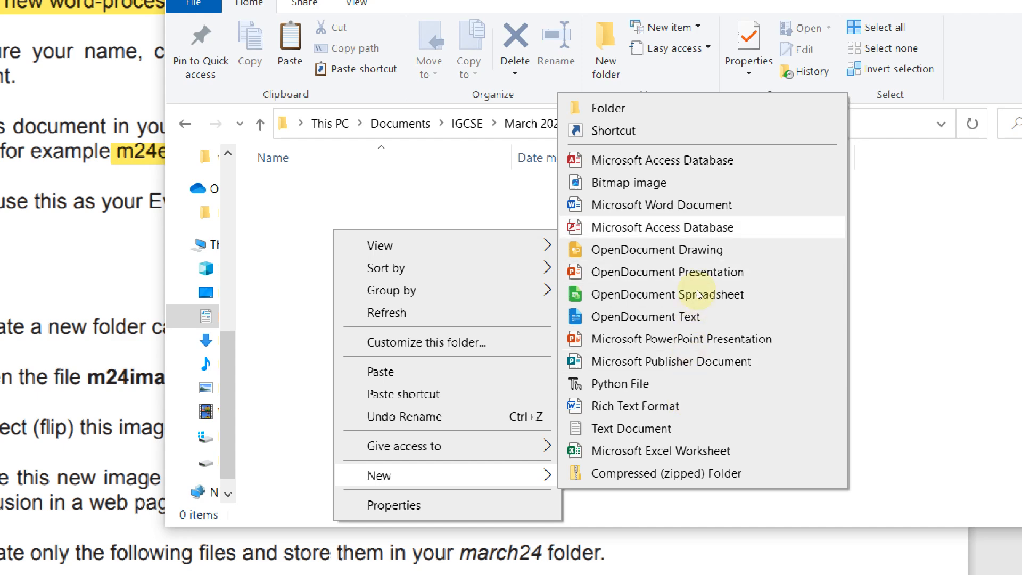
pyautogui.click(662, 205)
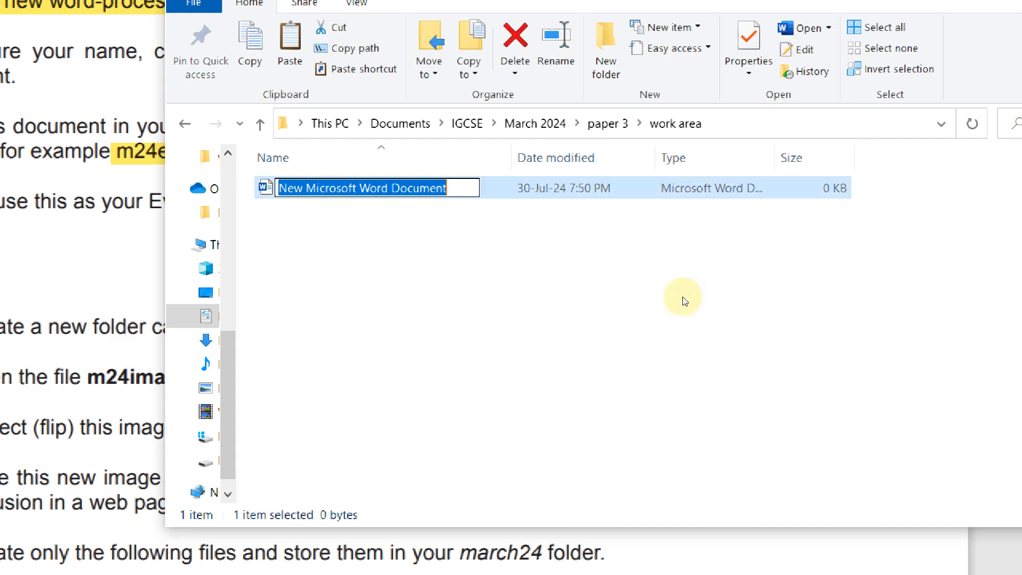
pyautogui.write('m24')
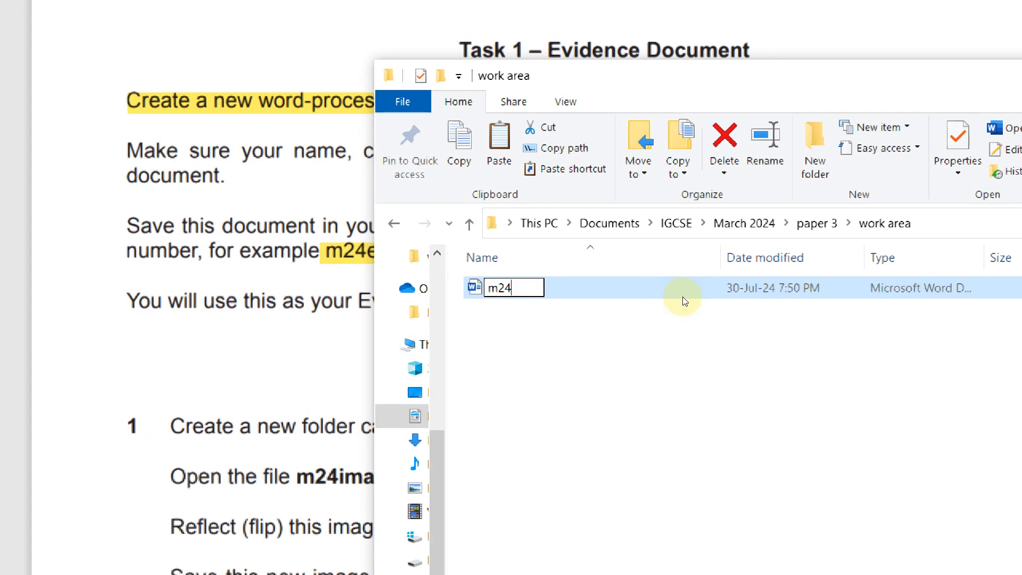
pyautogui.hotkey('alt', 'Tab')
pyautogui.hotkey('alt', 'Tab')
pyautogui.hotkey('alt', 'Tab')
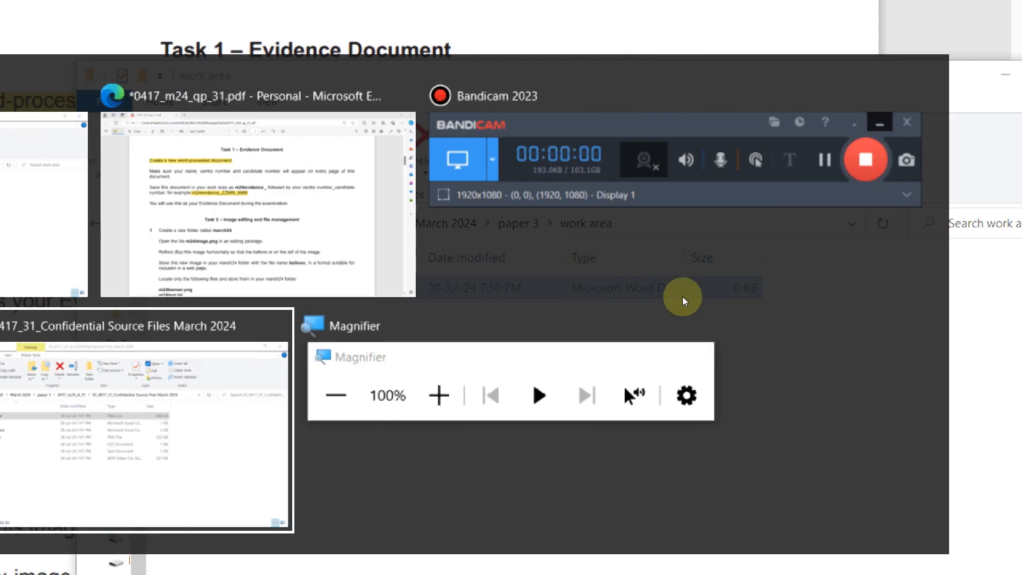
pyautogui.hotkey('alt', 'shift', 'Tab')
pyautogui.hotkey('alt', 'shift', 'Tab')
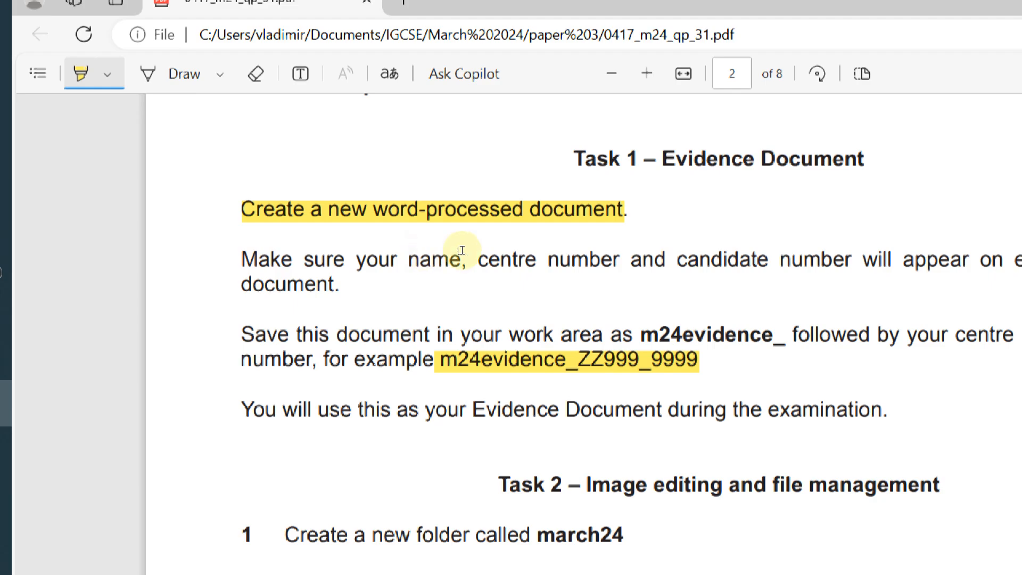
pyautogui.hotkey('alt', 'Tab')
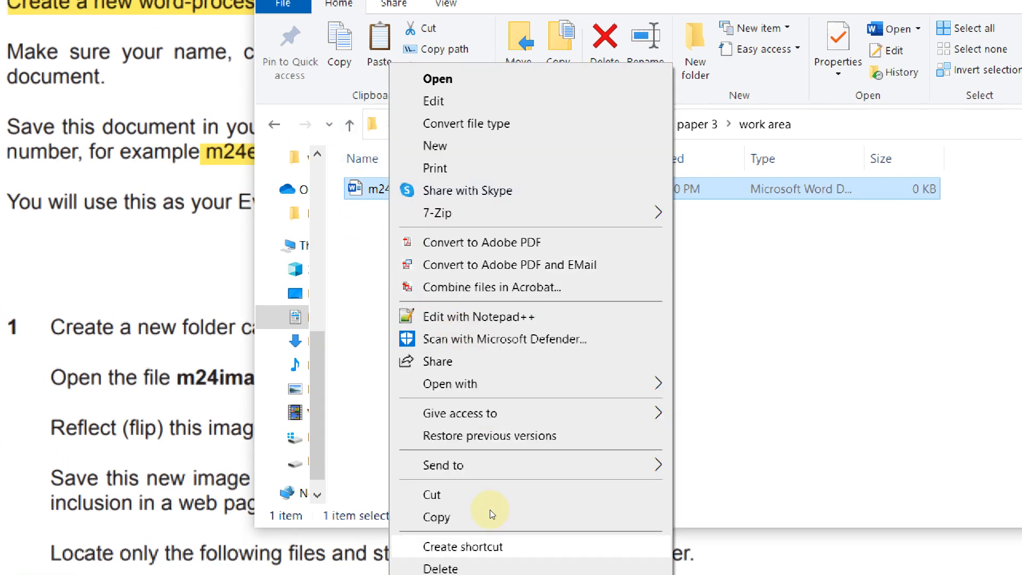
# Complete the name as m24evidence_ZZ999_9999 and open the document in Word
pyautogui.click(505, 526)
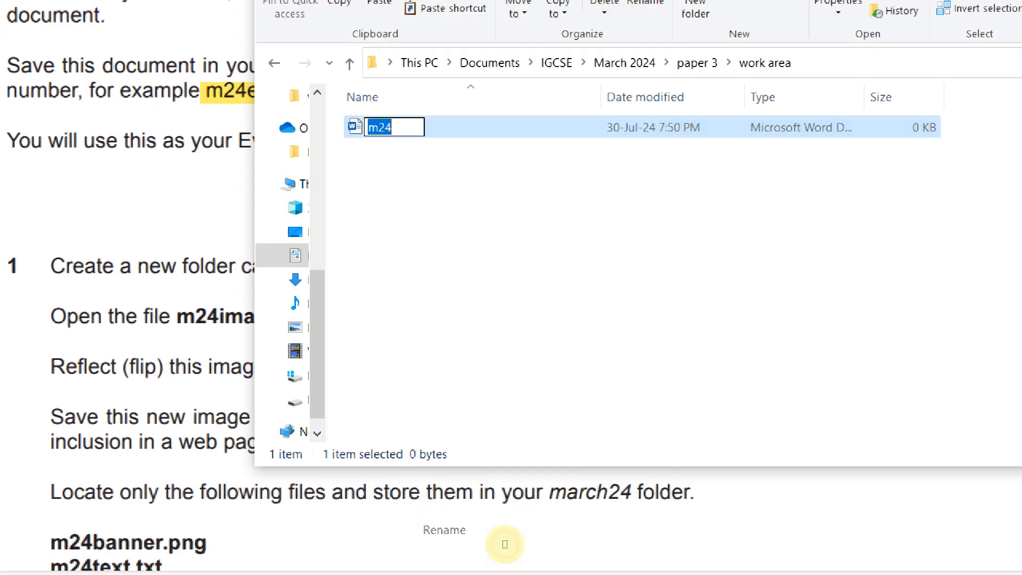
pyautogui.press('End')
pyautogui.write('evidence')
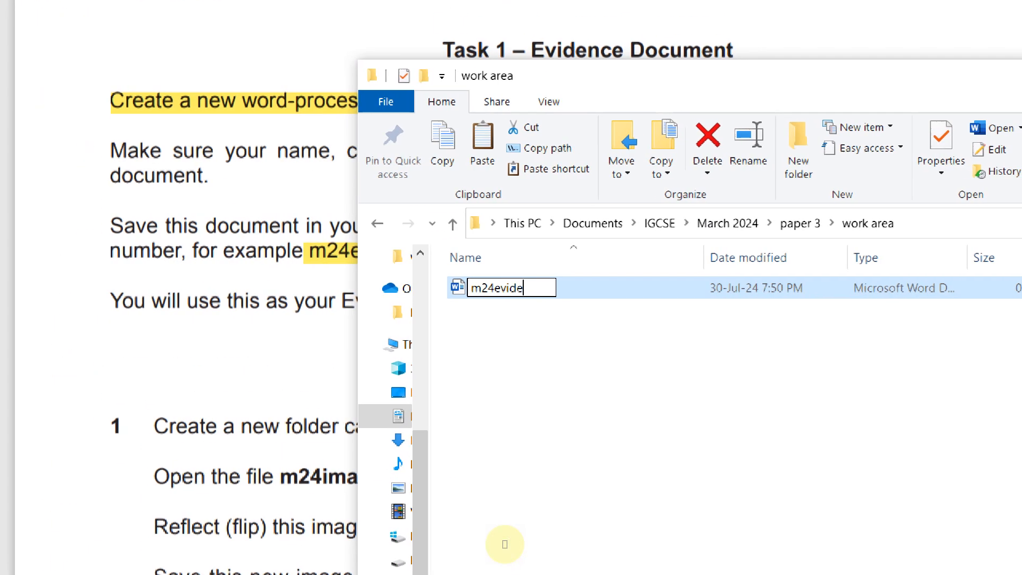
pyautogui.write('_ZZ999_')
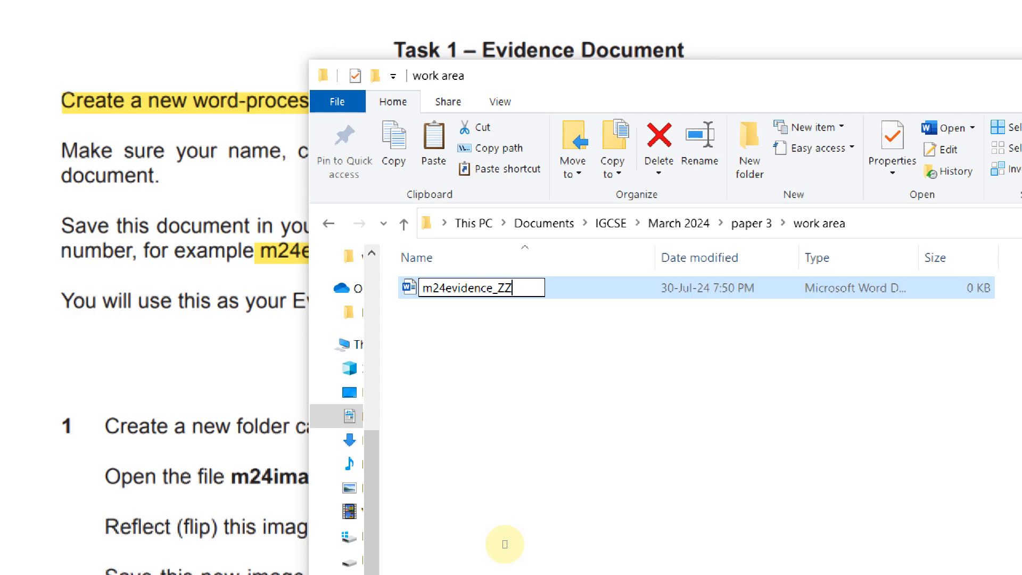
pyautogui.write('9999')
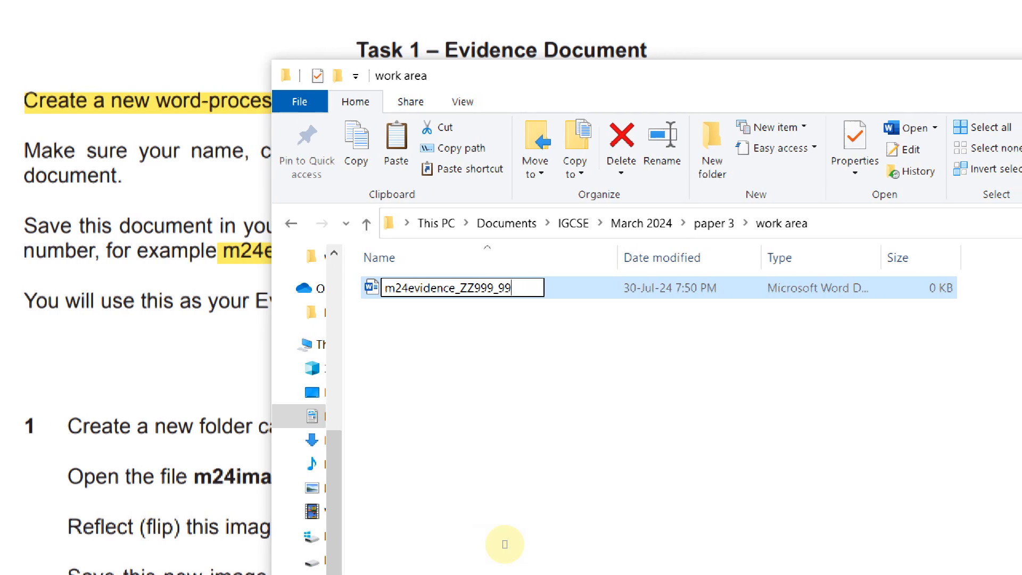
pyautogui.press('Return')
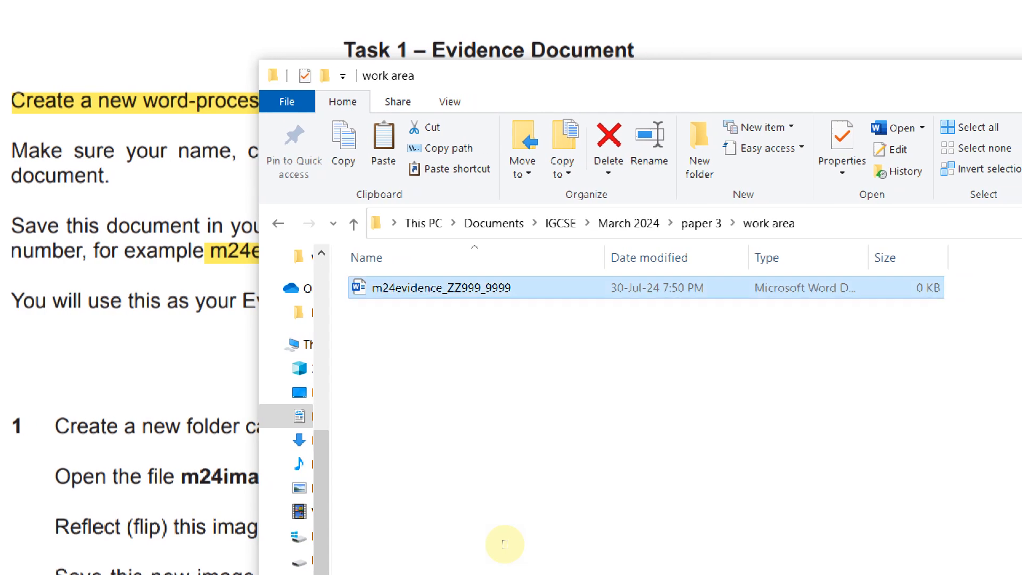
pyautogui.press('Return')
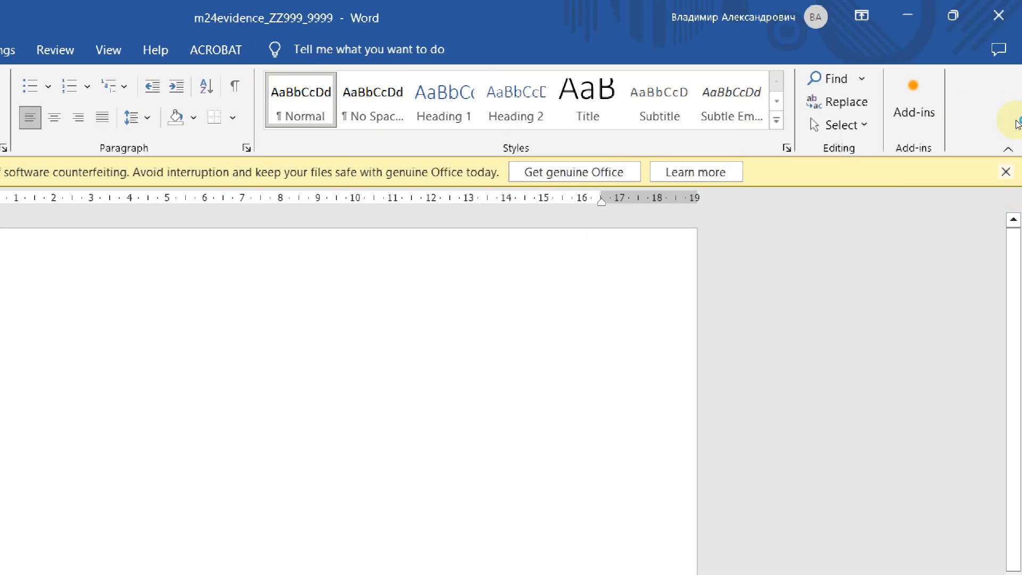
# Dismiss the licence bar and put the candidate's name plus ZZ999 9999 in the header
pyautogui.click(1016, 116)
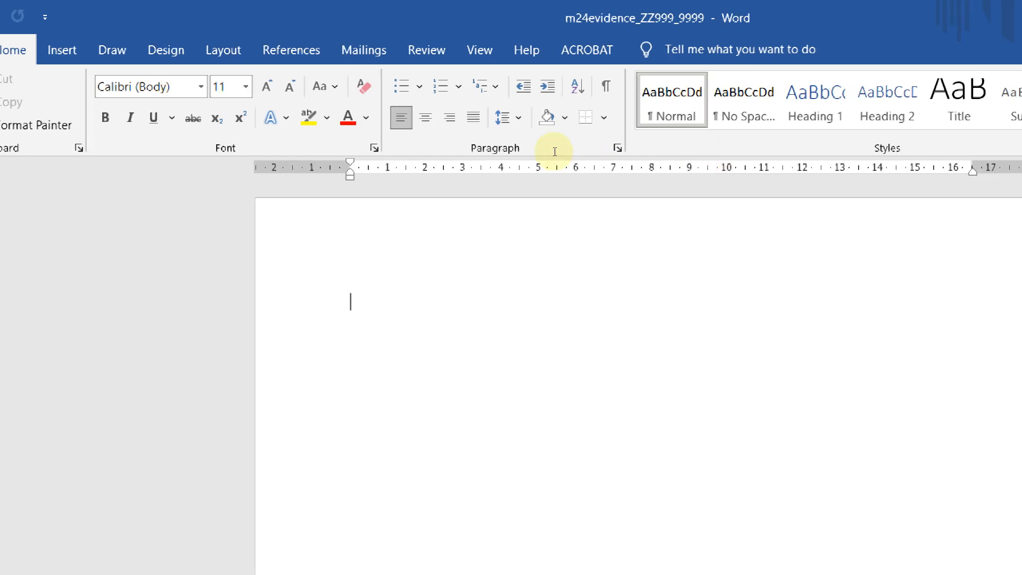
pyautogui.doubleClick(340, 149)
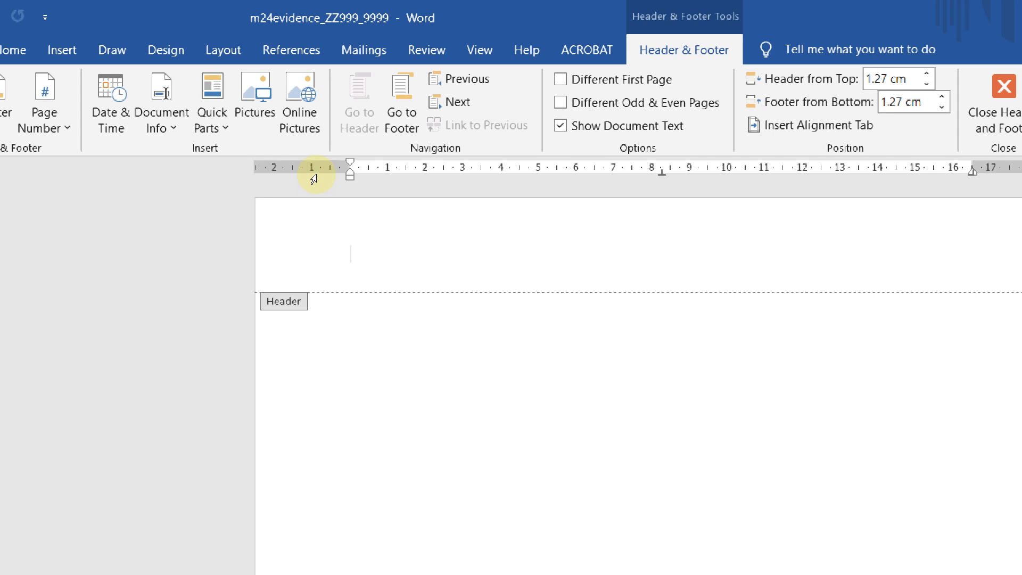
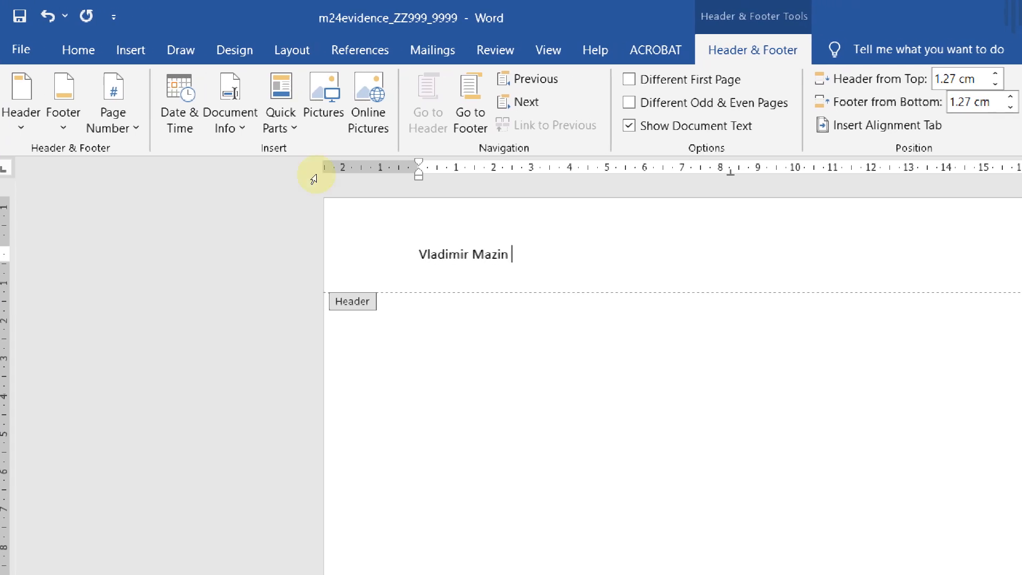
pyautogui.write(' ZZ999 9999')
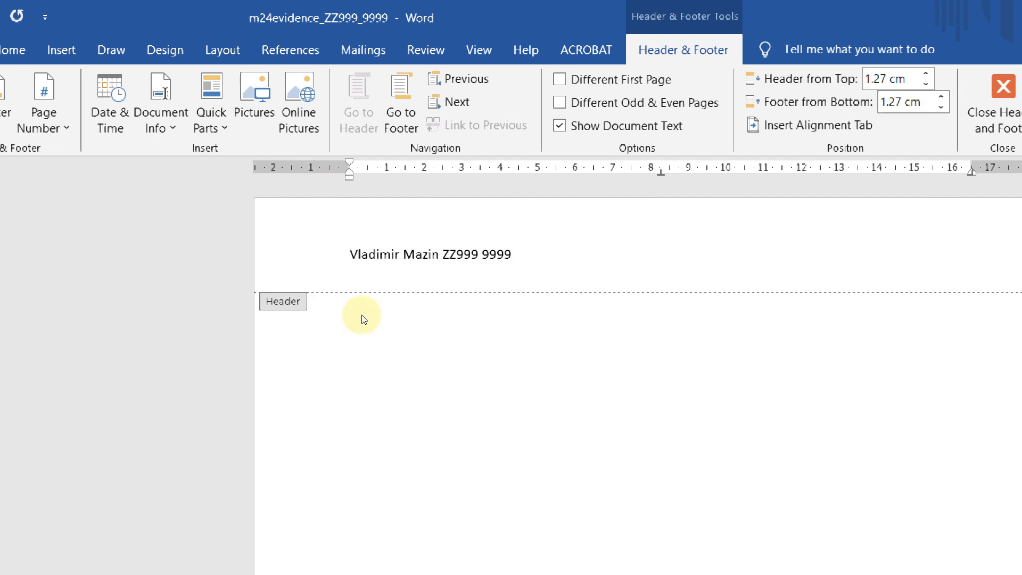
pyautogui.doubleClick(406, 307)
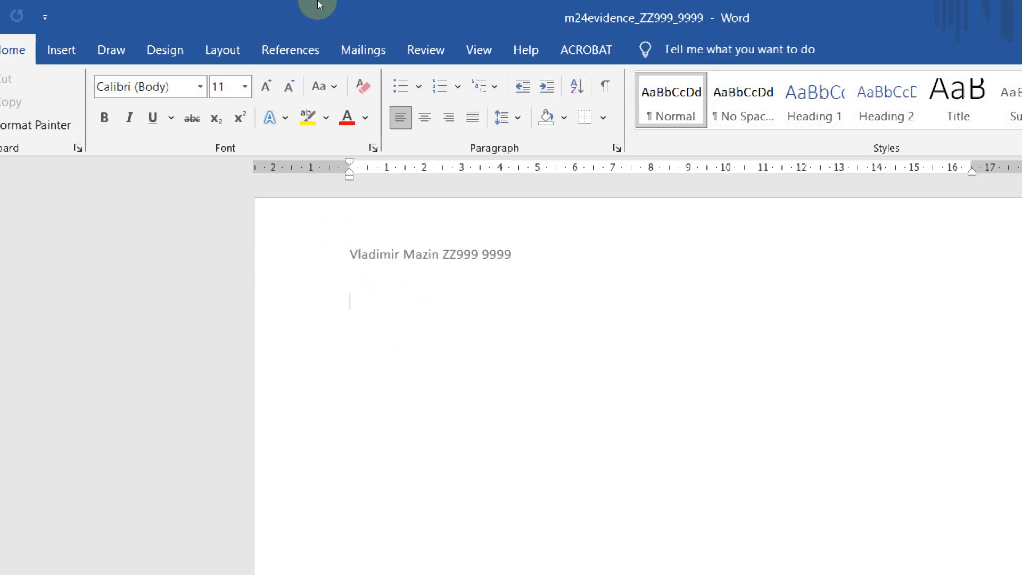
pyautogui.click(70, 45)
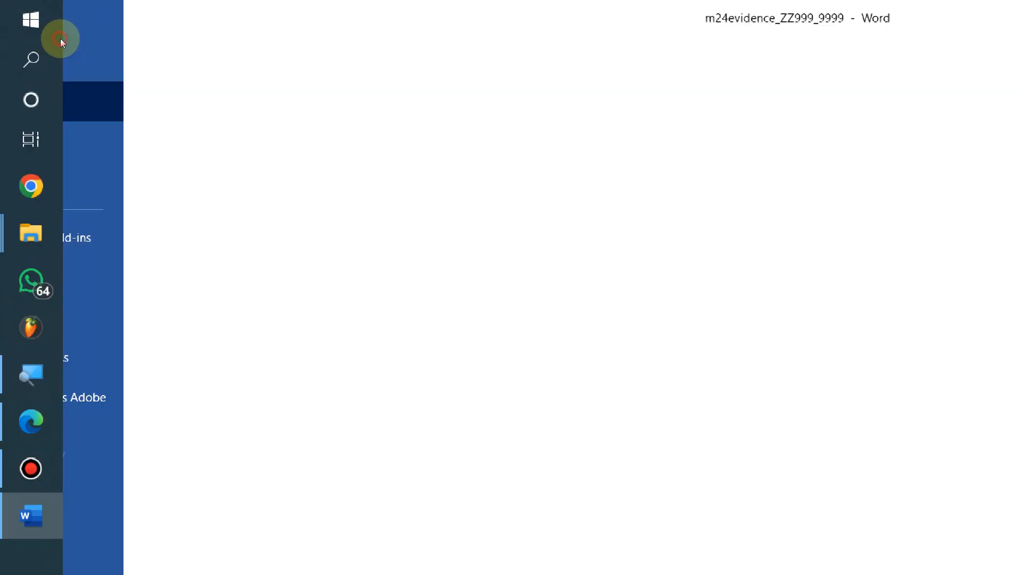
# Close the File menu, switch to the exam PDF and scroll to Task 2's instructions
pyautogui.press('Escape')
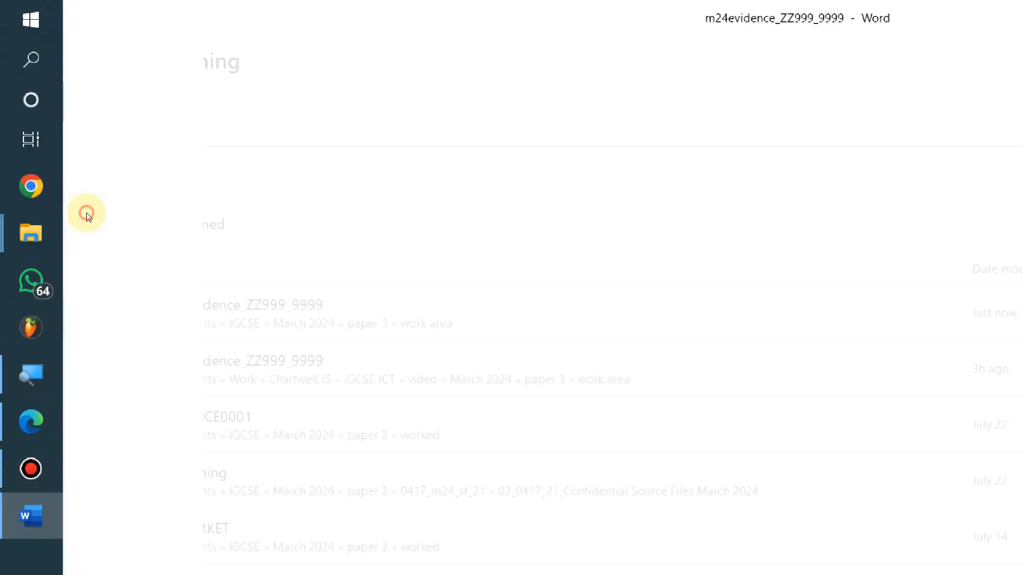
pyautogui.hotkey('alt', 'Tab')
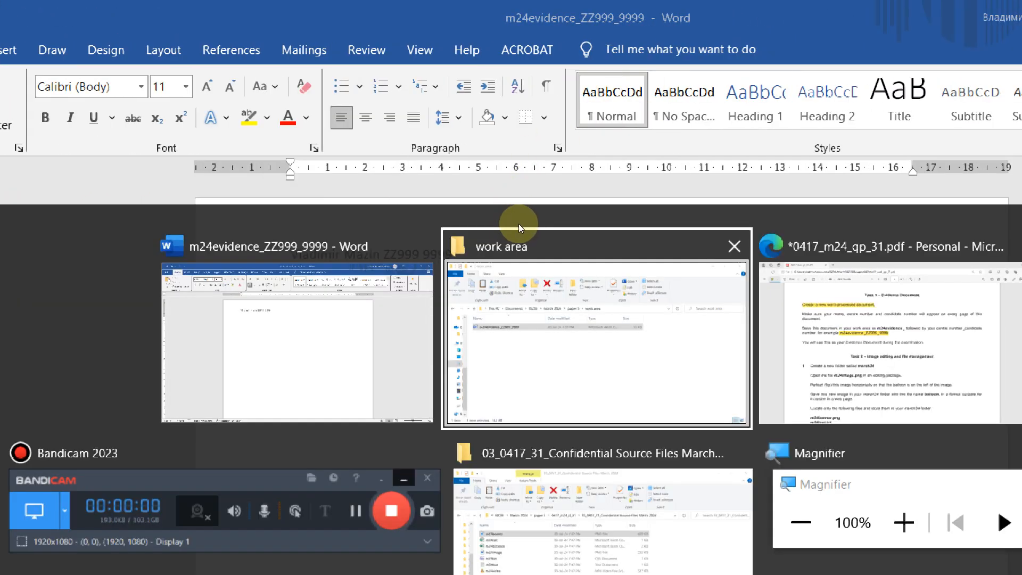
pyautogui.hotkey('alt', 'Tab')
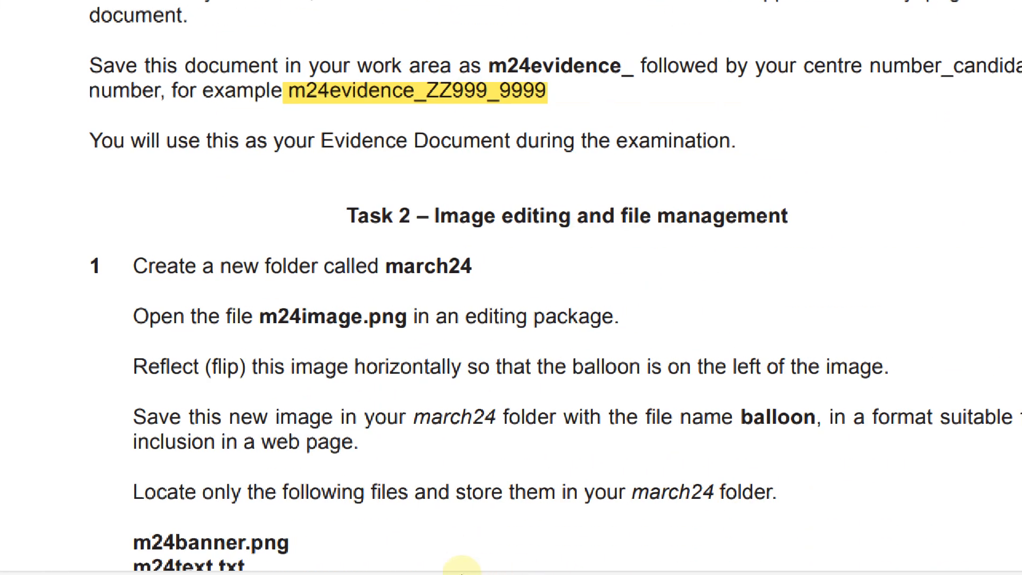
pyautogui.scroll(-2, 350, 481)
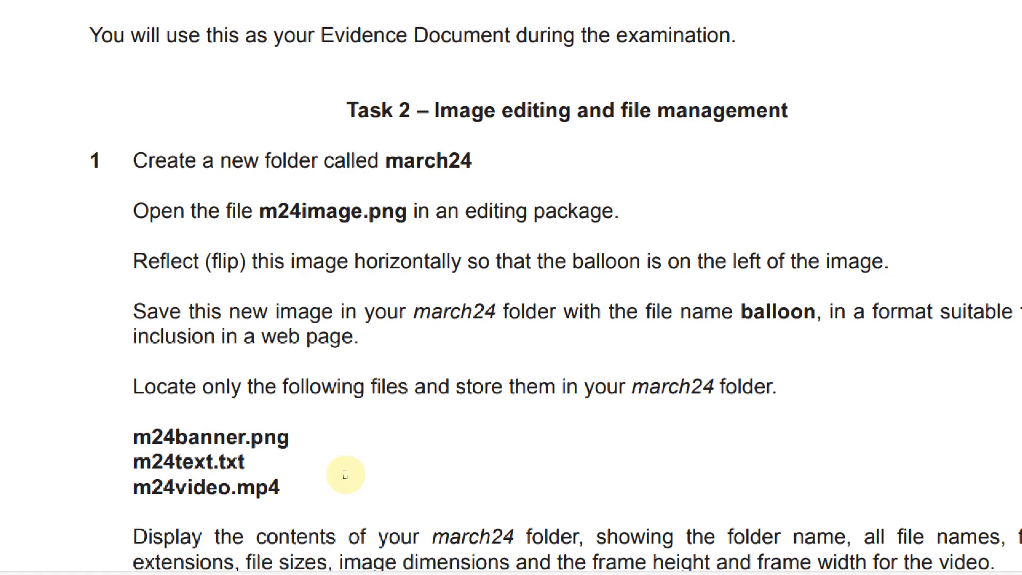
pyautogui.scroll(2, 345, 473)
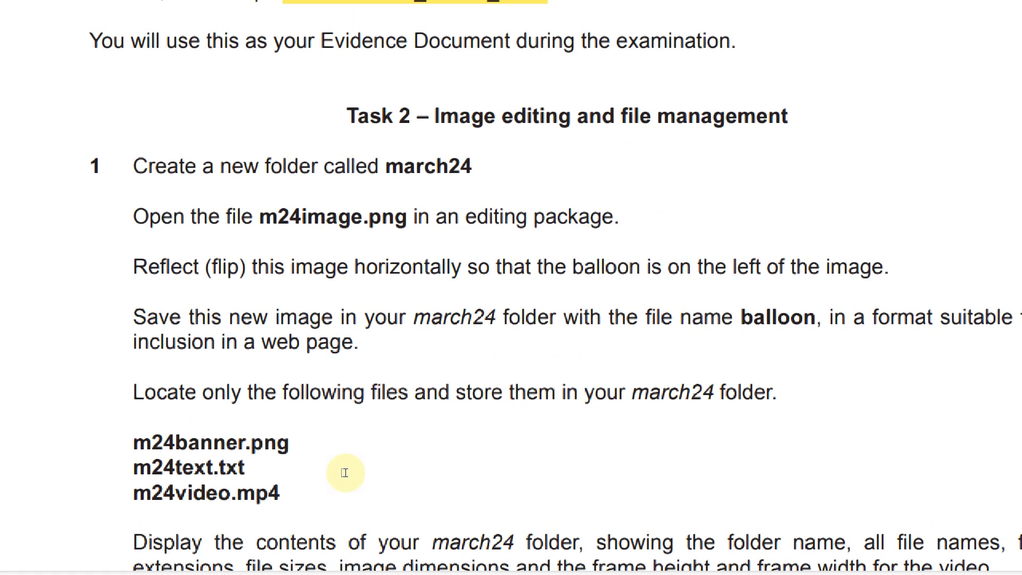
pyautogui.scroll(-2, 345, 473)
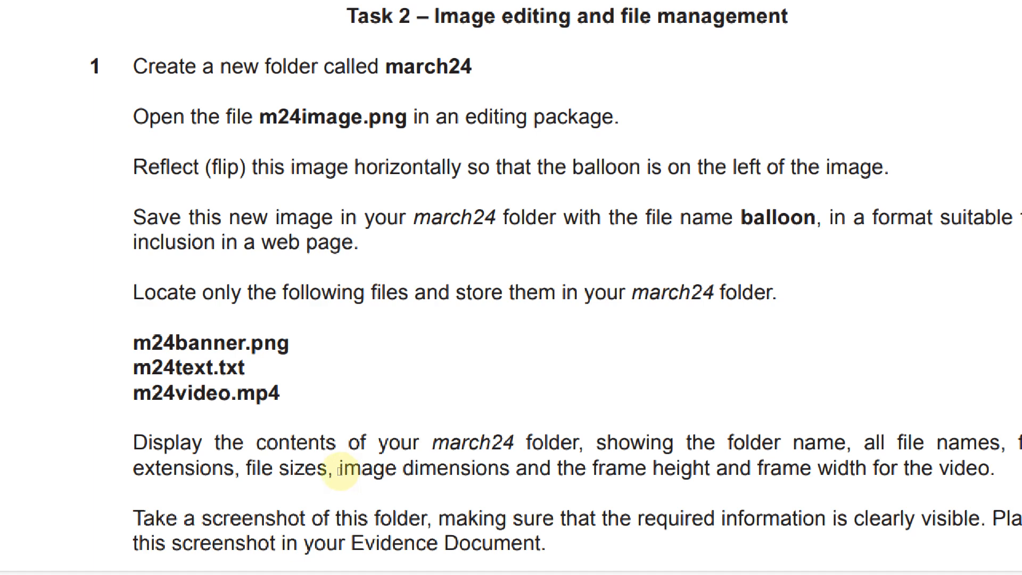
pyautogui.scroll(1, 326, 166)
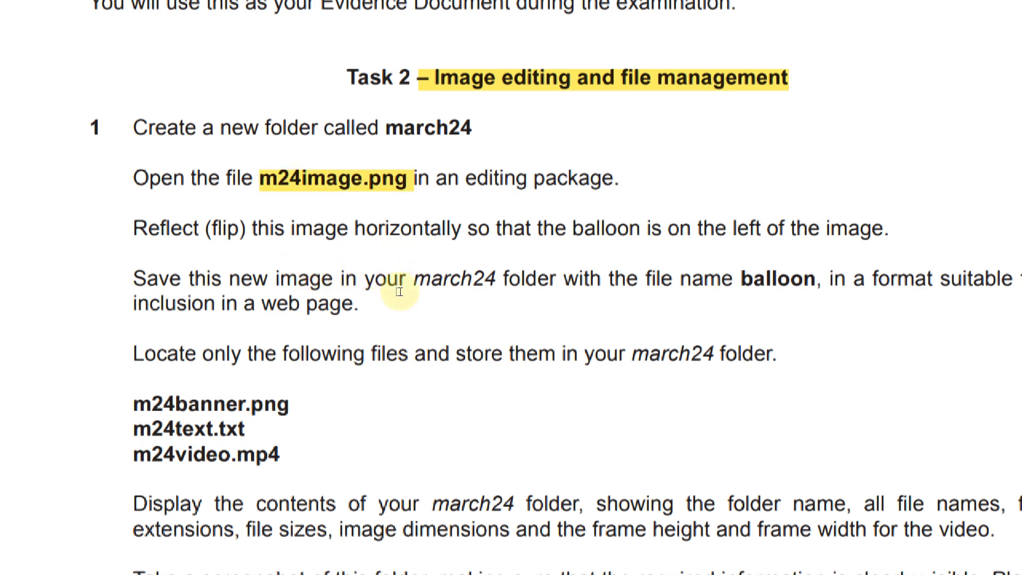
# Highlight march24 where the folder is created and where the files are stored
pyautogui.scroll(1, 426, 275)
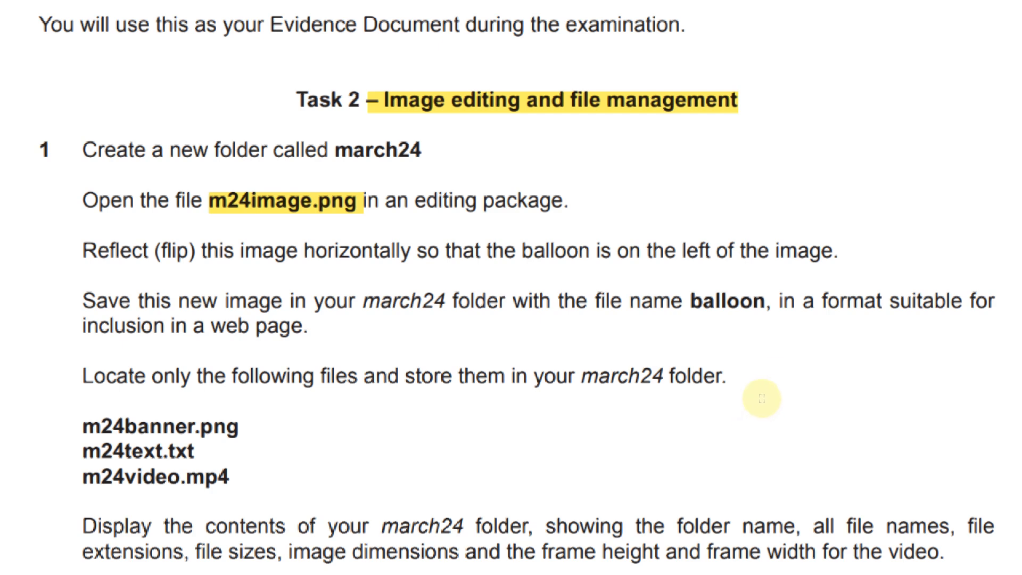
pyautogui.scroll(-1, 292, 529)
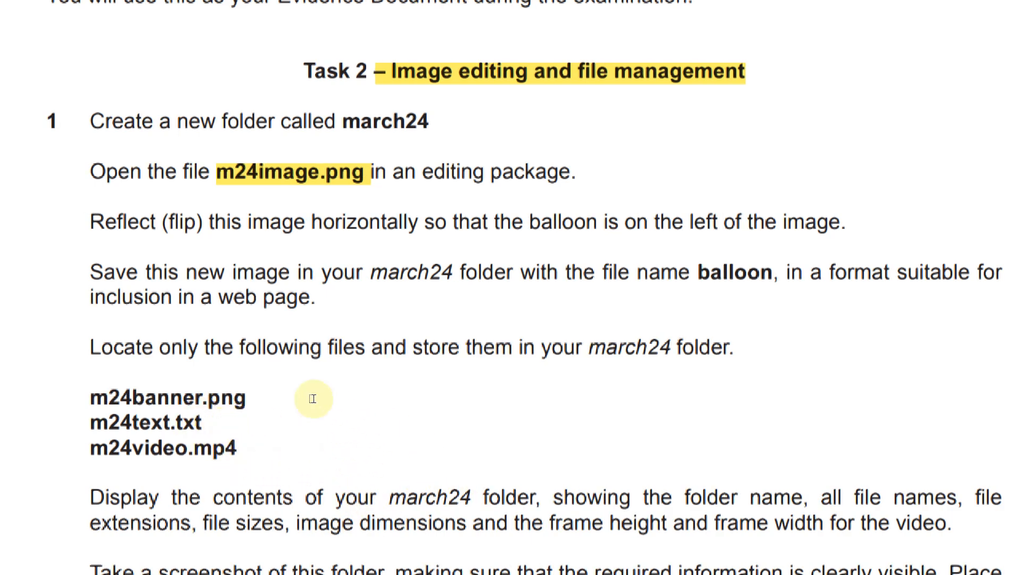
pyautogui.click(558, 387)
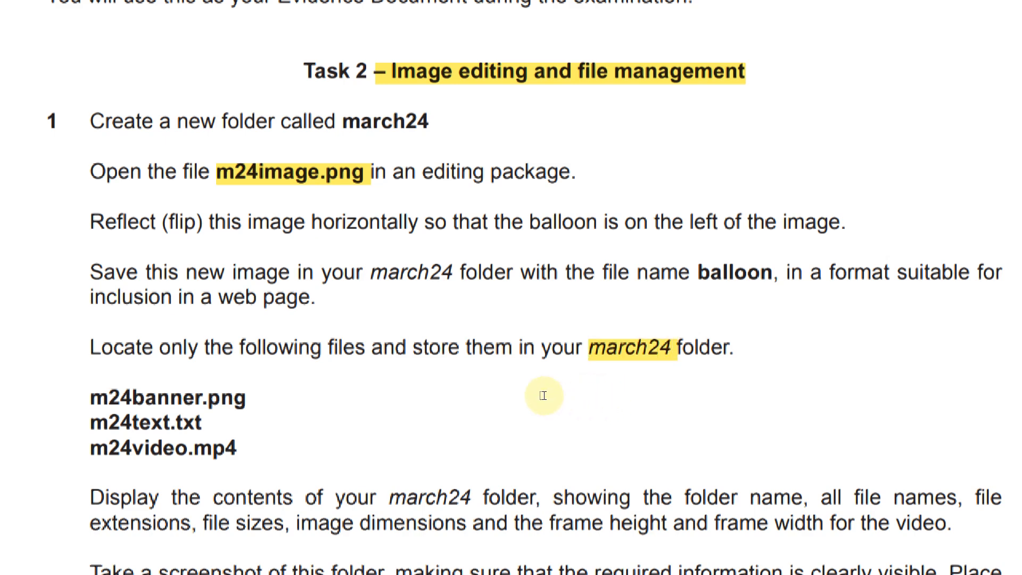
pyautogui.click(389, 236)
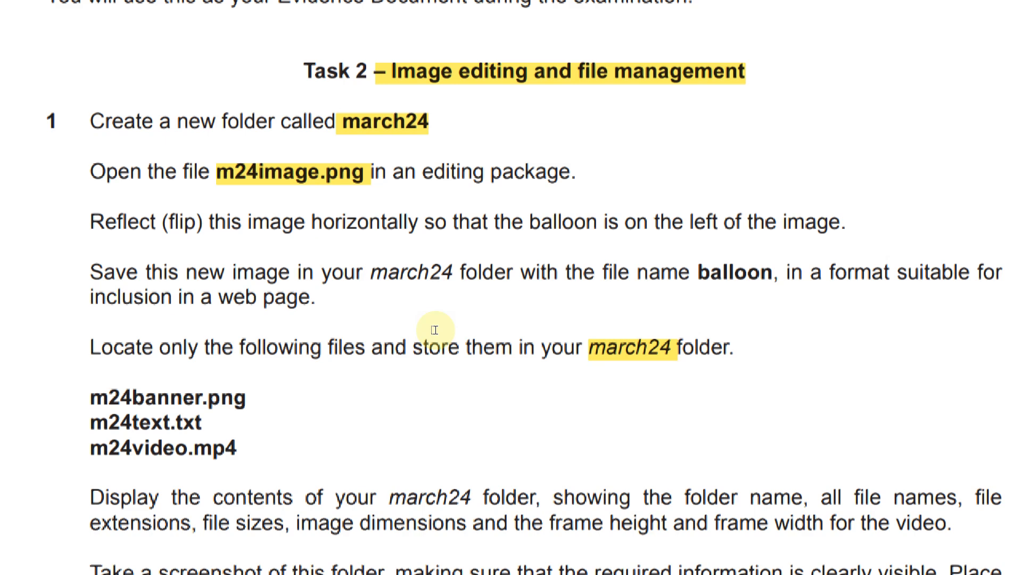
pyautogui.scroll(-1, 415, 547)
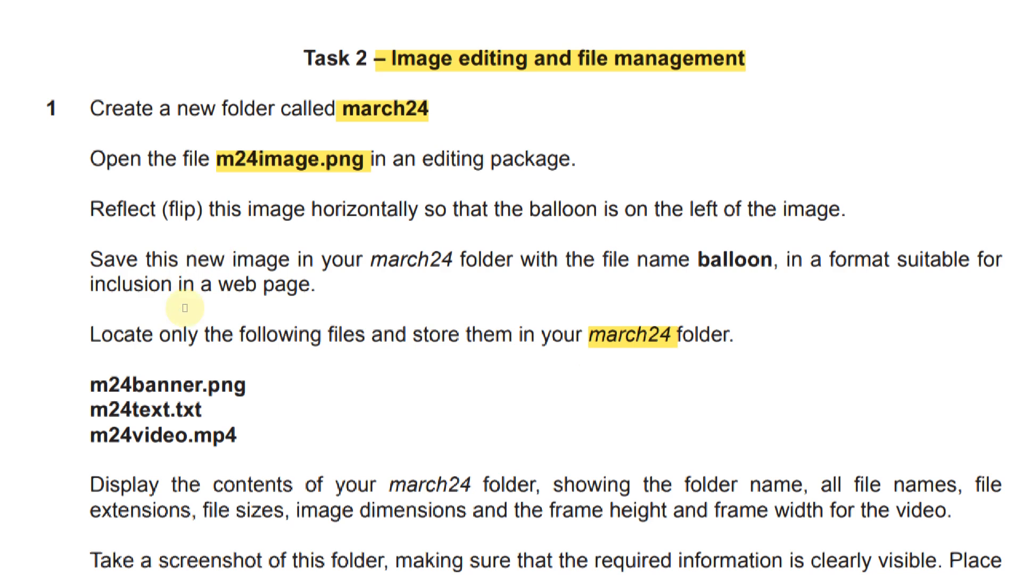
pyautogui.scroll(2, 469, 333)
pyautogui.hotkey('alt', 'Tab')
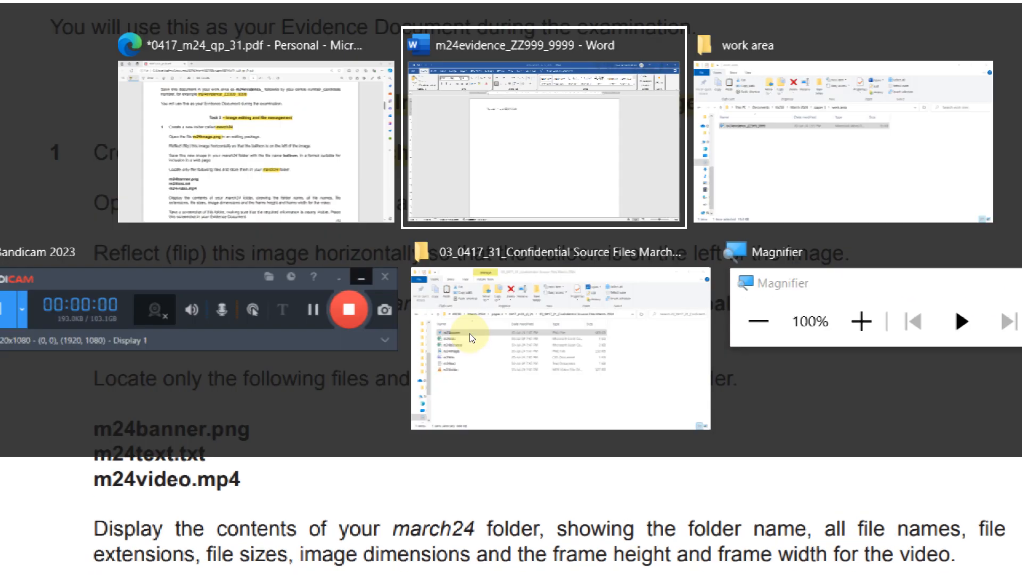
# Go from work area up to paper 3, then into 0417_m24_sf_31 and Confidential Source Files March 2024
pyautogui.hotkey('alt', 'Tab')
pyautogui.click(740, 149)
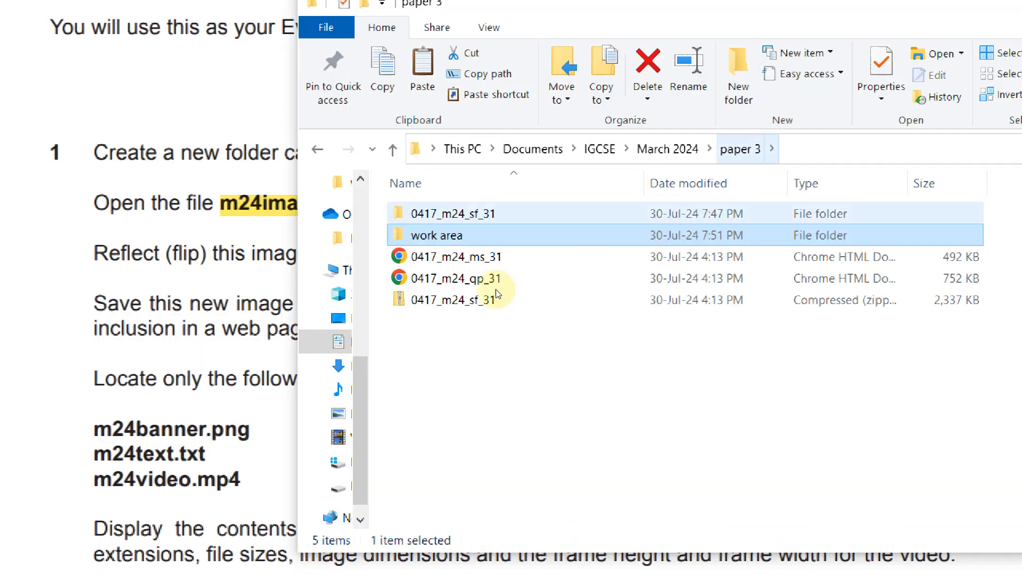
pyautogui.doubleClick(495, 214)
pyautogui.doubleClick(508, 214)
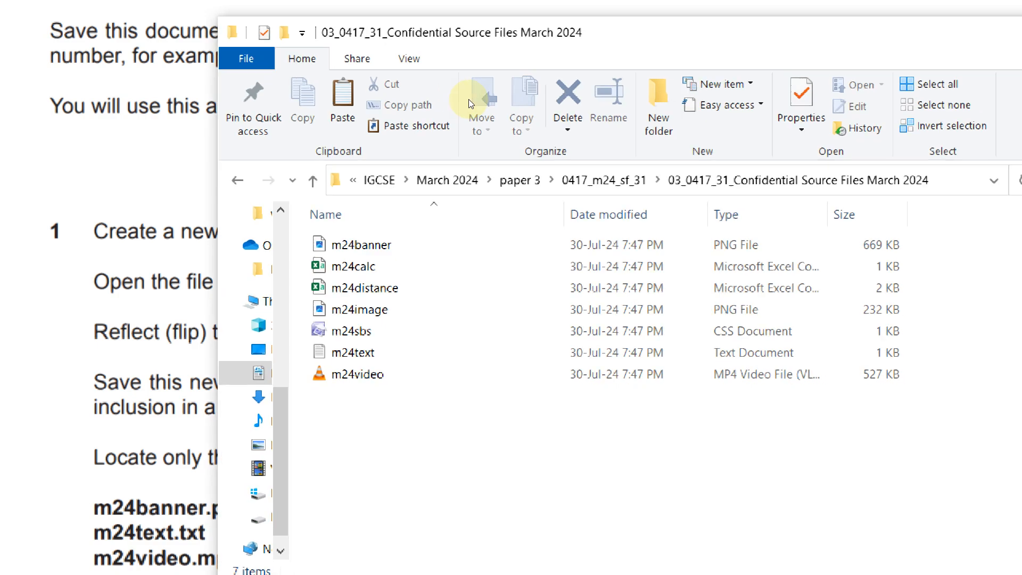
pyautogui.press('super')
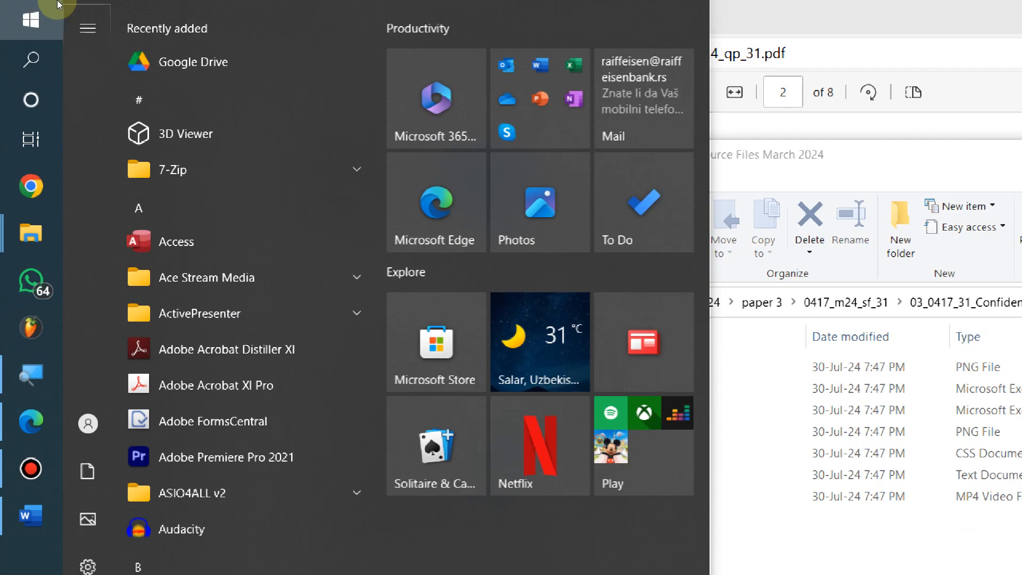
# Launch Paint 3D from Start search and bring up its file browser
pyautogui.moveTo(58, 3)
pyautogui.write('paint 3d')
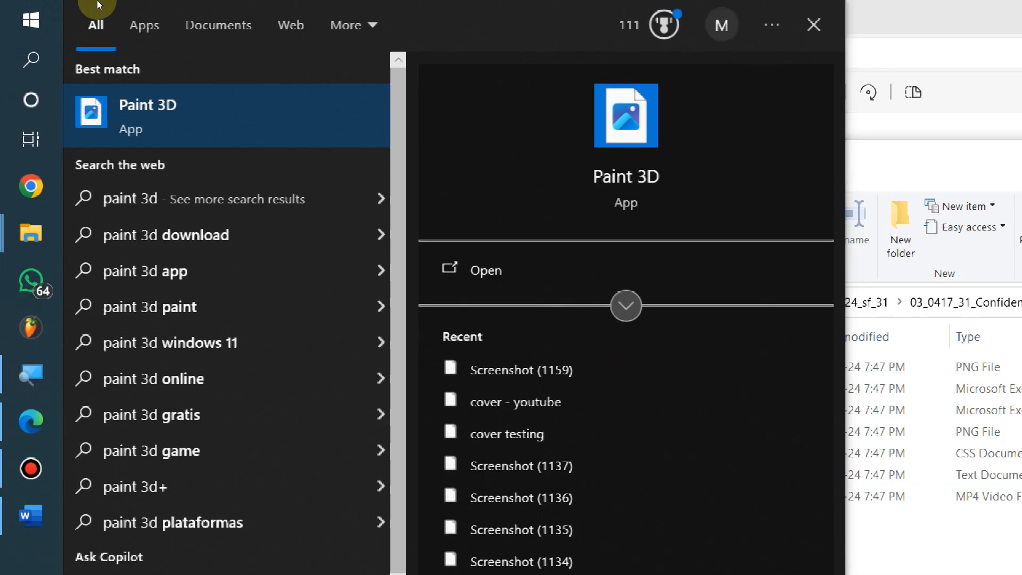
pyautogui.click(139, 88)
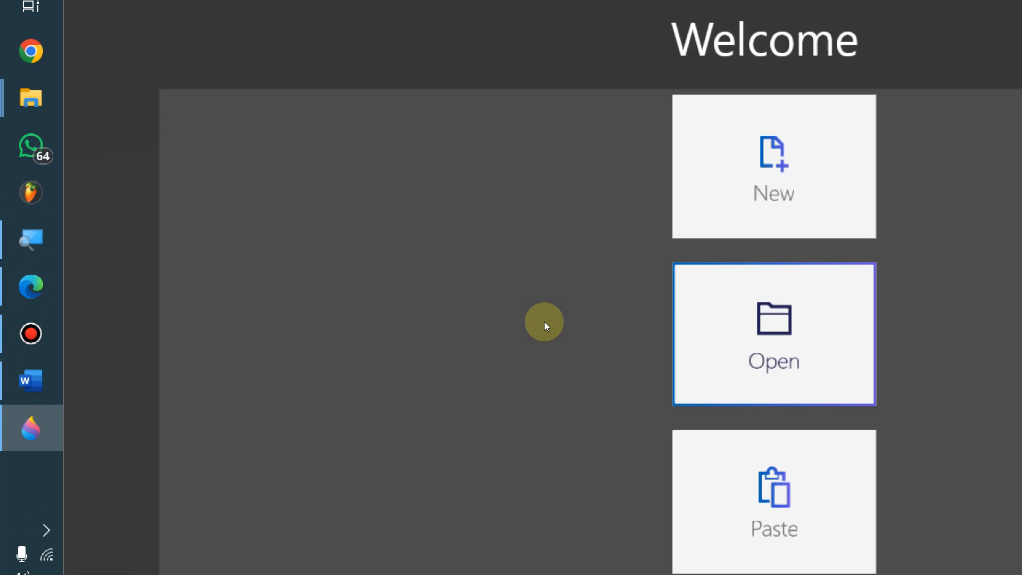
pyautogui.click(774, 470)
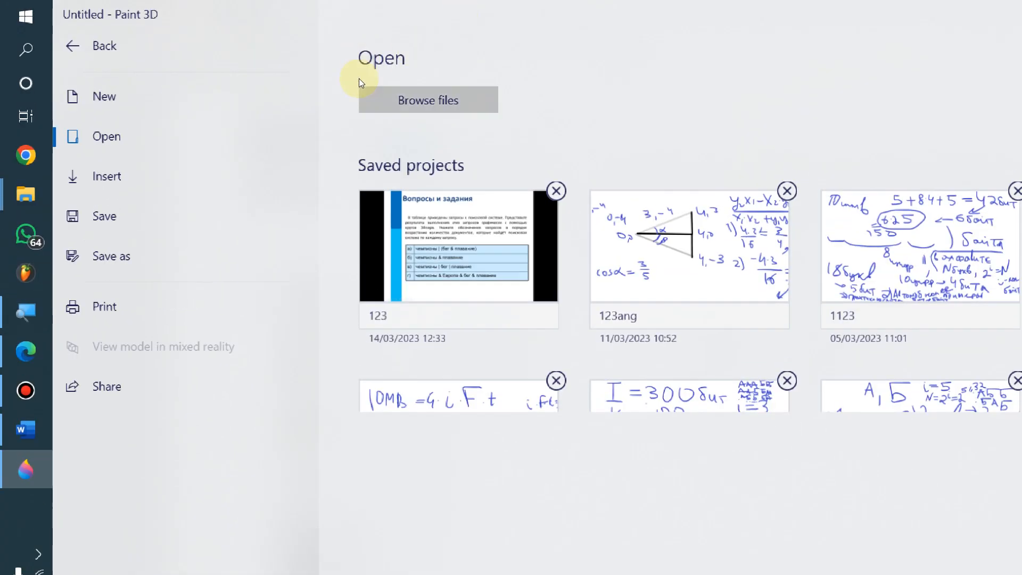
pyautogui.click(361, 88)
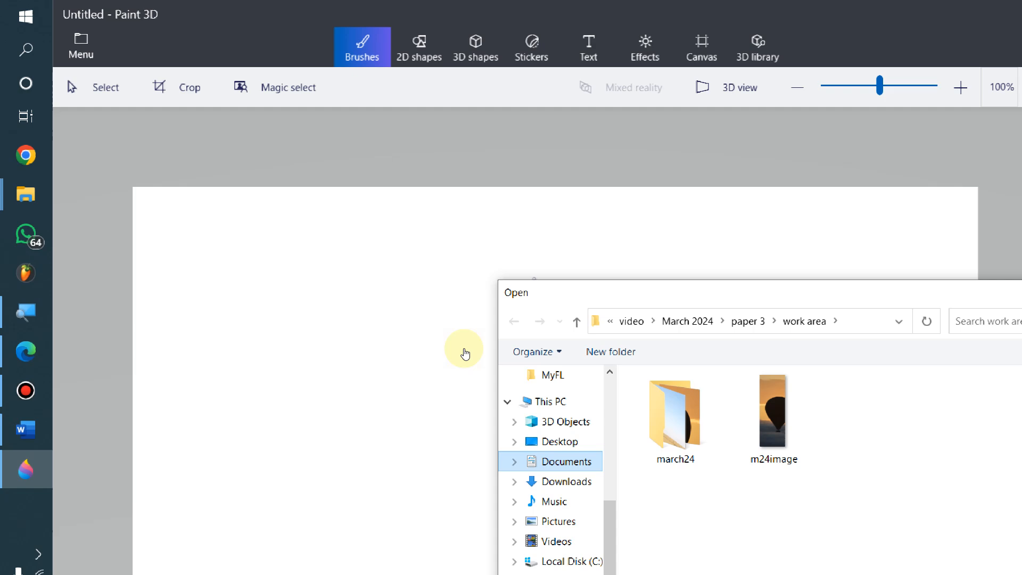
# Open m24image via Documents > IGCSE > March 2024 > paper 3 > 0417_m24_sf_31 > Confidential Source Files
pyautogui.scroll(2, 551, 440)
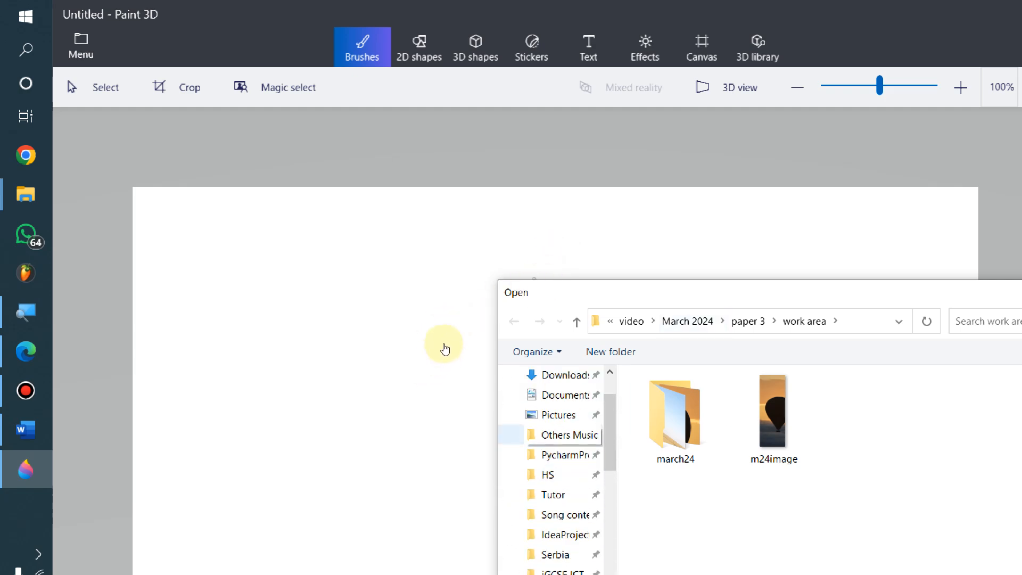
pyautogui.click(568, 396)
pyautogui.doubleClick(665, 437)
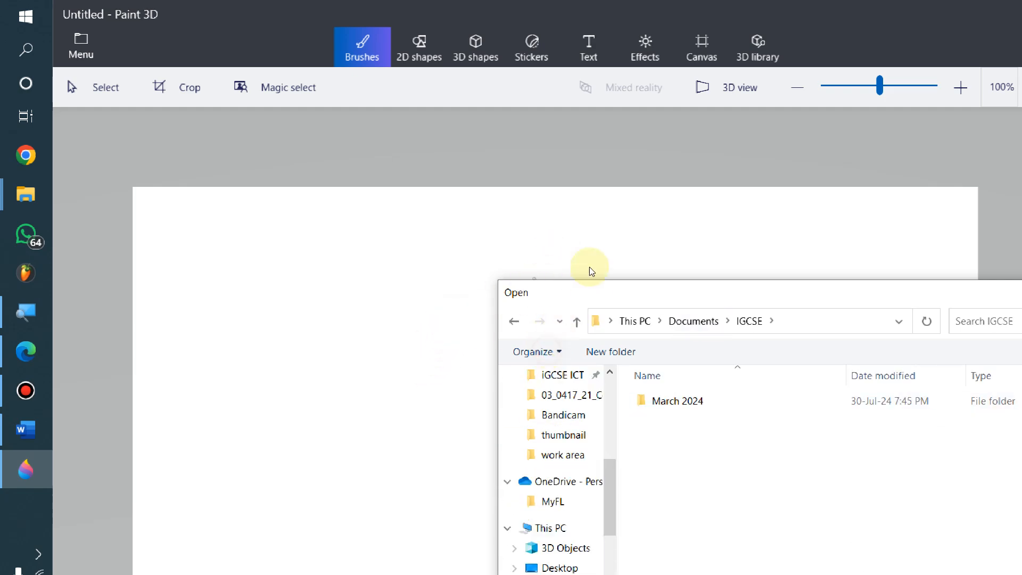
pyautogui.moveTo(745, 292); pyautogui.dragTo(533, 174)
pyautogui.doubleClick(497, 282)
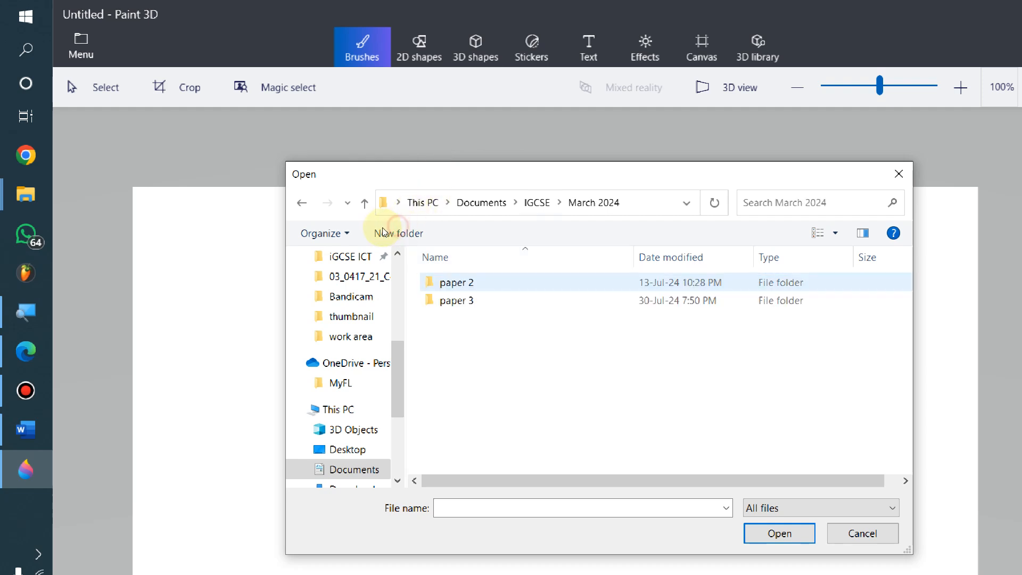
pyautogui.doubleClick(477, 300)
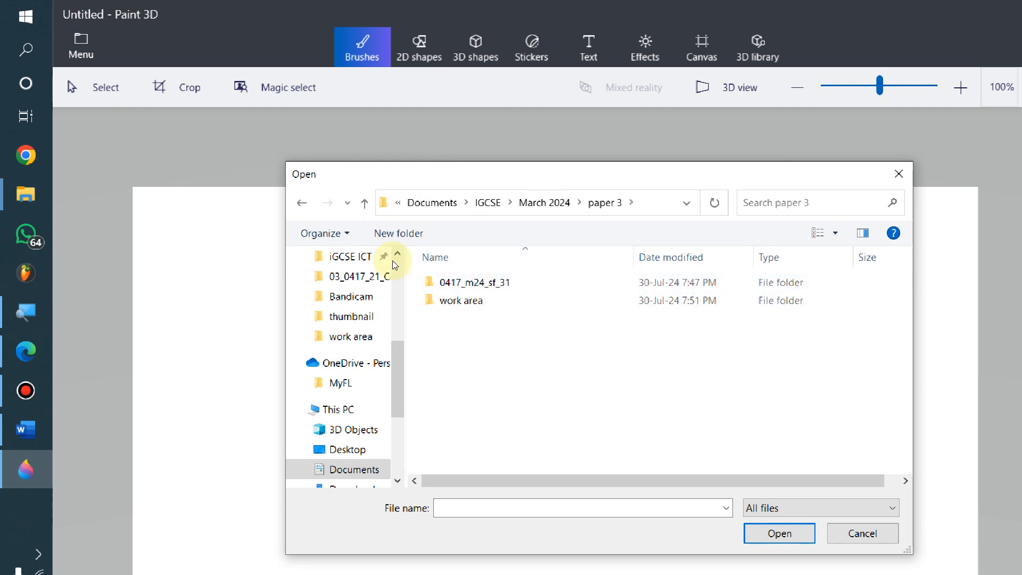
pyautogui.doubleClick(475, 282)
pyautogui.doubleClick(475, 282)
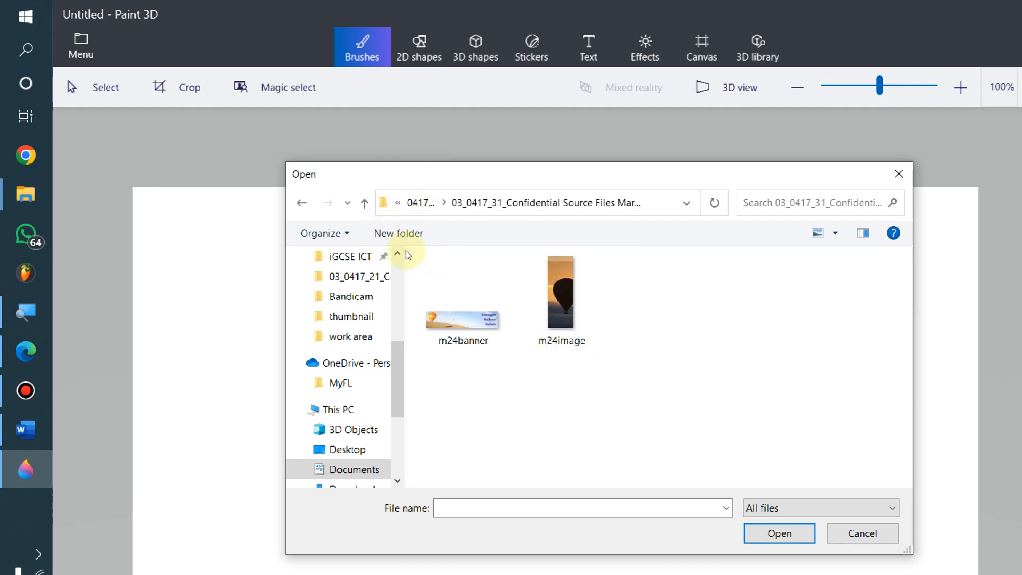
pyautogui.click(561, 300)
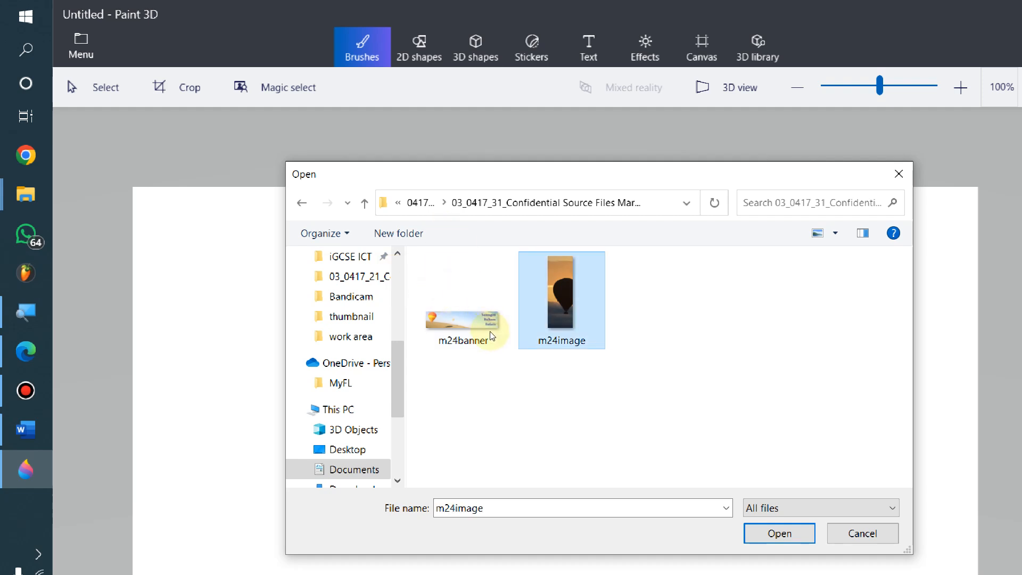
pyautogui.click(767, 535)
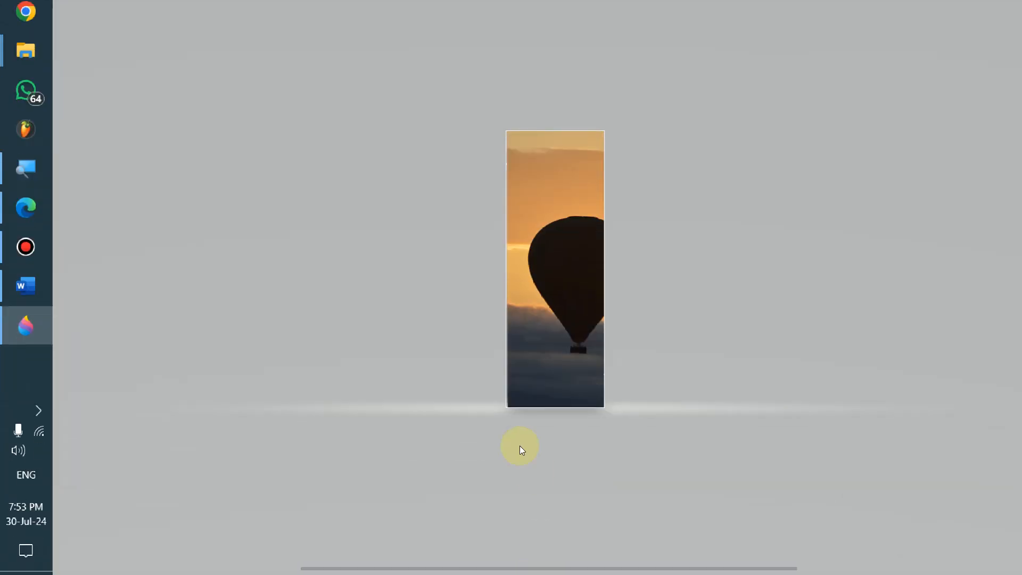
# Flip the balloon photo horizontally from the Canvas panel so the balloon is on the left
pyautogui.press('alt')
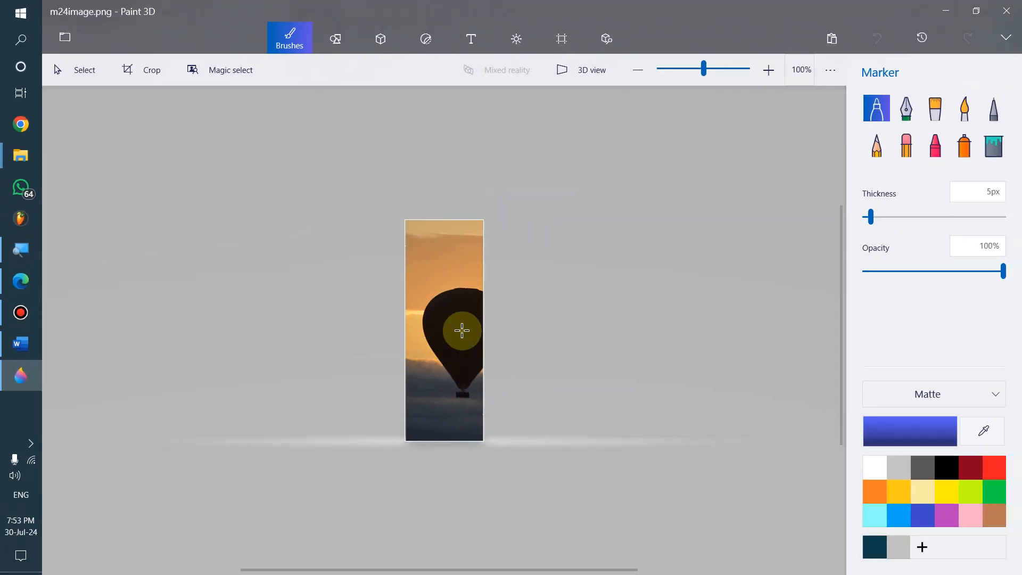
pyautogui.hotkey('alt', 'Tab')
pyautogui.hotkey('alt', 'Tab')
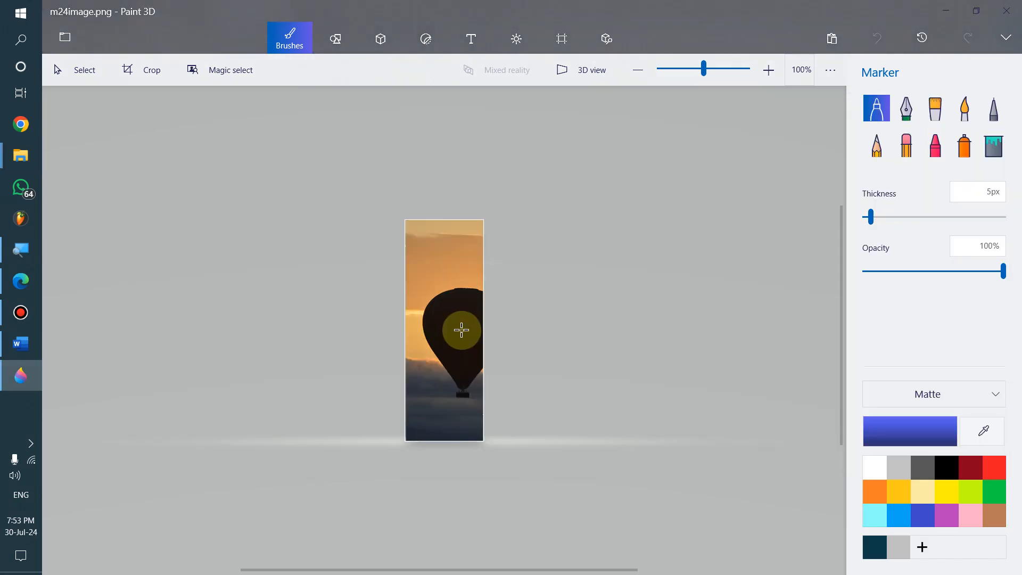
pyautogui.hotkey('alt', 'Tab')
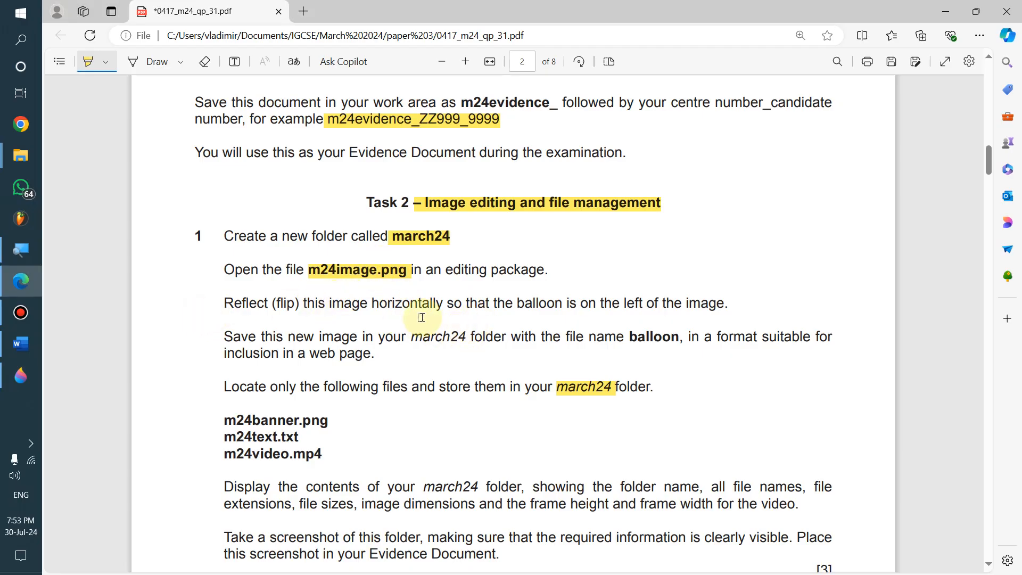
pyautogui.hotkey('alt', 'Tab')
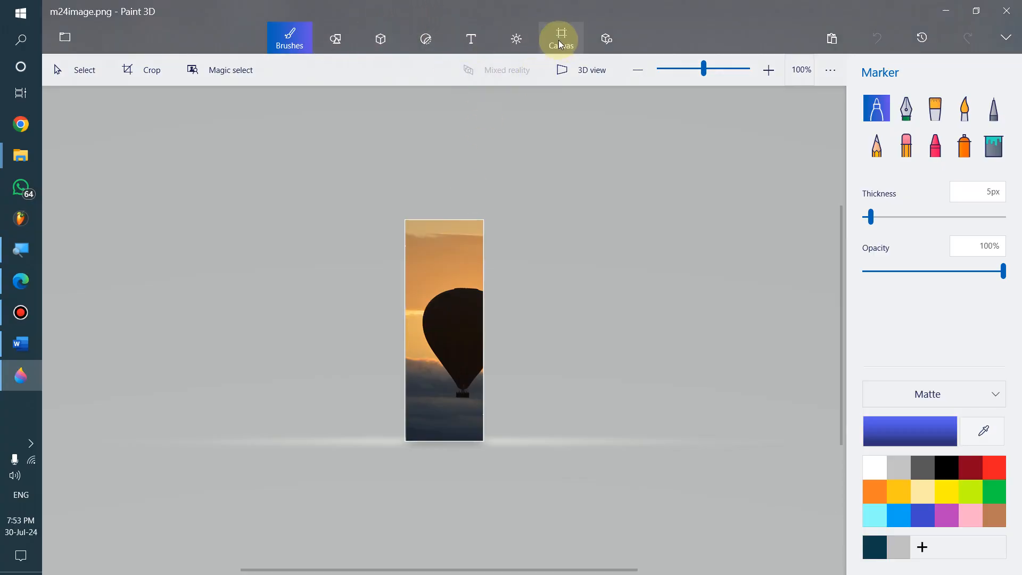
pyautogui.click(555, 41)
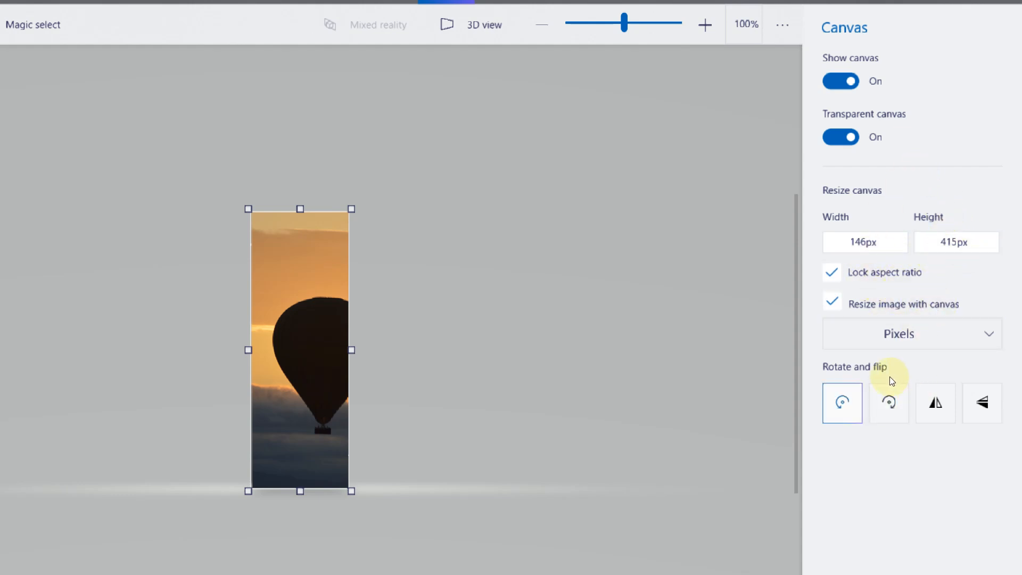
pyautogui.click(958, 383)
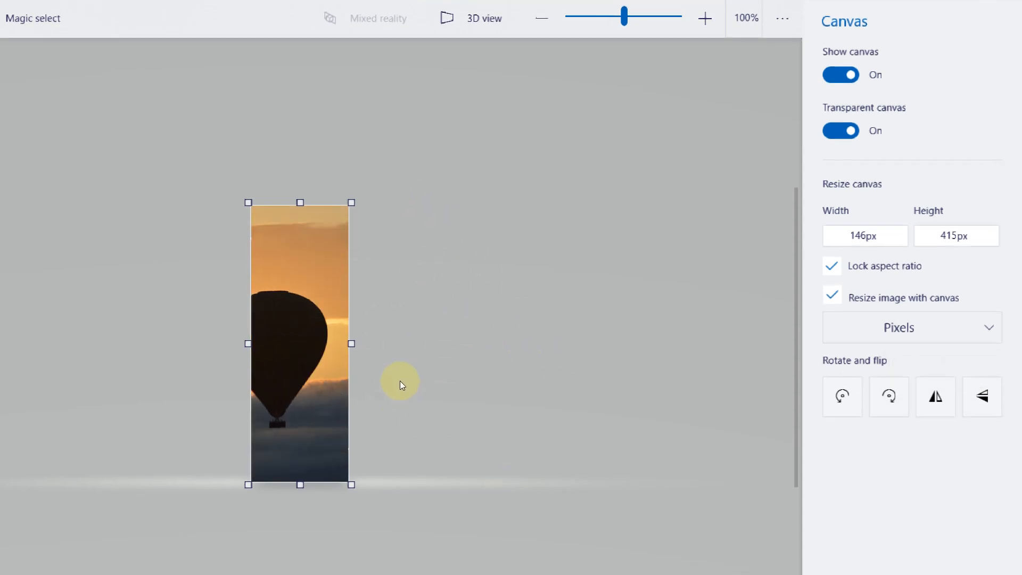
pyautogui.hotkey('alt', 'Tab')
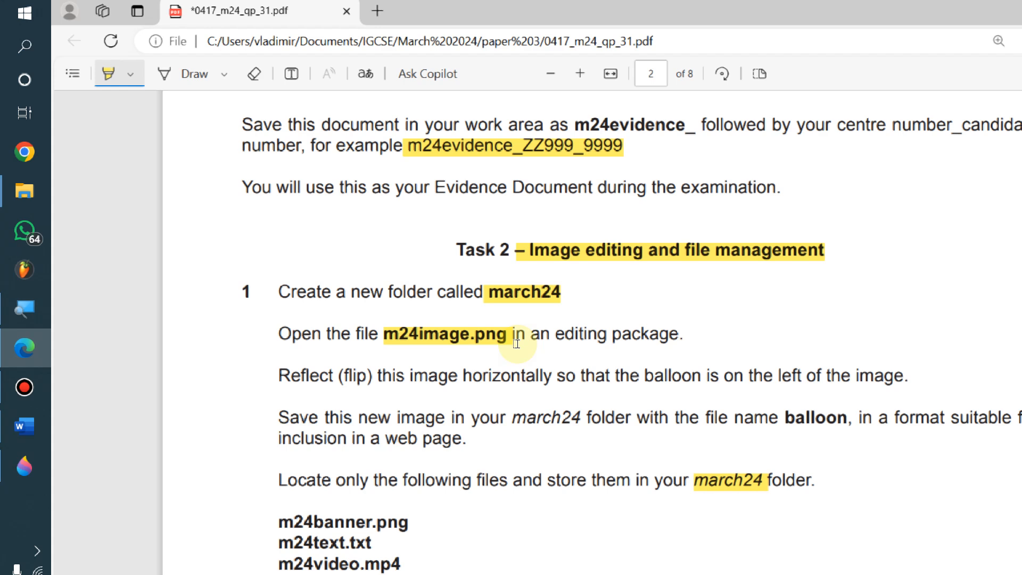
# Create a new folder named march24 inside paper 3's work area folder
pyautogui.hotkey('alt', 'Tab')
pyautogui.press('Tab')
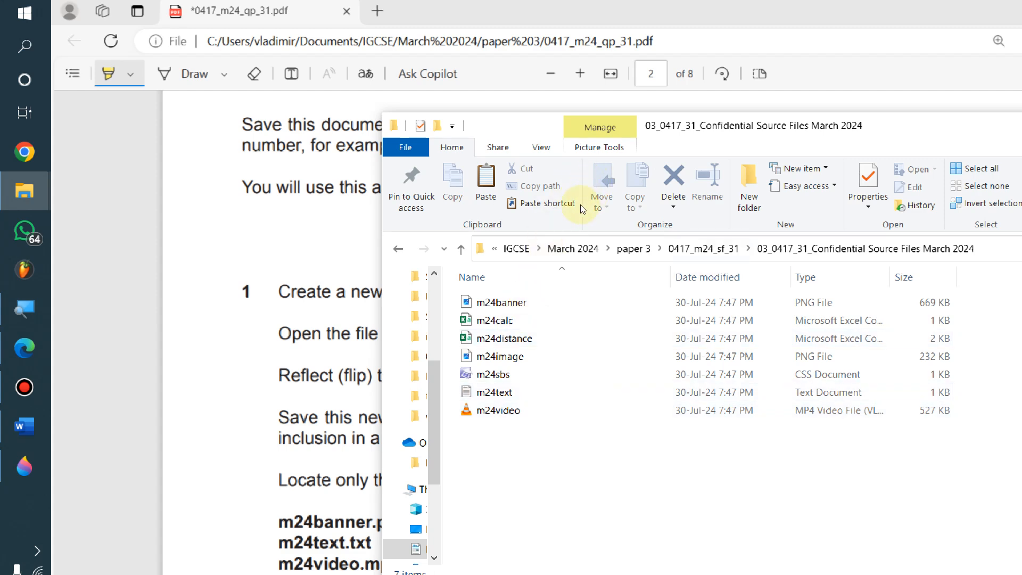
pyautogui.click(633, 249)
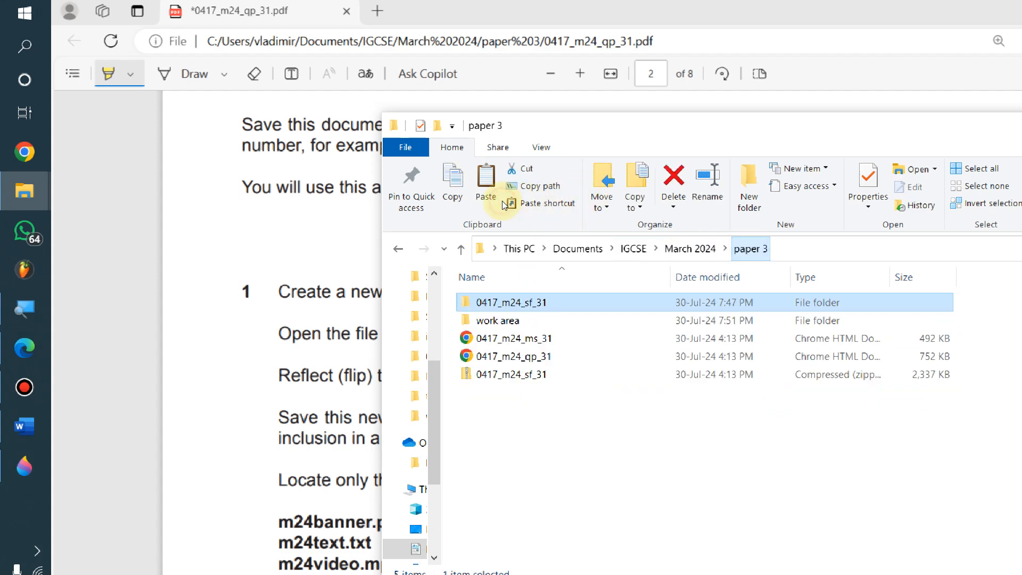
pyautogui.doubleClick(514, 321)
pyautogui.rightClick(547, 358)
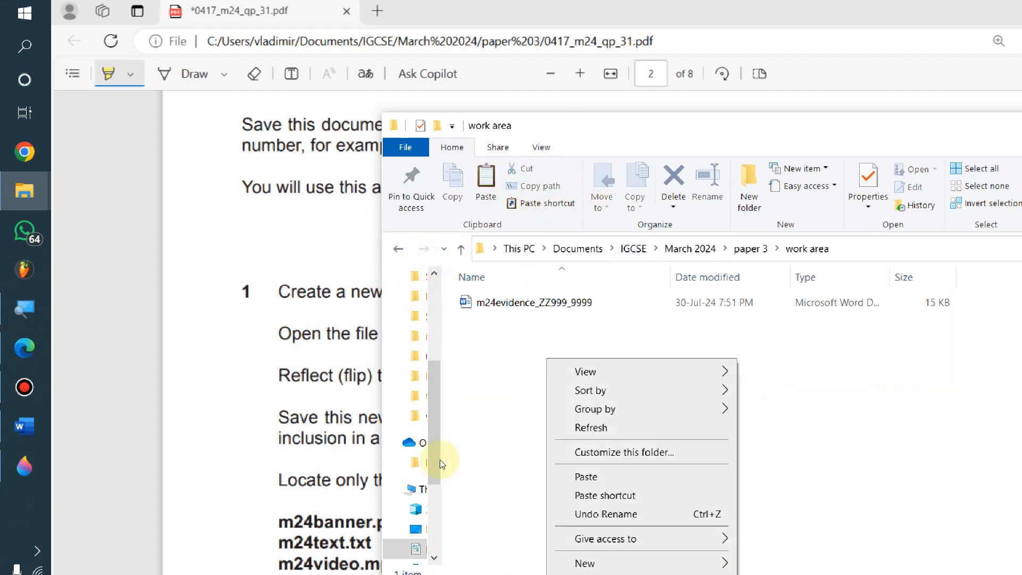
pyautogui.click(599, 563)
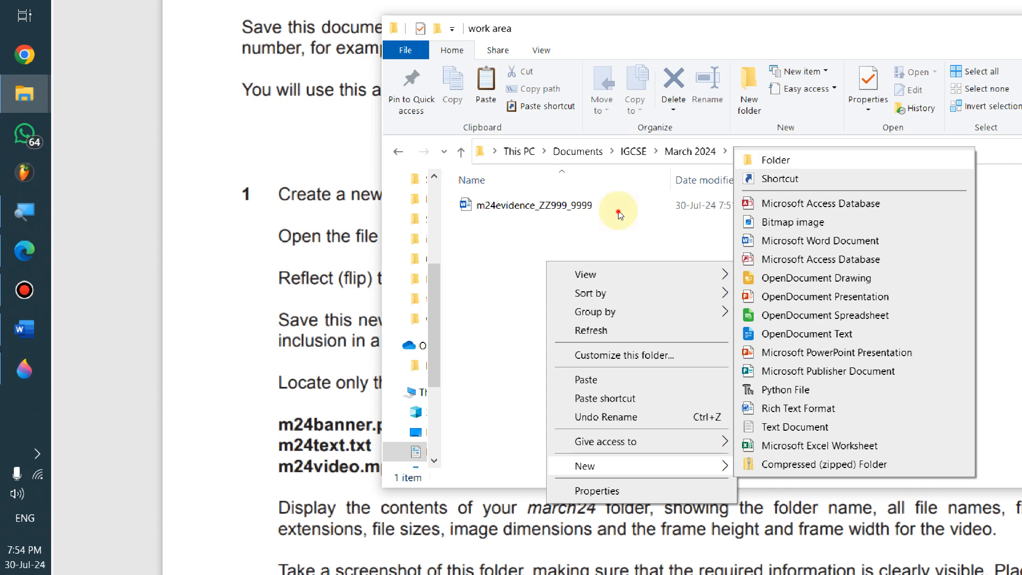
pyautogui.click(776, 160)
pyautogui.write('march ')
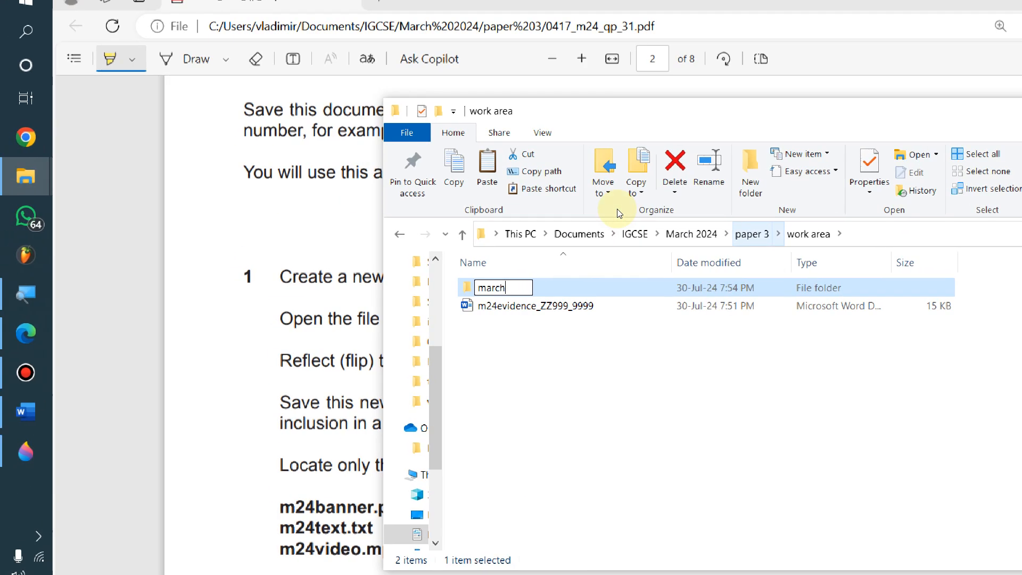
pyautogui.write('4')
pyautogui.press('Return')
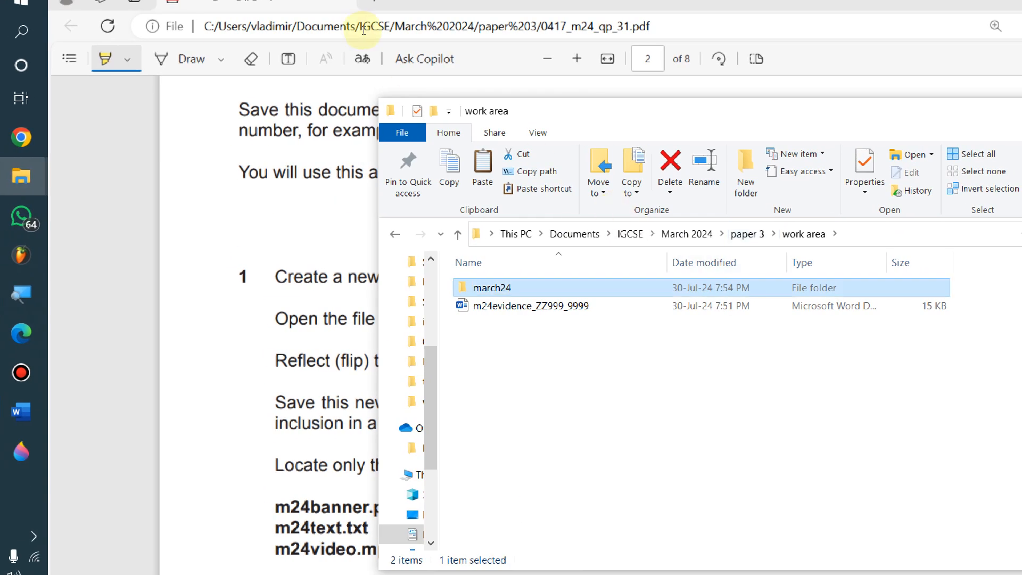
pyautogui.moveTo(429, 101); pyautogui.dragTo(368, 77)
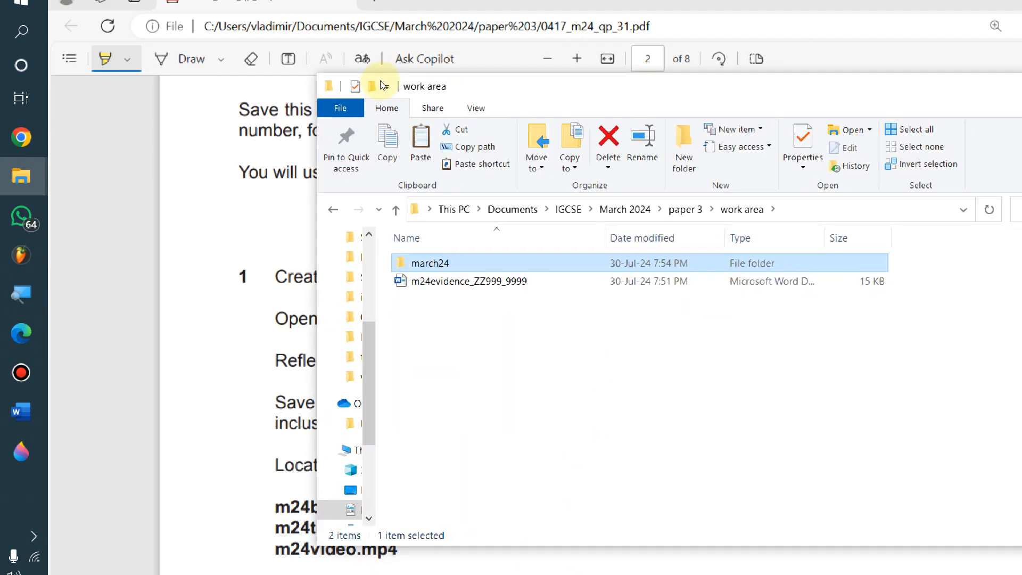
pyautogui.hotkey('alt', 'Tab')
pyautogui.hotkey('alt', 'Tab')
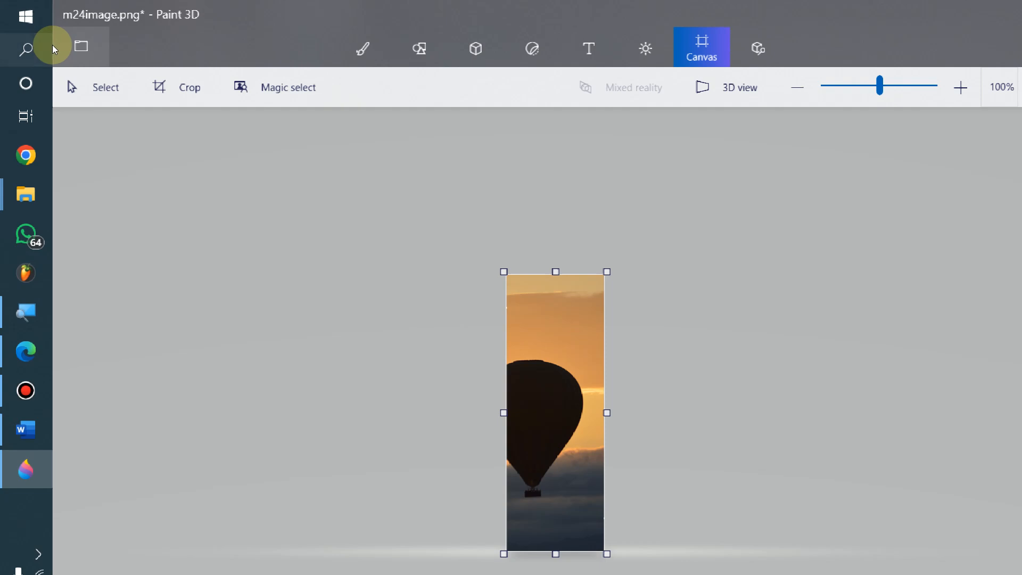
# Start saving a copy of the image as a PNG file and browse toward work area's march24 folder
pyautogui.click(79, 43)
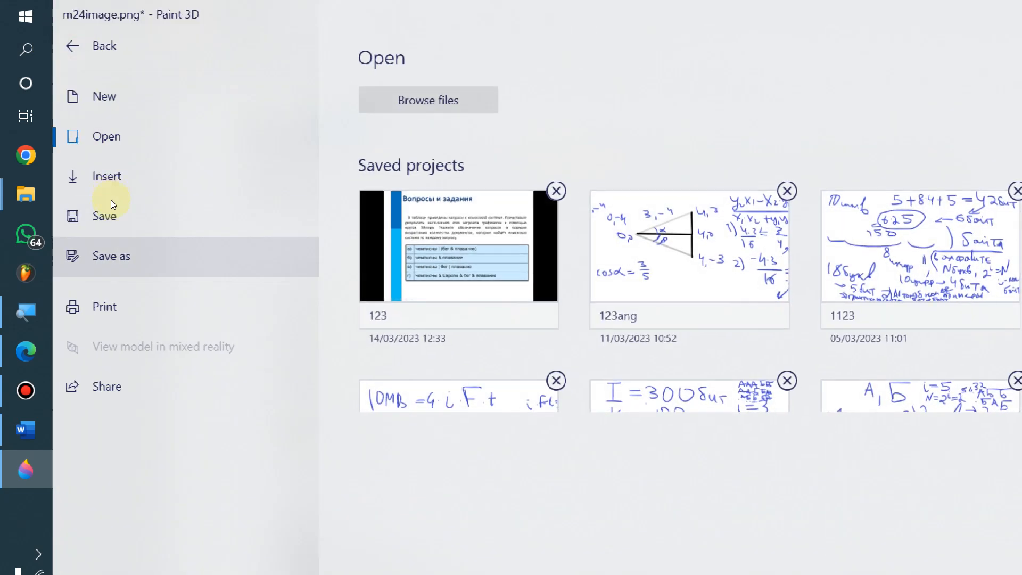
pyautogui.click(111, 201)
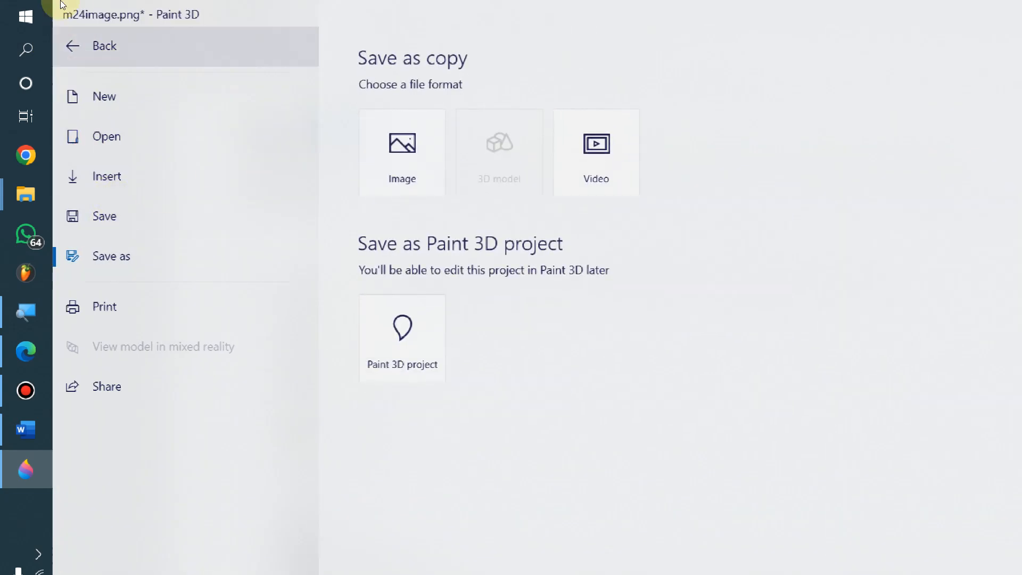
pyautogui.click(402, 154)
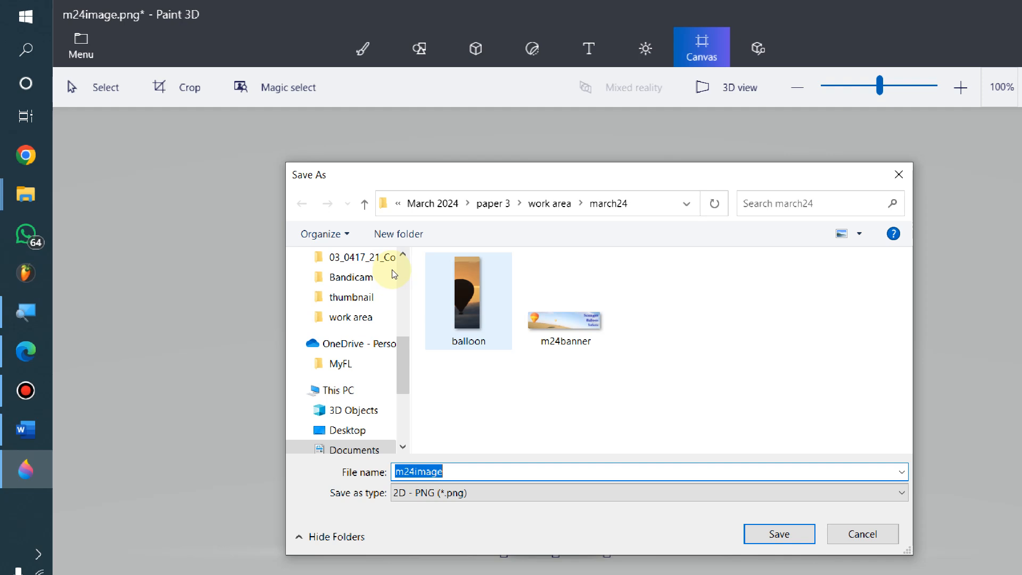
pyautogui.click(493, 204)
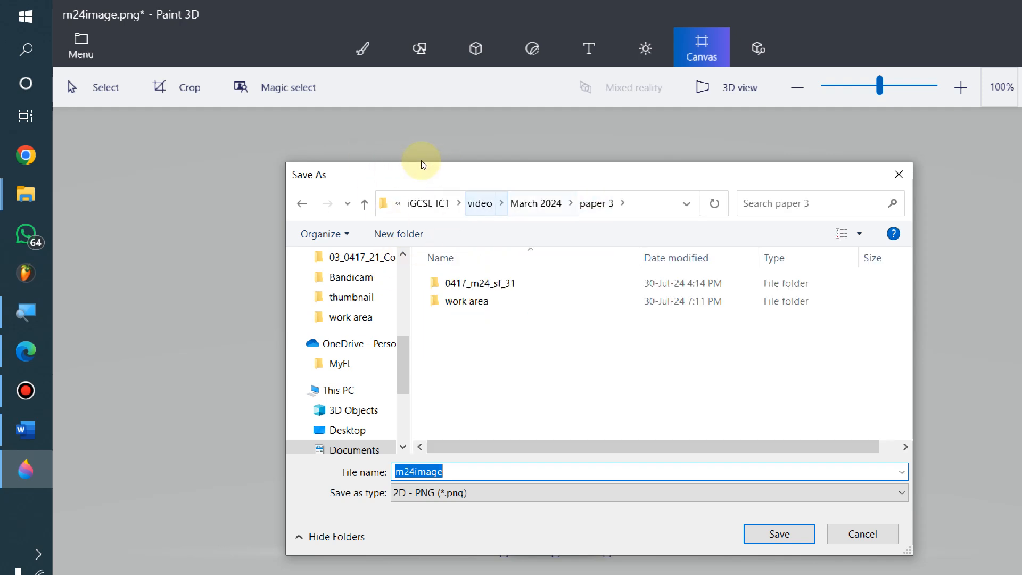
pyautogui.doubleClick(488, 301)
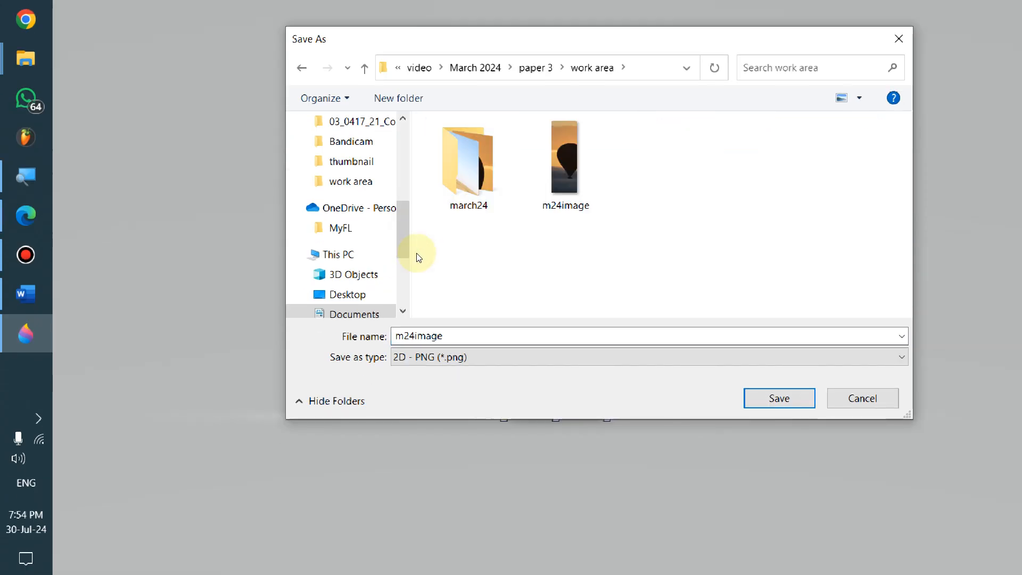
pyautogui.doubleClick(467, 178)
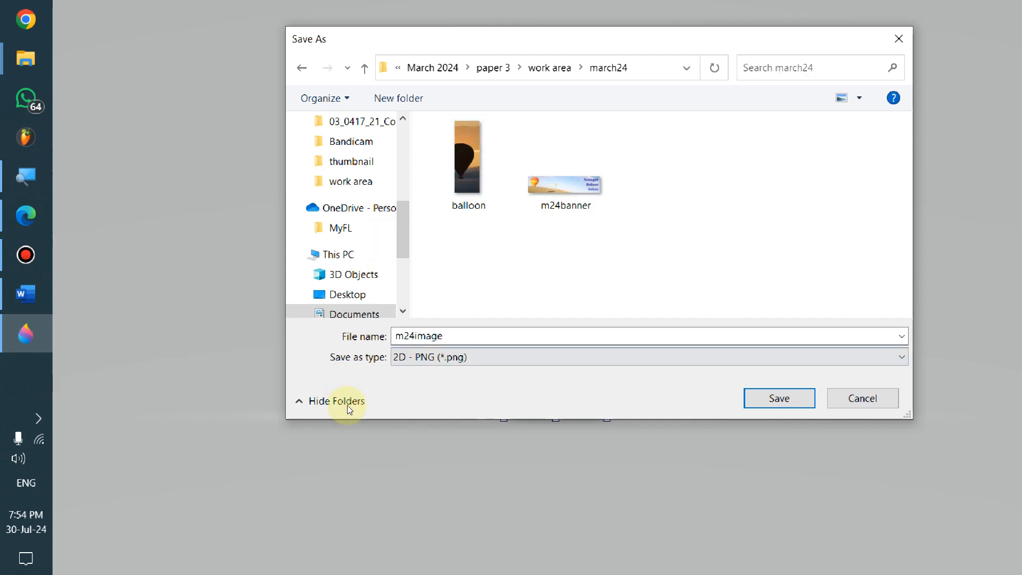
# Browse Documents > IGCSE > March 2024 > paper 3 > work area > march24 and start typing the file name balloon
pyautogui.scroll(5, 297, 247)
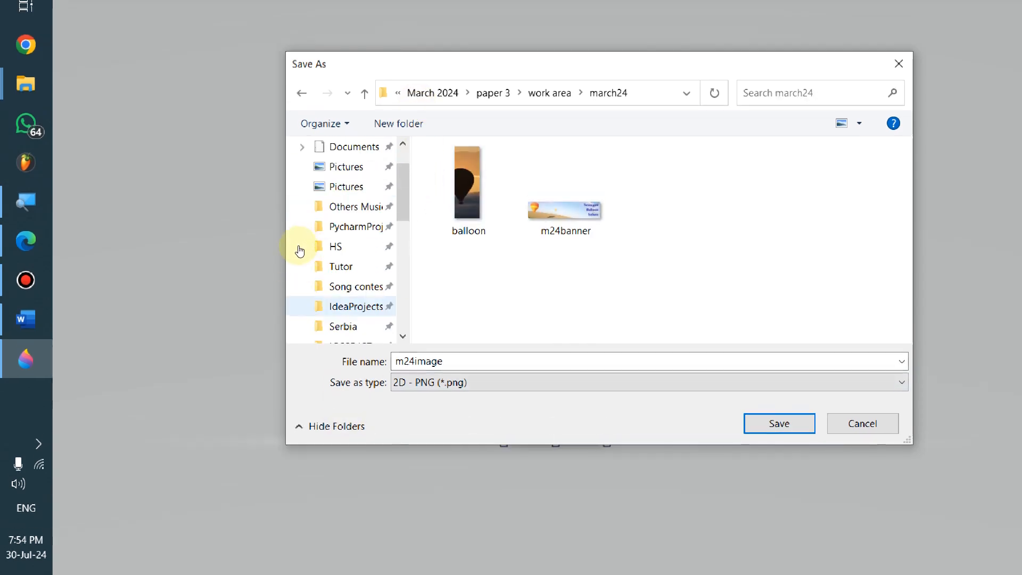
pyautogui.click(346, 220)
pyautogui.doubleClick(453, 207)
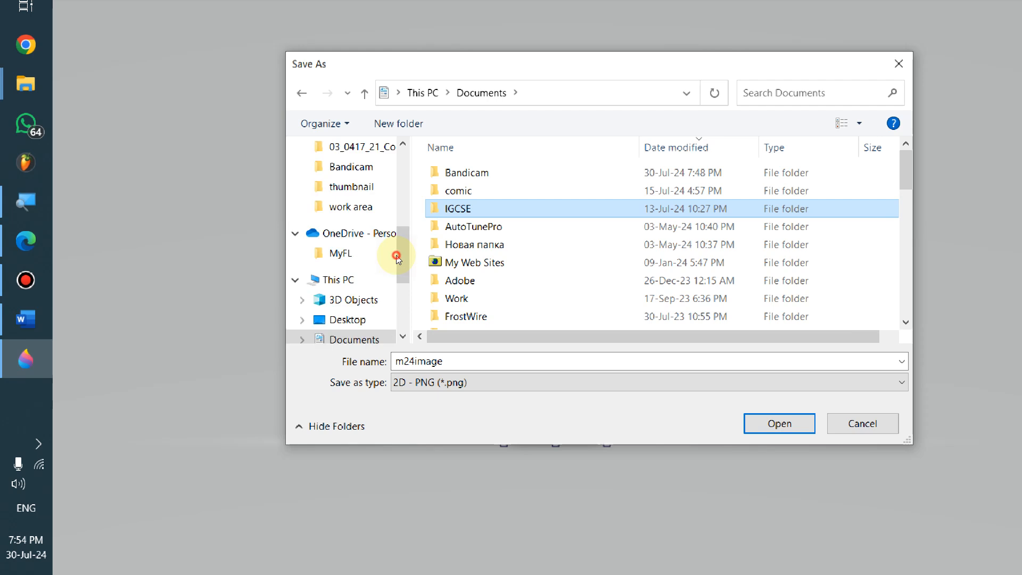
pyautogui.press('Return')
pyautogui.press('Down')
pyautogui.press('Return')
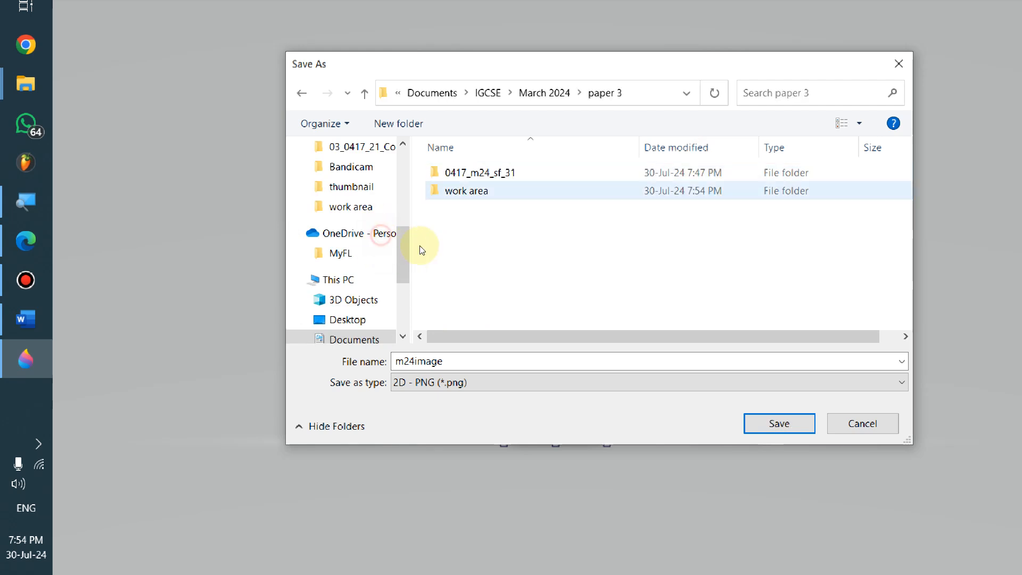
pyautogui.press('Return')
pyautogui.press('Down')
pyautogui.press('Return')
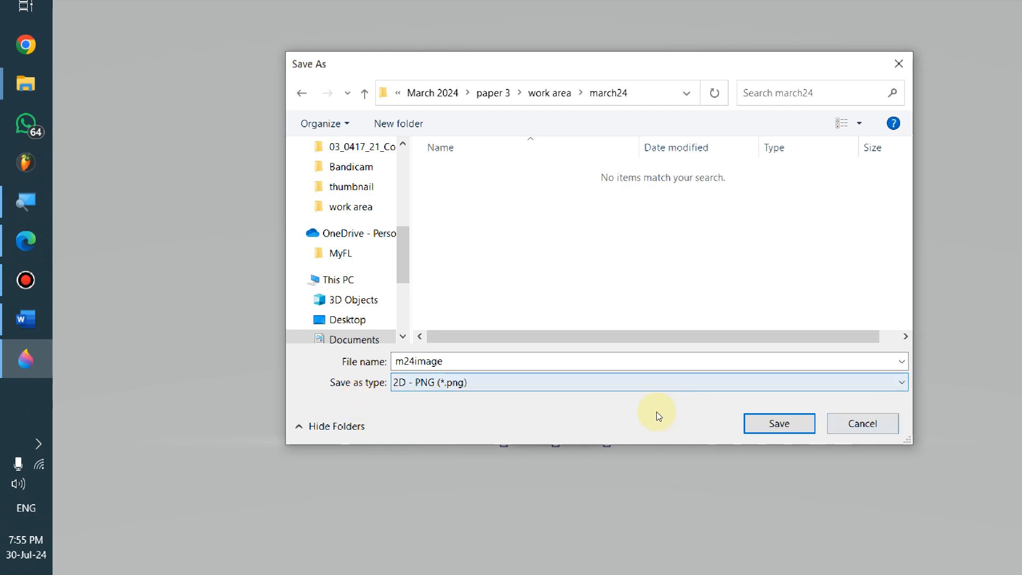
pyautogui.hotkey('shift', 'Tab')
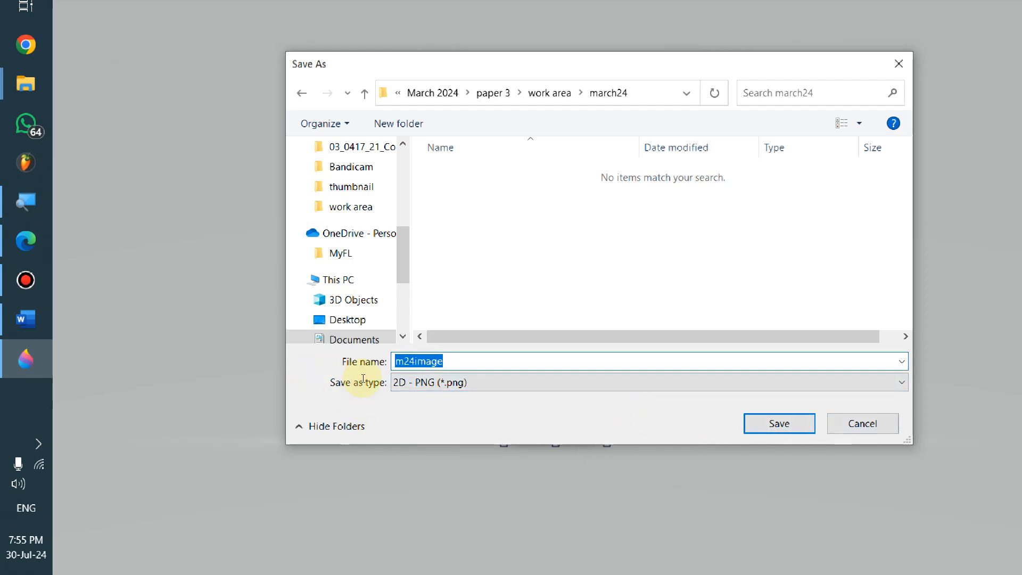
pyautogui.write('balloon')
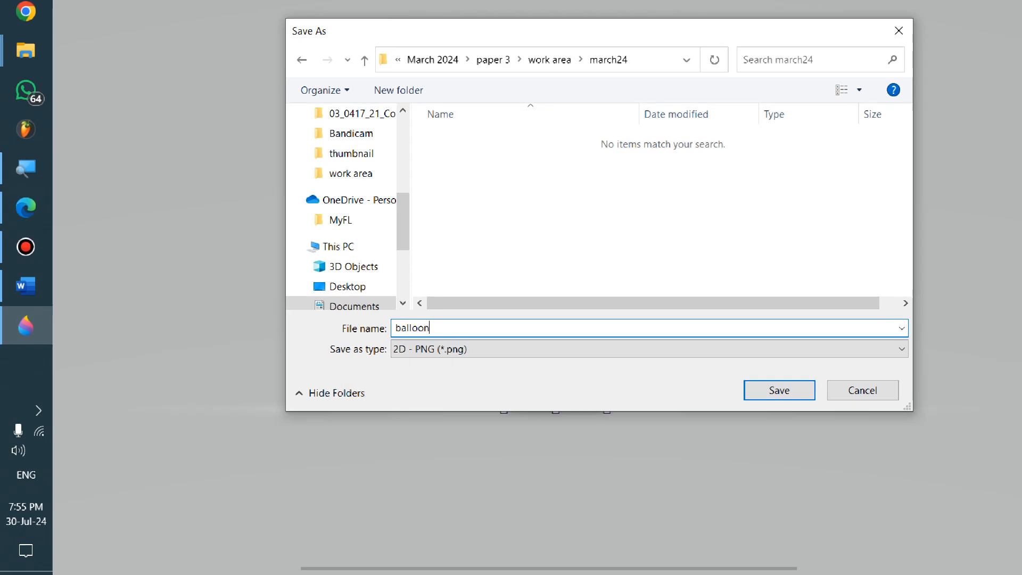
# Confirm the required file name in the exam paper, then save the image as balloon
pyautogui.hotkey('alt', 'Tab')
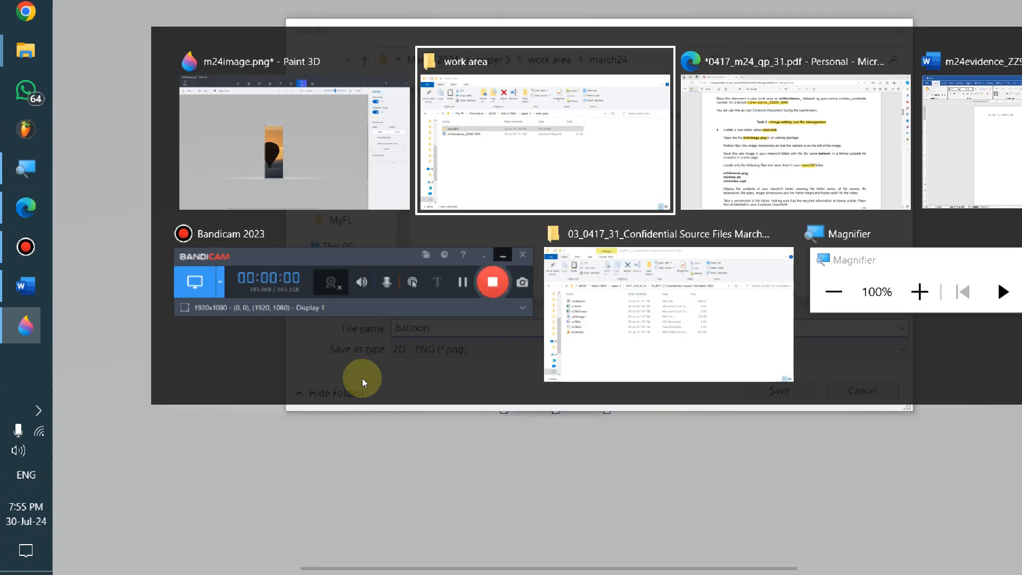
pyautogui.hotkey('alt', 'Tab')
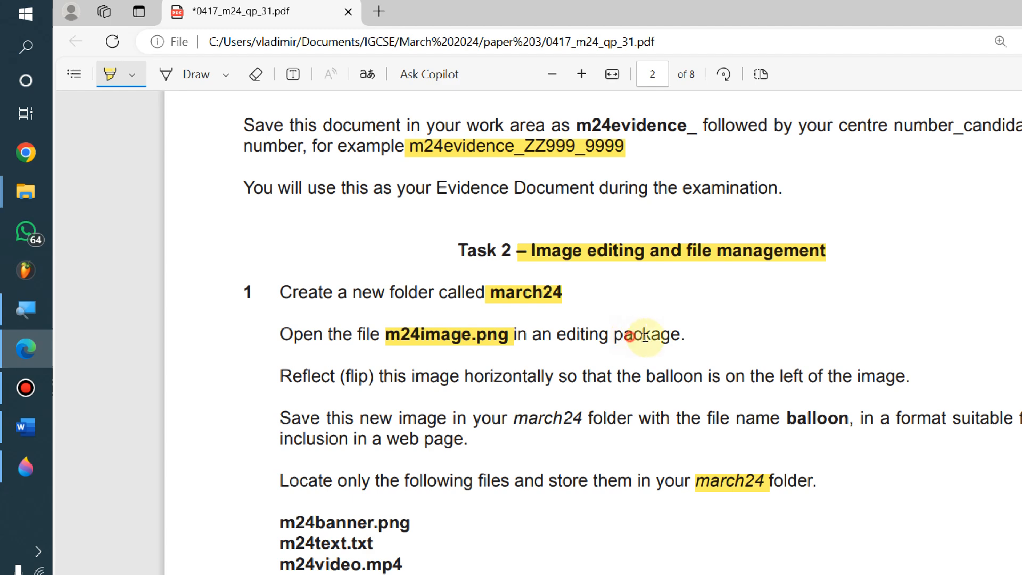
pyautogui.hotkey('alt', 'Tab')
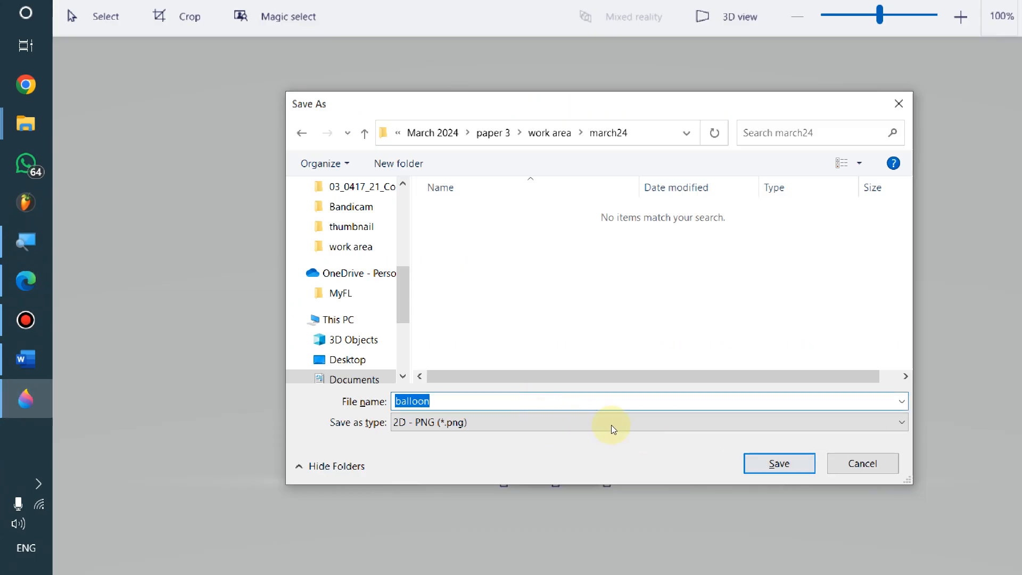
pyautogui.press('Return')
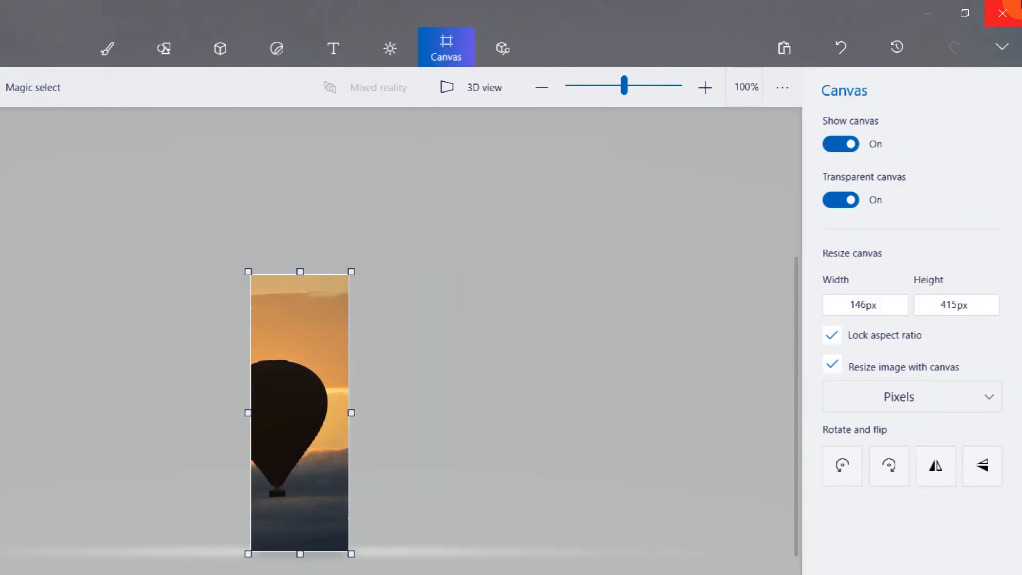
# Close Paint 3D without saving changes to m24image.png
pyautogui.click(1012, 7)
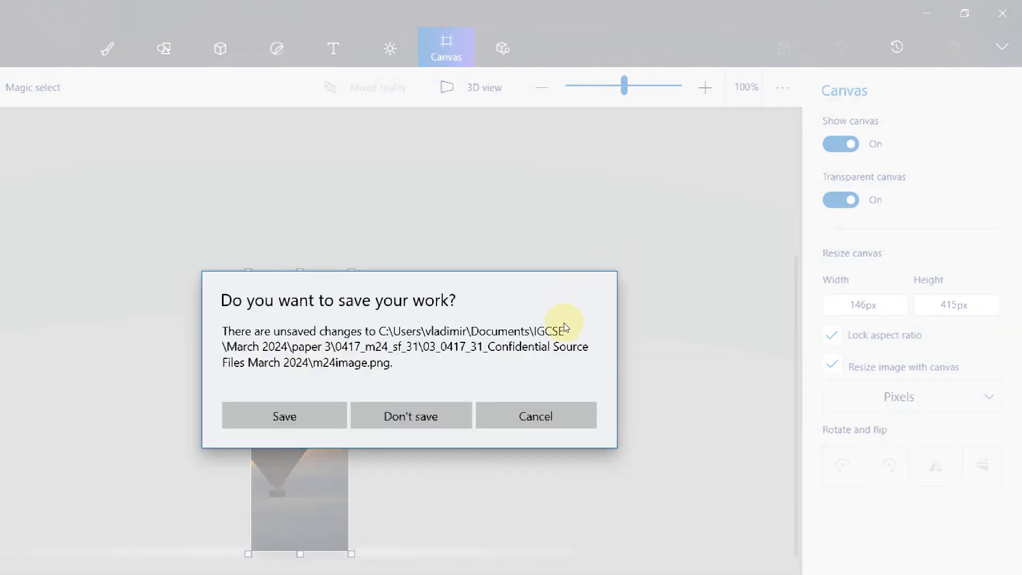
pyautogui.press('n')
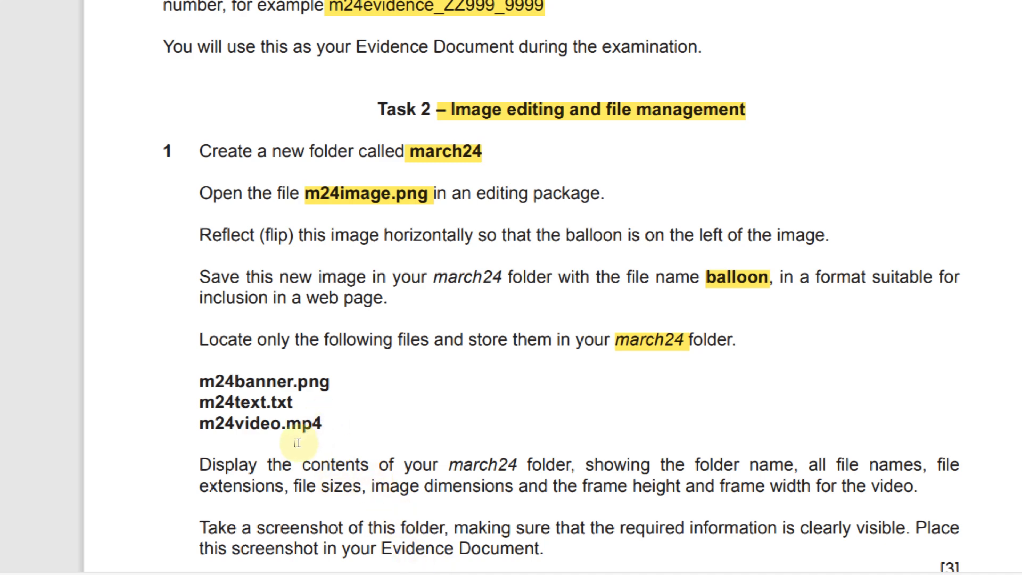
# Highlight the three required file names in the exam paper, then return to the work area folder
pyautogui.moveTo(201, 382)
pyautogui.mouseDown()
pyautogui.moveTo(262, 431)
pyautogui.moveTo(324, 451)
pyautogui.mouseUp()
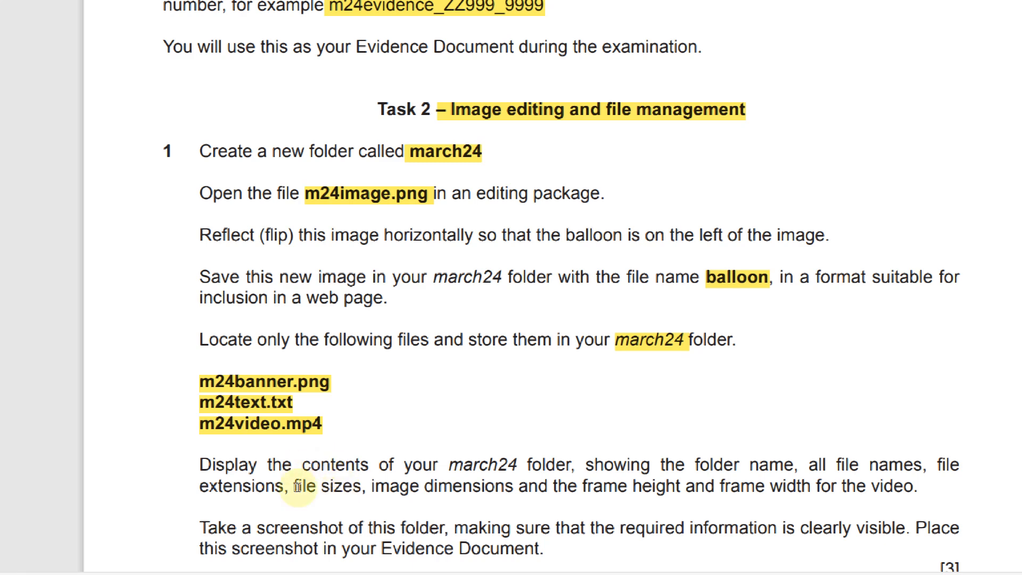
pyautogui.scroll(-2, 420, 426)
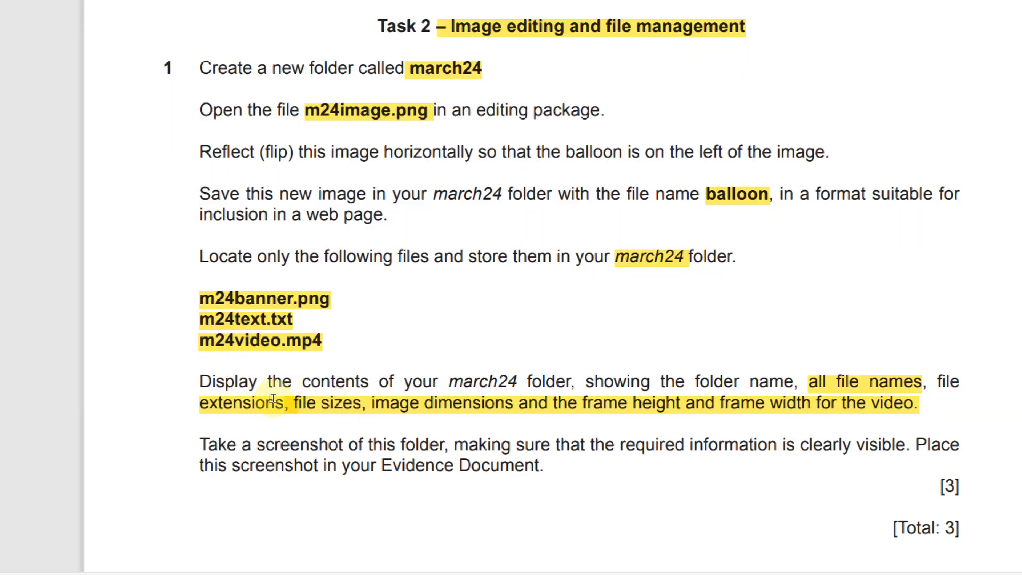
pyautogui.hotkey('alt', 'Tab')
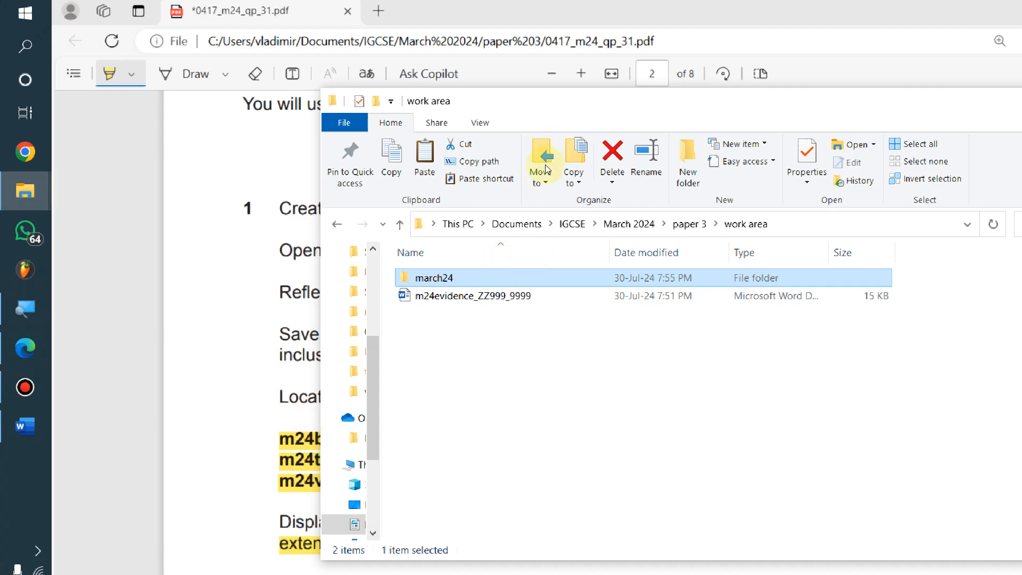
# Open the Confidential Source Files folder inside 0417_m24_sf_31
pyautogui.click(689, 224)
pyautogui.doubleClick(479, 277)
pyautogui.doubleClick(479, 278)
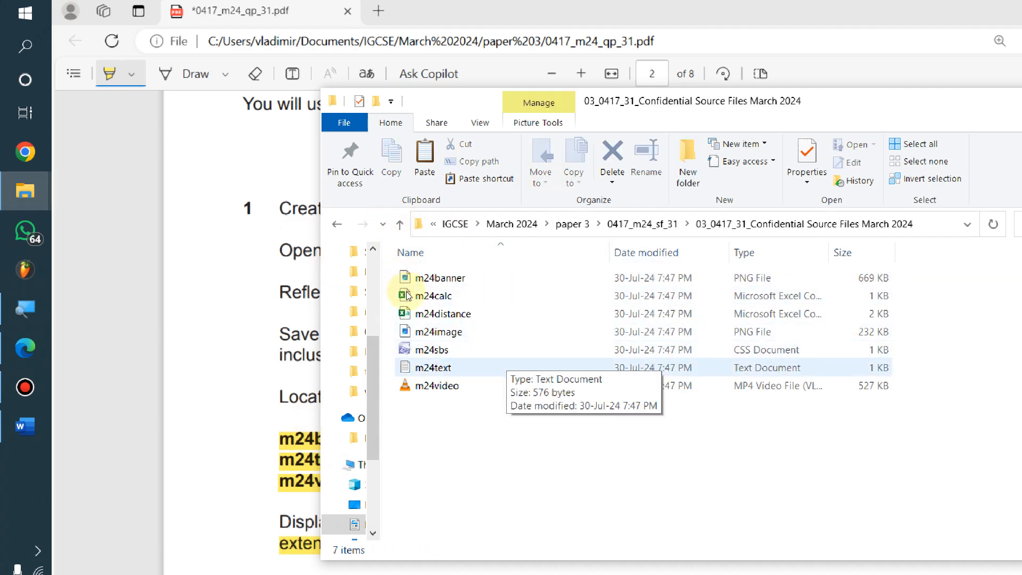
pyautogui.hotkey('alt', 'Tab')
# Select m24banner, m24text and m24video, checking each against the exam paper
pyautogui.hotkey('alt', 'Tab')
pyautogui.click(459, 279)
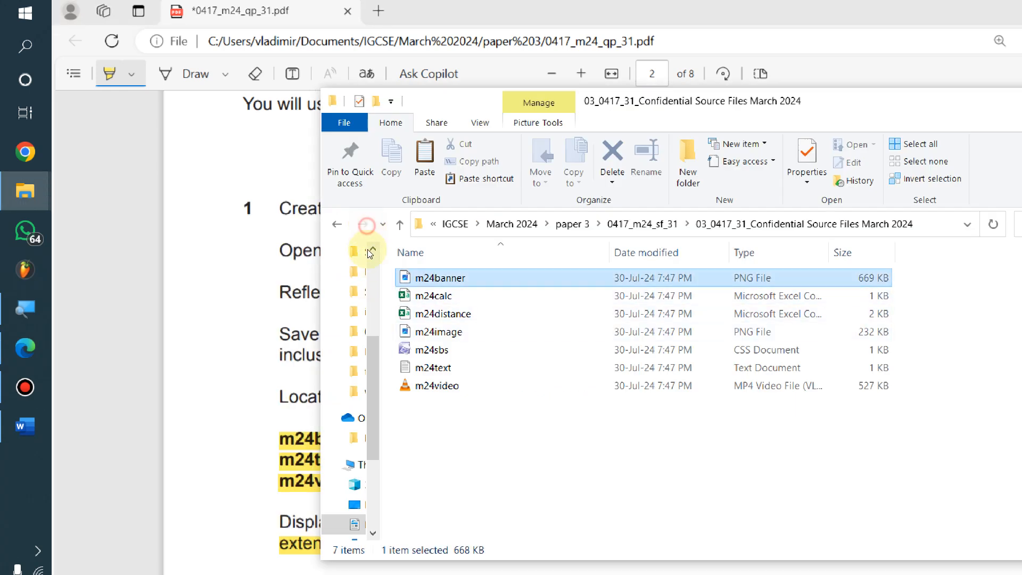
pyautogui.hotkey('alt', 'Tab')
pyautogui.hotkey('alt', 'Tab')
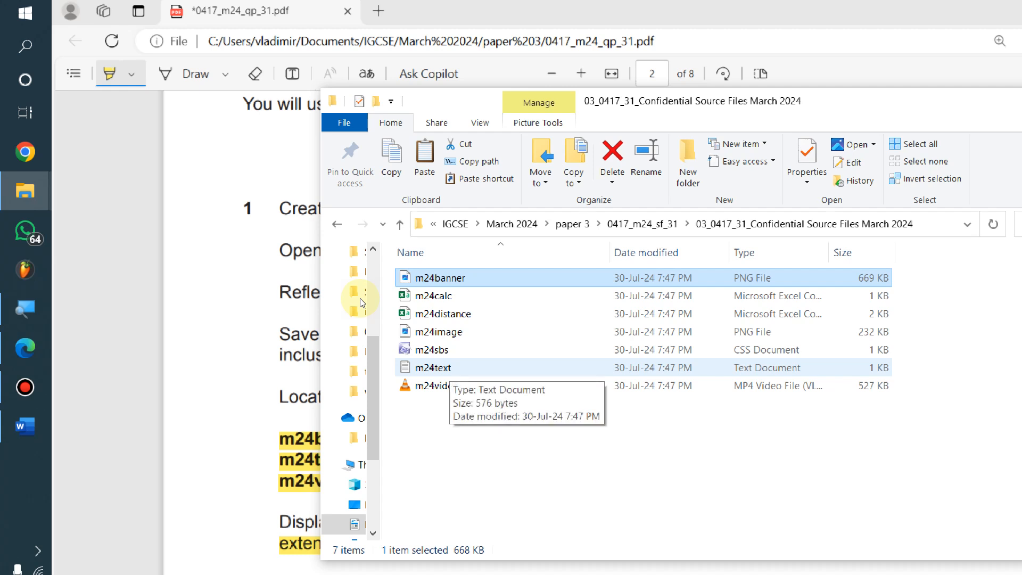
pyautogui.keyDown('ctrl'); pyautogui.click(450, 370); pyautogui.keyUp('ctrl')
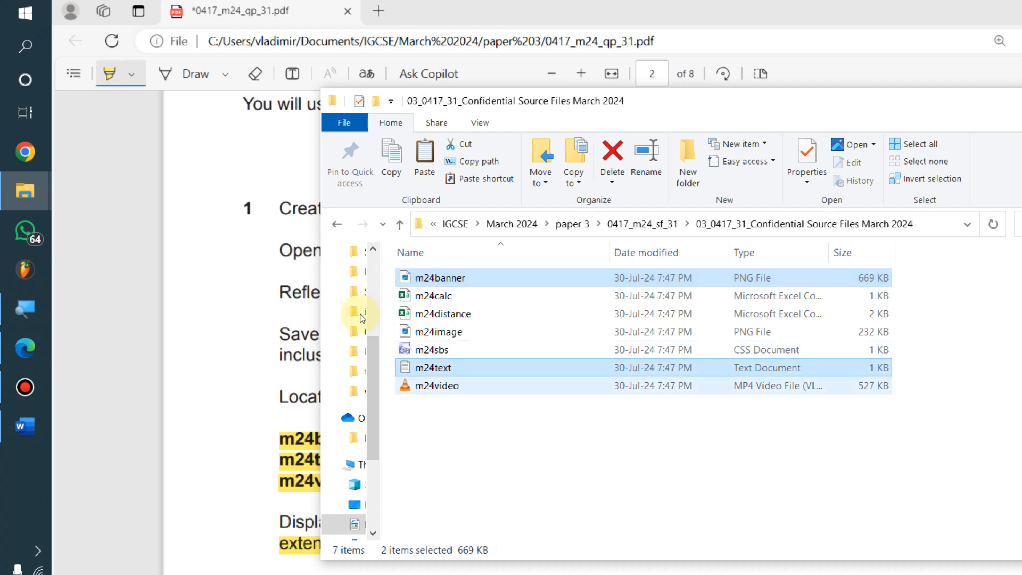
pyautogui.hotkey('alt', 'Tab')
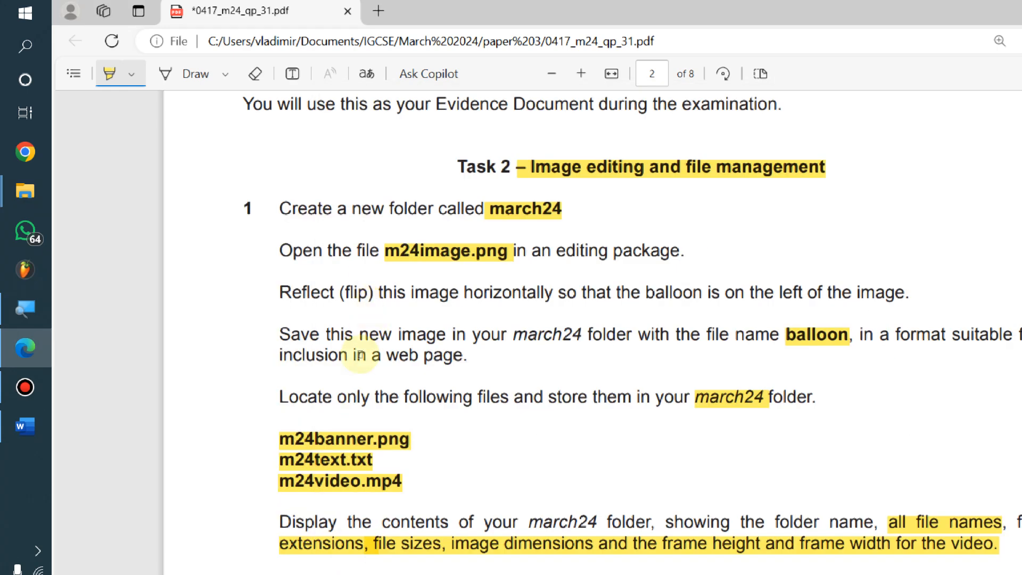
pyautogui.hotkey('alt', 'Tab')
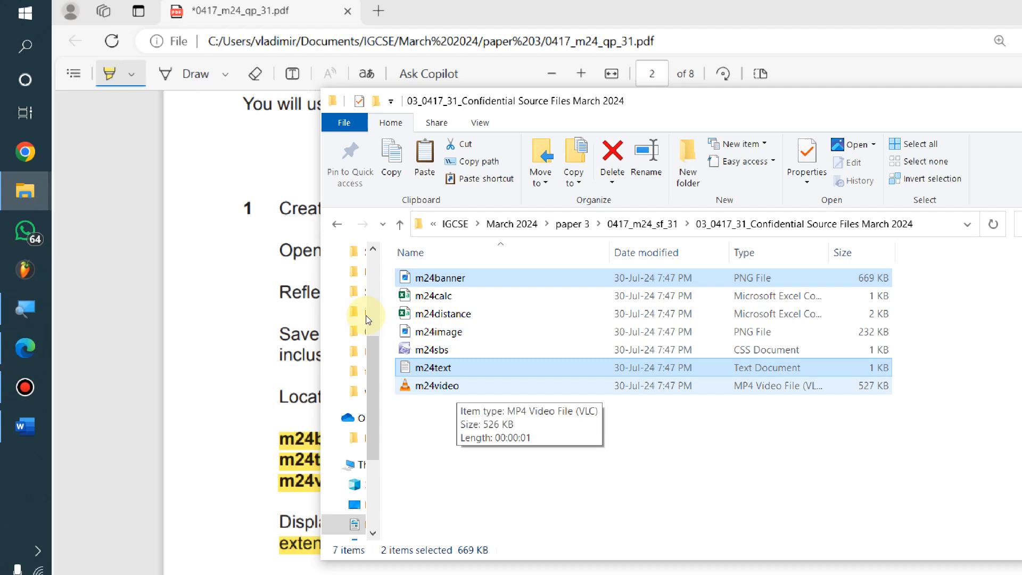
pyautogui.keyDown('ctrl'); pyautogui.click(442, 386); pyautogui.keyUp('ctrl')
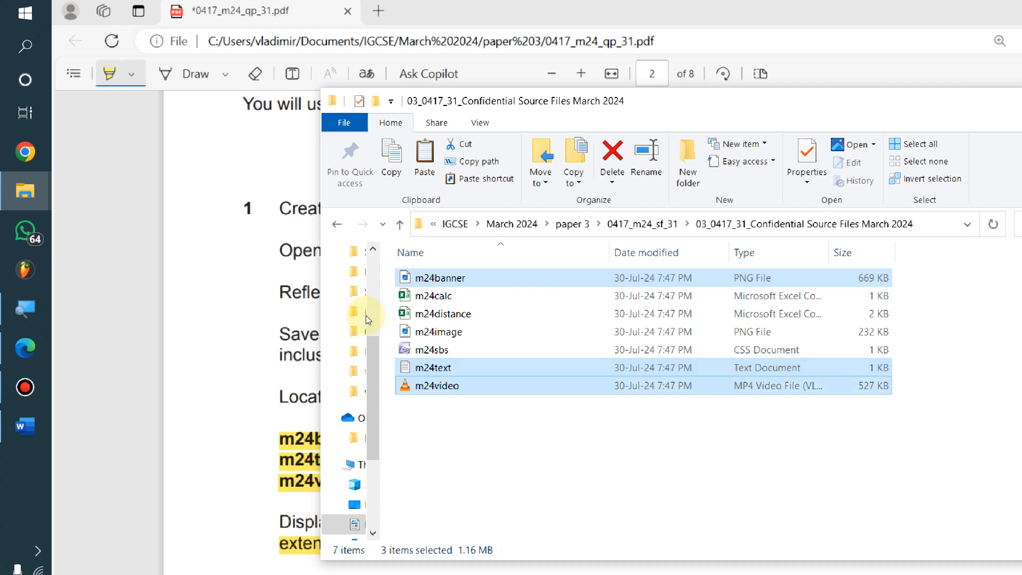
pyautogui.hotkey('alt', 'Tab')
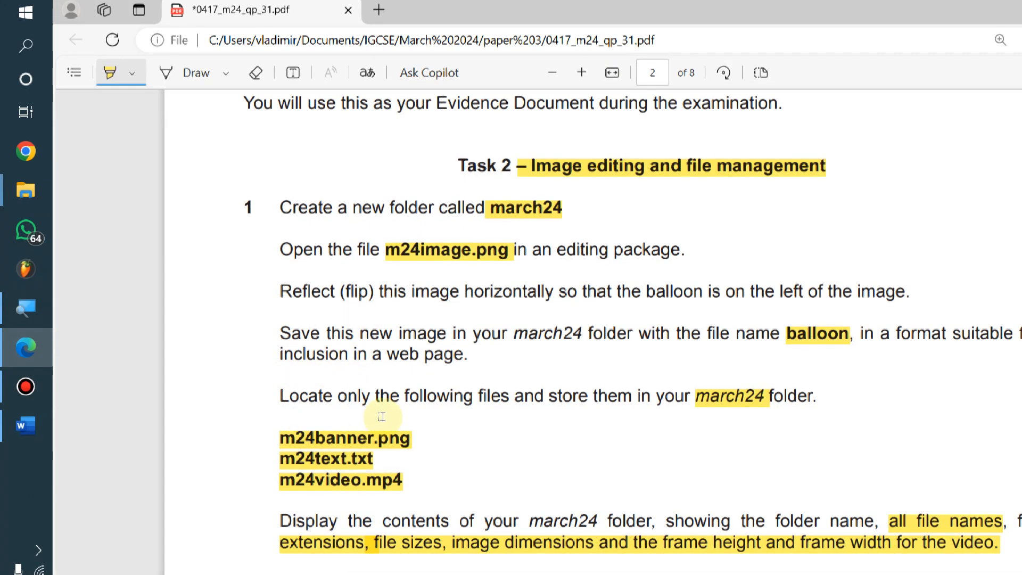
pyautogui.hotkey('alt', 'Tab')
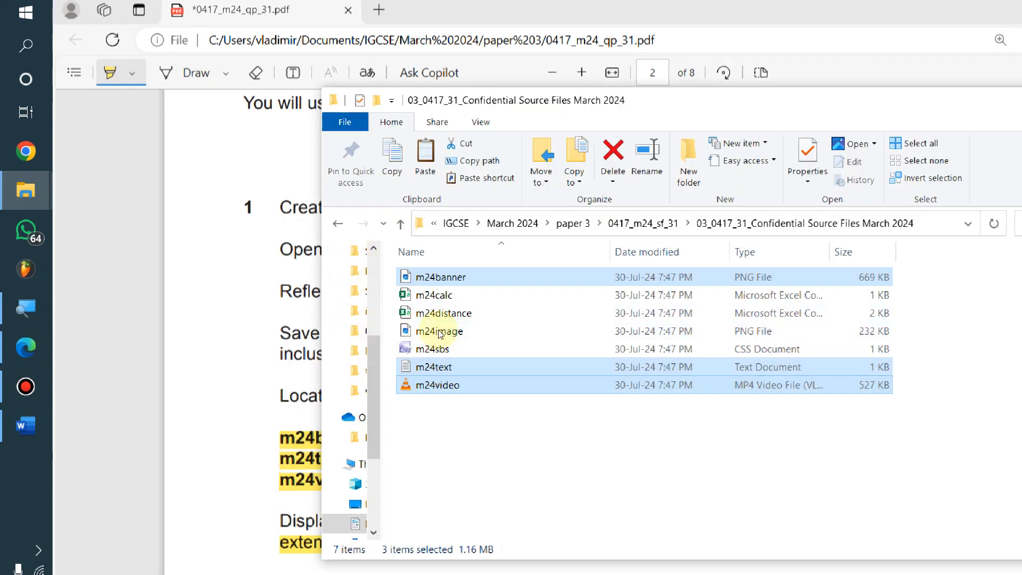
# Copy the three selected files and go back up to the paper 3 folder
pyautogui.rightClick(448, 385)
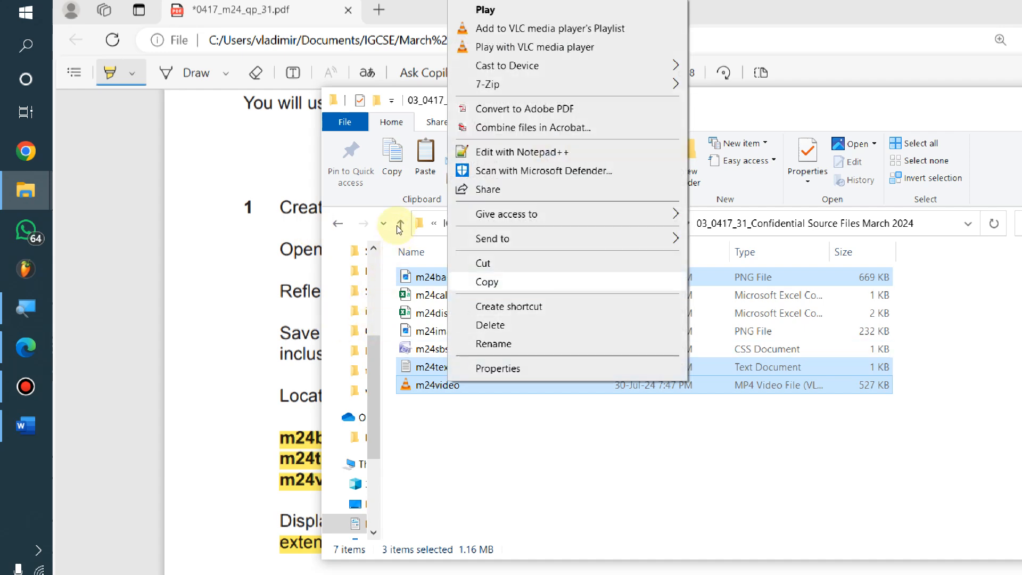
pyautogui.click(496, 282)
pyautogui.hotkey('alt', 'Up')
pyautogui.hotkey('alt', 'Up')
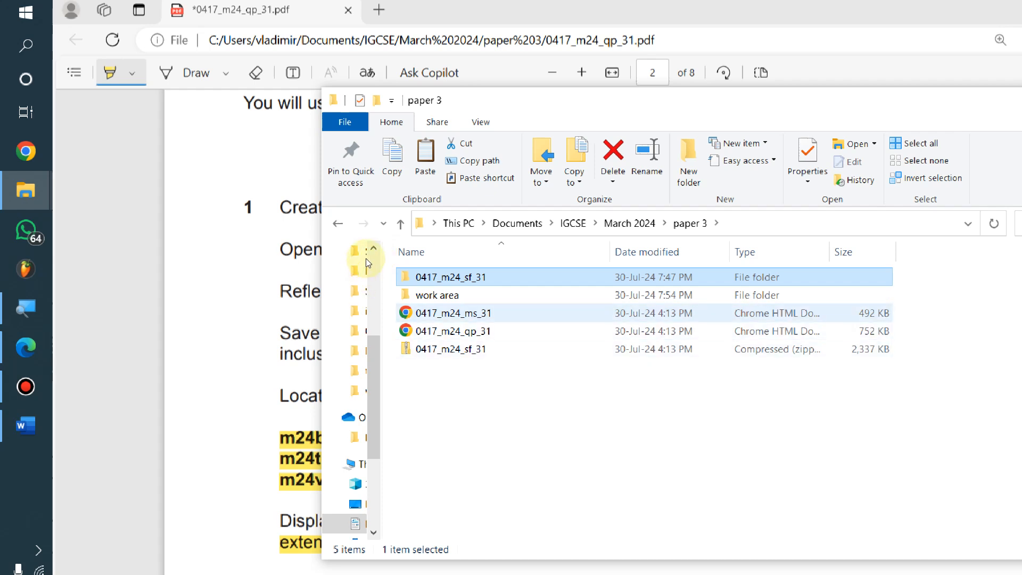
# Paste m24banner, m24text and m24video into work area's march24 folder
pyautogui.press('Down')
pyautogui.press('Return')
pyautogui.press('Down')
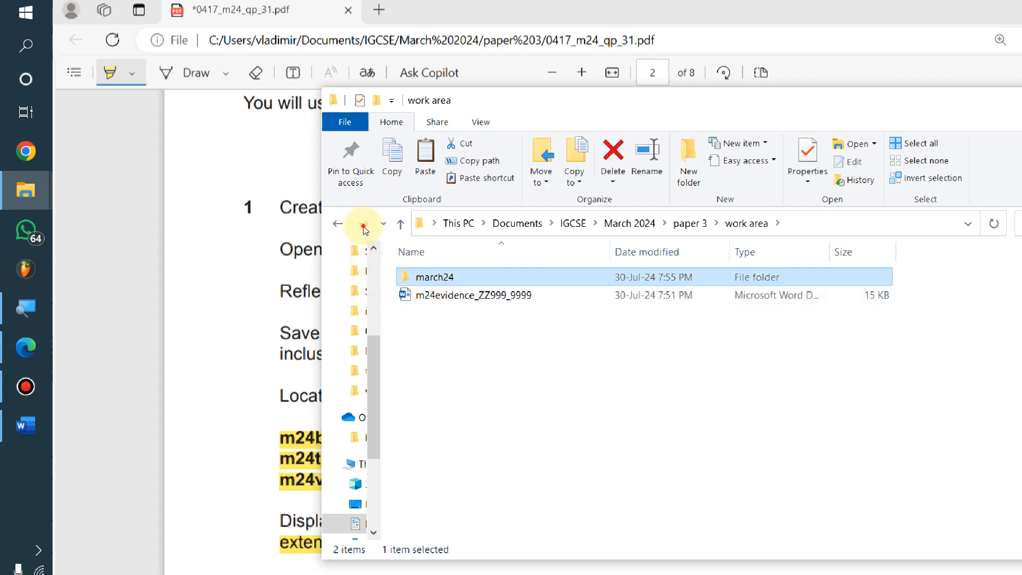
pyautogui.press('Return')
pyautogui.rightClick(525, 380)
pyautogui.click(584, 498)
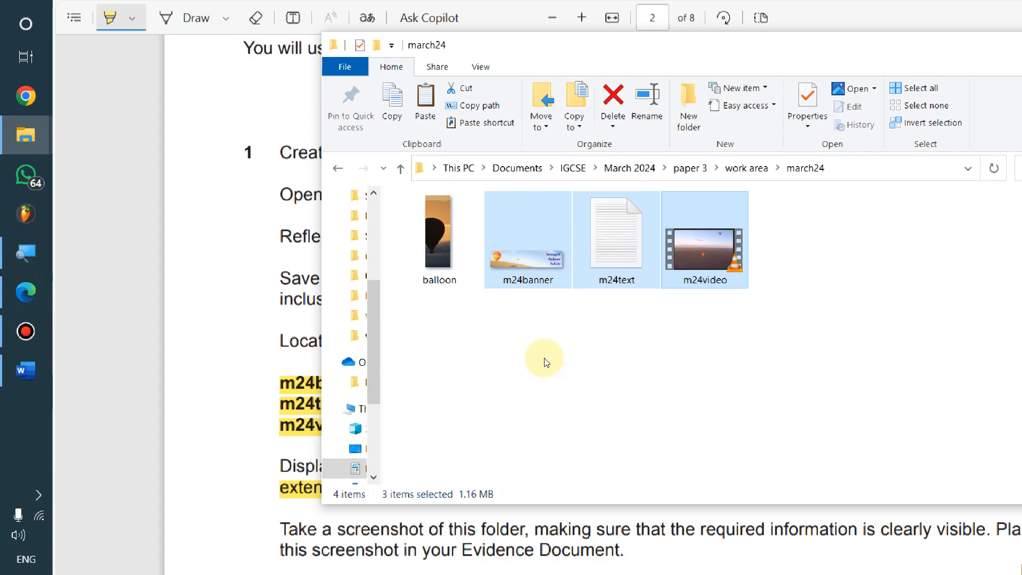
pyautogui.click(543, 410)
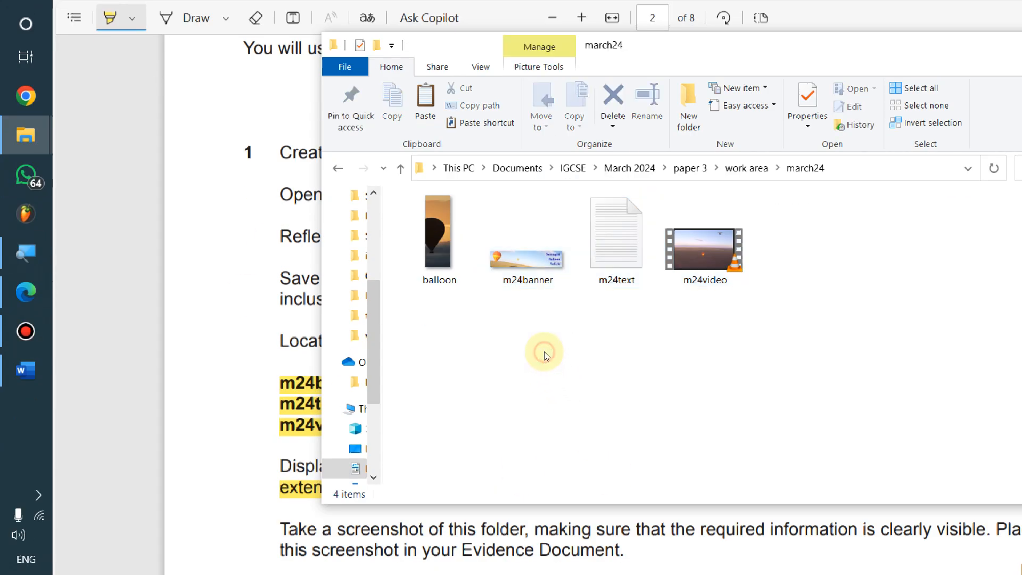
pyautogui.hotkey('alt', 'Tab')
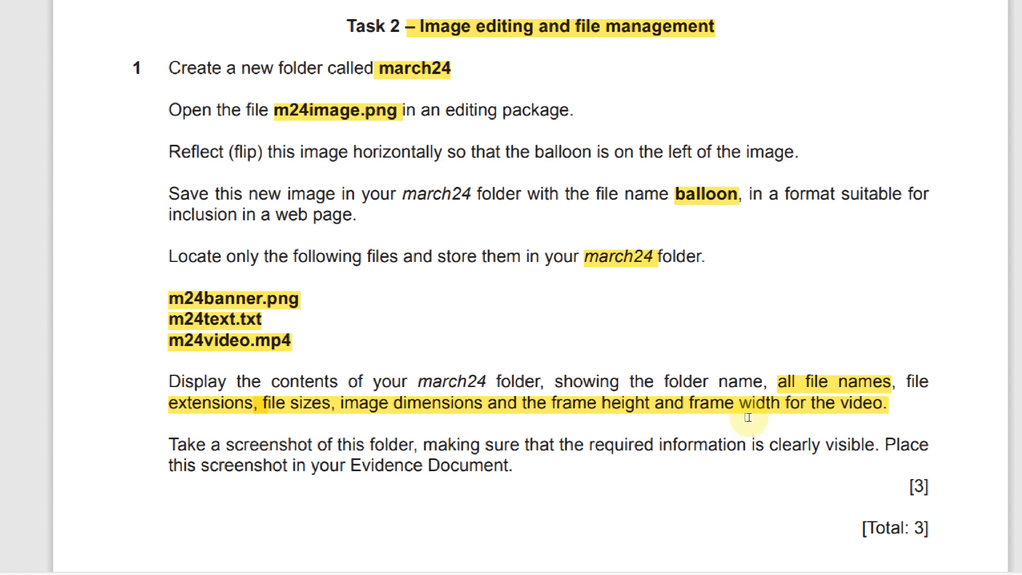
# Switch march24 to Details view and widen the Type column, checking against the exam paper
pyautogui.hotkey('alt', 'Tab')
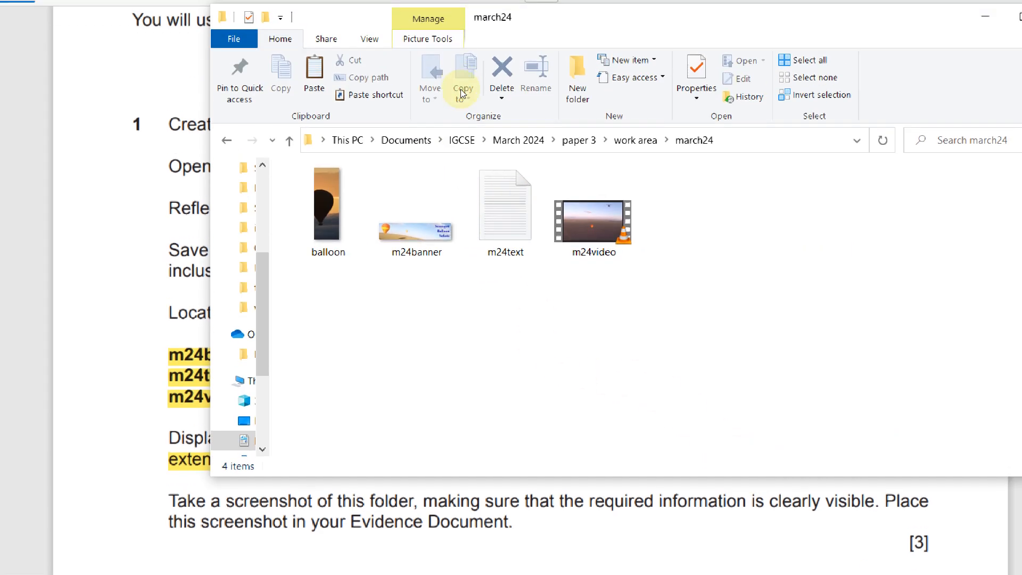
pyautogui.click(381, 41)
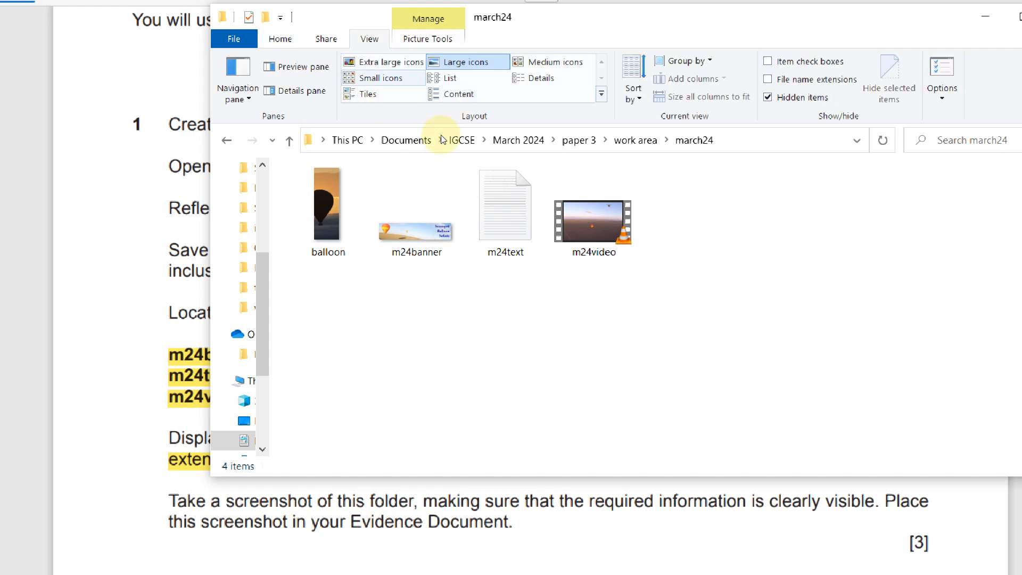
pyautogui.click(527, 78)
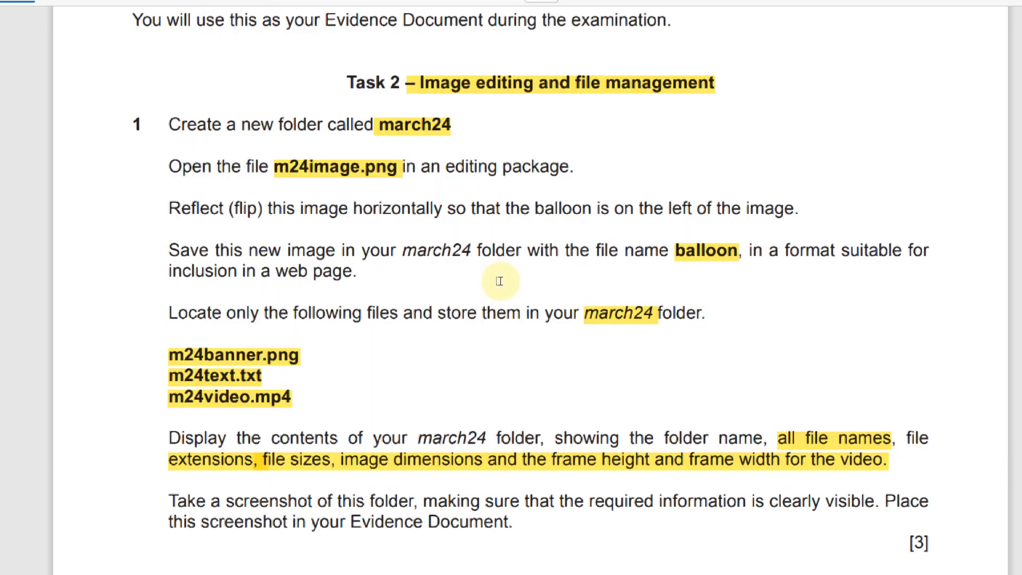
pyautogui.hotkey('alt', 'Tab')
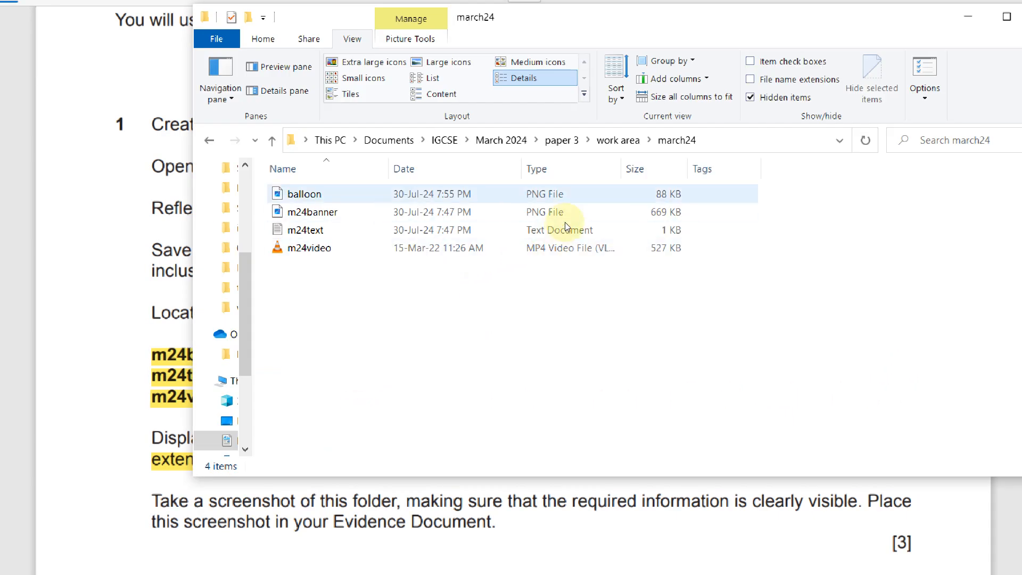
pyautogui.click(599, 209)
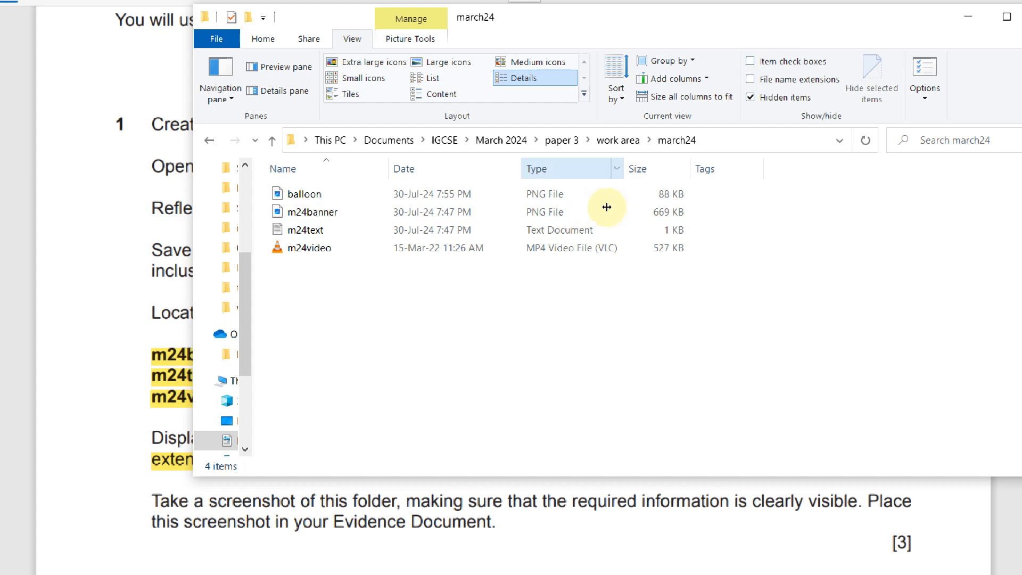
pyautogui.click(583, 200)
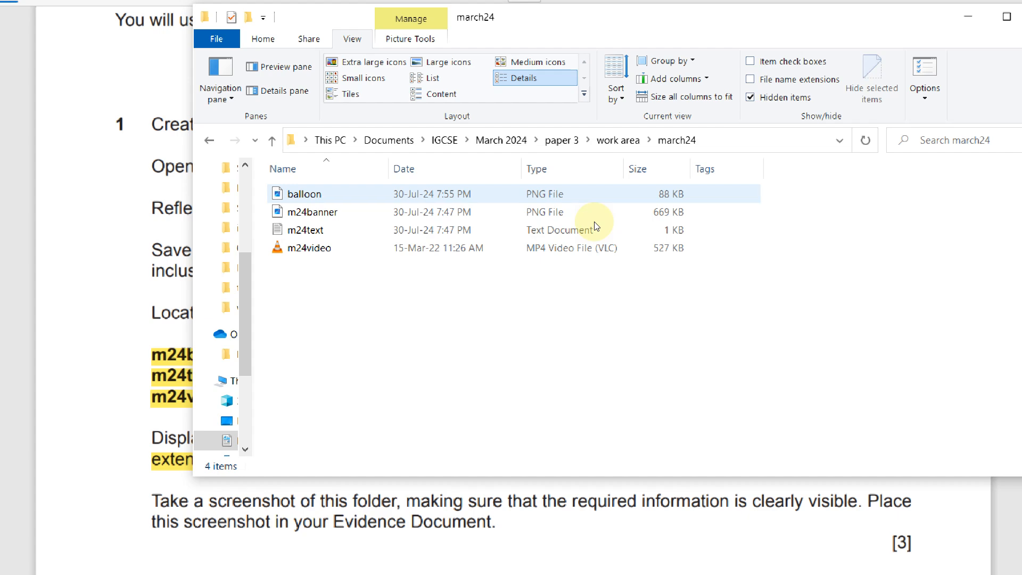
pyautogui.hotkey('alt', 'Tab')
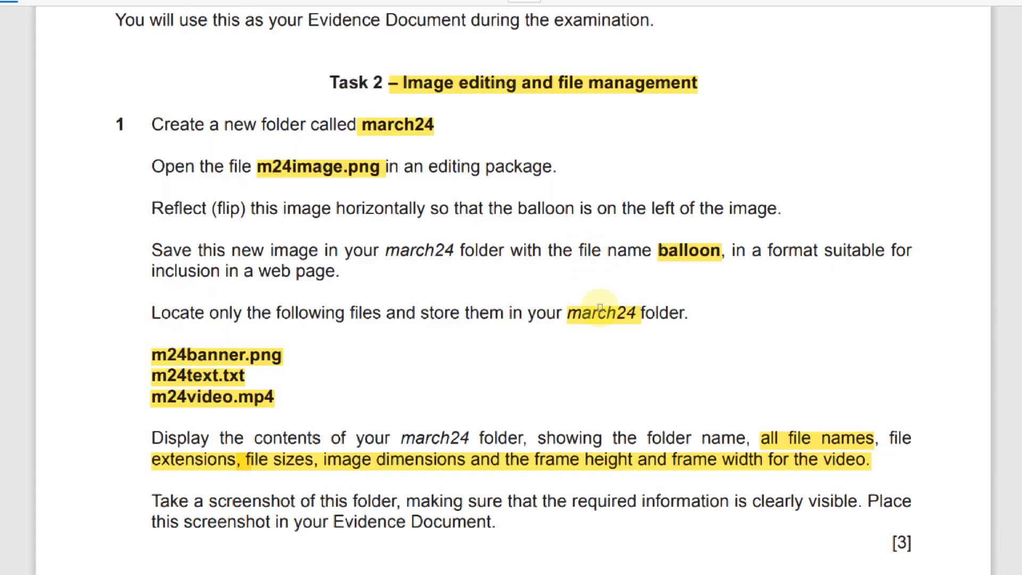
pyautogui.hotkey('alt', 'Tab')
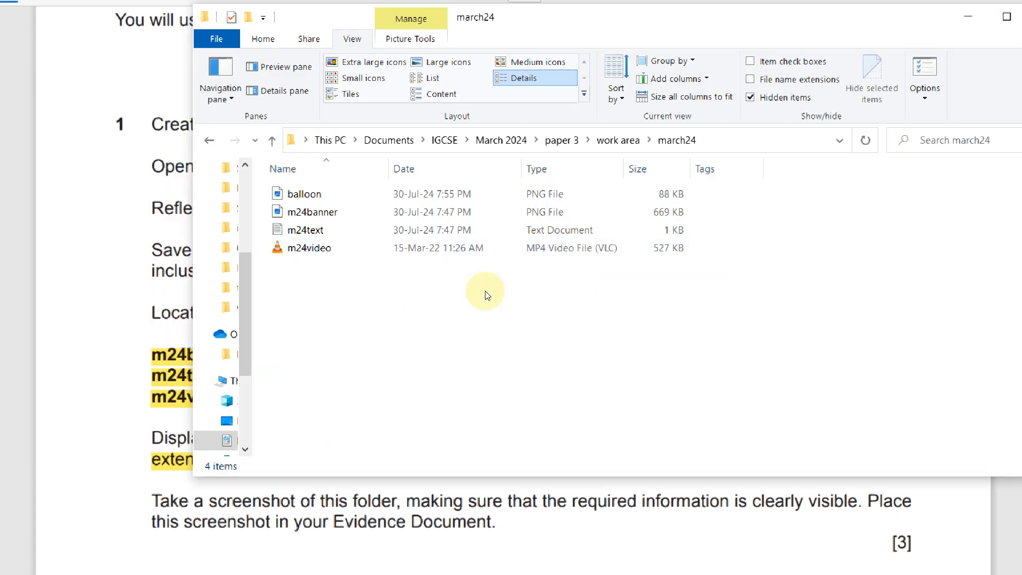
pyautogui.hotkey('alt', 'Tab')
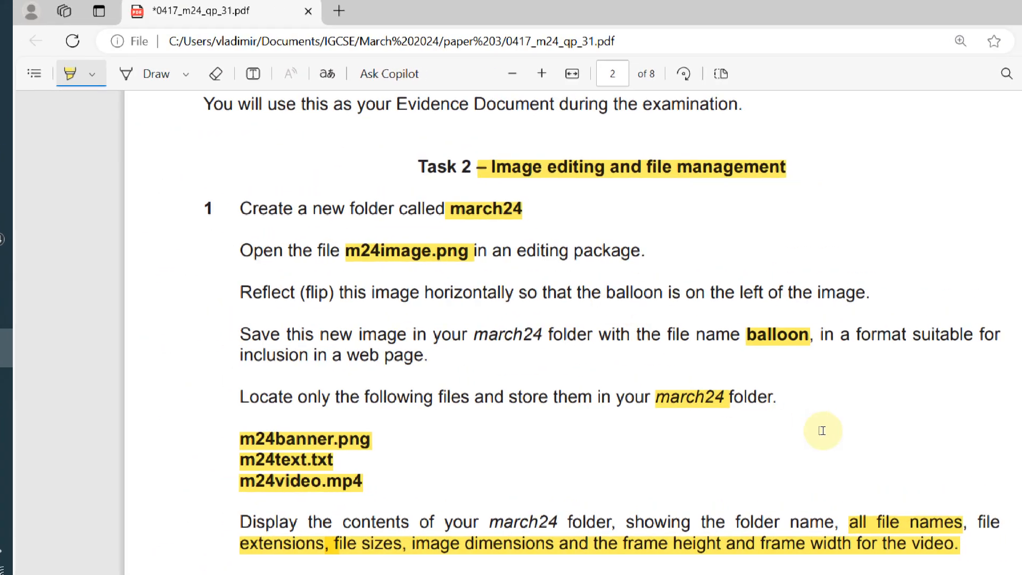
pyautogui.hotkey('alt', 'Tab')
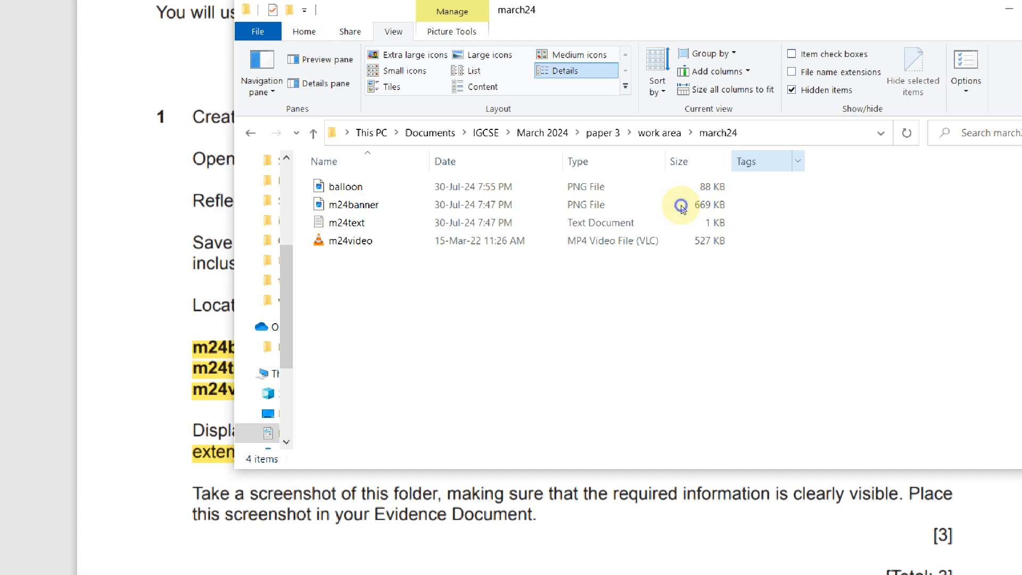
# Add a Dimensions column to the march24 listing and open the More... column chooser
pyautogui.rightClick(765, 162)
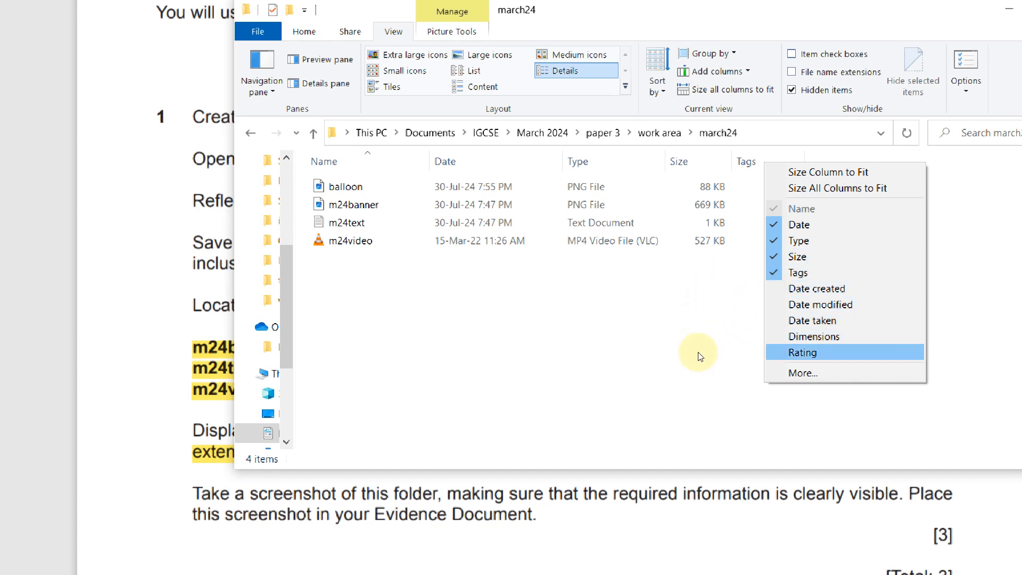
pyautogui.click(804, 336)
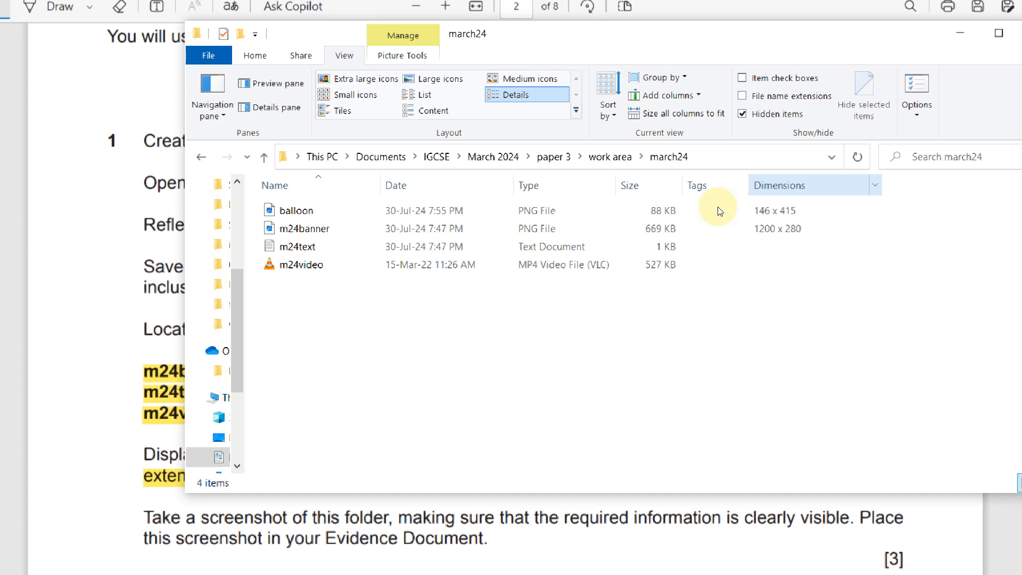
pyautogui.rightClick(719, 210)
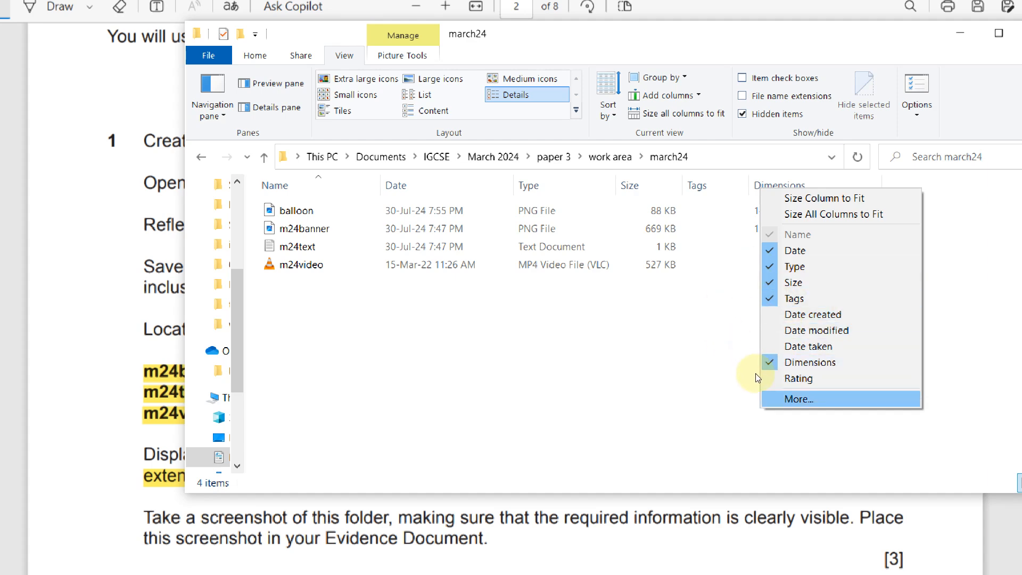
pyautogui.click(767, 398)
pyautogui.scroll(-20, 516, 303)
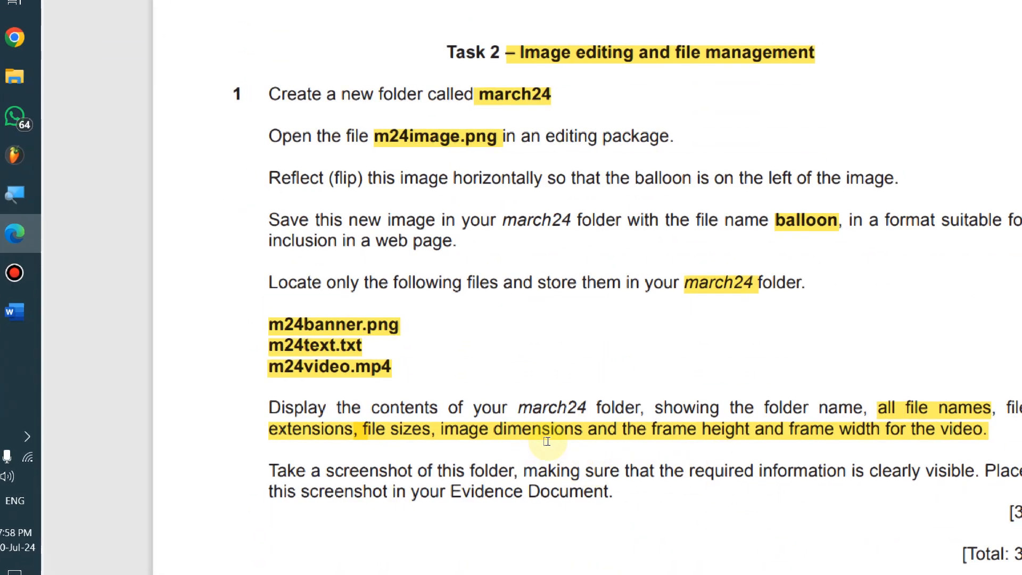
# Add the Frame width column, then autofit the Dimensions and Frame height columns
pyautogui.hotkey('alt', 'Tab')
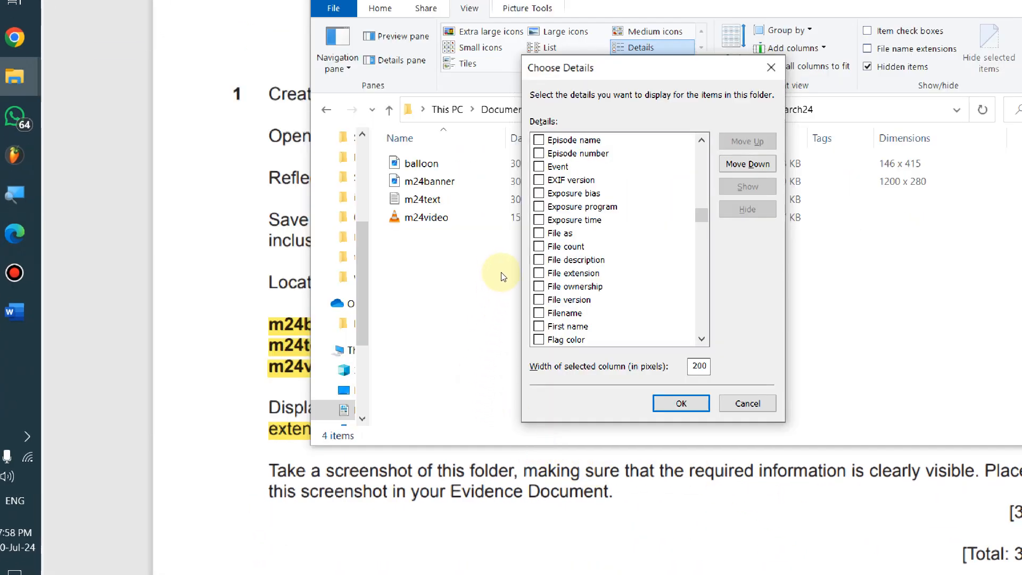
pyautogui.scroll(-9, 482, 286)
pyautogui.scroll(4, 482, 287)
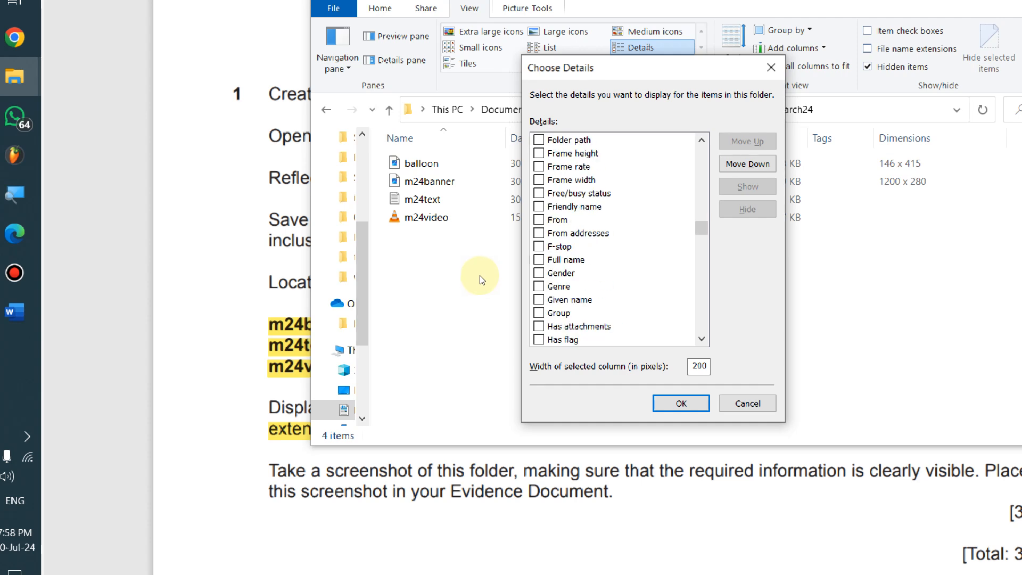
pyautogui.scroll(3, 482, 288)
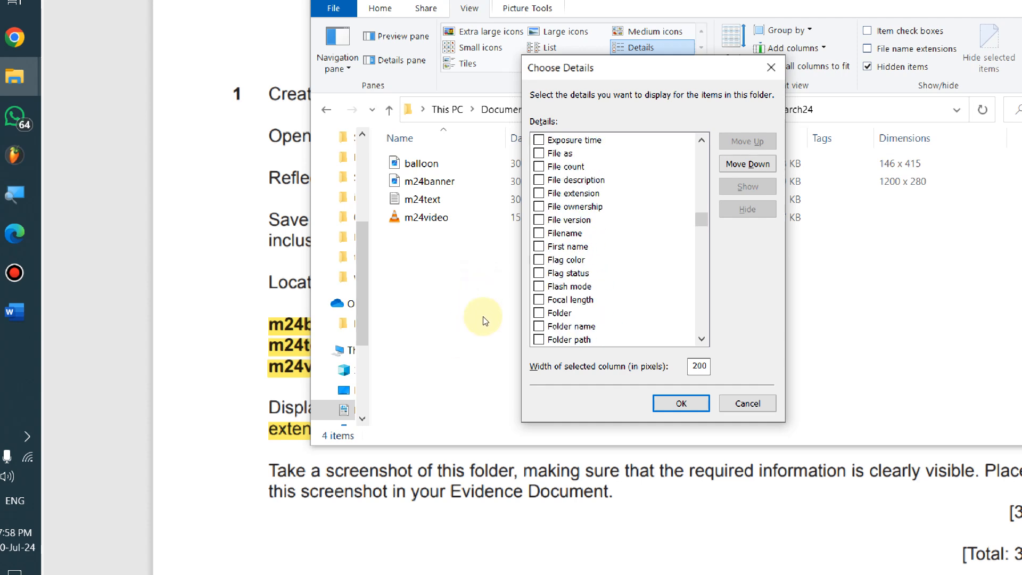
pyautogui.scroll(1, 480, 311)
pyautogui.scroll(-2, 479, 319)
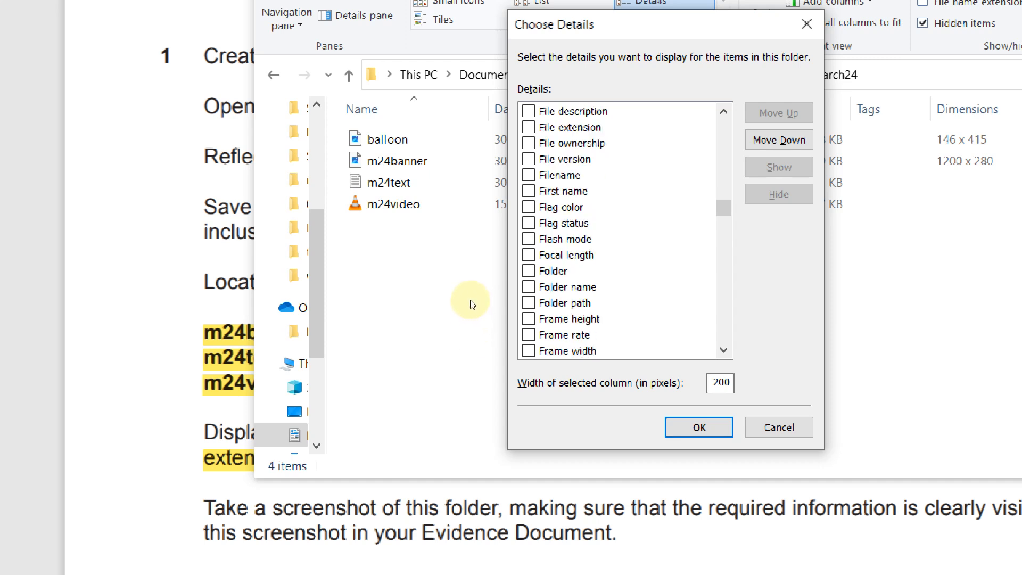
pyautogui.scroll(-1, 479, 330)
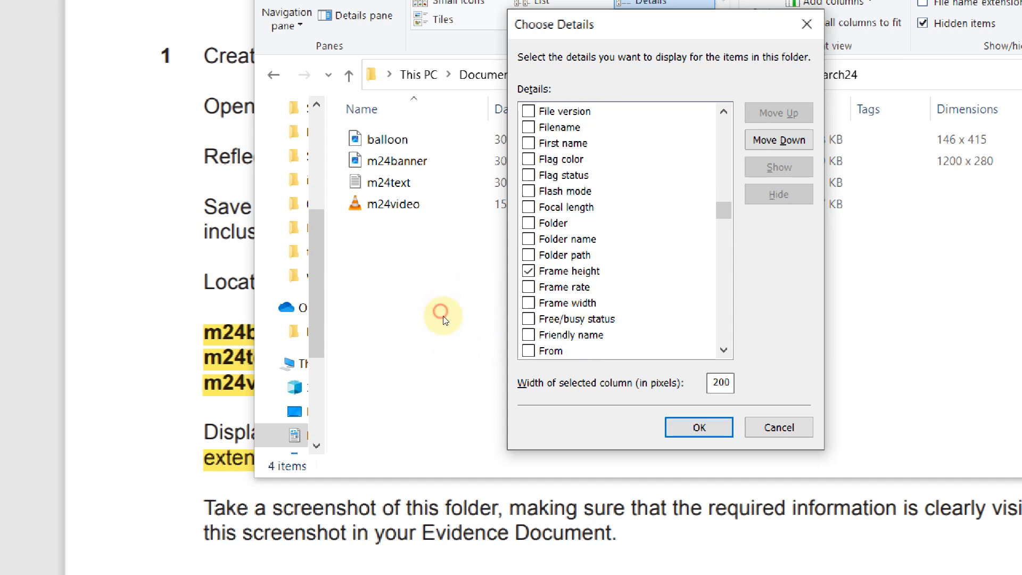
pyautogui.click(528, 303)
pyautogui.click(699, 428)
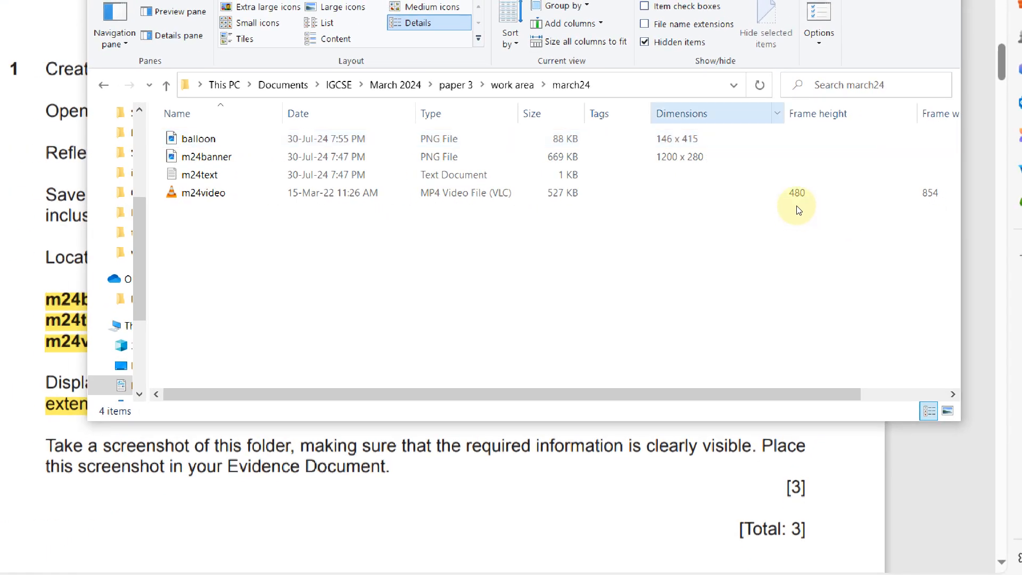
pyautogui.doubleClick(817, 205)
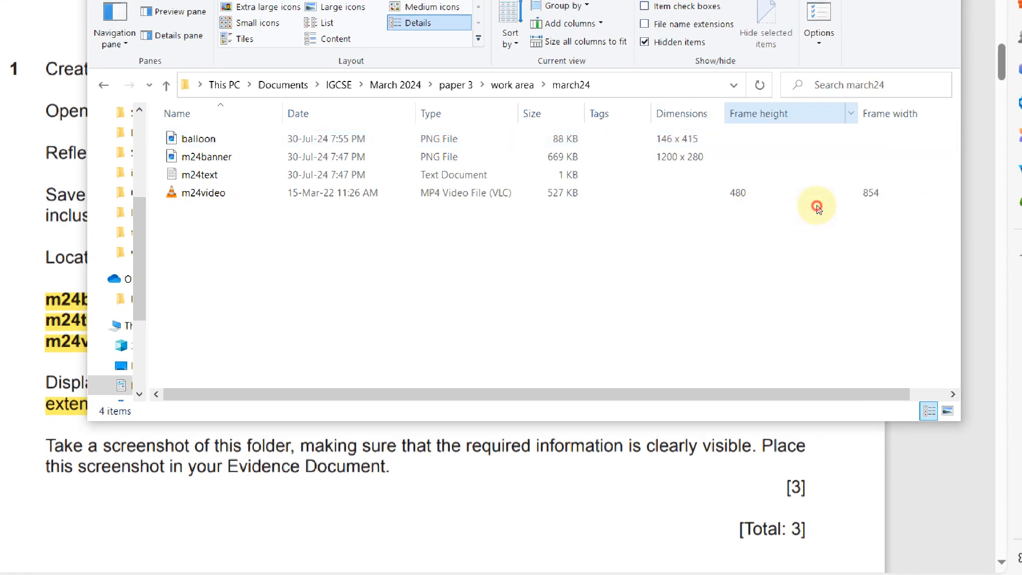
pyautogui.doubleClick(874, 209)
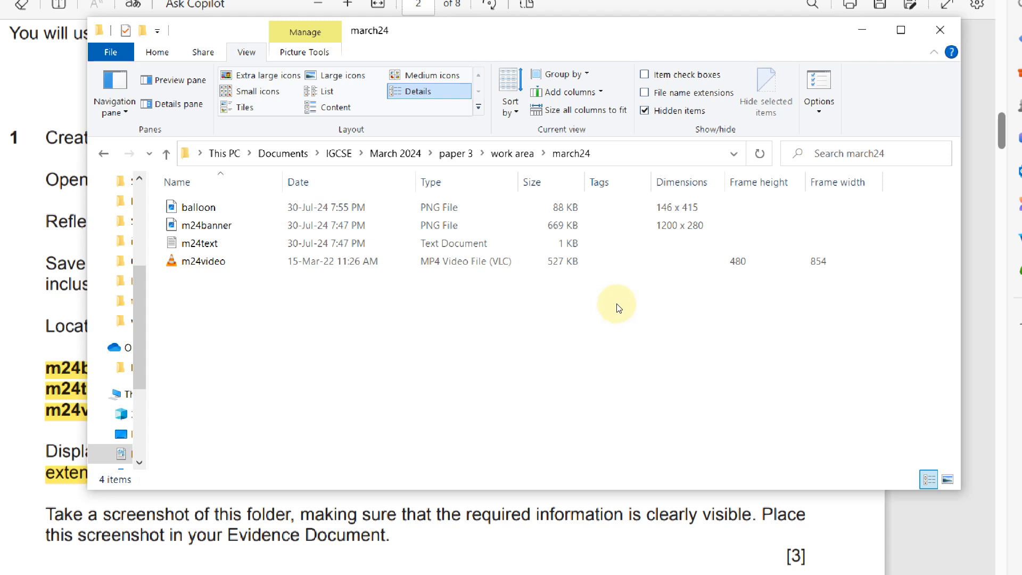
# Screenshot the march24 folder file list and switch to the Word evidence document
pyautogui.press('super+shift+s')
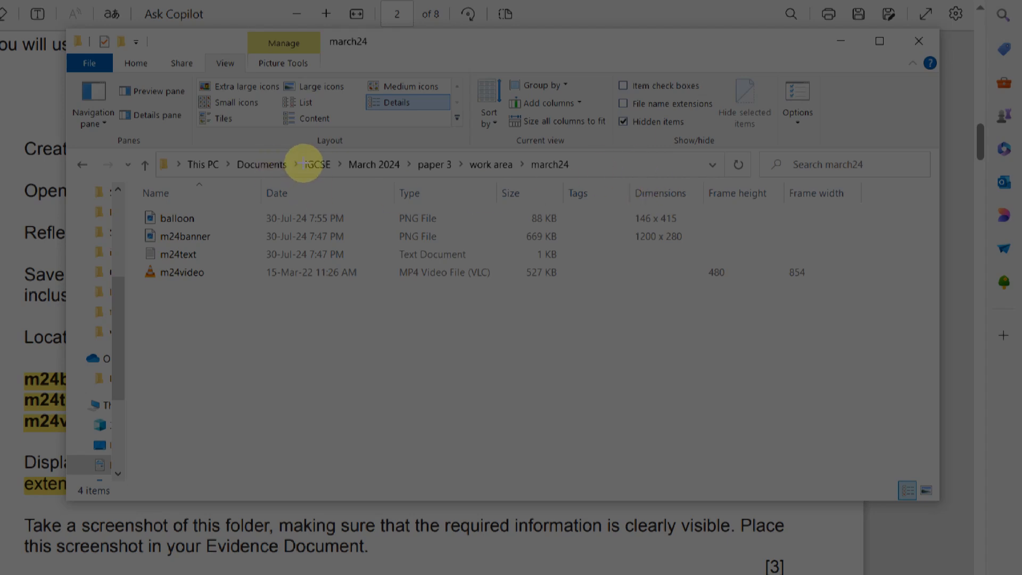
pyautogui.moveTo(124, 137); pyautogui.dragTo(581, 183)
pyautogui.moveTo(671, 193); pyautogui.dragTo(922, 302)
pyautogui.hotkey('alt', 'Tab')
pyautogui.press('Tab')
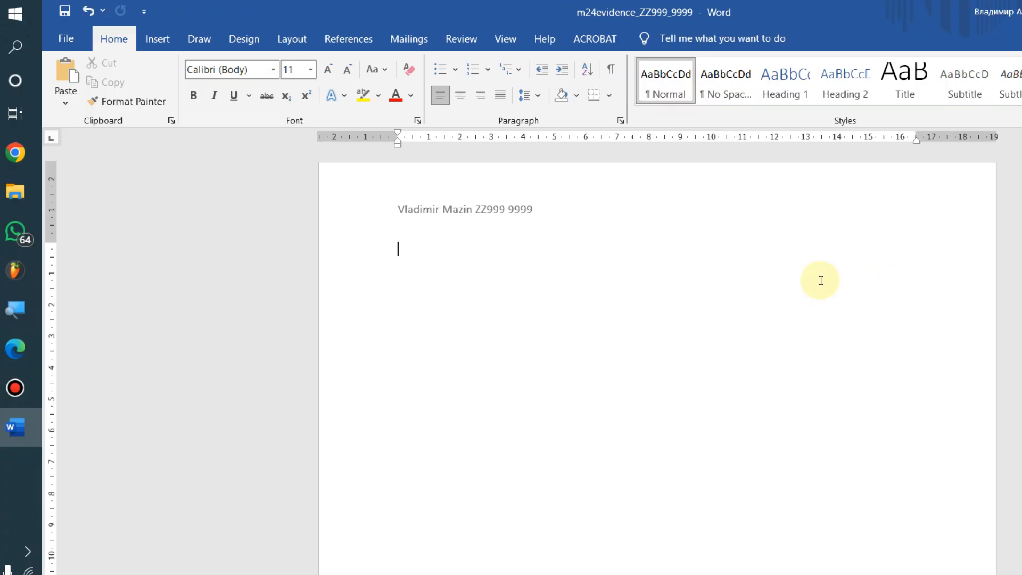
# Type a 'Step 1' label and paste the folder screenshot beneath it
pyautogui.hotkey('alt', 'Tab')
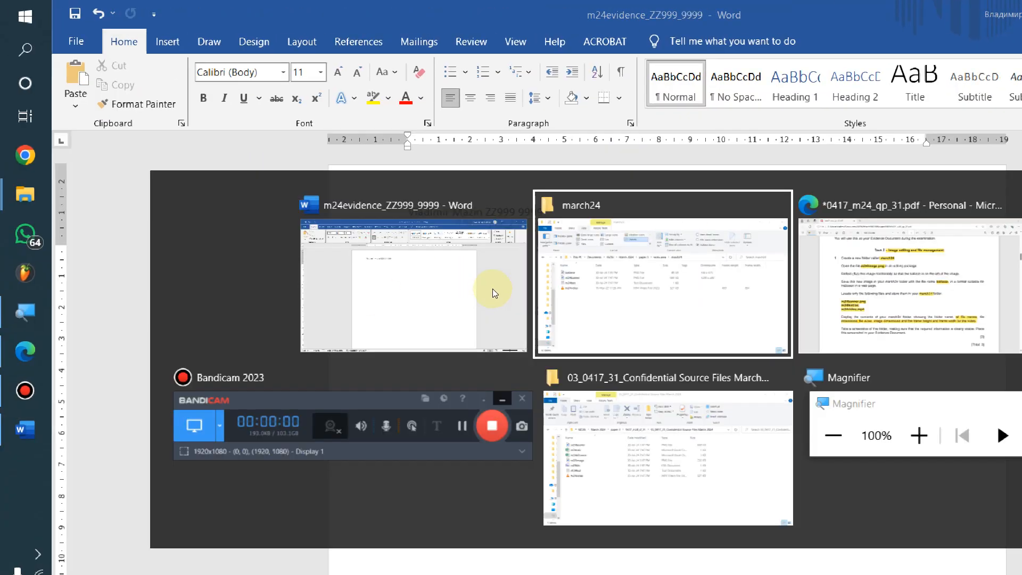
pyautogui.hotkey('alt', 'Tab')
pyautogui.click(20, 424)
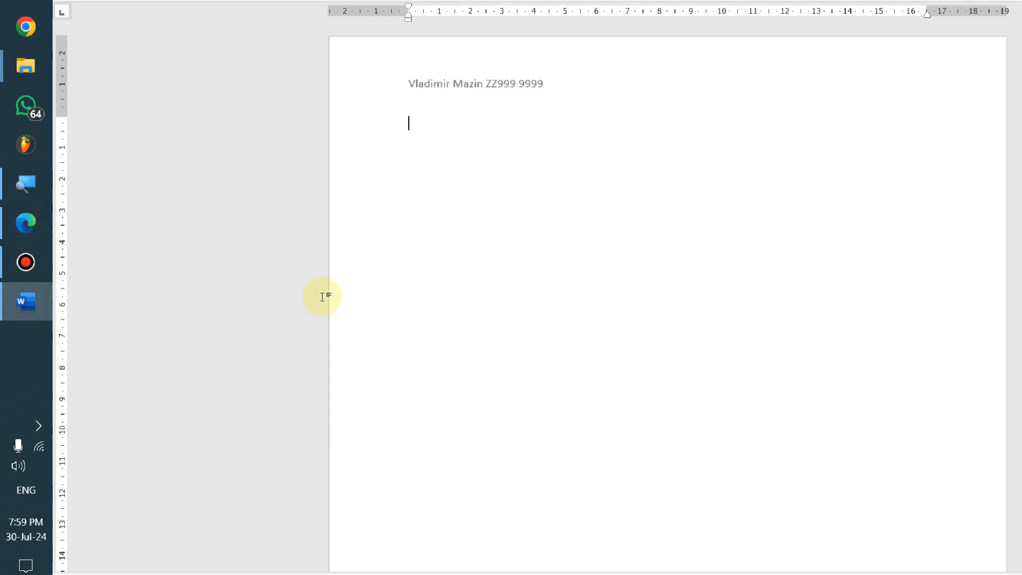
pyautogui.write('Step 1')
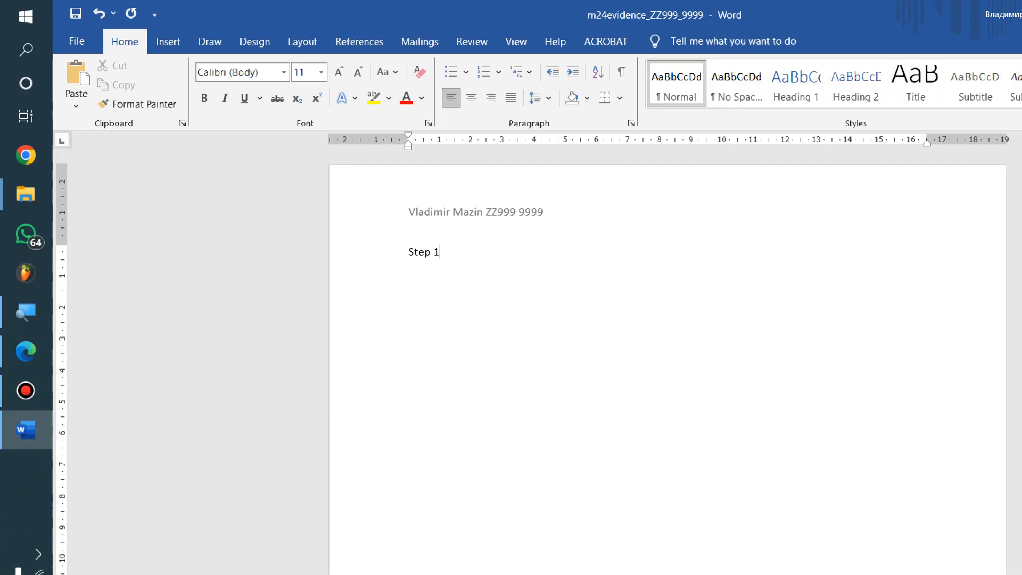
pyautogui.rightClick(478, 313)
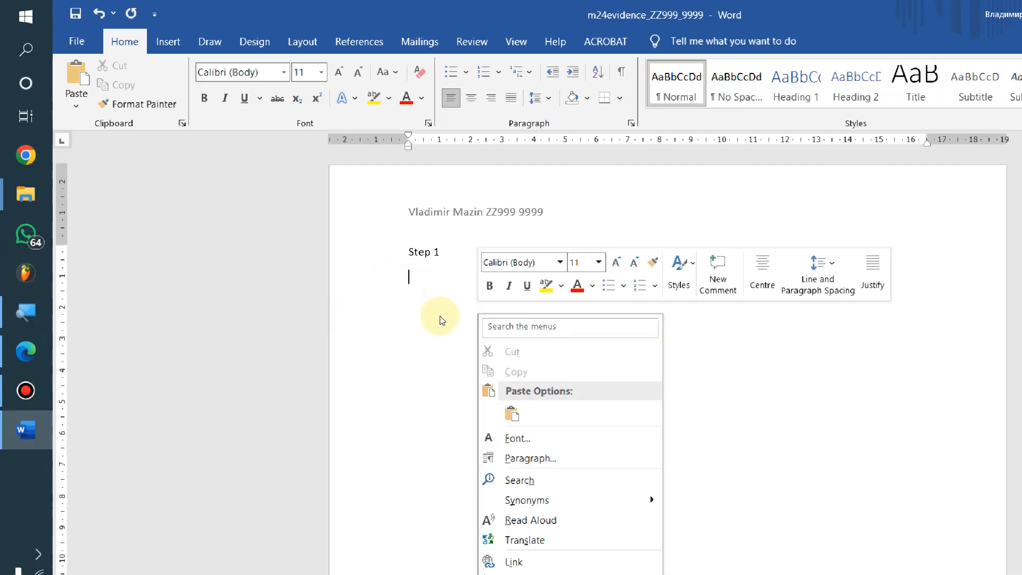
pyautogui.click(512, 413)
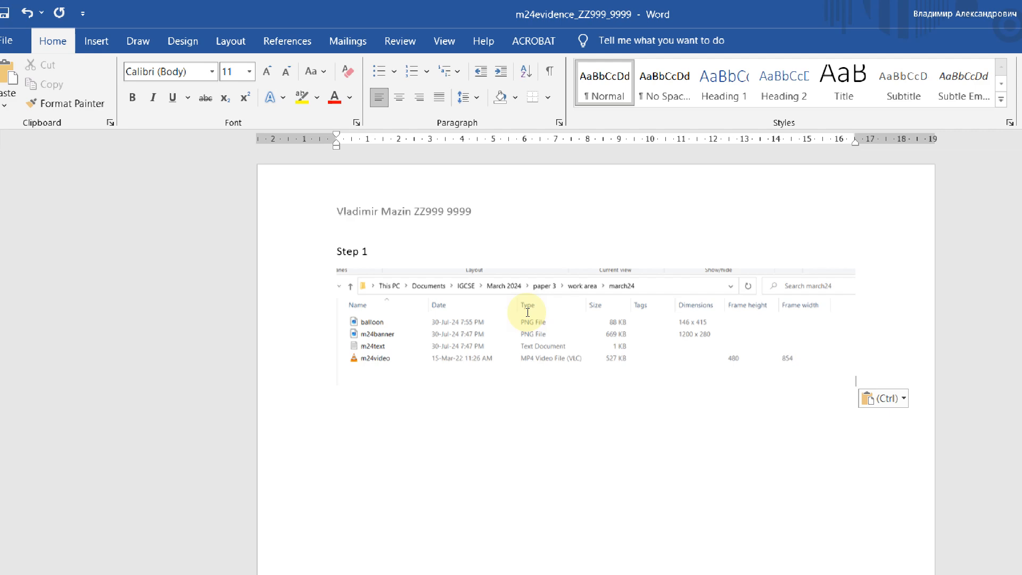
# Leave the File menu and switch back to the exam question paper PDF
pyautogui.click(6, 41)
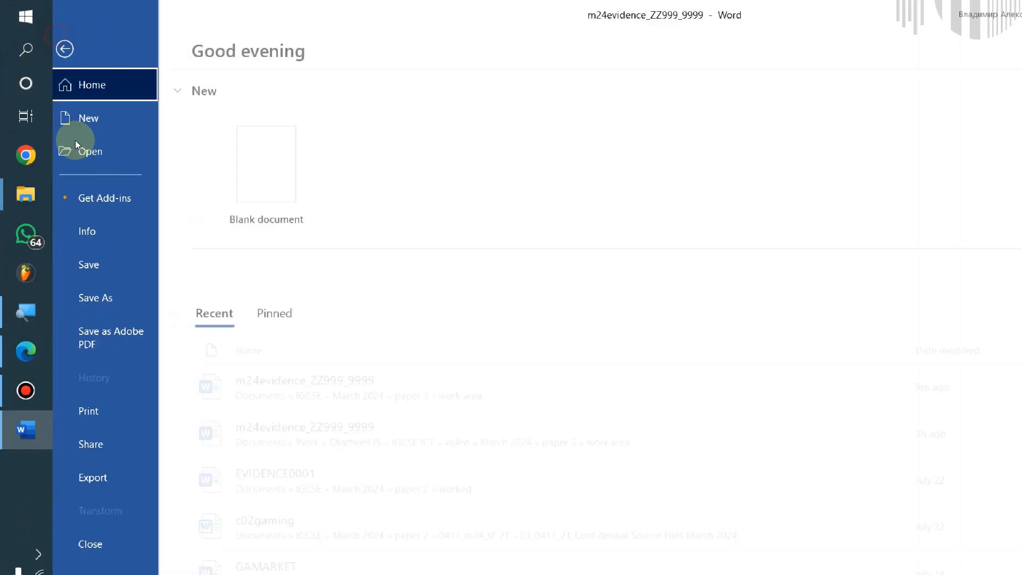
pyautogui.press('Escape')
pyautogui.hotkey('alt', 'Tab')
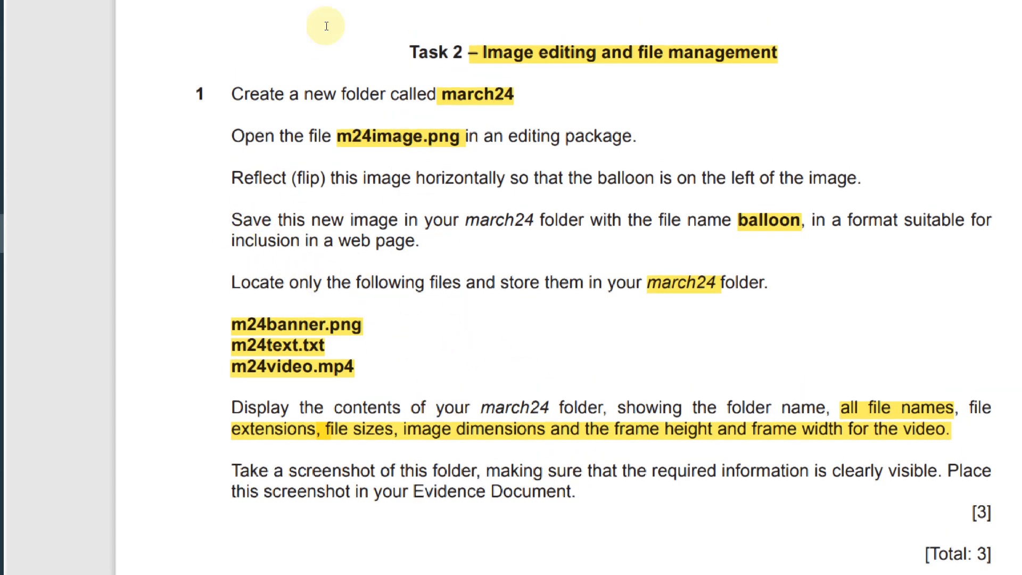
# Highlight '12.50 TZS' in the Task 5 introduction on page 6
pyautogui.scroll(-5, 352, 238)
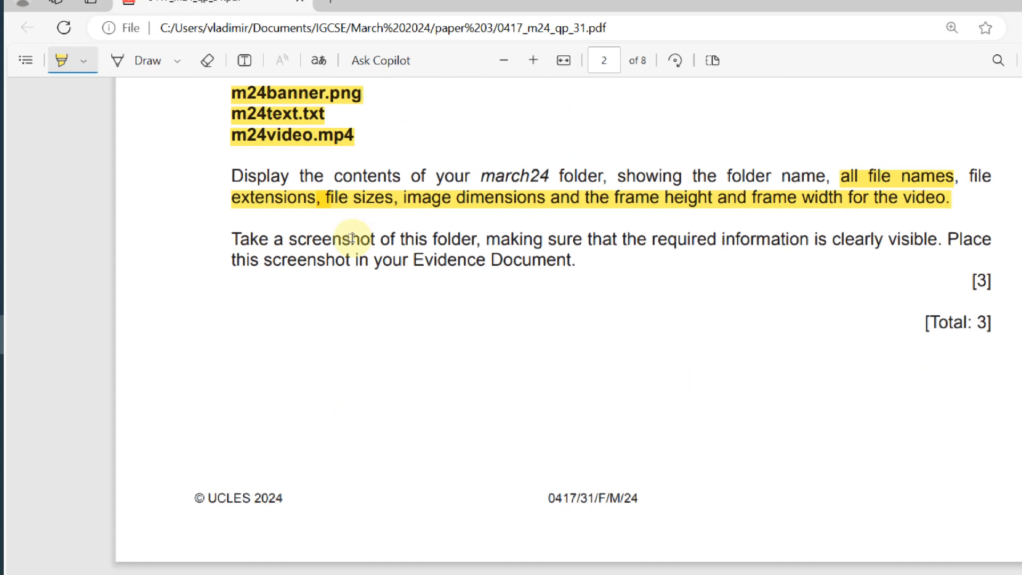
pyautogui.scroll(-10, 352, 237)
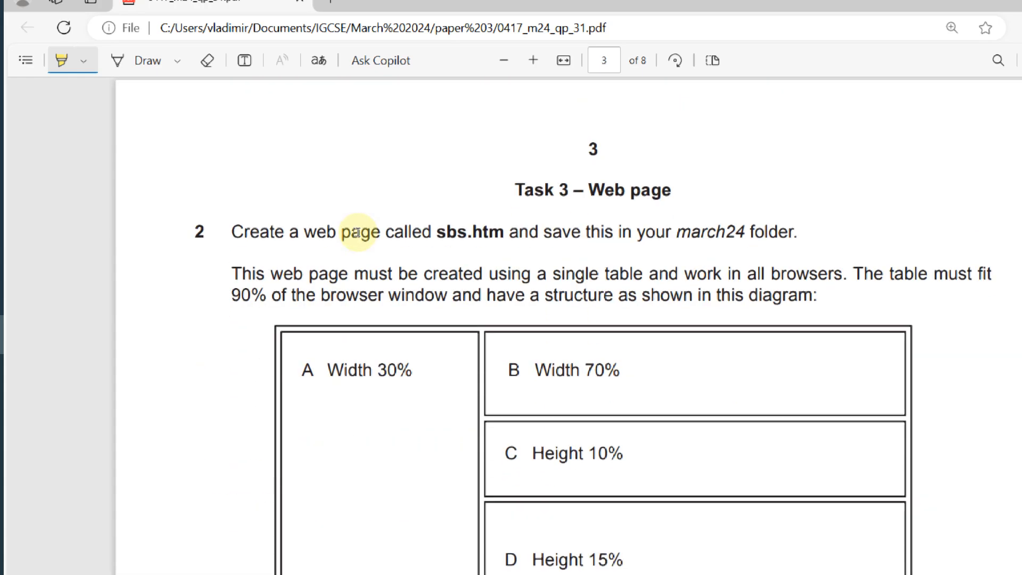
pyautogui.scroll(-20, 368, 241)
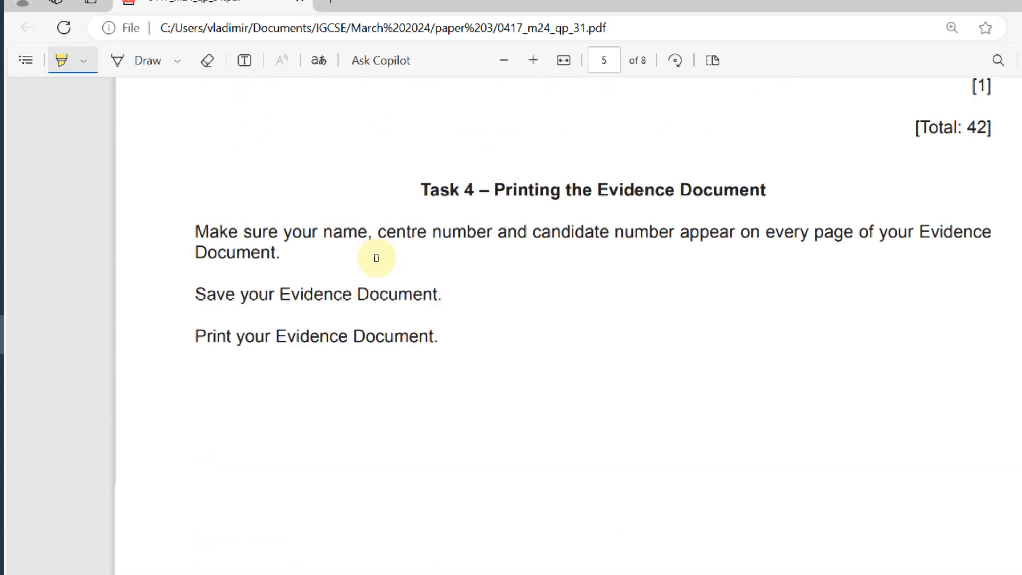
pyautogui.scroll(3, 377, 254)
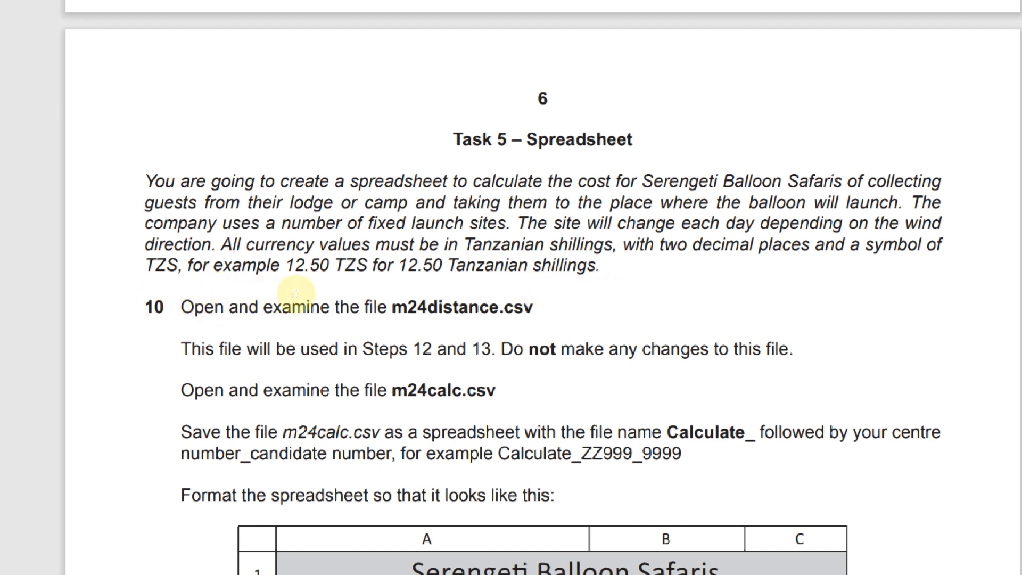
pyautogui.moveTo(308, 292)
pyautogui.mouseDown()
pyautogui.moveTo(381, 294)
pyautogui.moveTo(372, 296)
pyautogui.mouseUp()
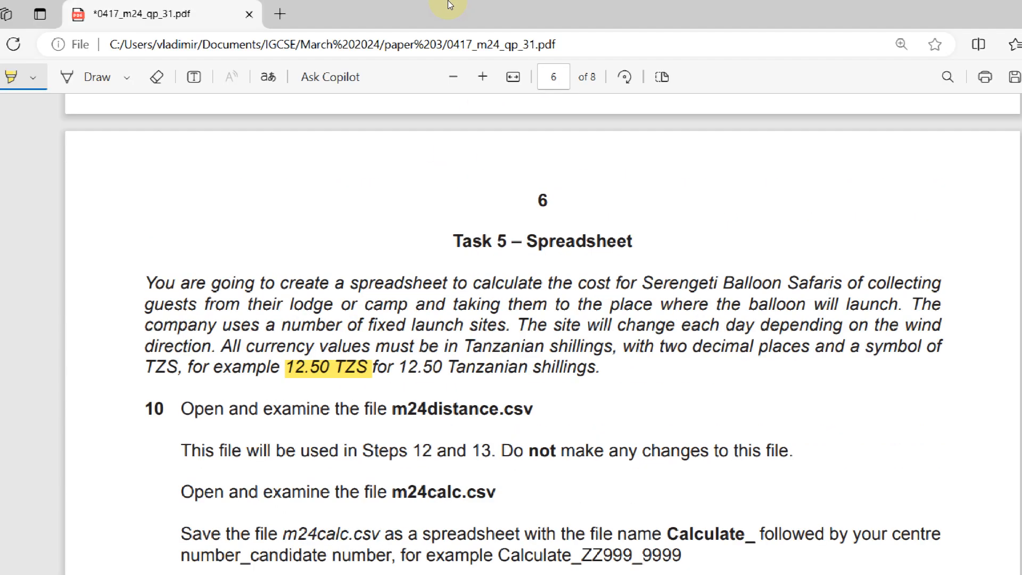
# Scroll to the layout table, then switch to the march24 folder window
pyautogui.moveTo(450, 2)
pyautogui.click(571, 8)
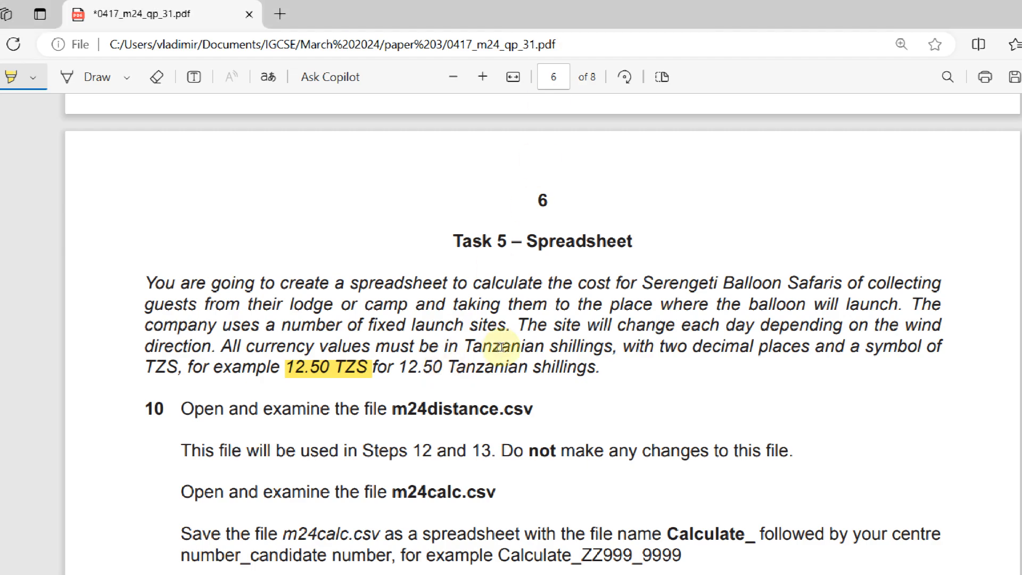
pyautogui.scroll(-2, 509, 339)
pyautogui.scroll(-3, 509, 339)
pyautogui.scroll(2, 509, 339)
pyautogui.scroll(-2, 509, 338)
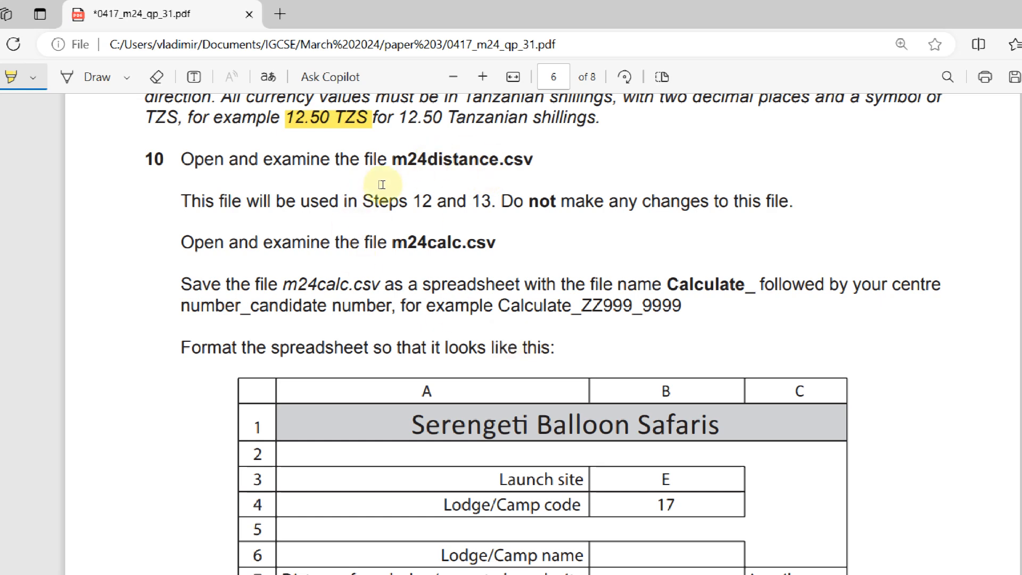
pyautogui.hotkey('alt', 'Tab')
pyautogui.hotkey('alt', 'Tab')
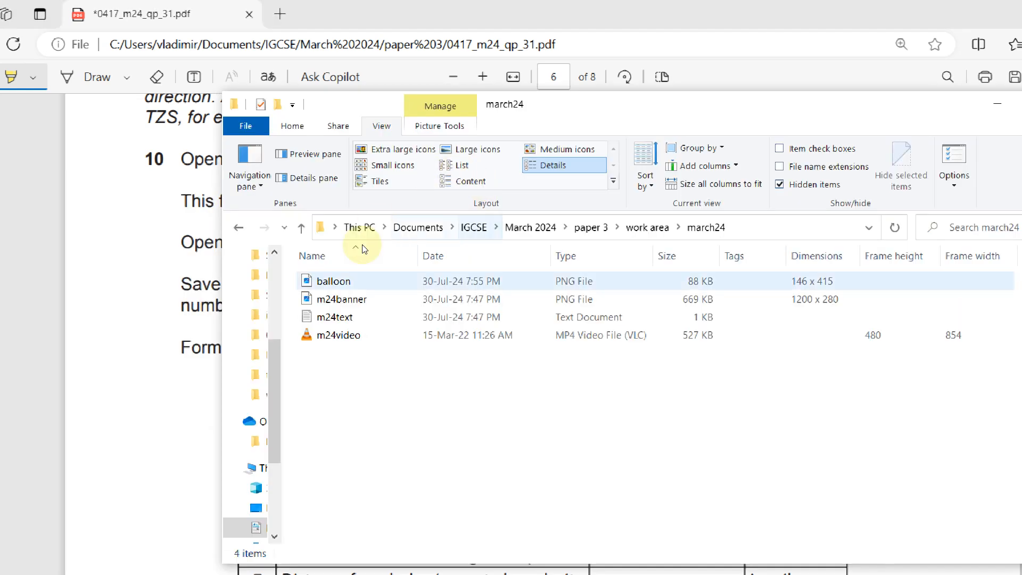
# Navigate to paper 3 > 0417_m24_sf_31 > source files and open m24distance
pyautogui.click(648, 227)
pyautogui.click(591, 228)
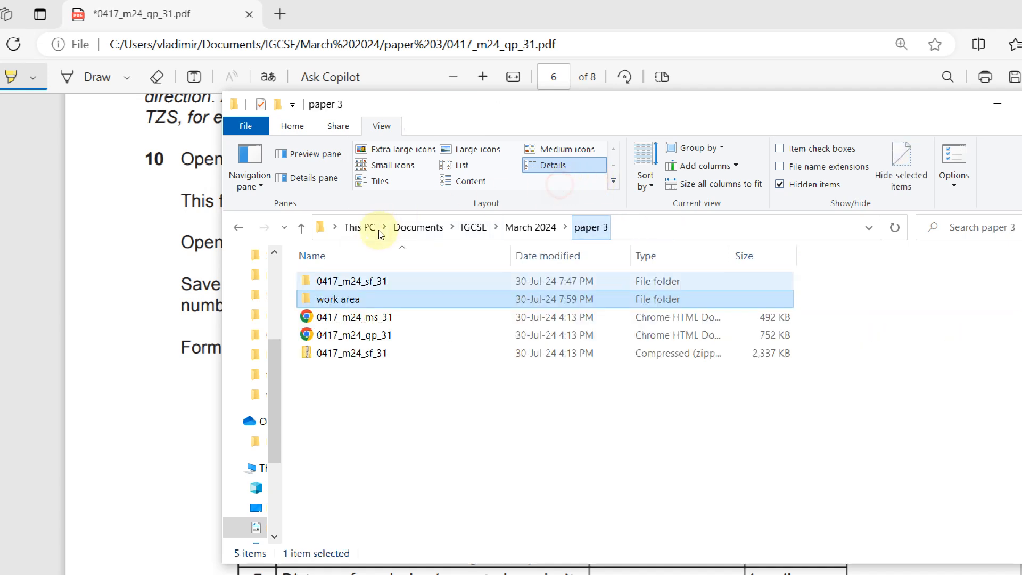
pyautogui.click(377, 281)
pyautogui.press('Return')
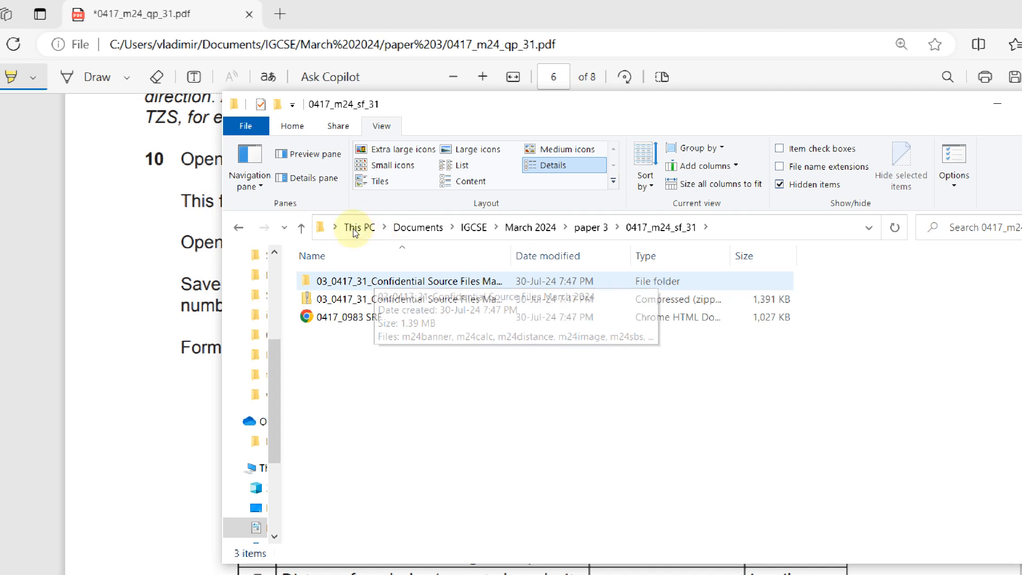
pyautogui.press('Return')
pyautogui.doubleClick(369, 317)
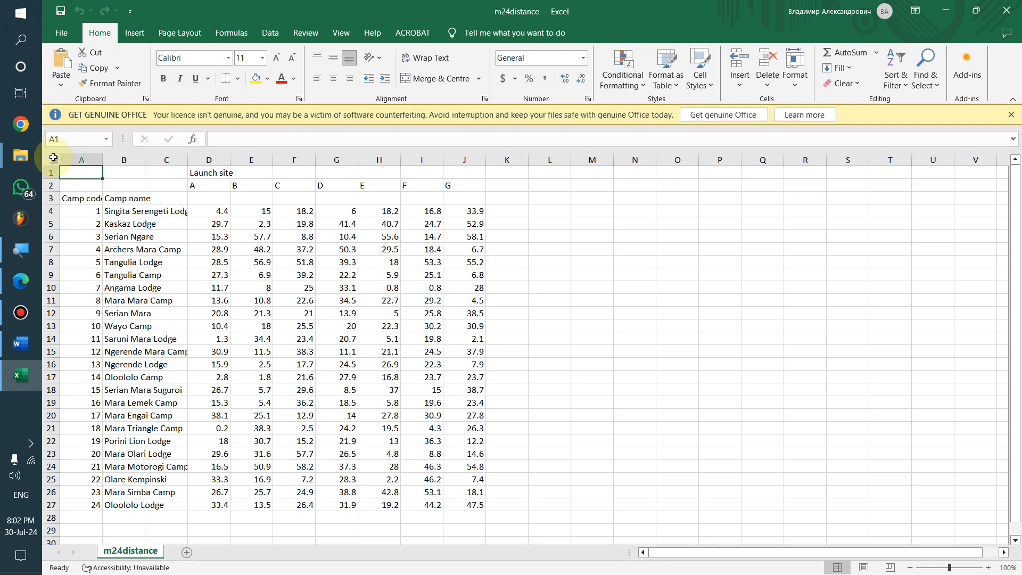
# Autofit every m24distance column and quit the Telegram background app
pyautogui.click(53, 158)
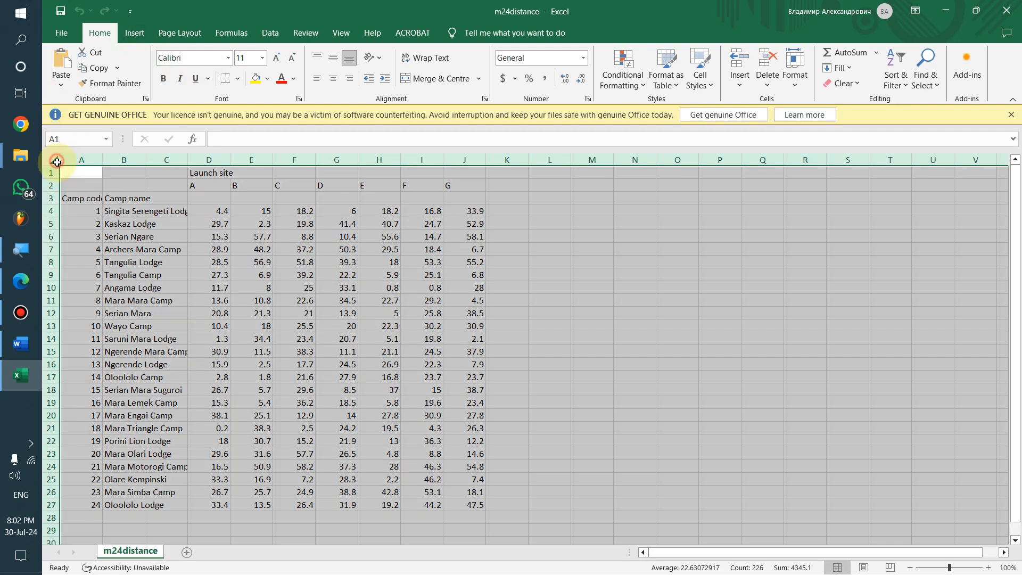
pyautogui.doubleClick(101, 162)
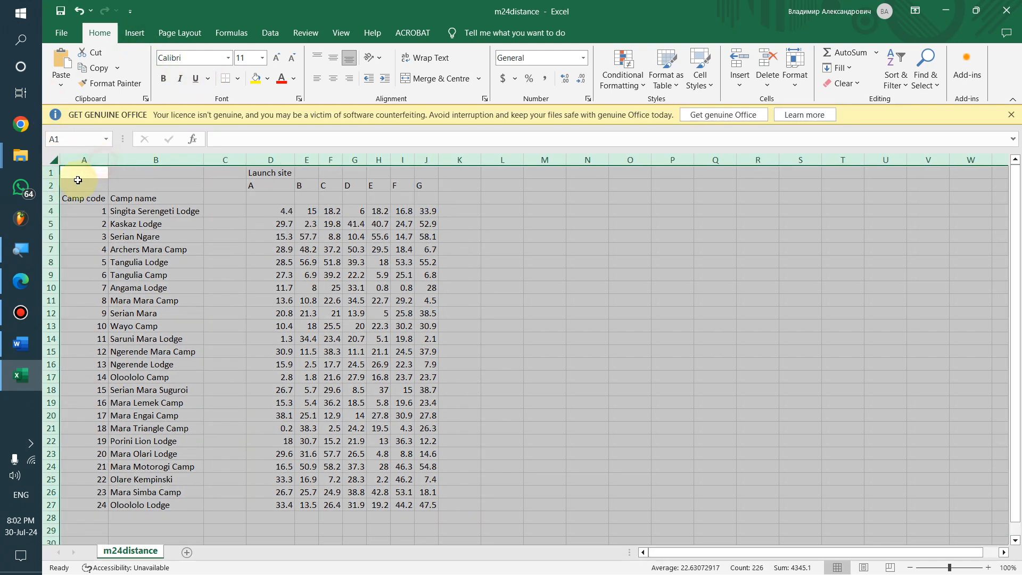
pyautogui.click(31, 444)
pyautogui.rightClick(109, 430)
pyautogui.click(148, 486)
pyautogui.click(2, 424)
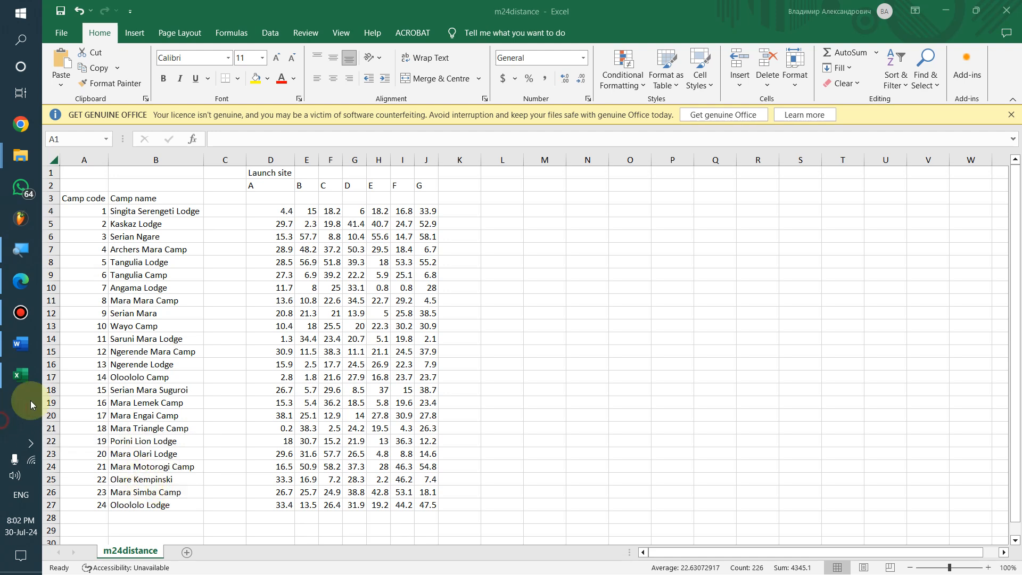
# Clear the selection at A3, dismiss the licence bar, and switch to File Explorer
pyautogui.click(1010, 112)
pyautogui.click(96, 198)
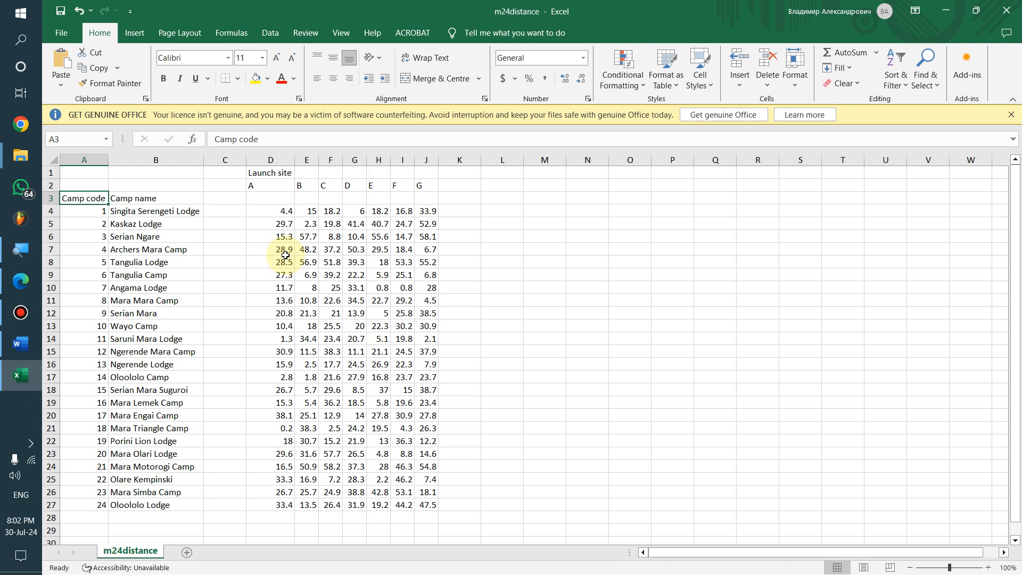
pyautogui.click(1011, 114)
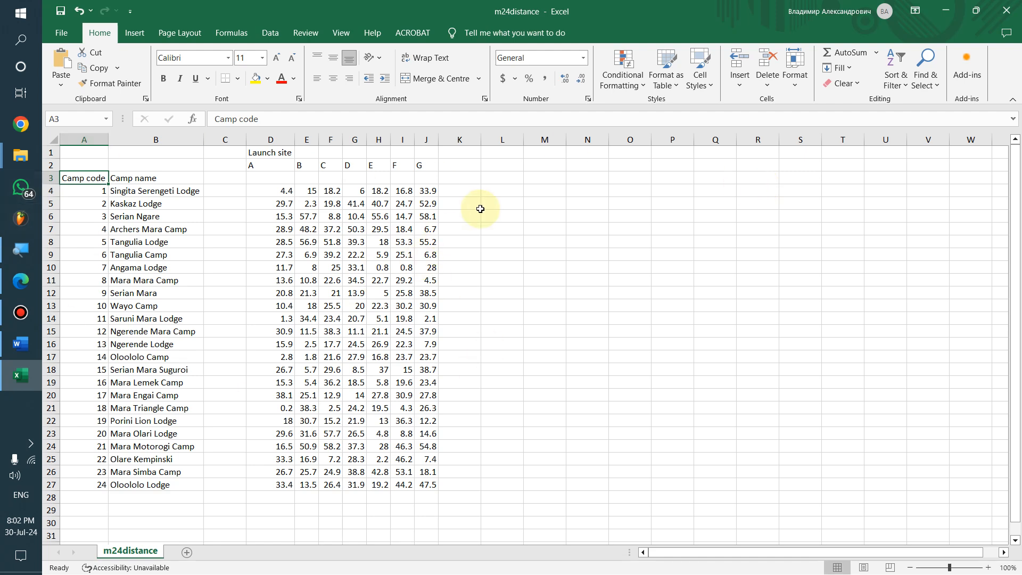
pyautogui.hotkey('alt', 'Tab')
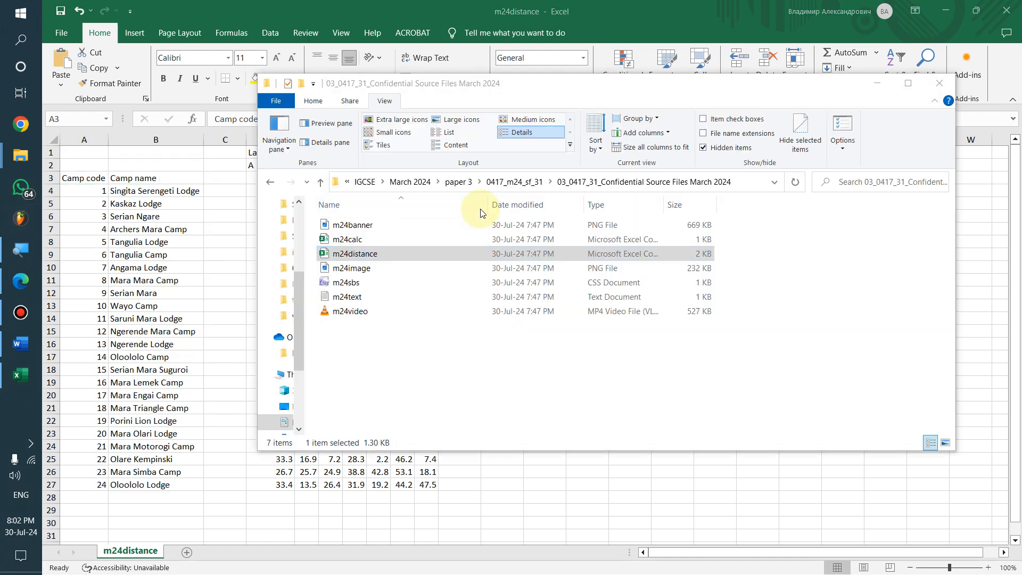
# Check the source folder and exam paper, then open the m24calc window in Excel
pyautogui.hotkey('alt', 'Tab')
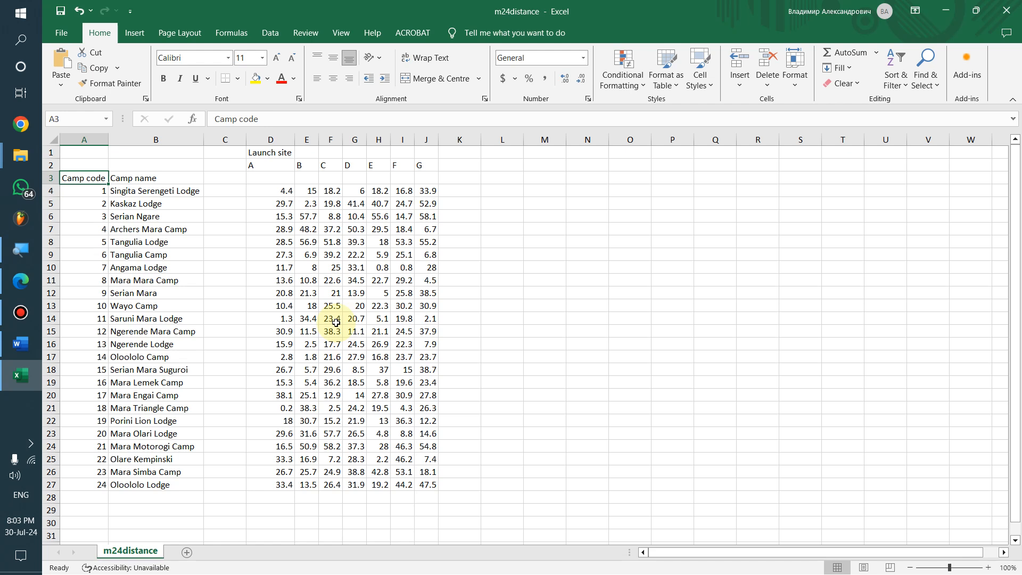
pyautogui.hotkey('alt', 'Tab')
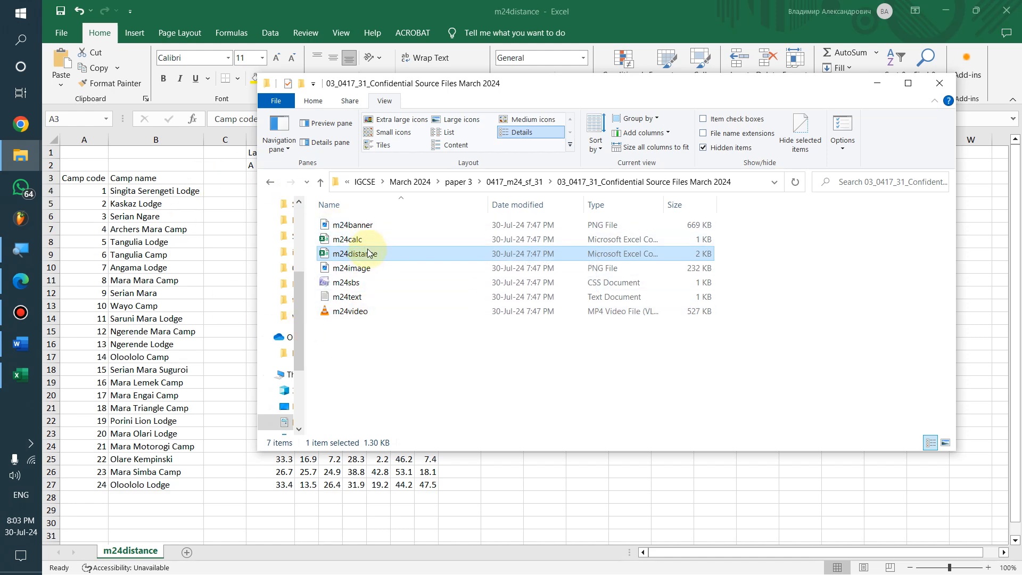
pyautogui.hotkey('alt', 'Tab')
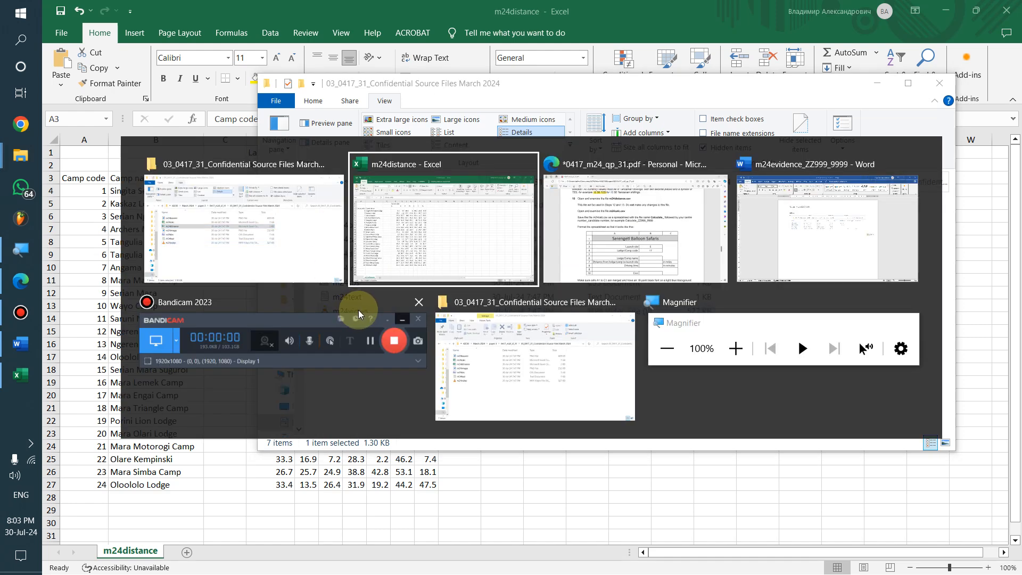
pyautogui.hotkey('alt', 'Tab')
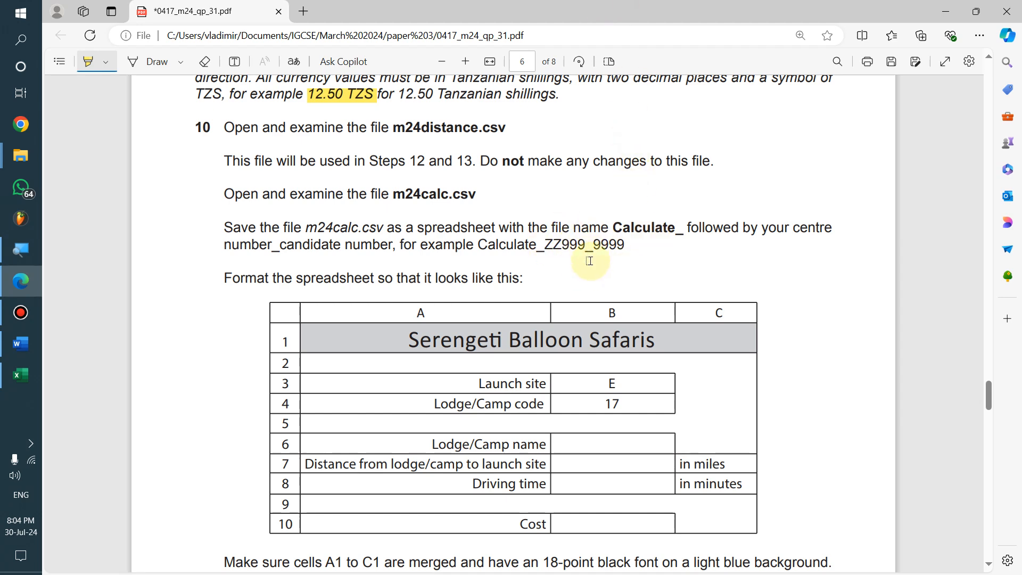
pyautogui.hotkey('alt', 'Tab')
pyautogui.doubleClick(402, 242)
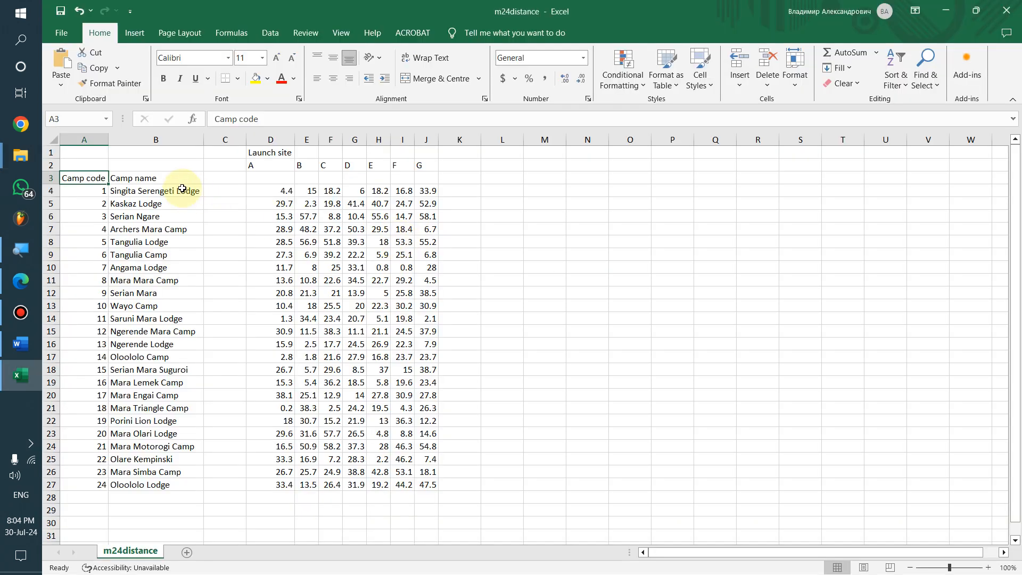
pyautogui.click(20, 375)
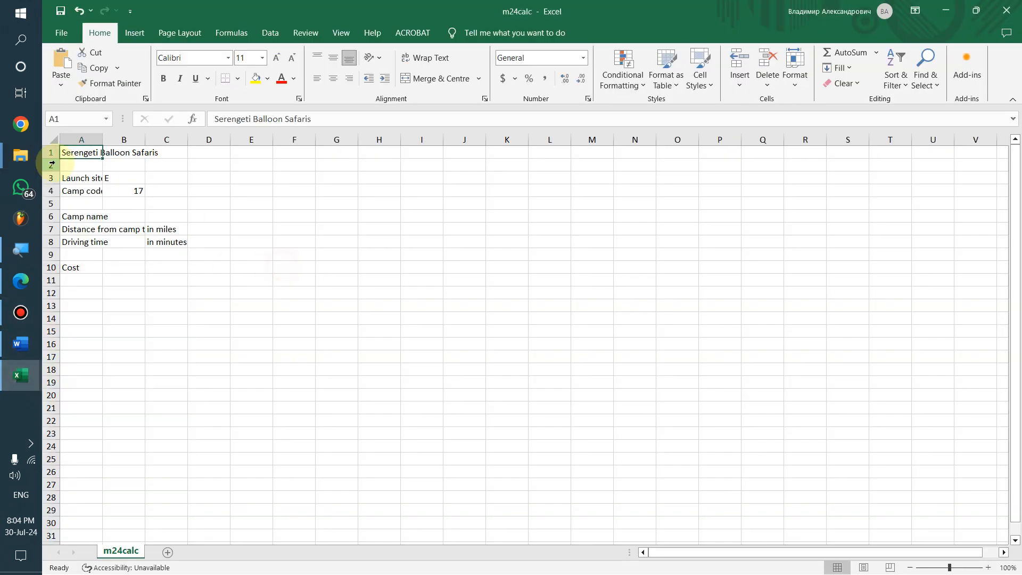
# Autofit column A and start Save As into the Confidential Source Files folder
pyautogui.click(54, 139)
pyautogui.doubleClick(104, 140)
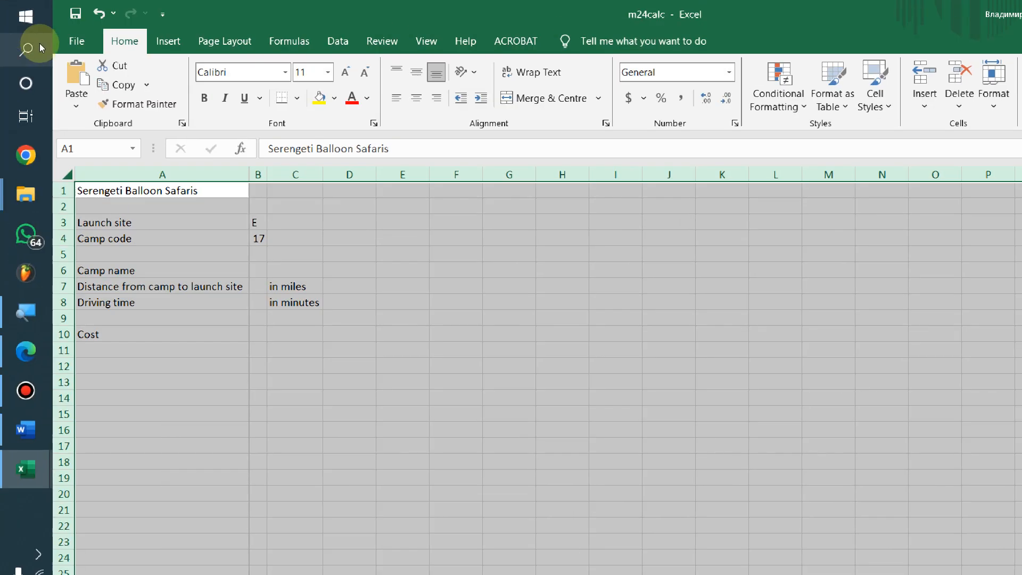
pyautogui.click(59, 33)
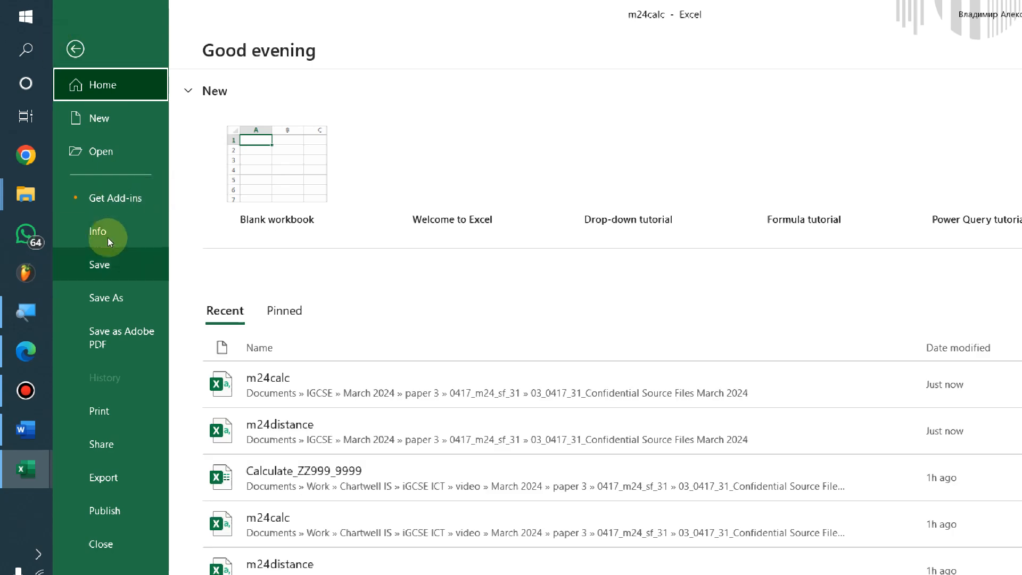
pyautogui.click(107, 298)
pyautogui.click(536, 181)
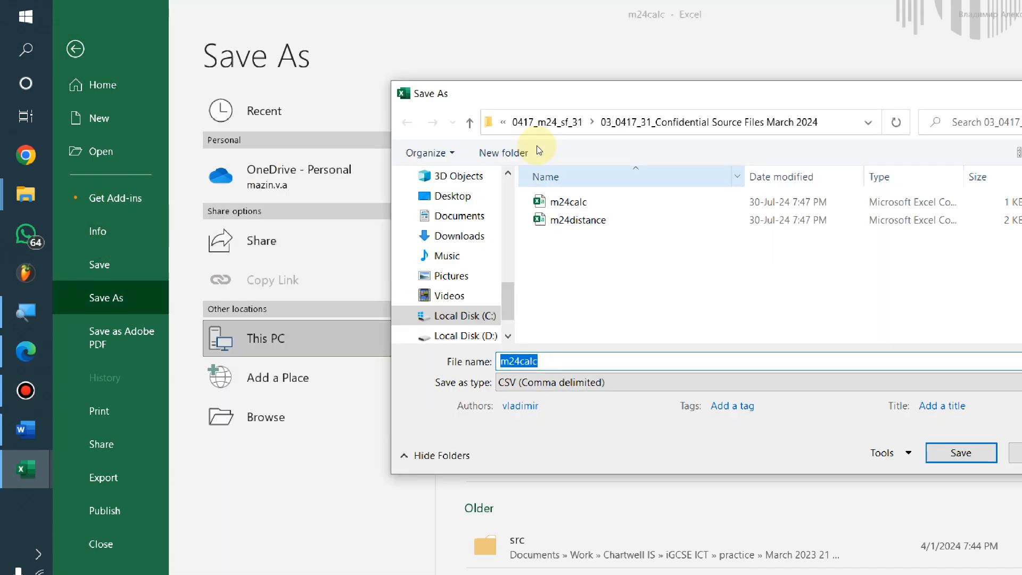
# Save the file as an Excel Workbook named Calculate_ZZ999_9999
pyautogui.write('Calculate')
pyautogui.hotkey('alt', 'Tab')
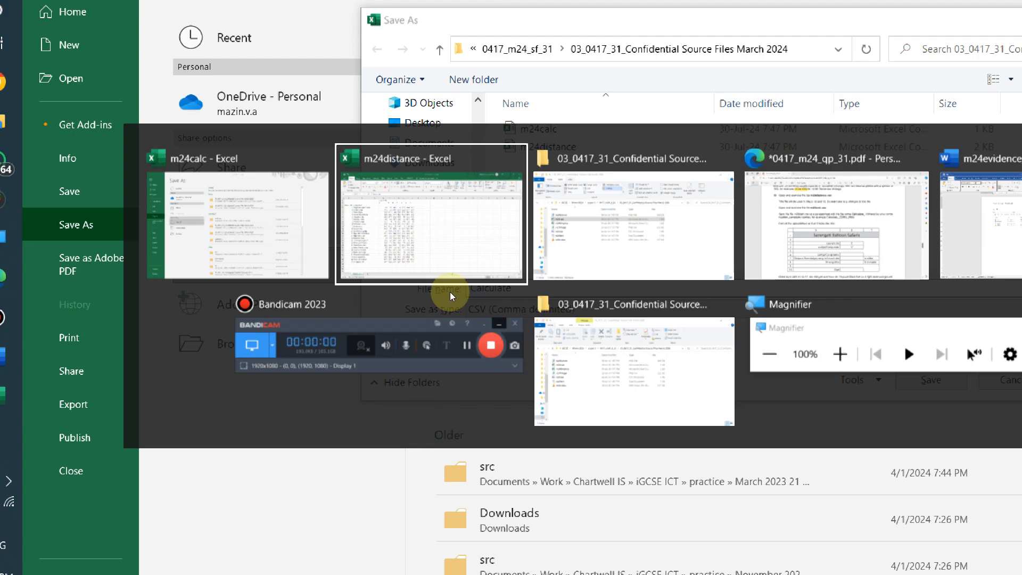
pyautogui.press('Tab')
pyautogui.press('Tab')
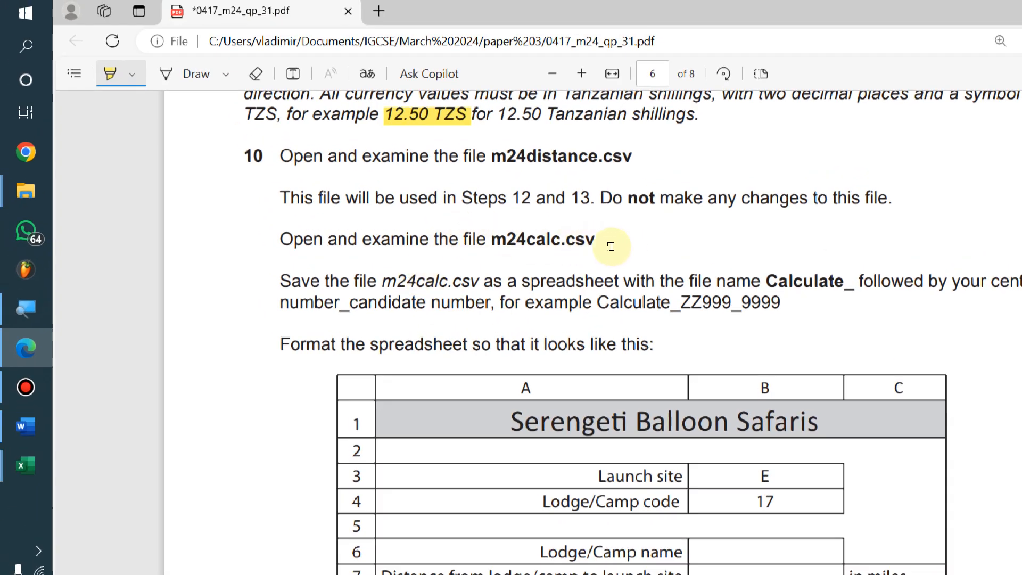
pyautogui.hotkey('alt', 'Tab')
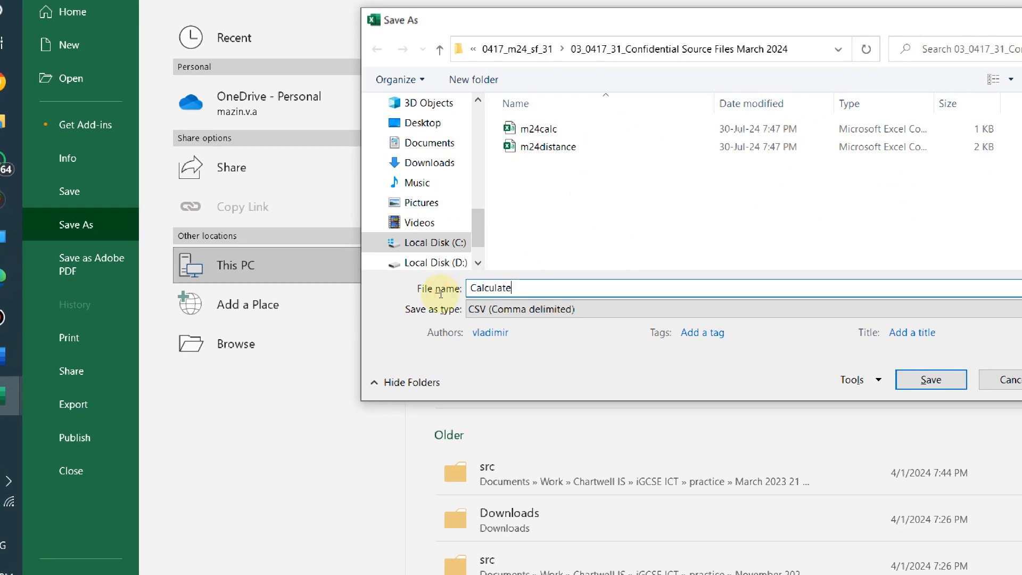
pyautogui.write('_ZZ999_9')
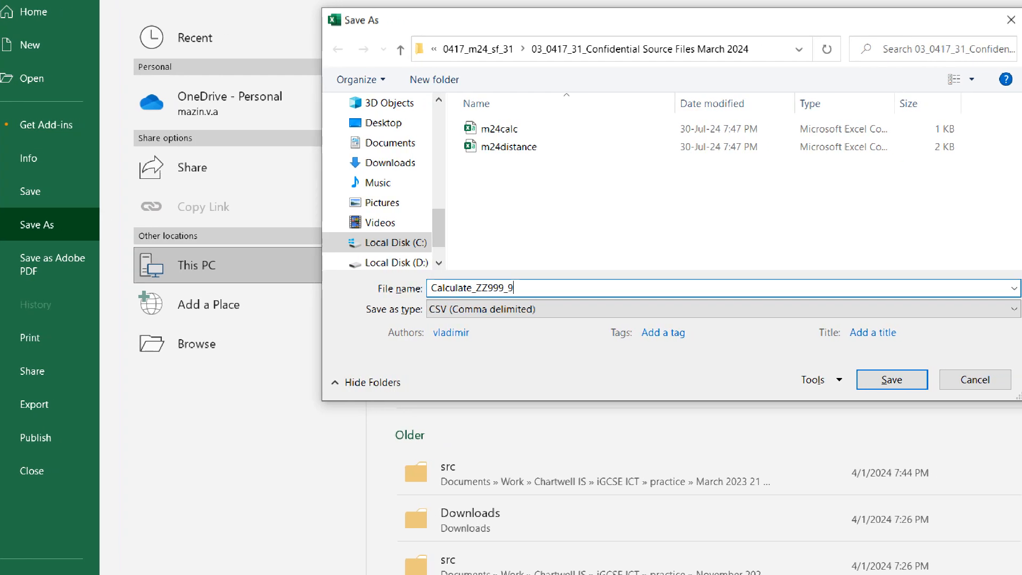
pyautogui.write('999')
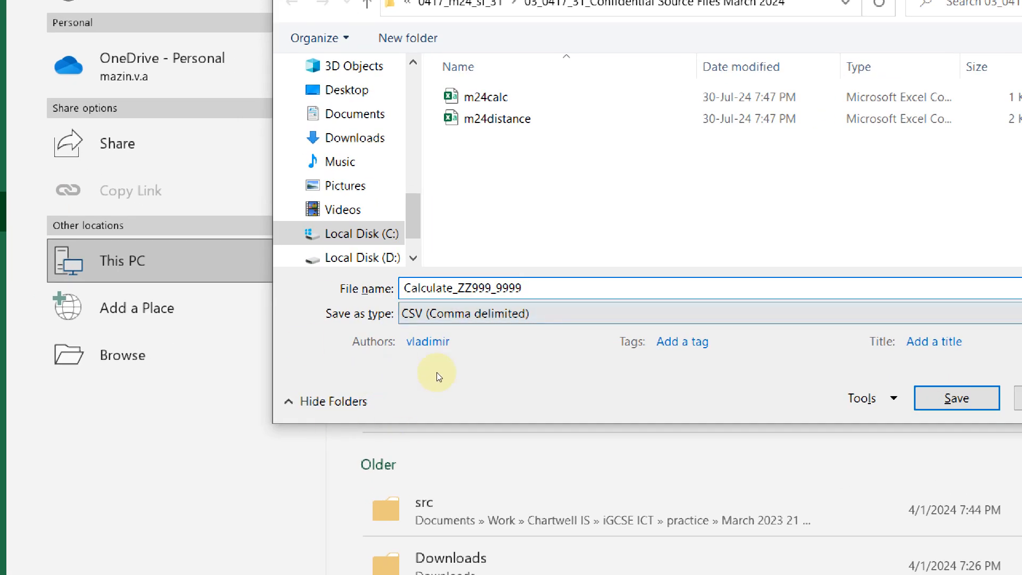
pyautogui.click(436, 302)
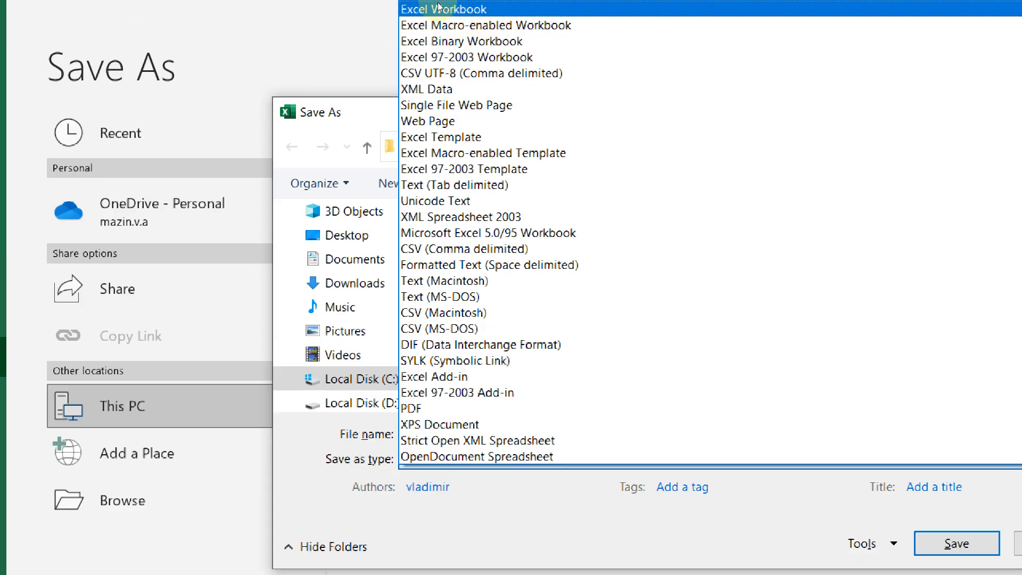
pyautogui.click(437, 9)
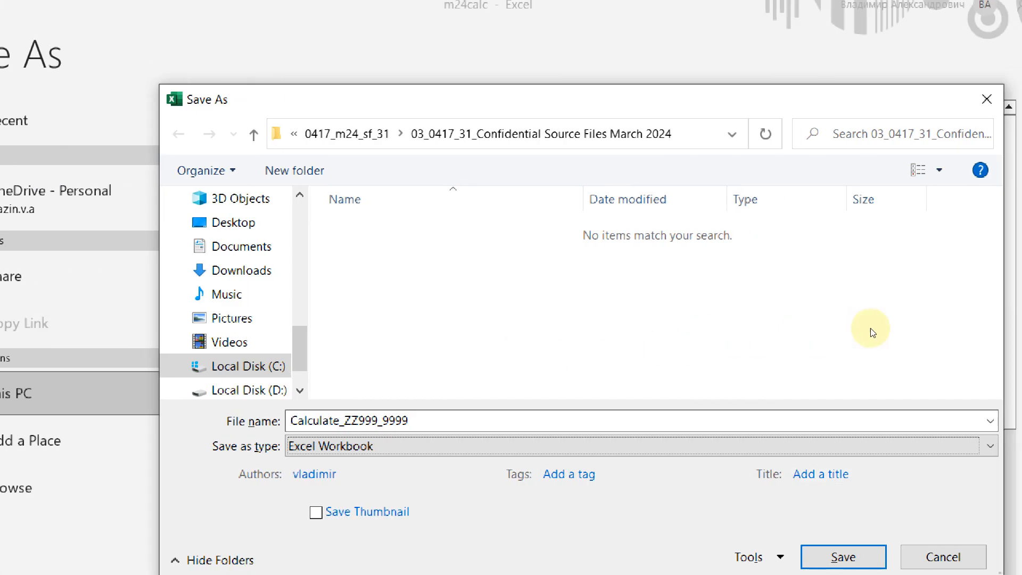
pyautogui.press('Return')
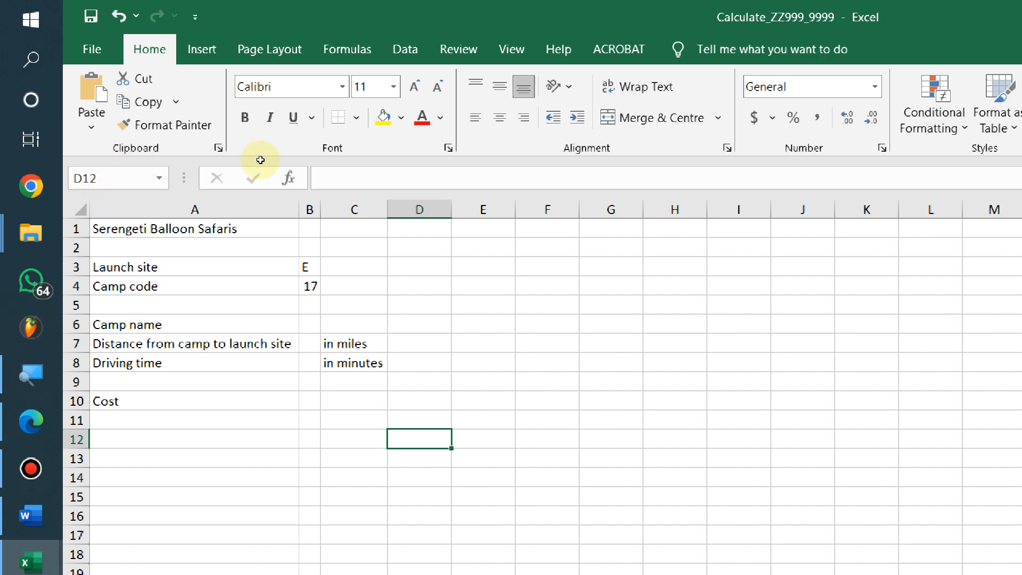
# Highlight the right-aligned labels, miles/minutes units, 'A1 to C1' merge and 18-point requirements
pyautogui.hotkey('alt', 'Tab')
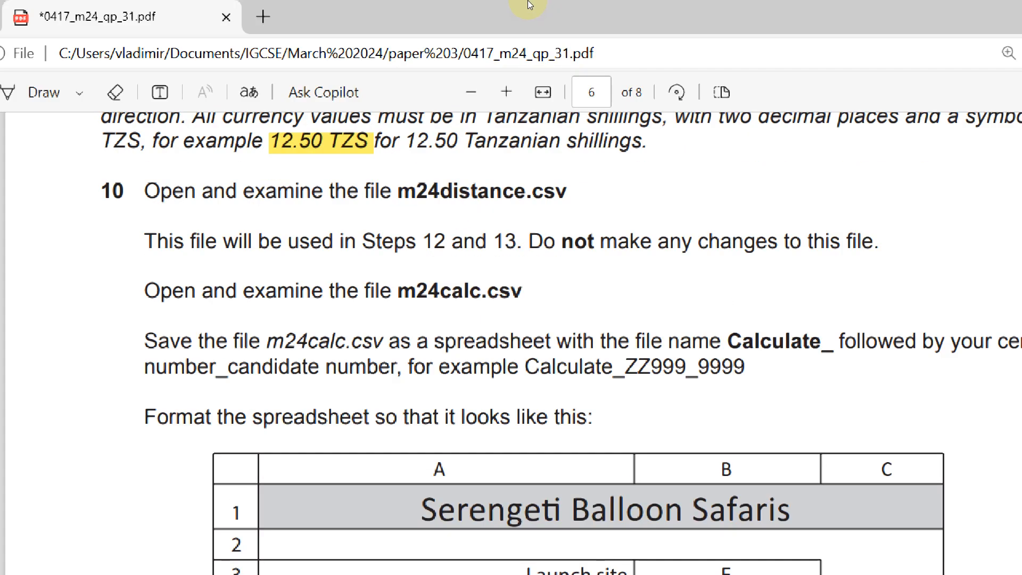
pyautogui.moveTo(532, 3)
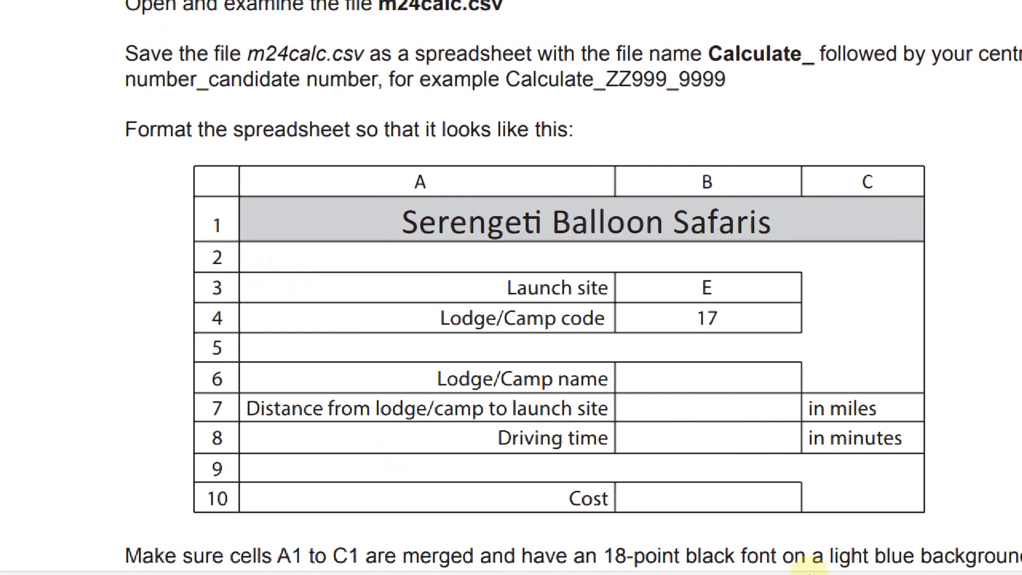
pyautogui.scroll(-4, 397, 534)
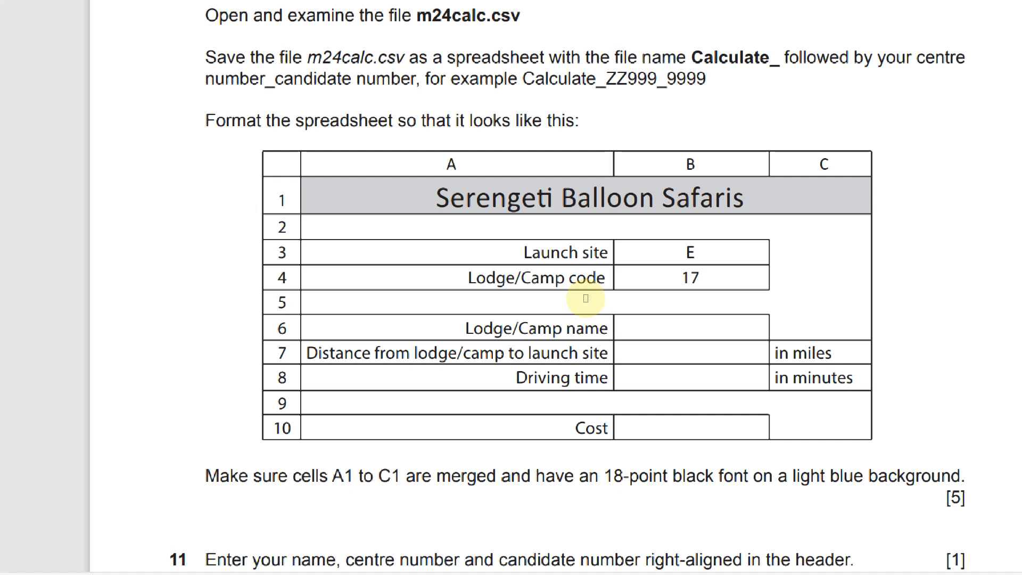
pyautogui.moveTo(481, 318); pyautogui.dragTo(532, 459)
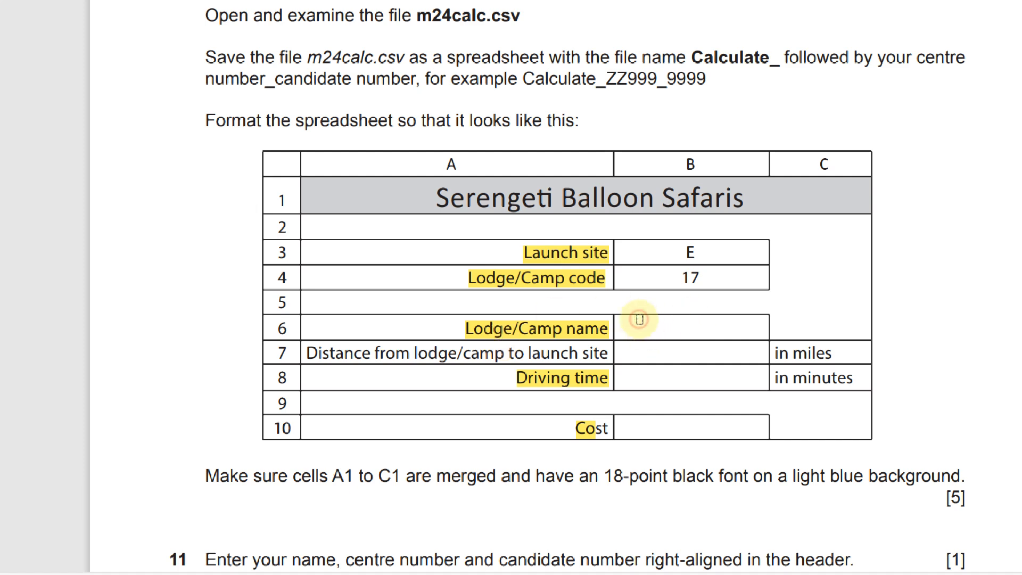
pyautogui.moveTo(685, 398); pyautogui.dragTo(739, 416)
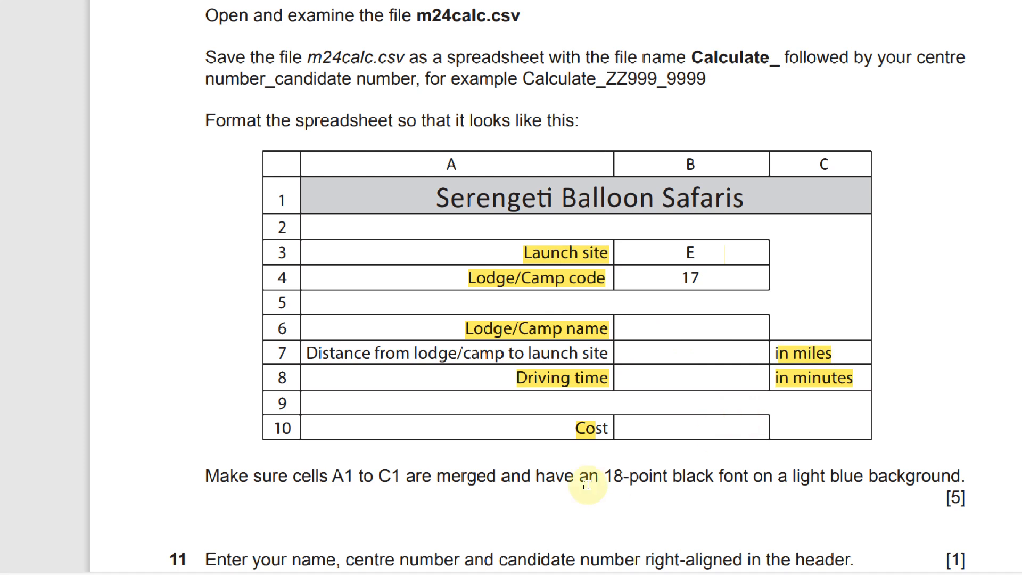
pyautogui.moveTo(333, 487); pyautogui.dragTo(418, 495)
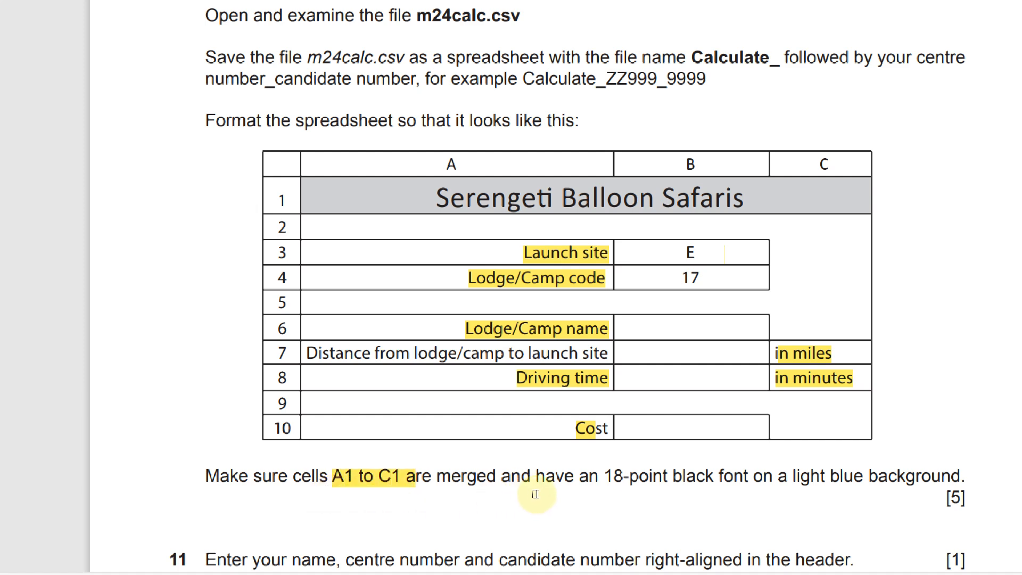
pyautogui.moveTo(551, 490)
pyautogui.mouseDown()
pyautogui.moveTo(628, 503)
pyautogui.moveTo(628, 511)
pyautogui.mouseUp()
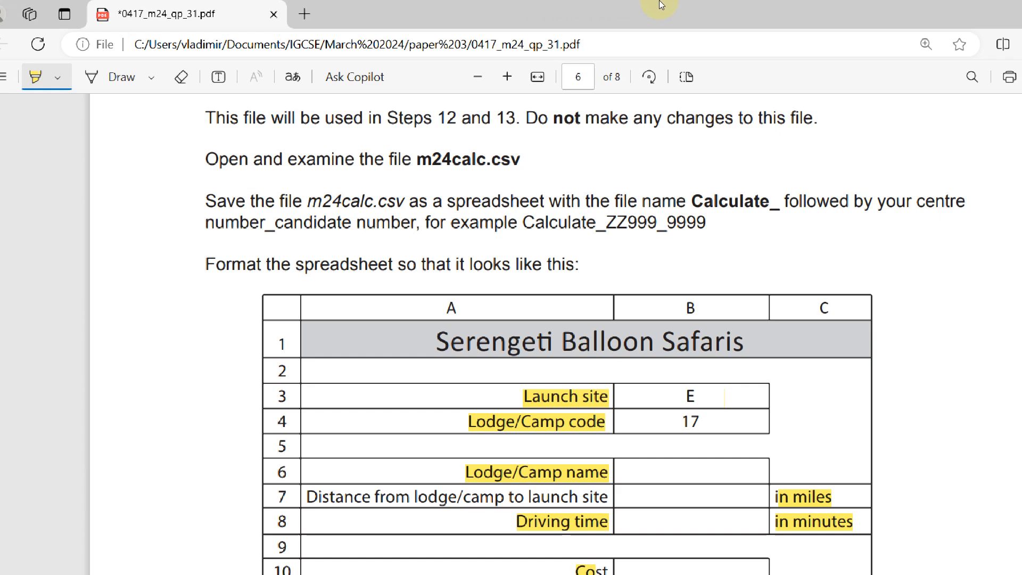
pyautogui.moveTo(526, 4)
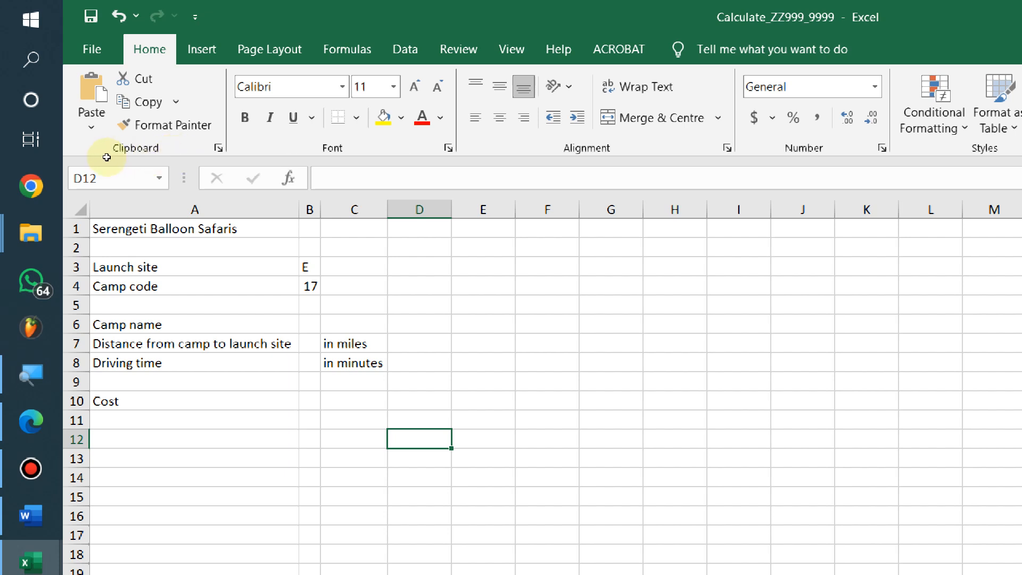
# Merge and centre A1:C1, set the title to 18 point with light blue fill
pyautogui.moveTo(198, 229); pyautogui.dragTo(379, 229)
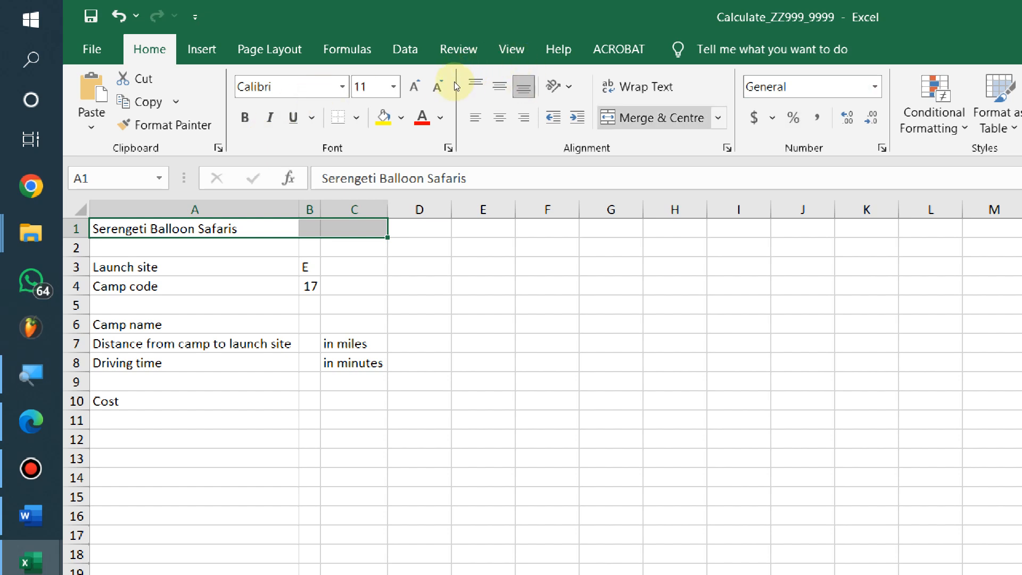
pyautogui.click(663, 118)
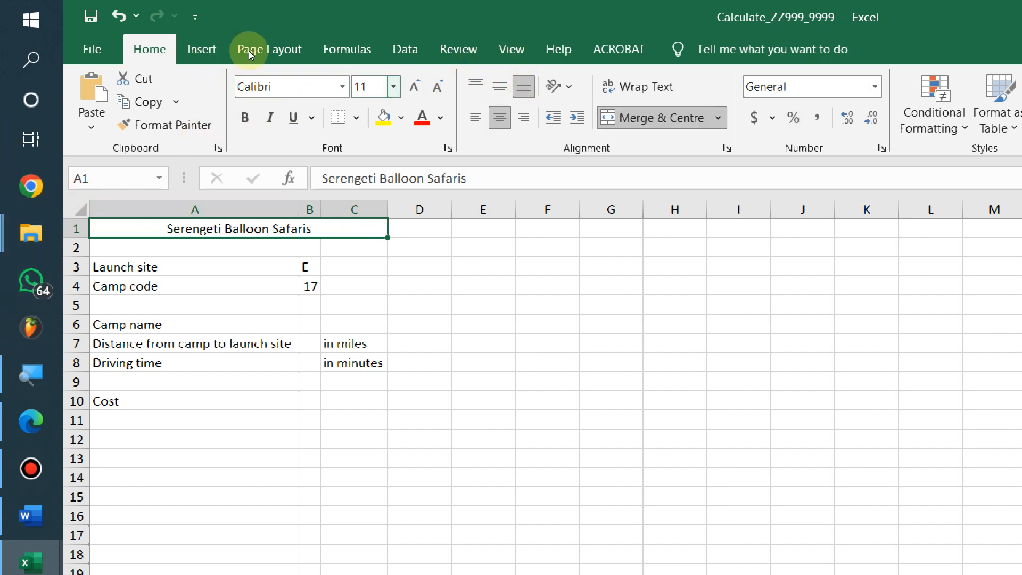
pyautogui.write('1')
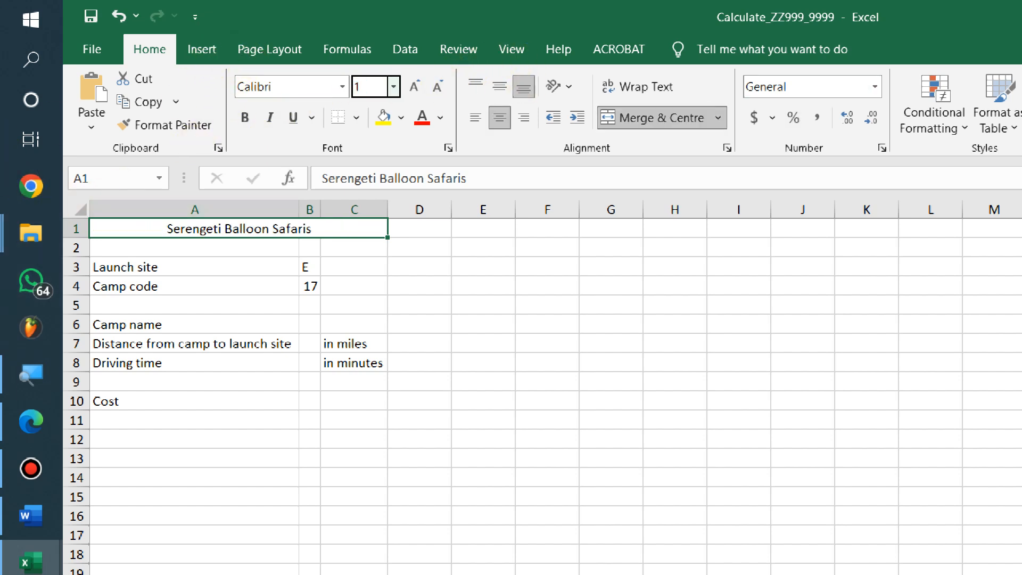
pyautogui.write('8')
pyautogui.press('Return')
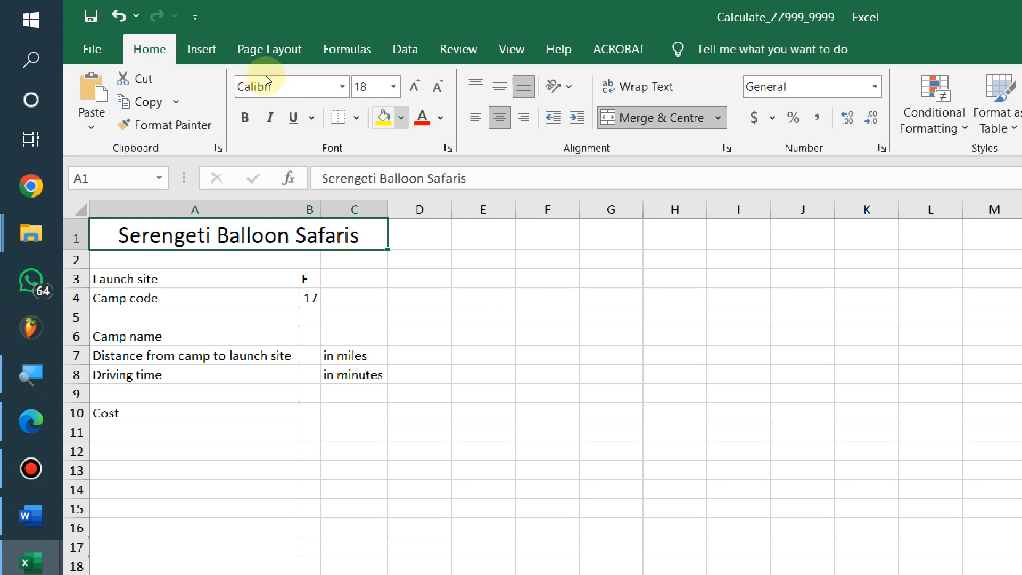
pyautogui.click(401, 117)
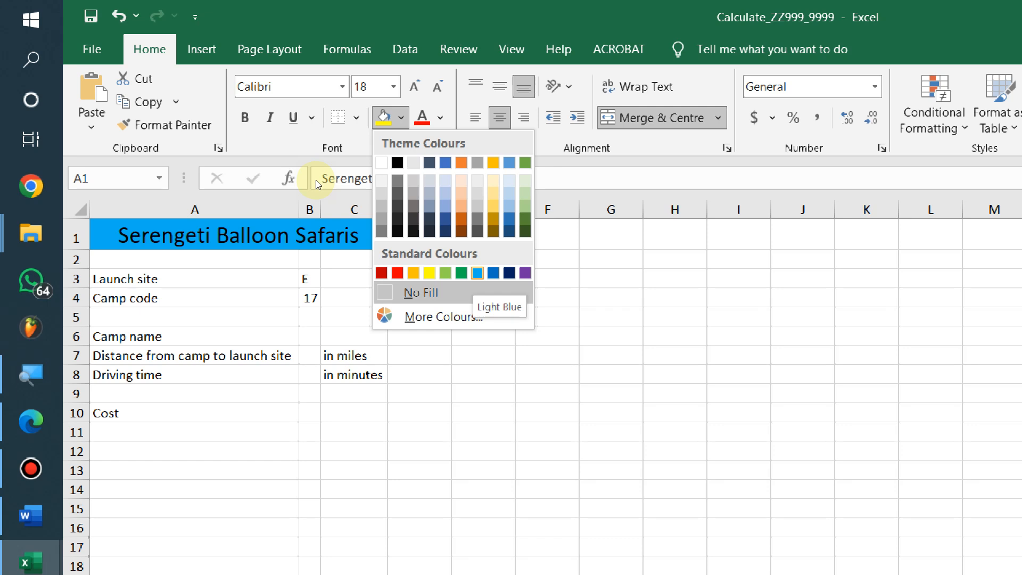
pyautogui.press('Return')
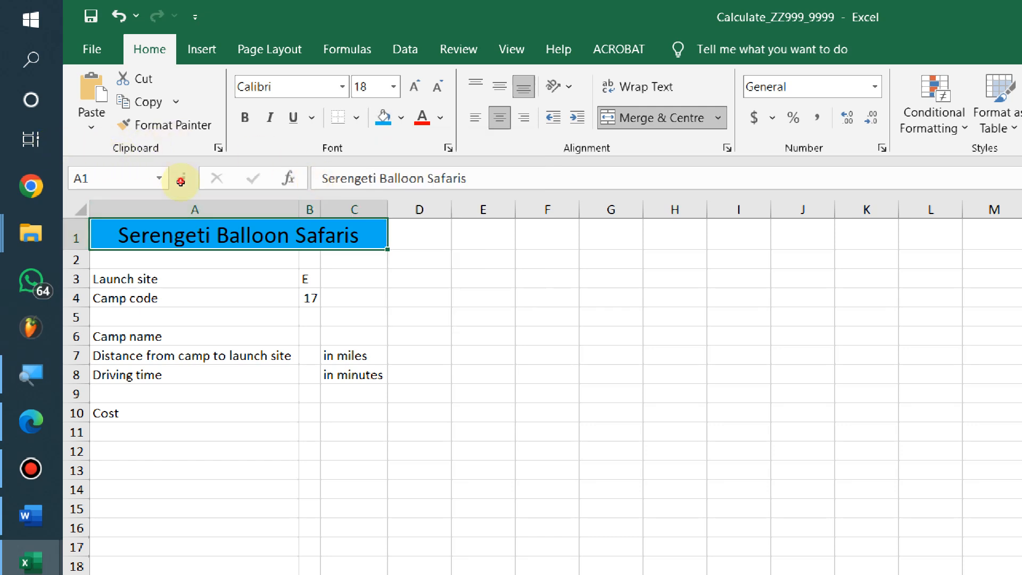
# Compare the sheet with the exam PDF layout and return to cell A1
pyautogui.press('Down')
pyautogui.press('Down')
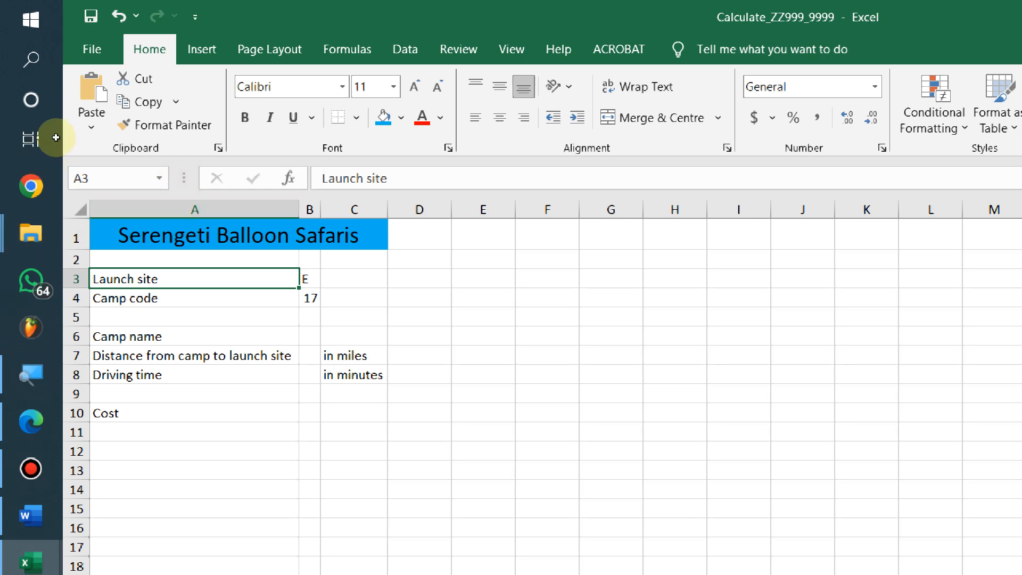
pyautogui.hotkey('ctrl', 'a')
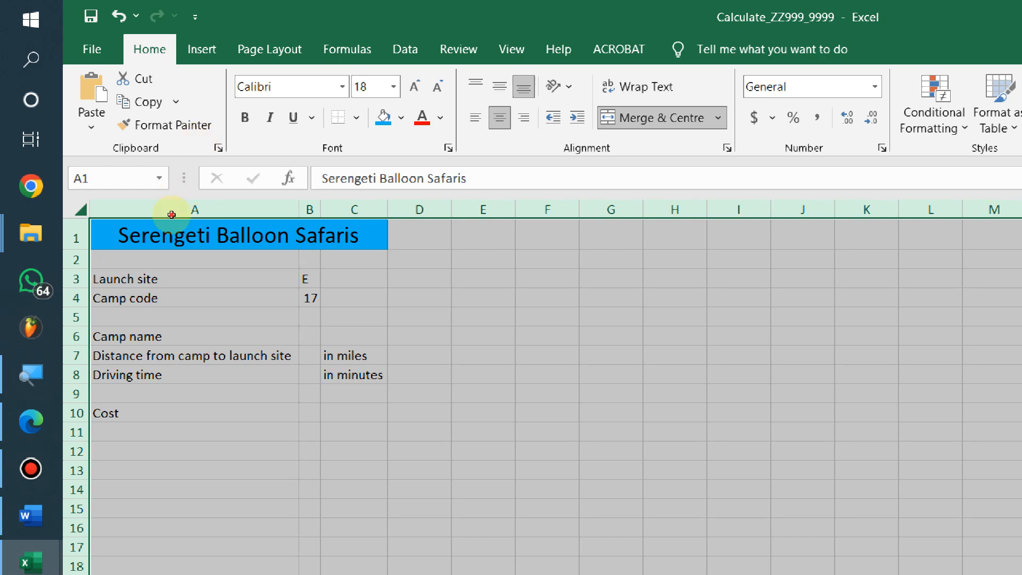
pyautogui.press('Down')
pyautogui.press('Down')
pyautogui.press('Down')
pyautogui.press('Down')
pyautogui.hotkey('alt', 'Tab')
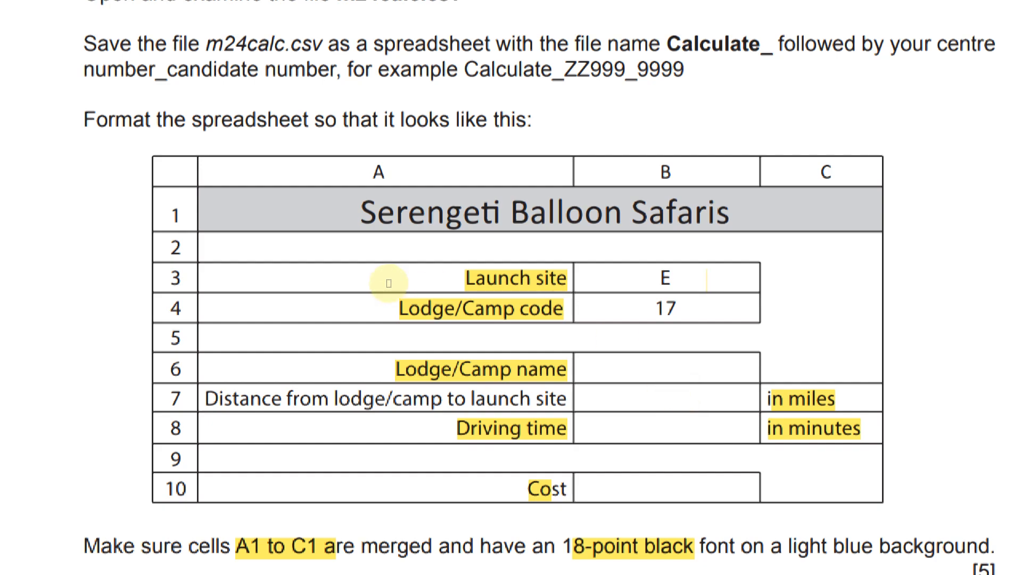
pyautogui.hotkey('alt', 'Tab')
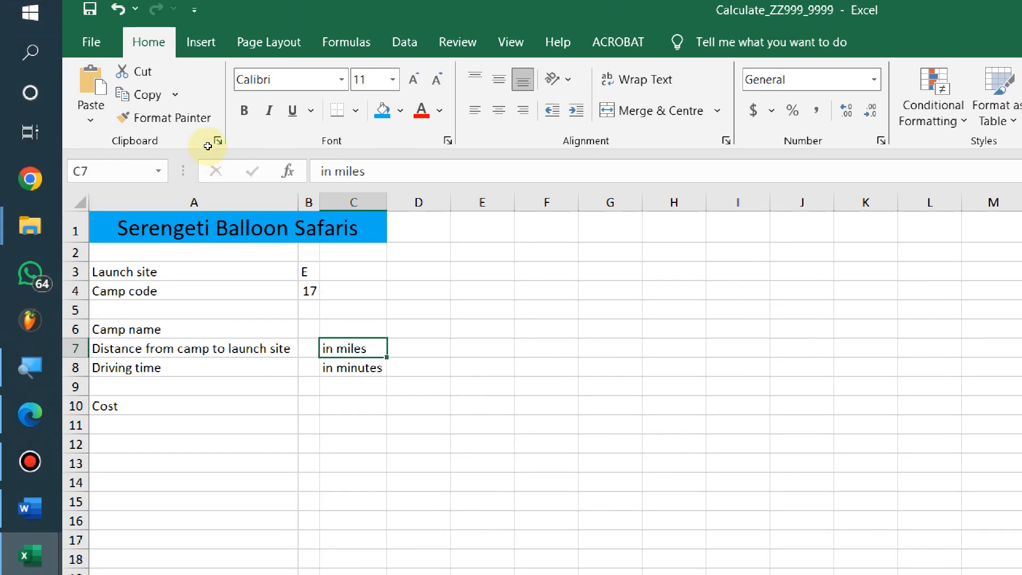
pyautogui.hotkey('ctrl', 'Home')
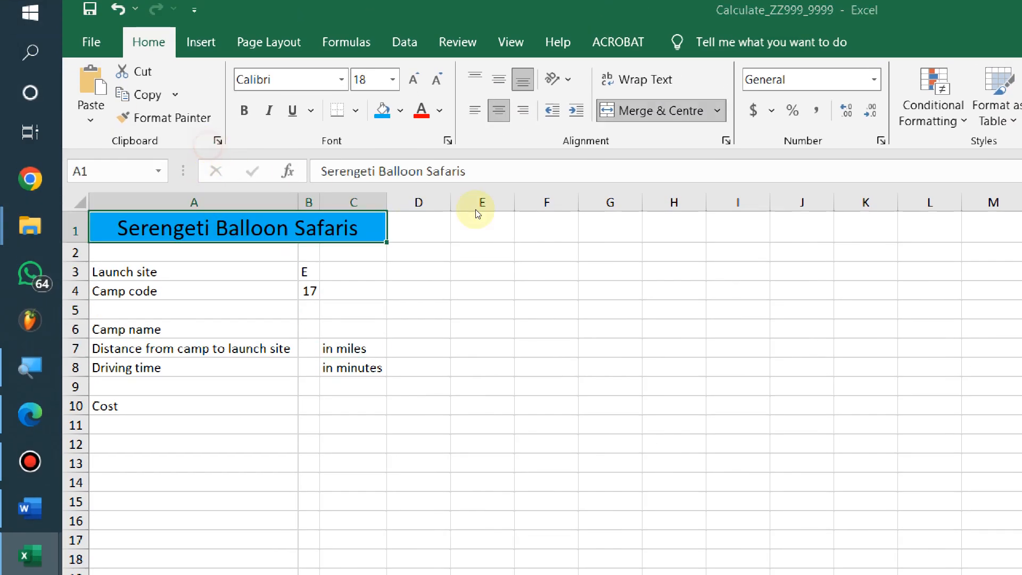
pyautogui.hotkey('alt', 'Tab')
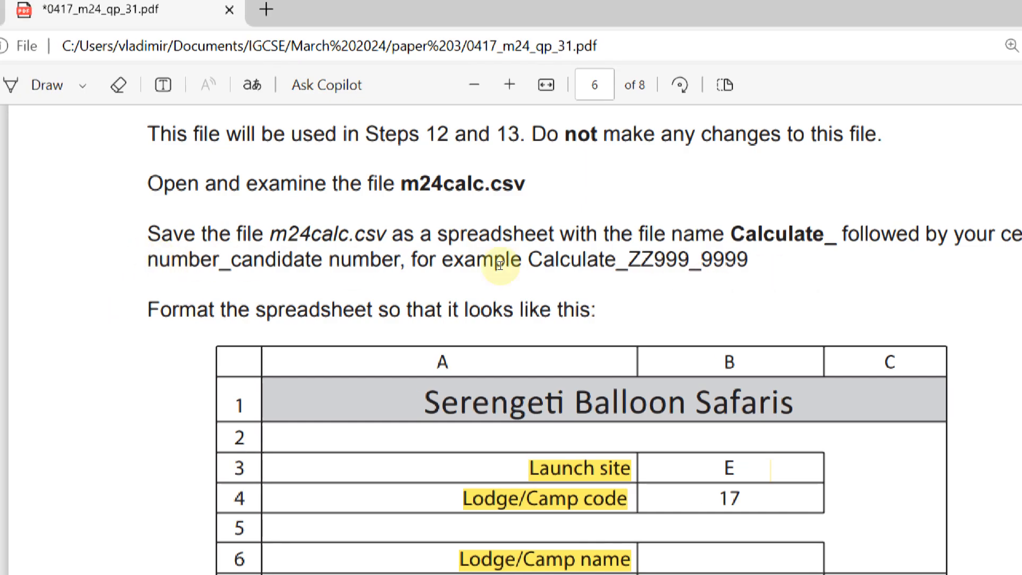
pyautogui.hotkey('alt', 'Tab')
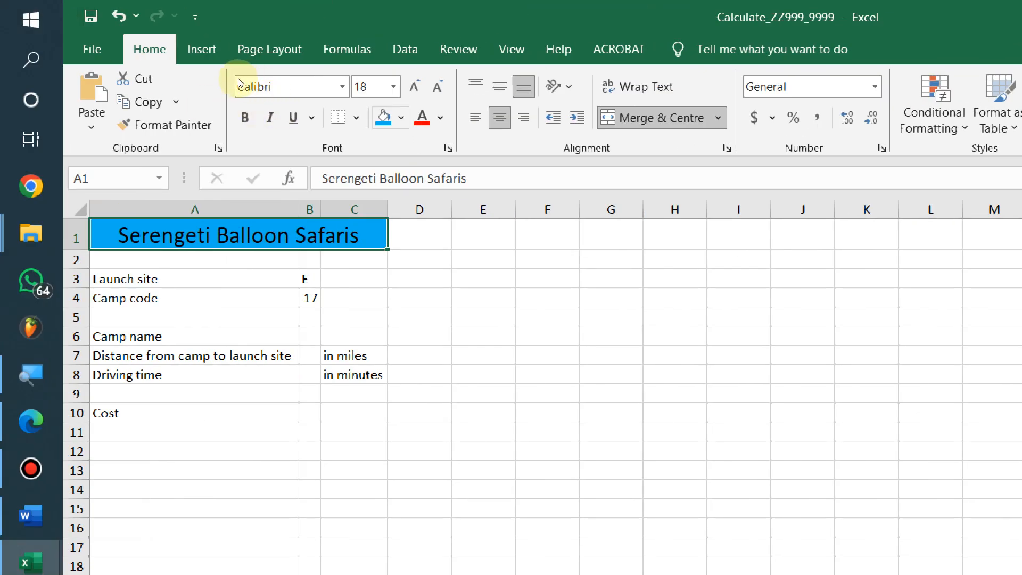
# Apply All Borders to the merged title cells A1:C1
pyautogui.click(357, 117)
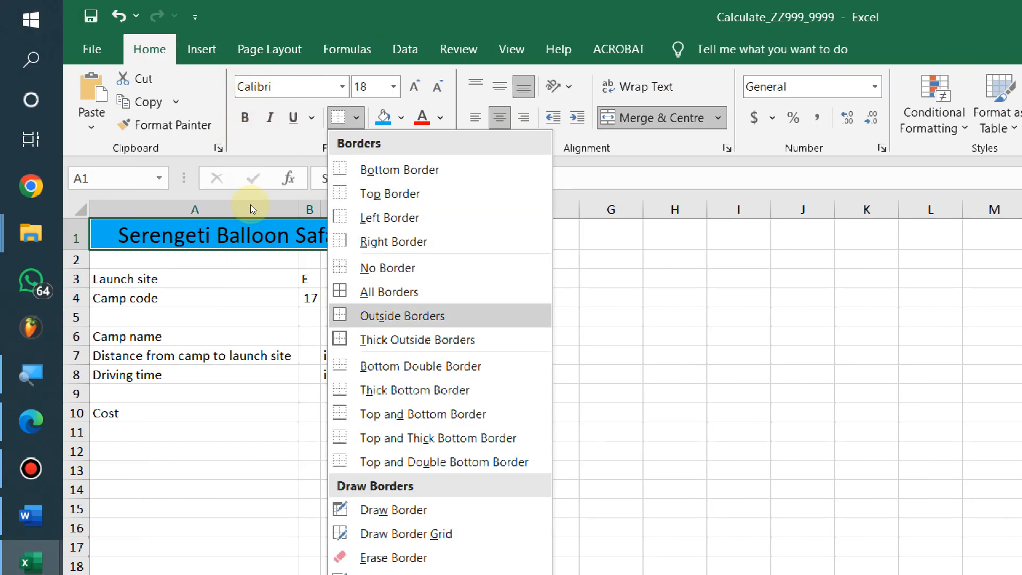
pyautogui.click(382, 292)
pyautogui.click(361, 258)
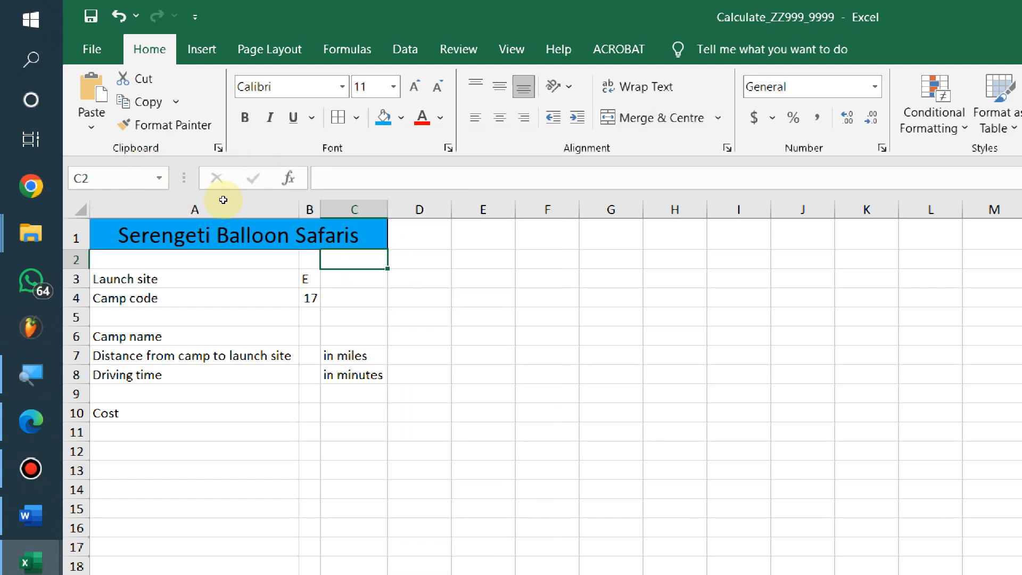
pyautogui.click(337, 298)
pyautogui.click(141, 319)
# Check the exam PDF, then select the Launch site and Camp code cells A3:B4
pyautogui.hotkey('alt', 'Tab')
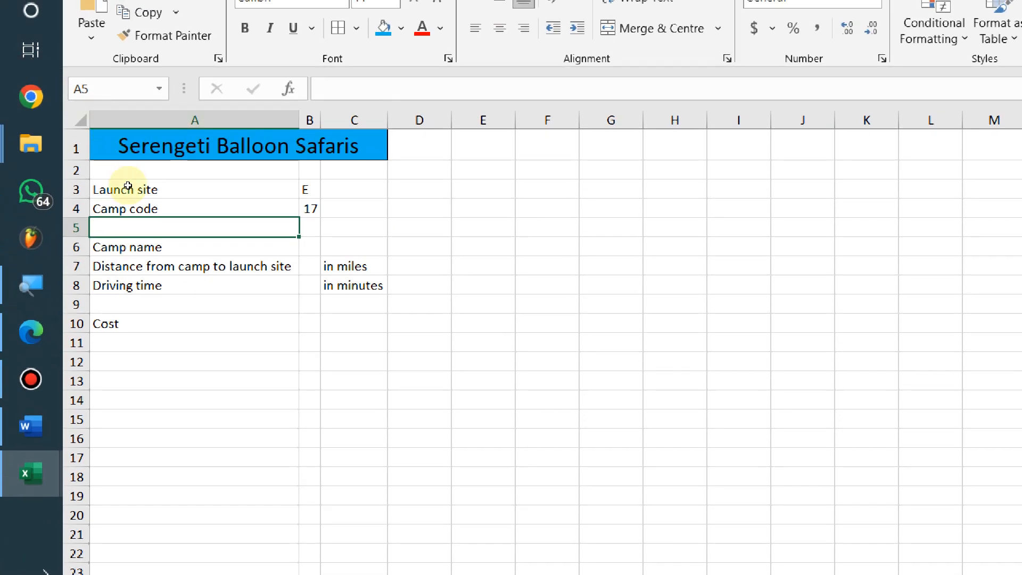
pyautogui.moveTo(130, 190); pyautogui.dragTo(202, 199)
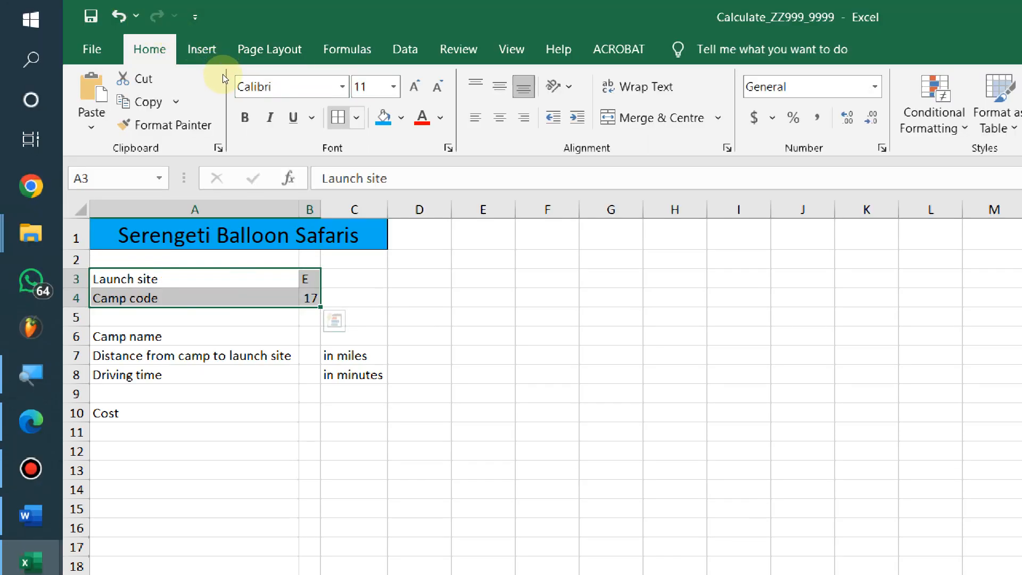
pyautogui.click(262, 372)
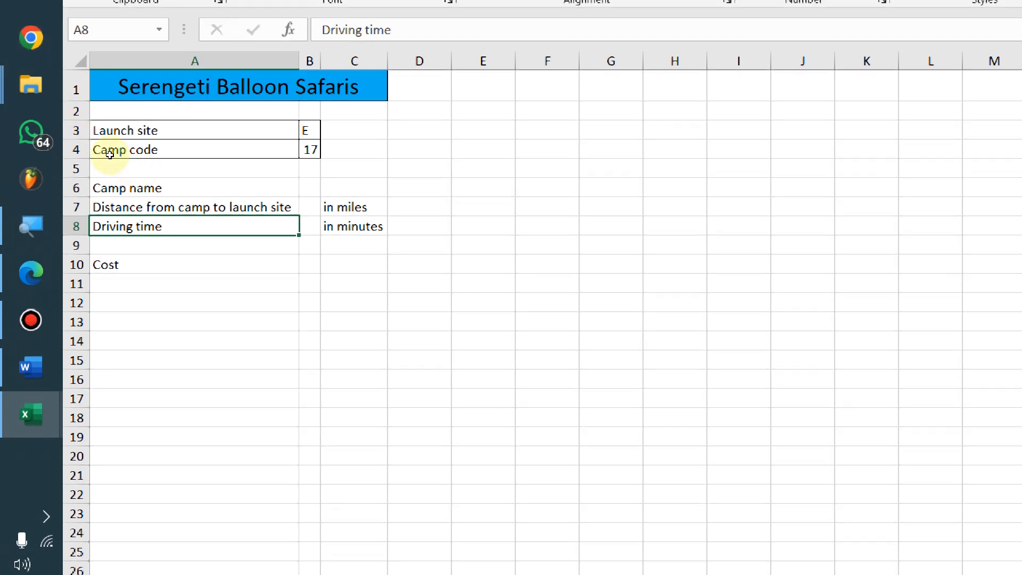
# Put a thick outside border around A1:C10
pyautogui.moveTo(109, 88); pyautogui.dragTo(158, 272)
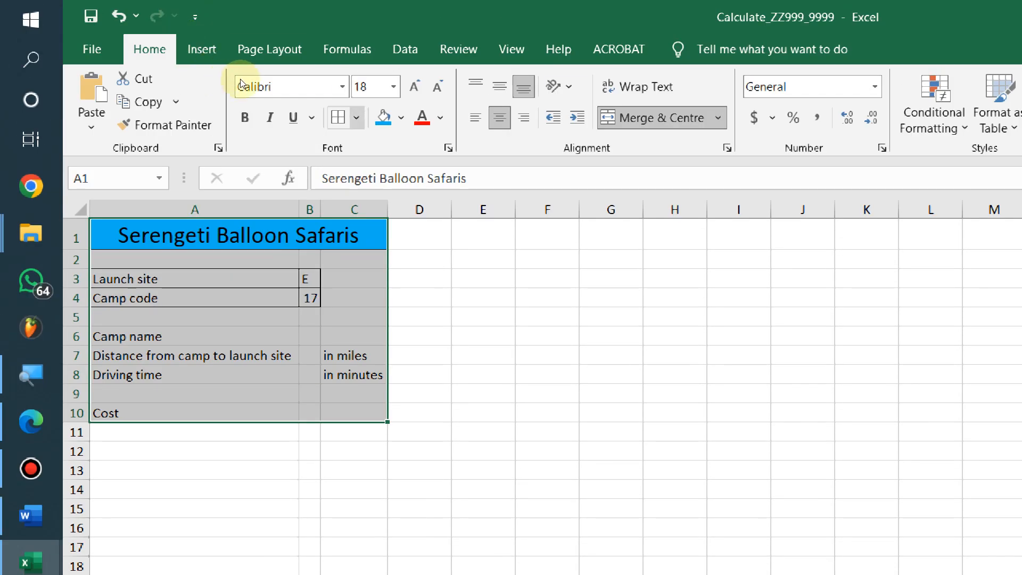
pyautogui.click(356, 117)
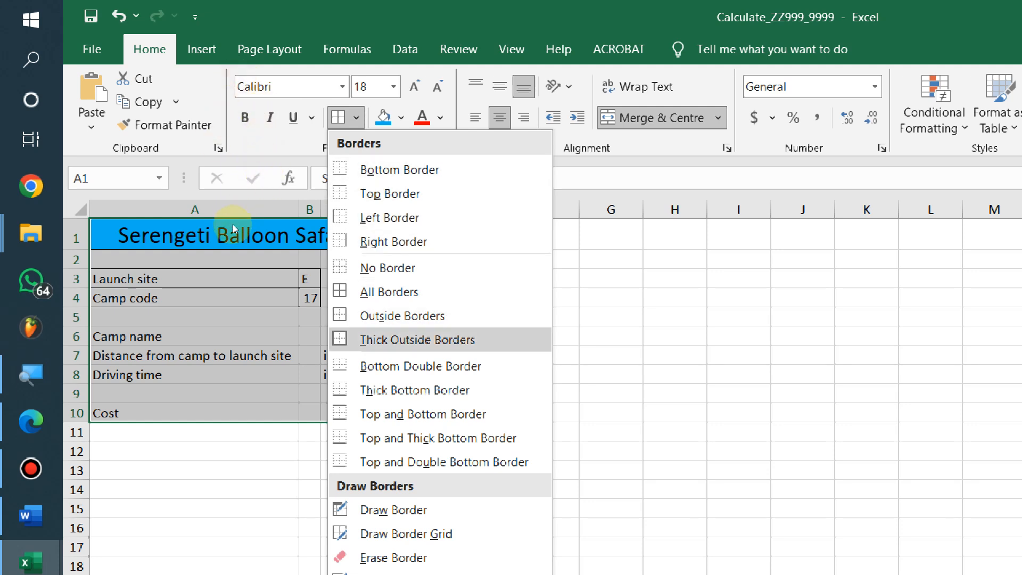
pyautogui.click(354, 338)
pyautogui.click(368, 315)
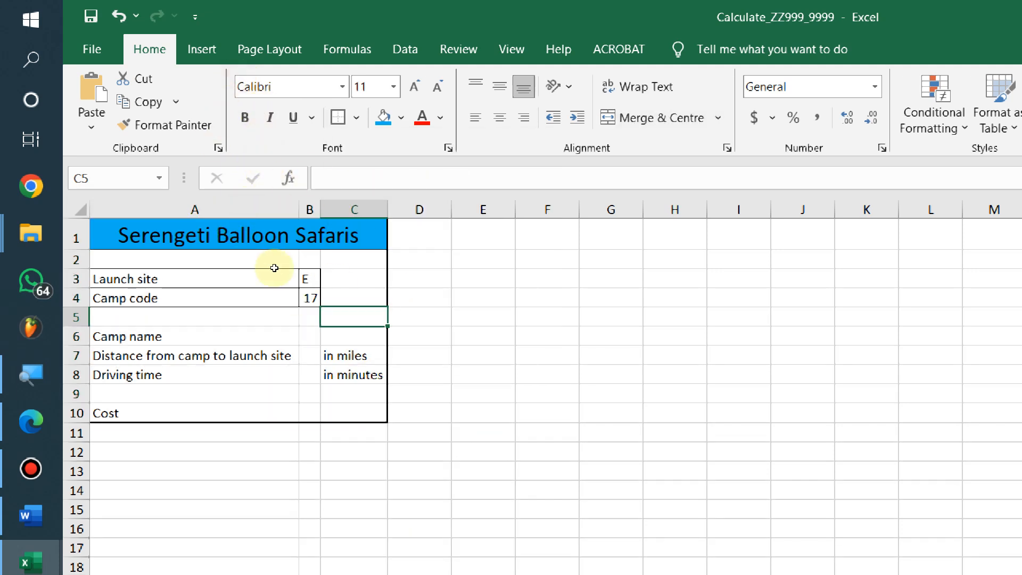
pyautogui.click(163, 375)
# Apply All Borders to the Camp name to Driving time cells A6:B8
pyautogui.moveTo(160, 337)
pyautogui.mouseDown()
pyautogui.moveTo(159, 375)
pyautogui.moveTo(310, 375)
pyautogui.mouseUp()
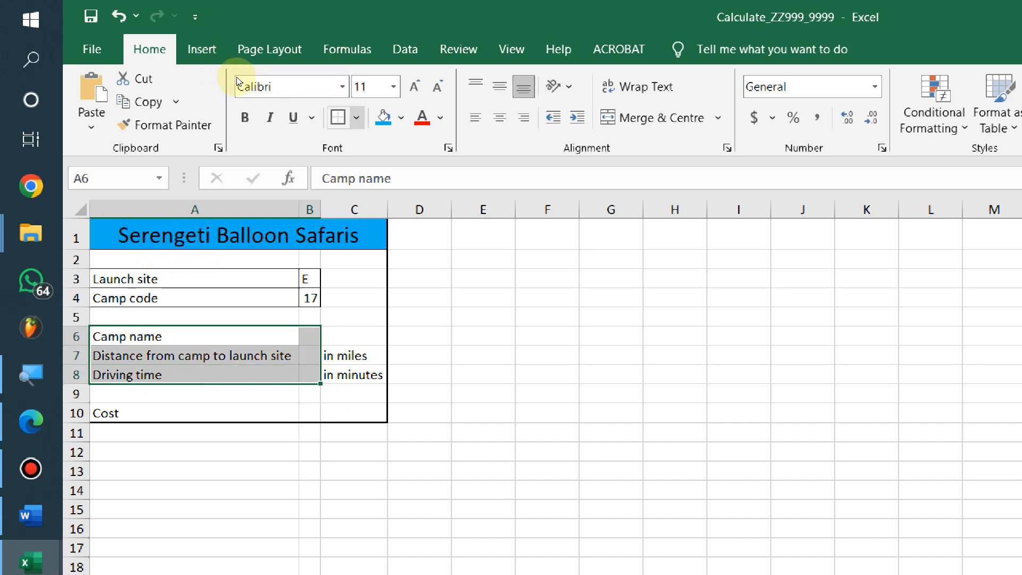
pyautogui.click(356, 117)
pyautogui.click(408, 291)
pyautogui.click(246, 375)
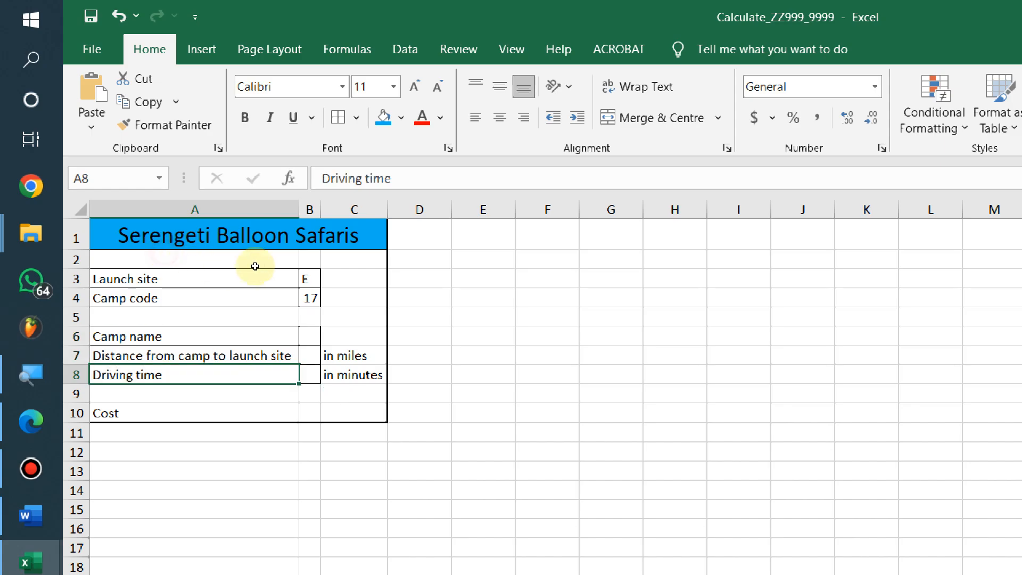
pyautogui.hotkey('alt', 'Tab')
pyautogui.hotkey('alt', 'Tab')
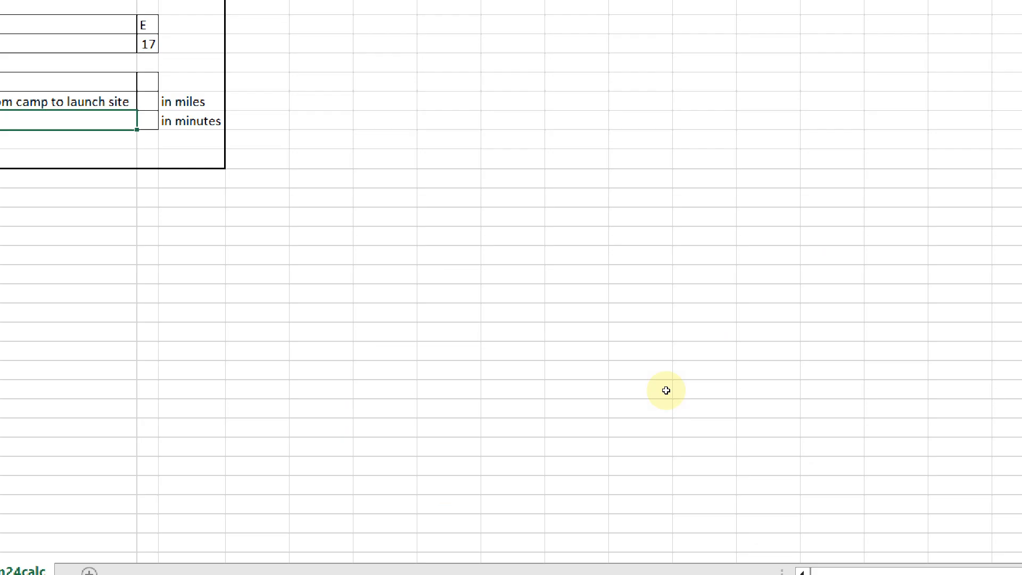
# Select the units cells C7:C8 and the Cost row A10:B10 for bordering
pyautogui.moveTo(337, 102); pyautogui.dragTo(344, 121)
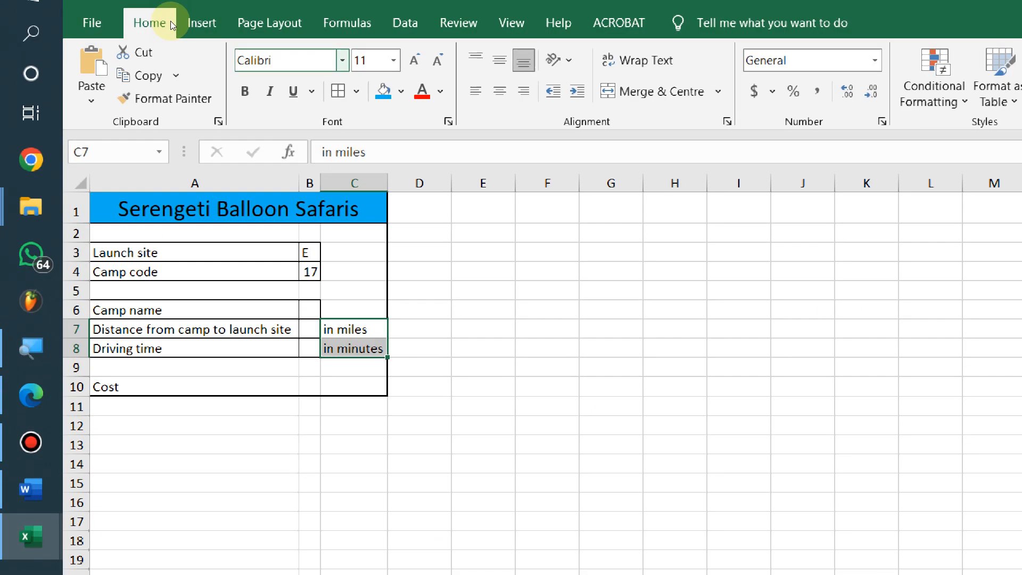
pyautogui.click(244, 385)
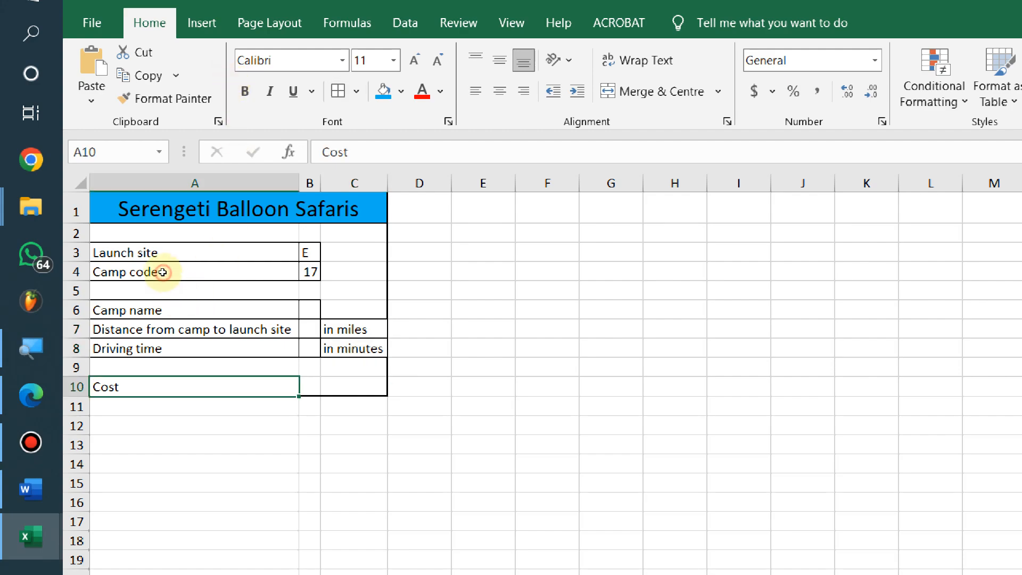
pyautogui.hotkey('alt', 'Tab')
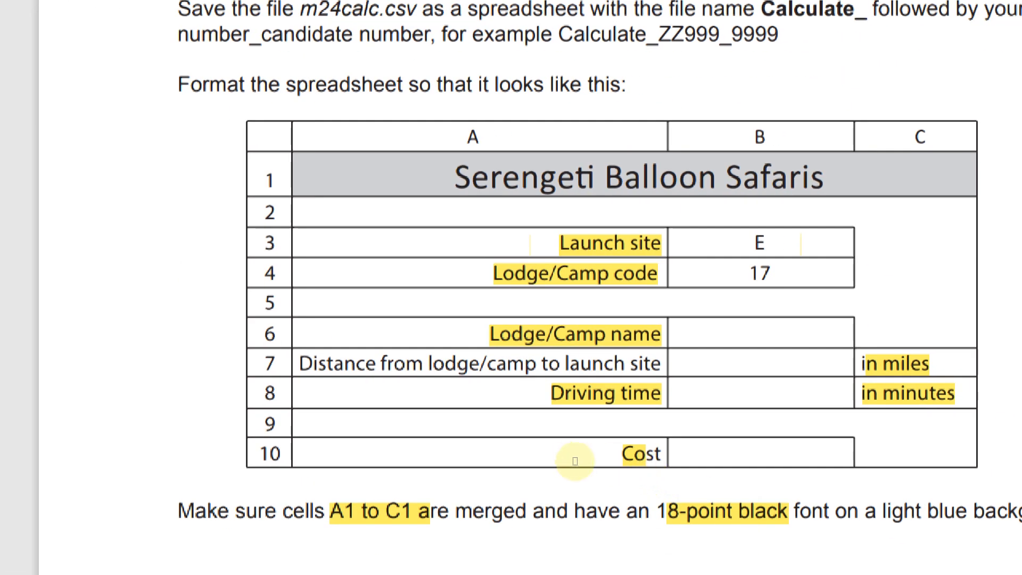
pyautogui.hotkey('alt', 'Tab')
pyautogui.moveTo(154, 278); pyautogui.dragTo(202, 277)
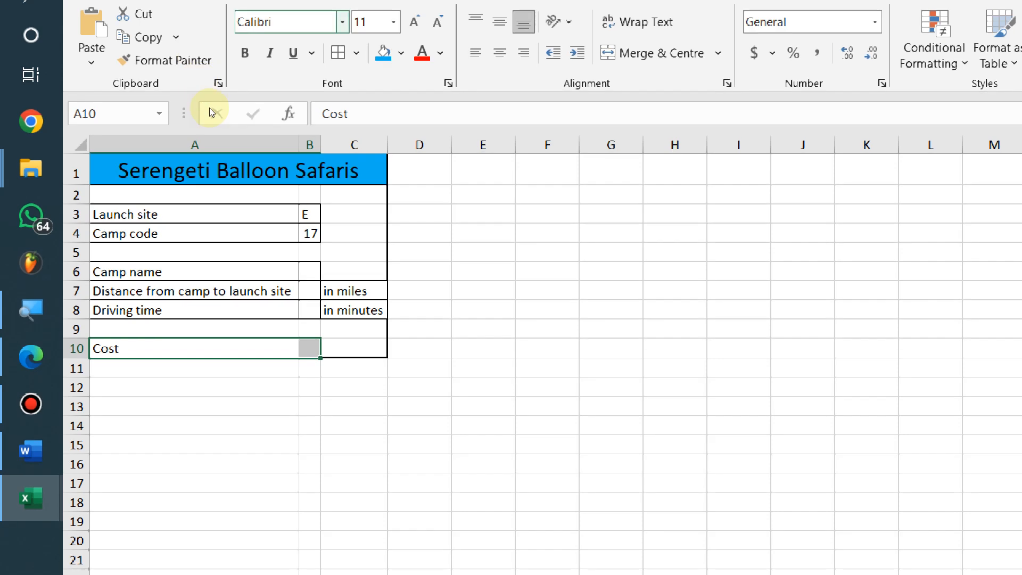
pyautogui.click(180, 291)
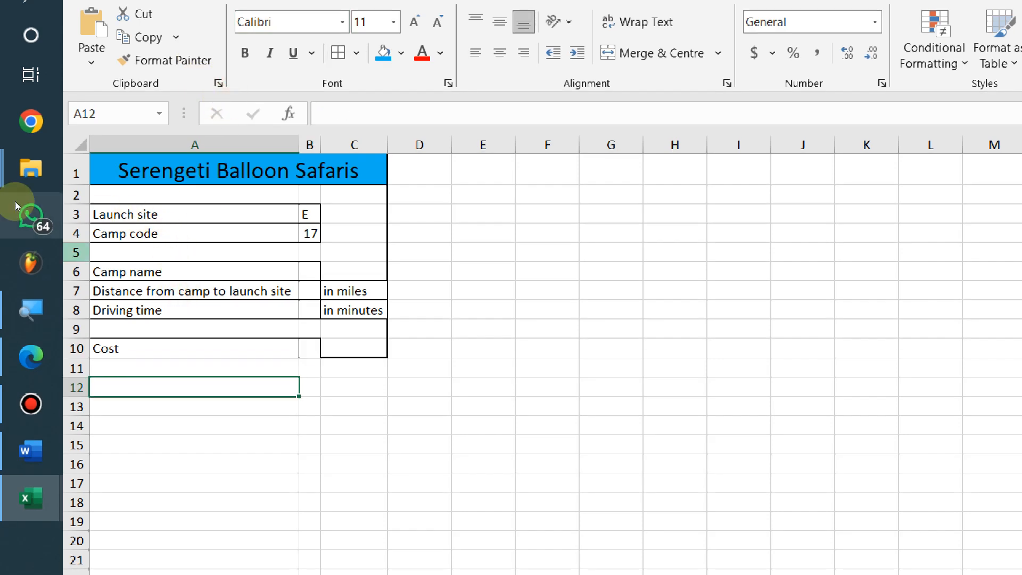
pyautogui.click(190, 273)
pyautogui.moveTo(205, 275); pyautogui.dragTo(129, 271)
pyautogui.click(213, 300)
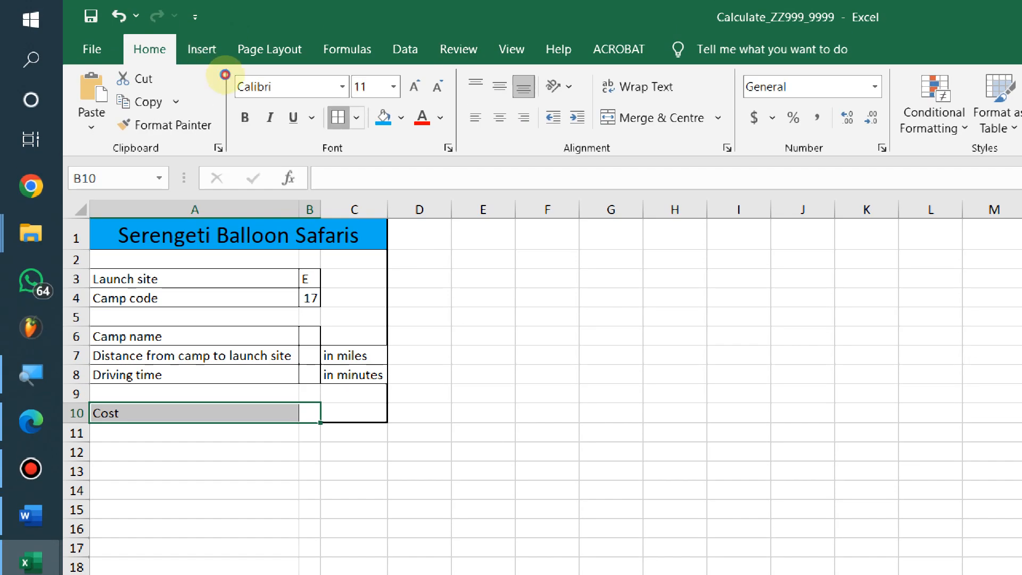
# Apply All Borders to the Cost label and value cells A10:B10
pyautogui.click(226, 75)
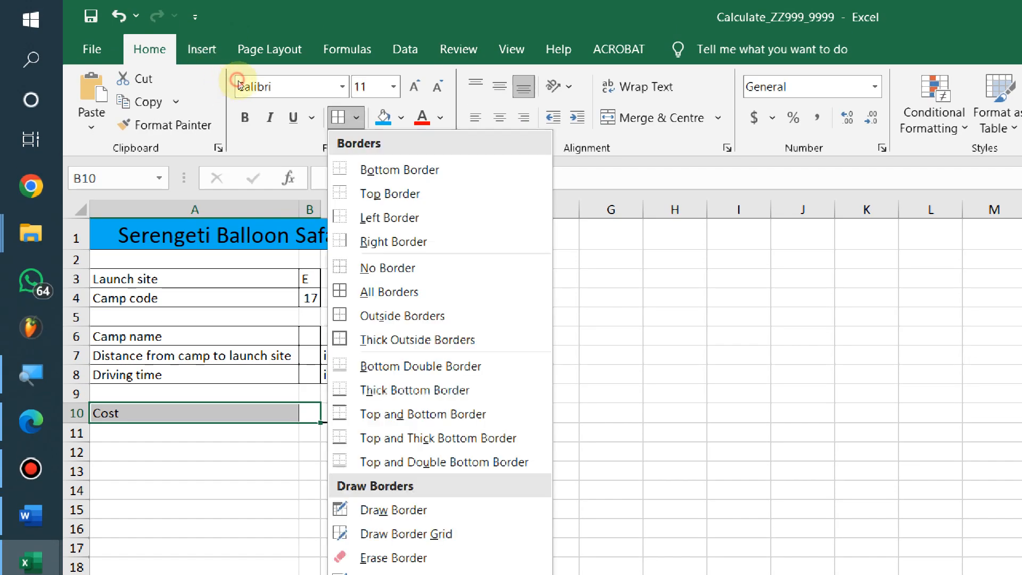
pyautogui.click(241, 115)
pyautogui.click(356, 117)
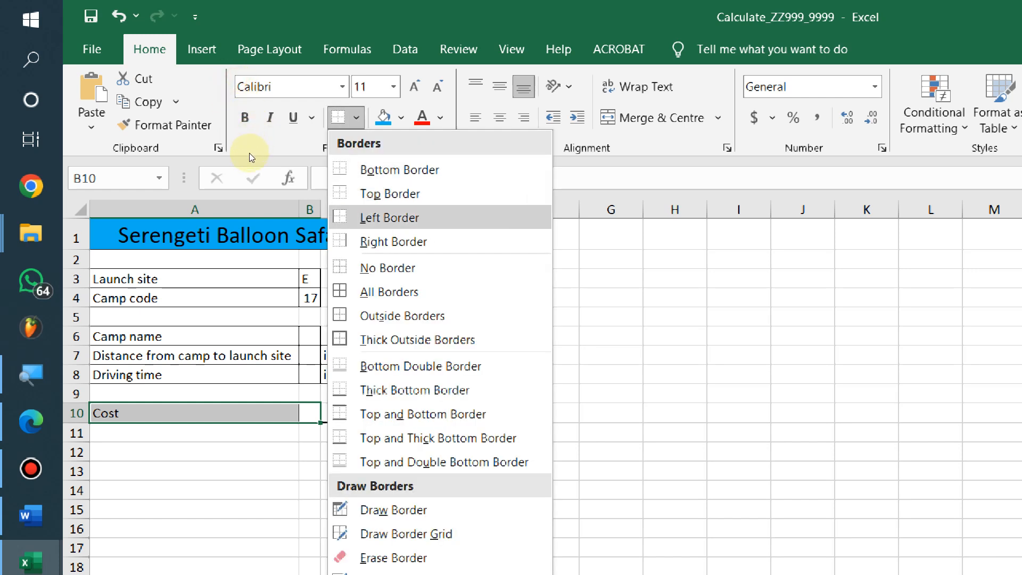
pyautogui.click(351, 302)
# Click around A10, B10 and nearby empty cells to check the Cost row borders
pyautogui.click(250, 471)
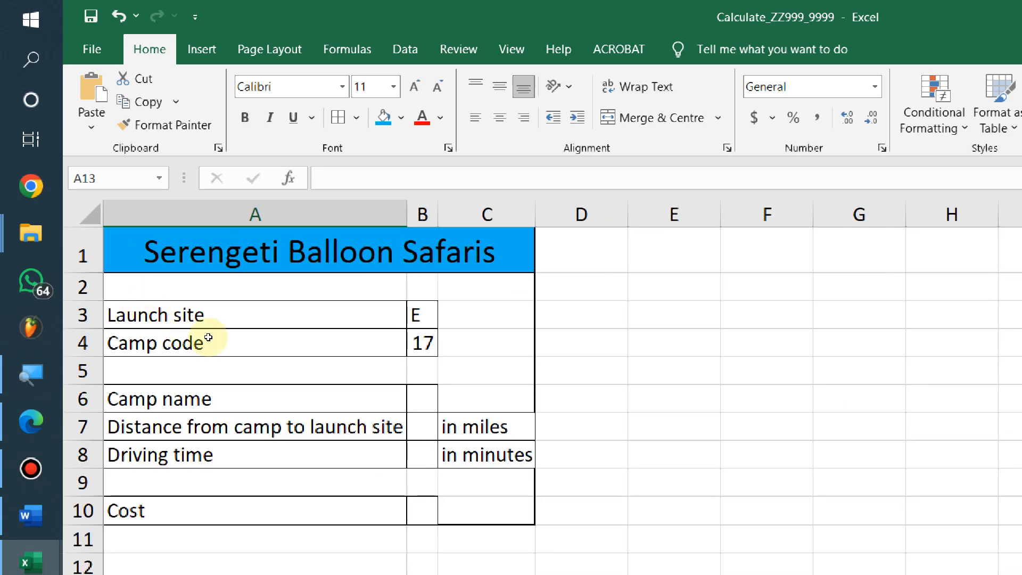
pyautogui.scroll(5, 257, 347)
pyautogui.scroll(-2, 257, 348)
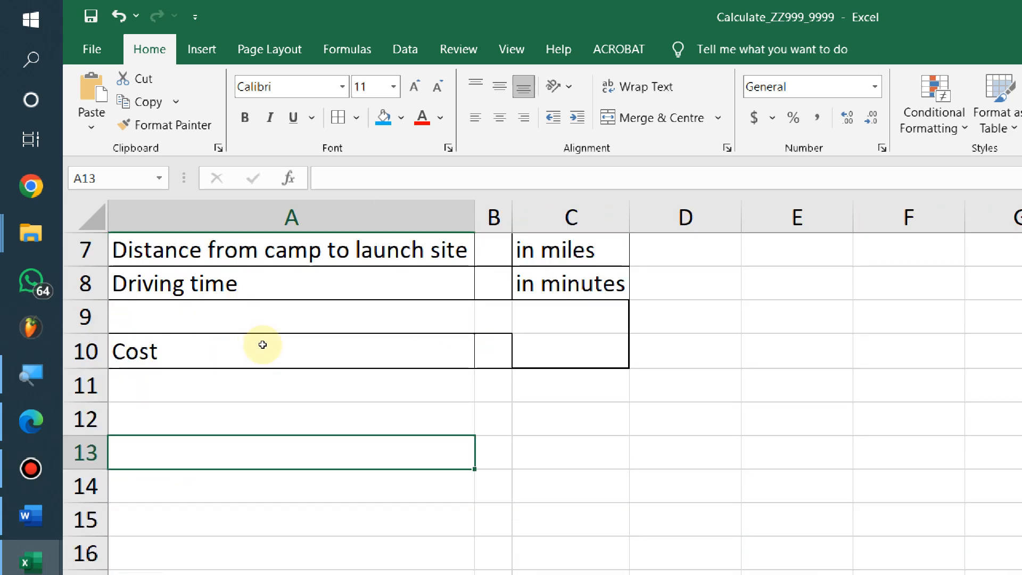
pyautogui.click(530, 428)
pyautogui.click(375, 344)
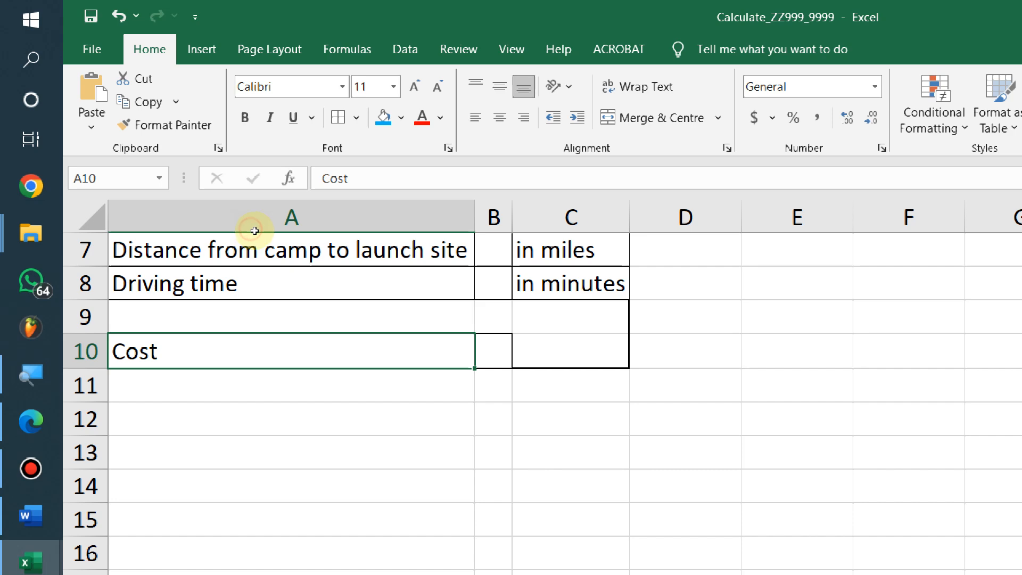
pyautogui.click(495, 349)
pyautogui.click(418, 355)
pyautogui.click(484, 449)
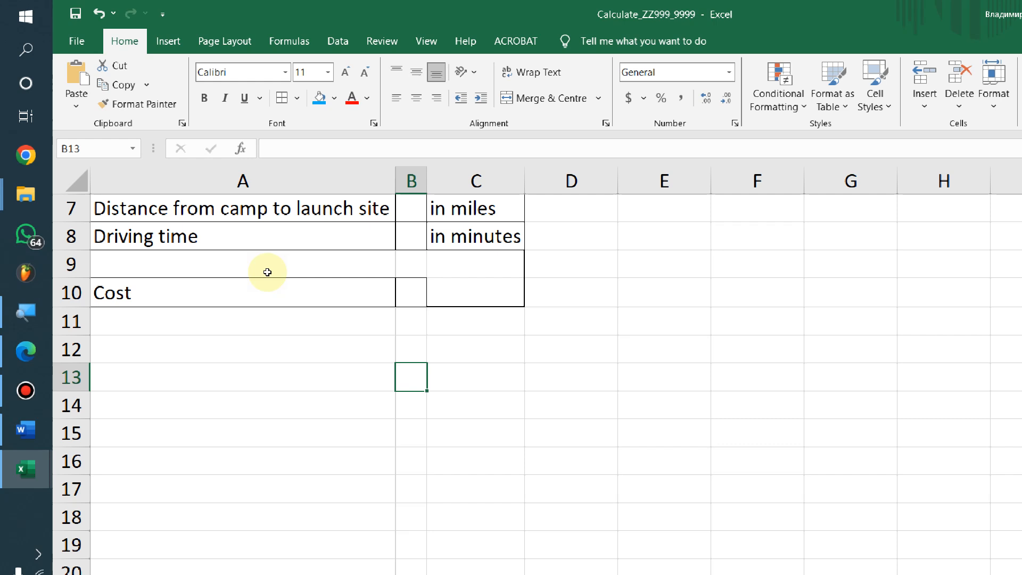
# Inspect the unit cells C7 and C8, the merged title and the label cells' formatting
pyautogui.scroll(2, 326, 397)
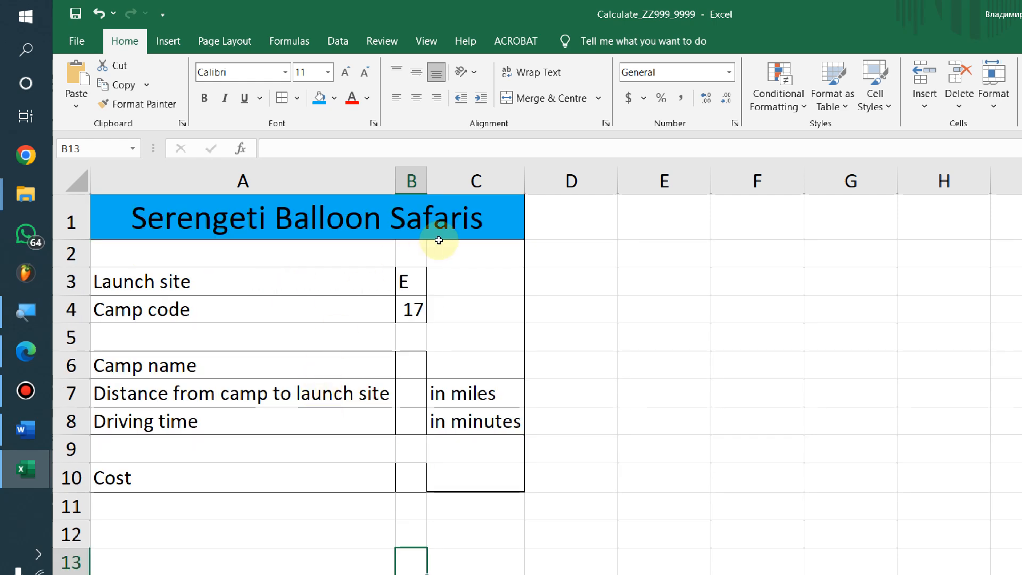
pyautogui.click(531, 396)
pyautogui.click(503, 393)
pyautogui.click(493, 426)
pyautogui.click(465, 419)
pyautogui.click(277, 182)
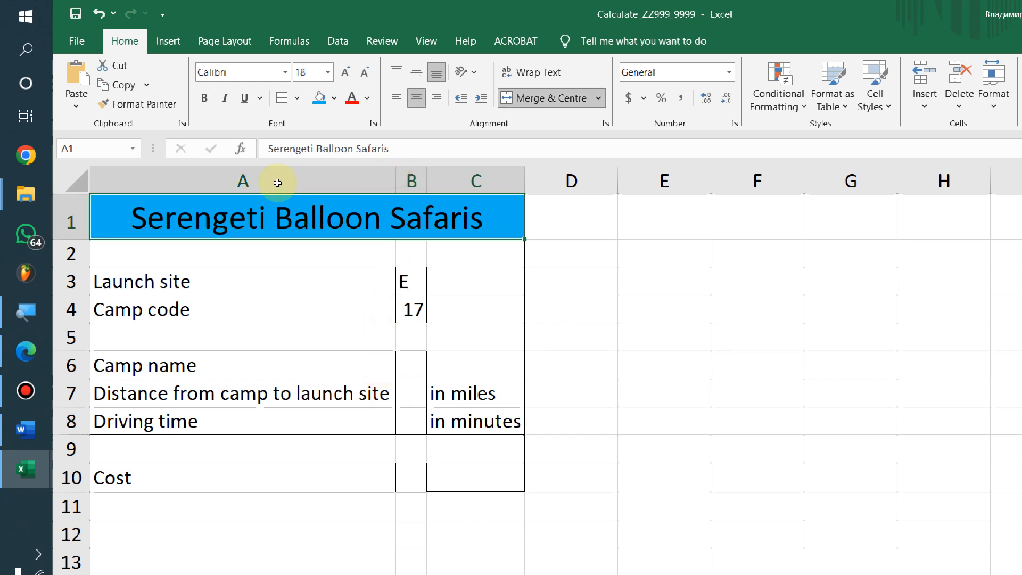
pyautogui.click(313, 306)
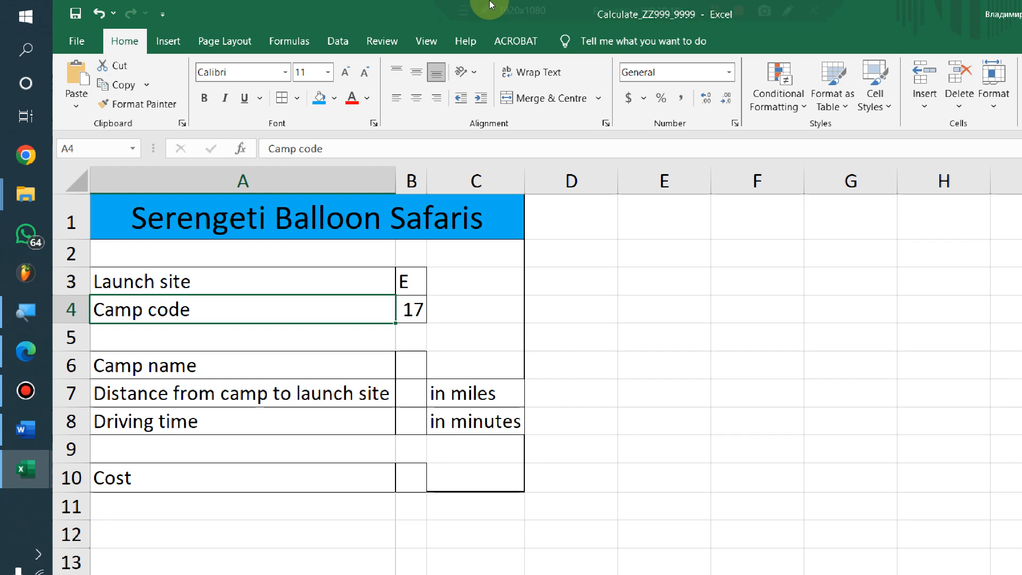
pyautogui.click(327, 393)
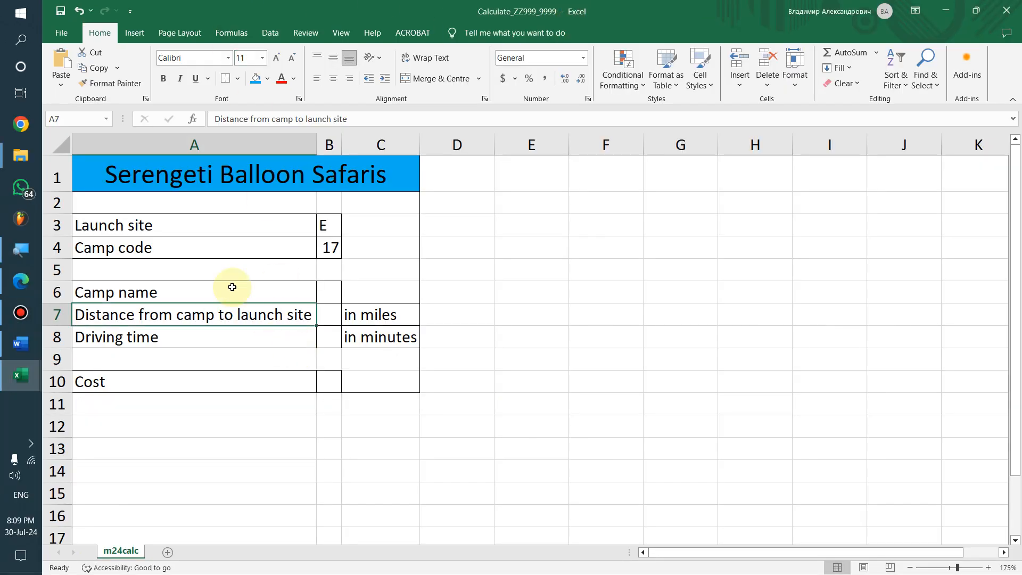
# Put an outside border around A1:C10 and check cells in rows 5, 6, 9 and 10
pyautogui.moveTo(127, 172); pyautogui.dragTo(259, 375)
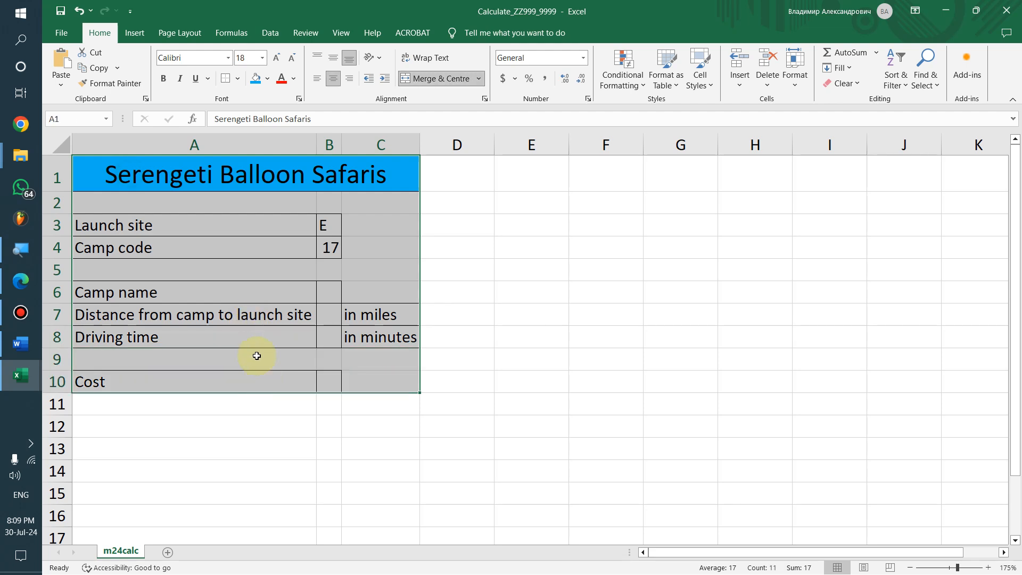
pyautogui.click(238, 79)
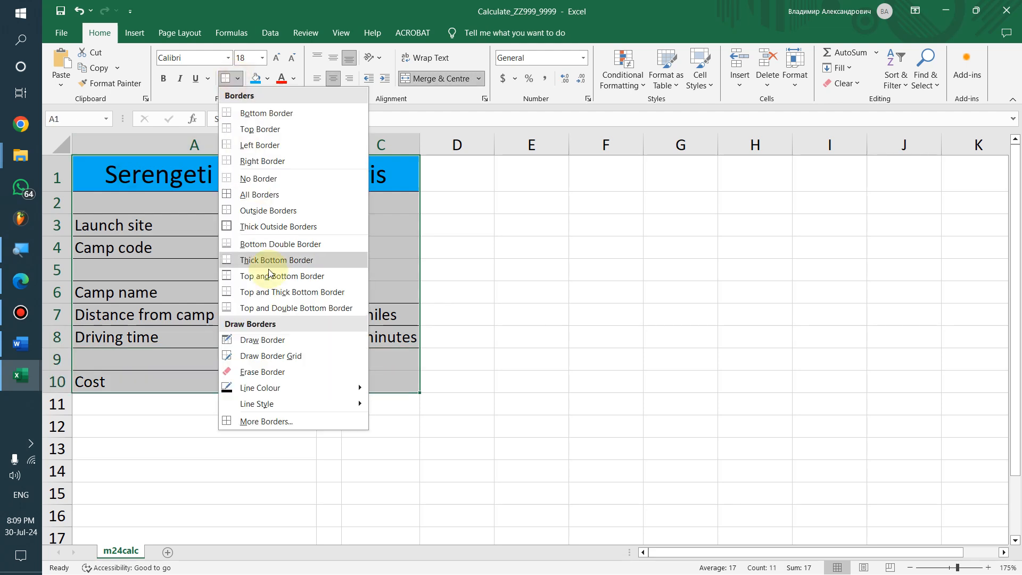
pyautogui.click(239, 211)
pyautogui.click(333, 270)
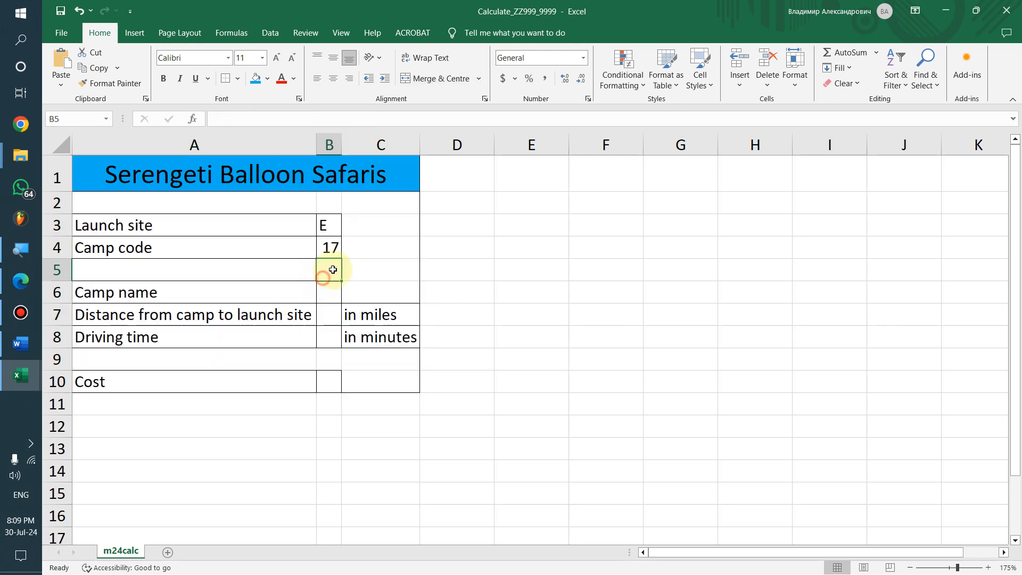
pyautogui.click(207, 352)
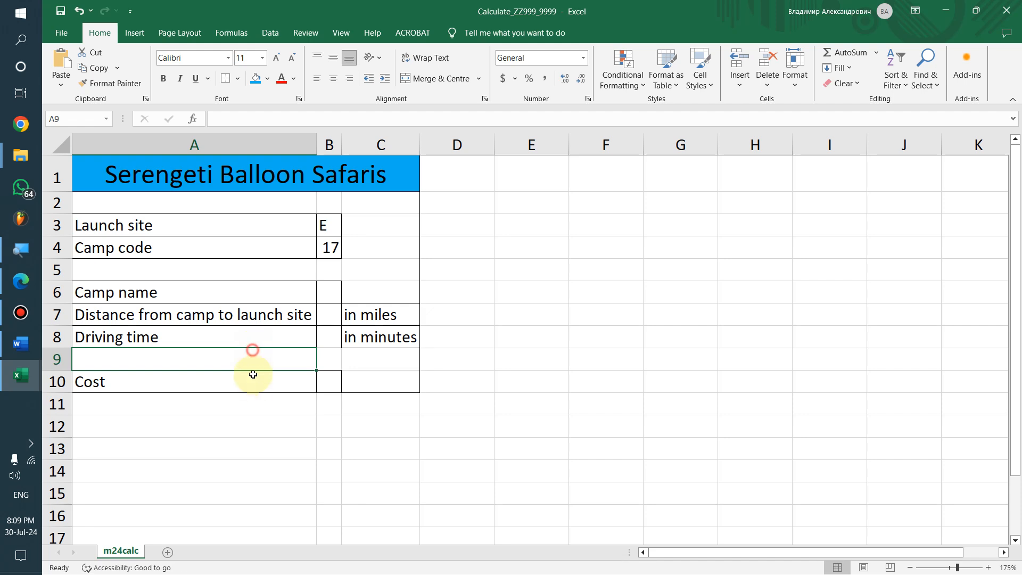
pyautogui.click(288, 382)
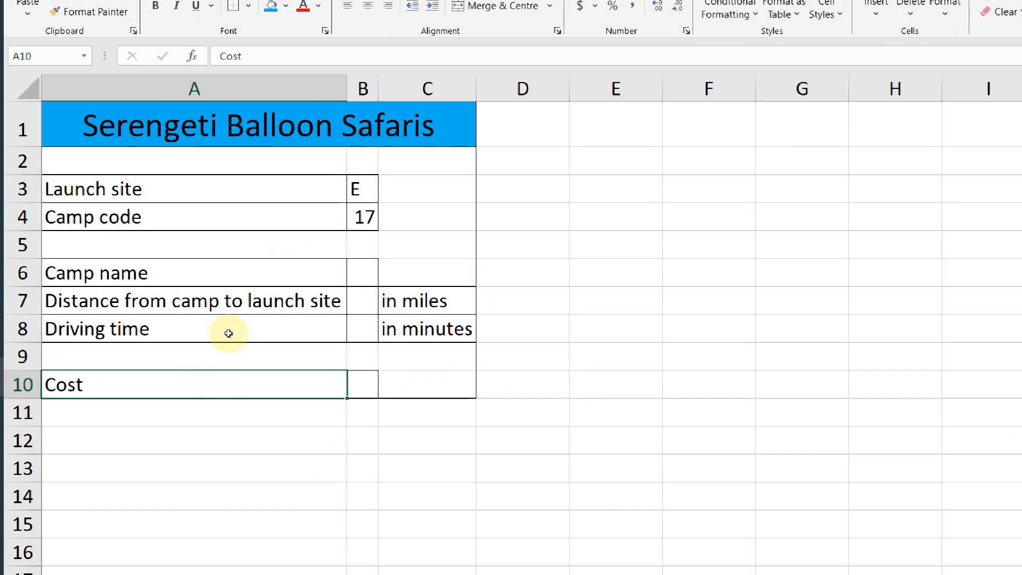
pyautogui.click(263, 276)
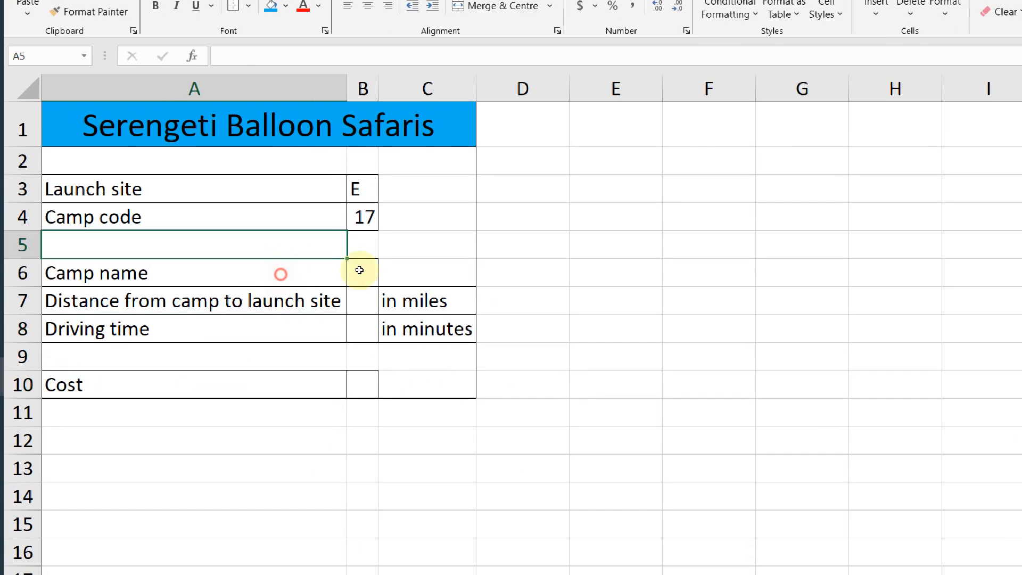
pyautogui.click(395, 269)
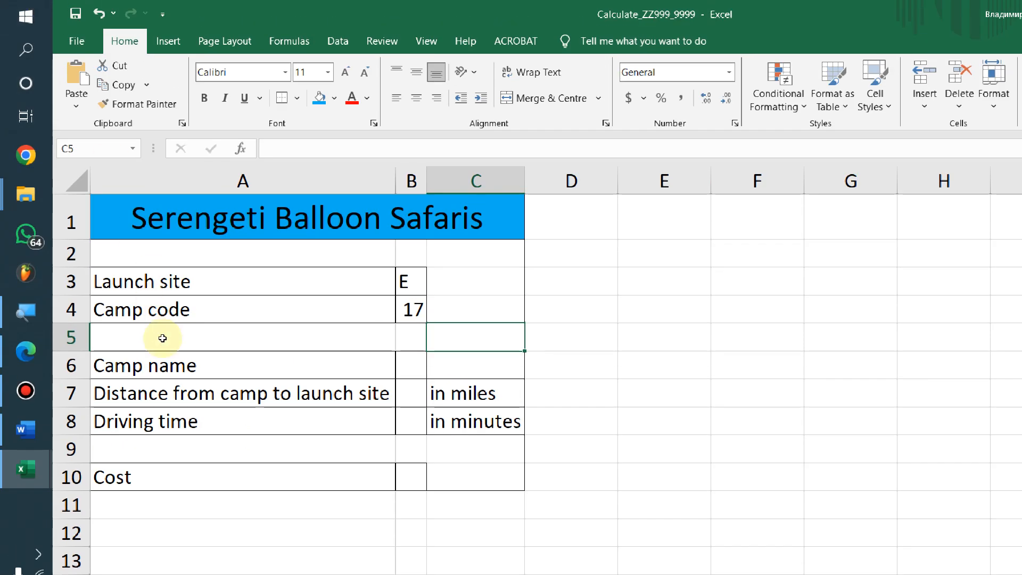
pyautogui.click(269, 352)
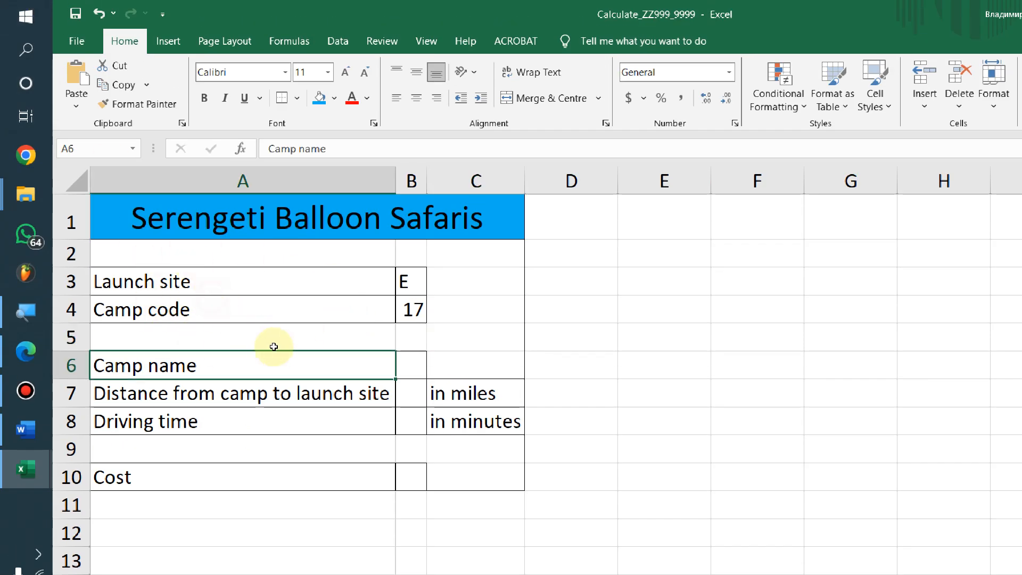
# Compare the layout with the exam paper and select the labels A3:A10
pyautogui.hotkey('alt', 'Tab')
pyautogui.scroll(-2, 456, 338)
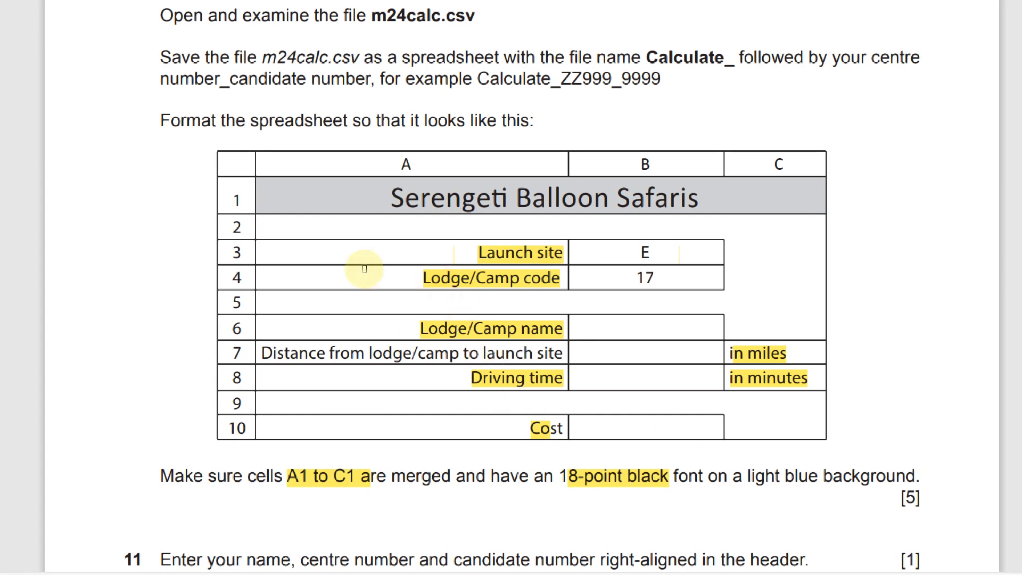
pyautogui.hotkey('alt', 'Tab')
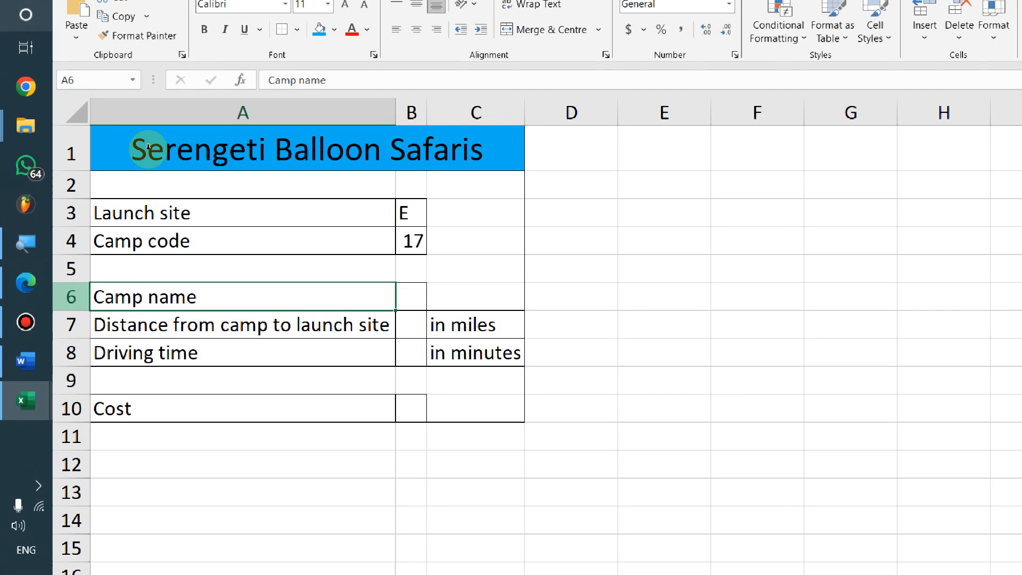
pyautogui.moveTo(58, 138); pyautogui.dragTo(61, 290)
pyautogui.moveTo(182, 365); pyautogui.dragTo(182, 404)
# Right-align the labels A3:A10, widen column B and centre the values B3:B10
pyautogui.click(436, 98)
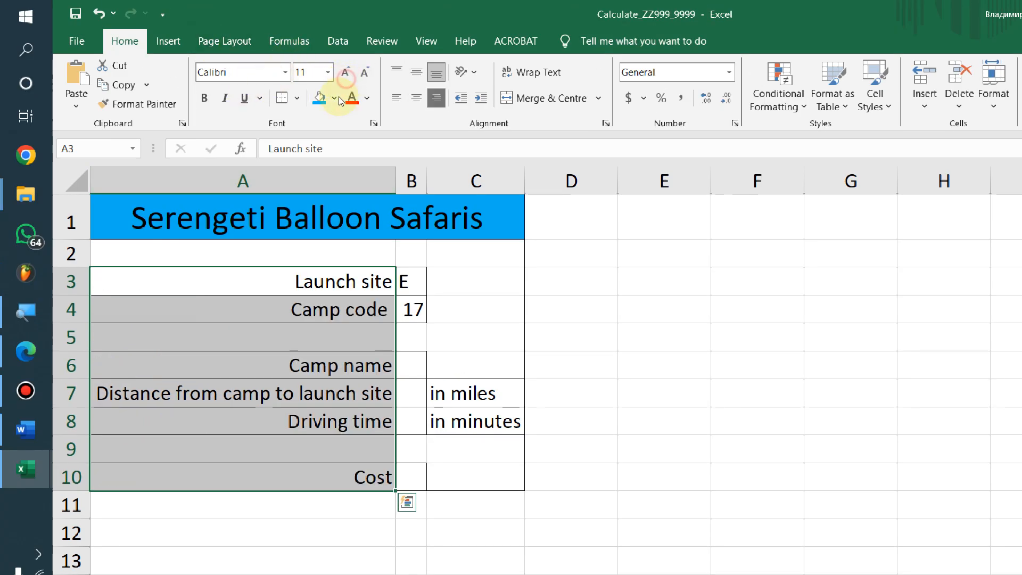
pyautogui.click(314, 449)
pyautogui.hotkey('alt', 'Tab')
pyautogui.hotkey('alt', 'Tab')
pyautogui.moveTo(426, 37); pyautogui.dragTo(455, 37)
pyautogui.moveTo(425, 140); pyautogui.dragTo(437, 335)
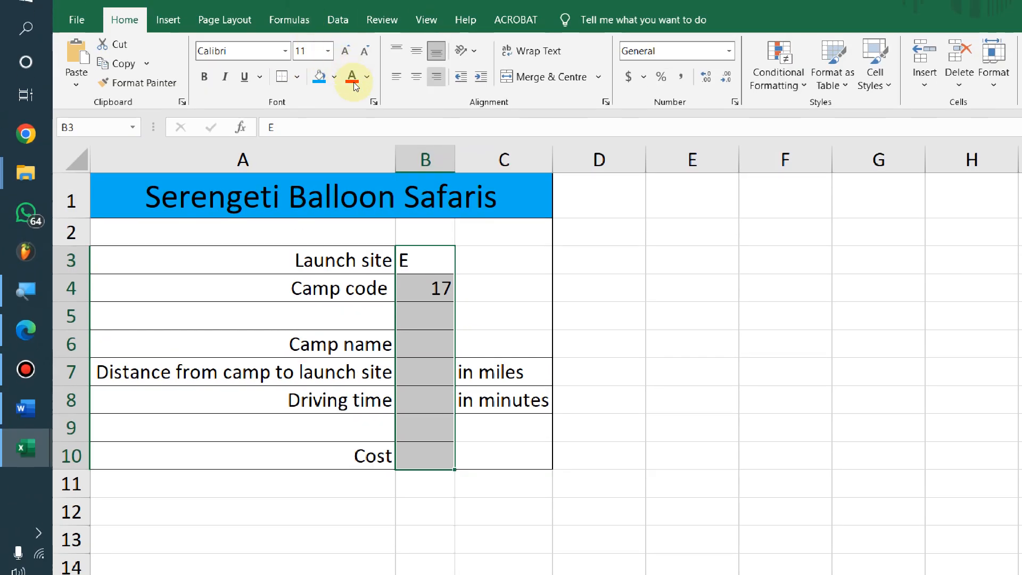
pyautogui.click(417, 76)
# Left-align the units in C3:C10
pyautogui.click(504, 344)
pyautogui.moveTo(504, 259); pyautogui.dragTo(503, 456)
pyautogui.click(436, 76)
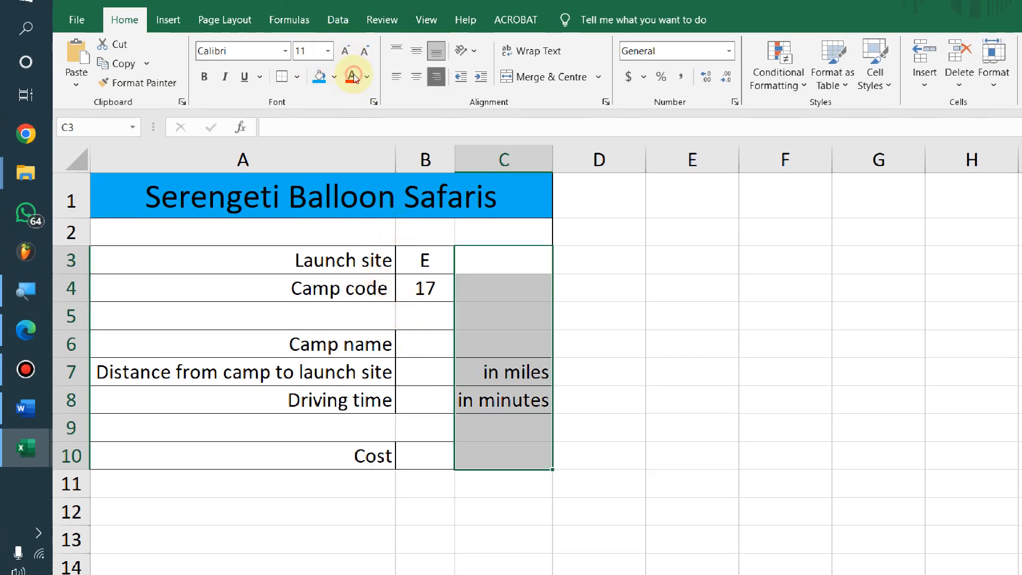
pyautogui.click(397, 76)
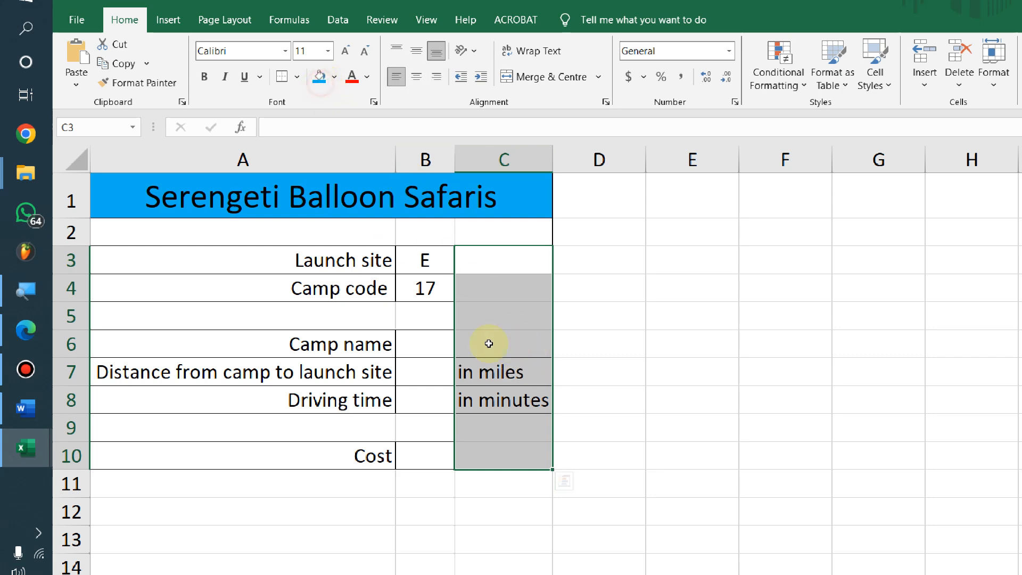
pyautogui.hotkey('alt', 'Tab')
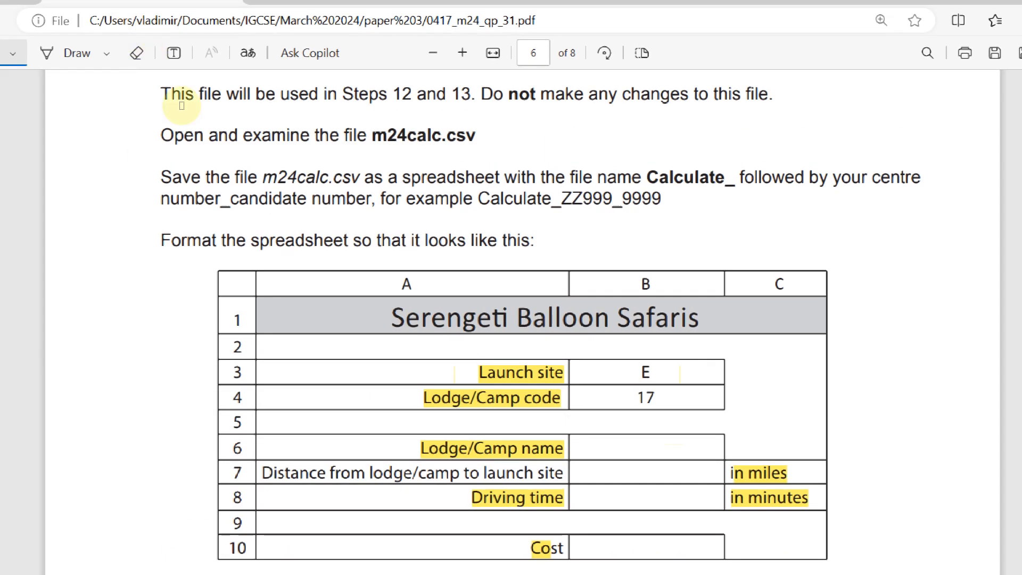
# Scroll the exam paper to questions 11–14 on the header and lookup, then return to Excel
pyautogui.scroll(2, 182, 98)
pyautogui.scroll(-3, 192, 105)
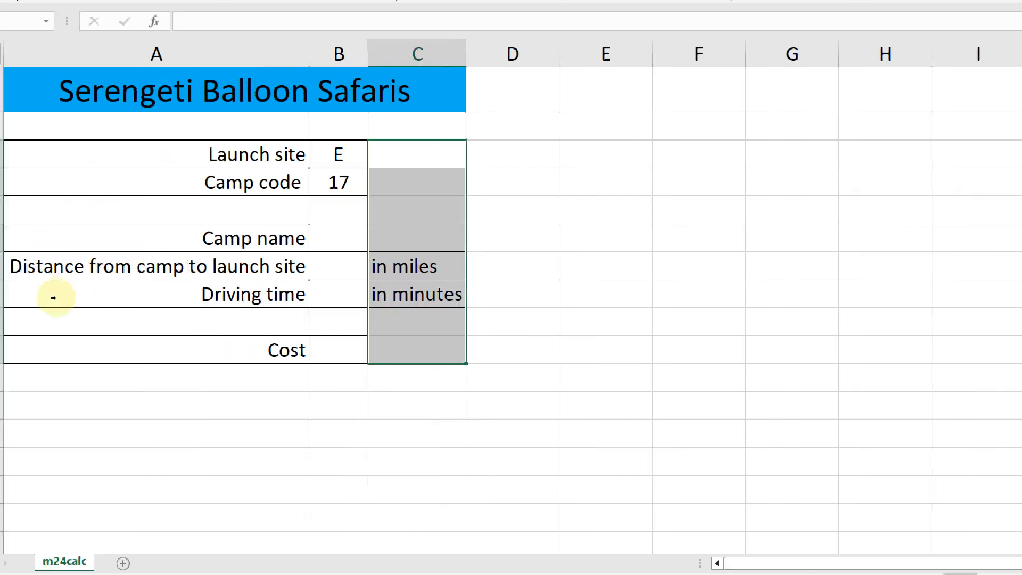
pyautogui.click(123, 319)
pyautogui.hotkey('alt', 'Tab')
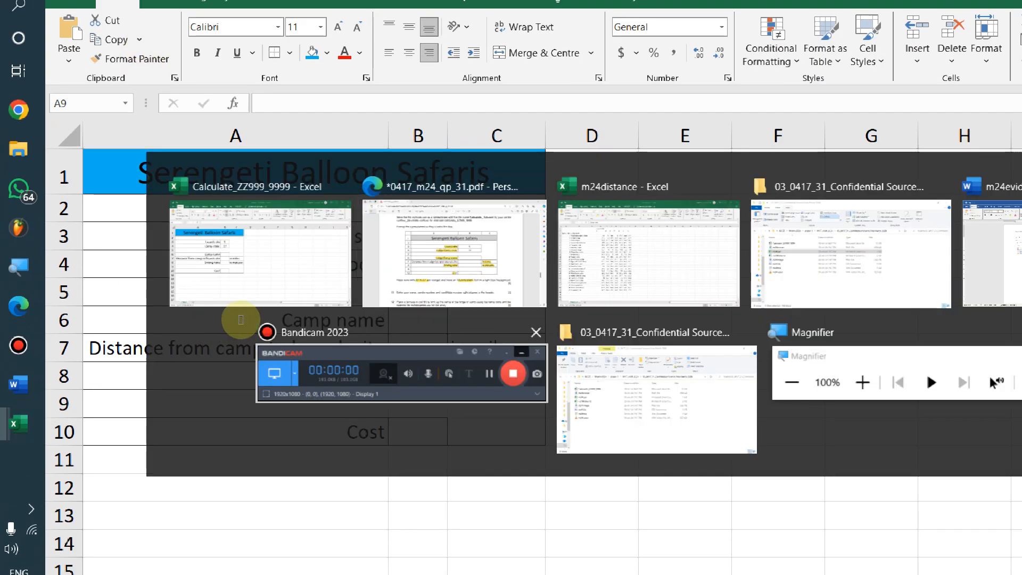
pyautogui.scroll(-5, 388, 299)
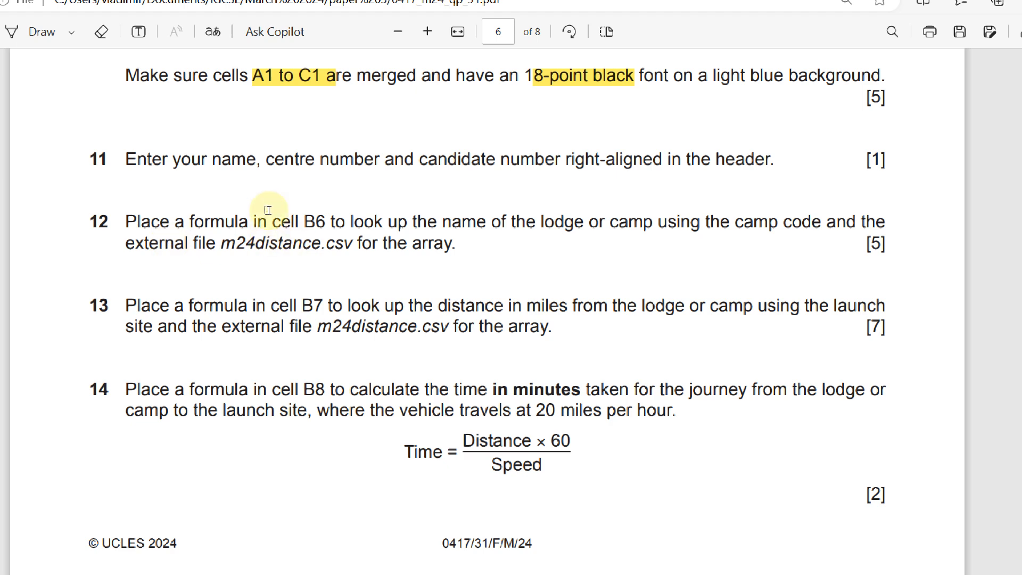
pyautogui.hotkey('alt', 'Tab')
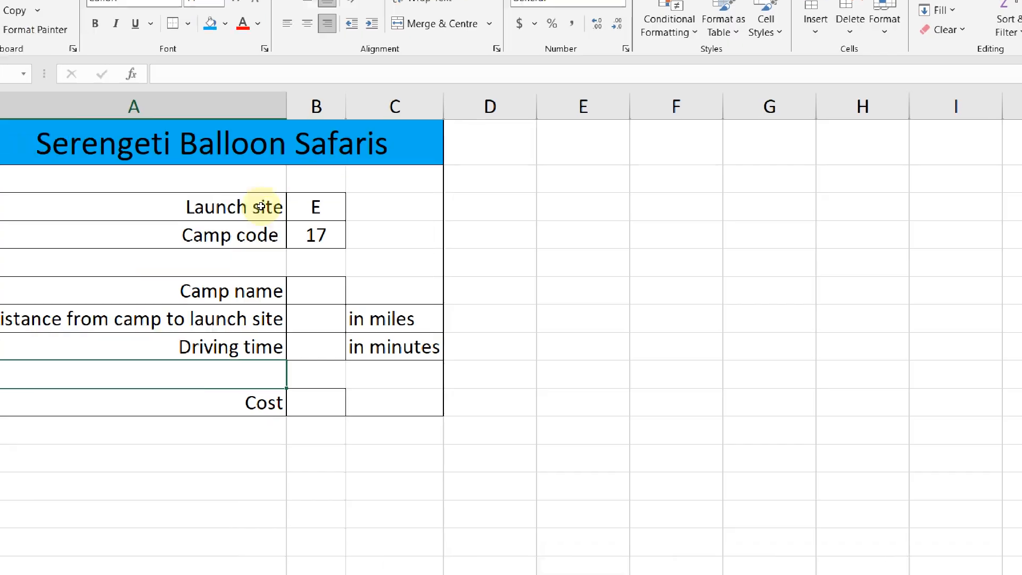
pyautogui.moveTo(449, 3)
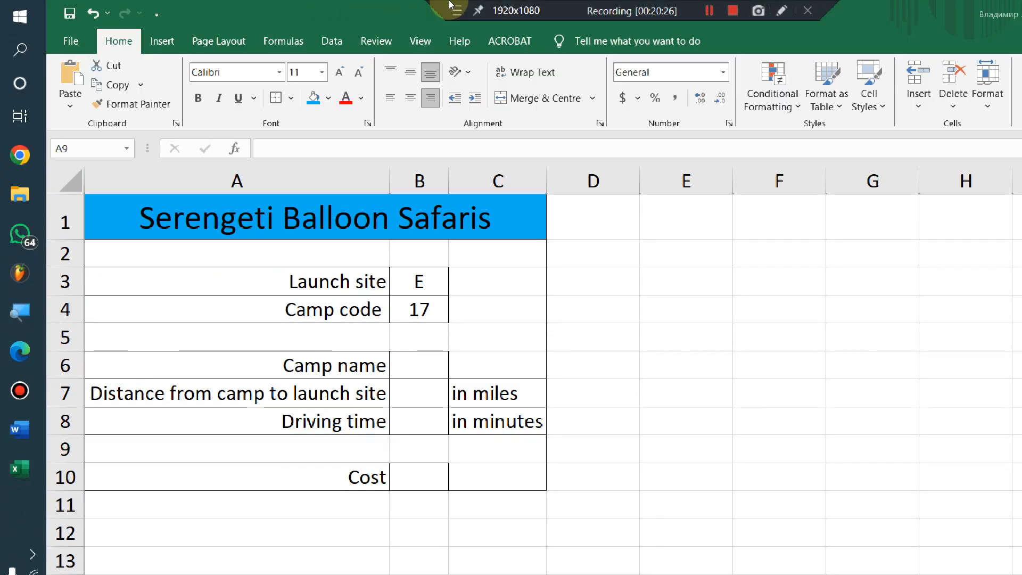
# Enter the candidate's name and candidate number in the right-hand page header section
pyautogui.click(156, 41)
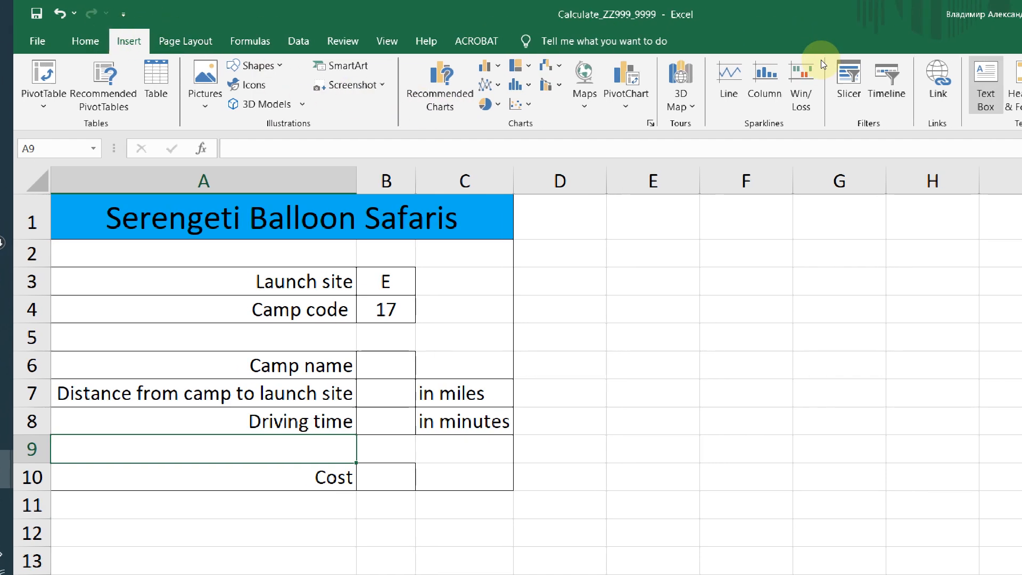
pyautogui.click(943, 88)
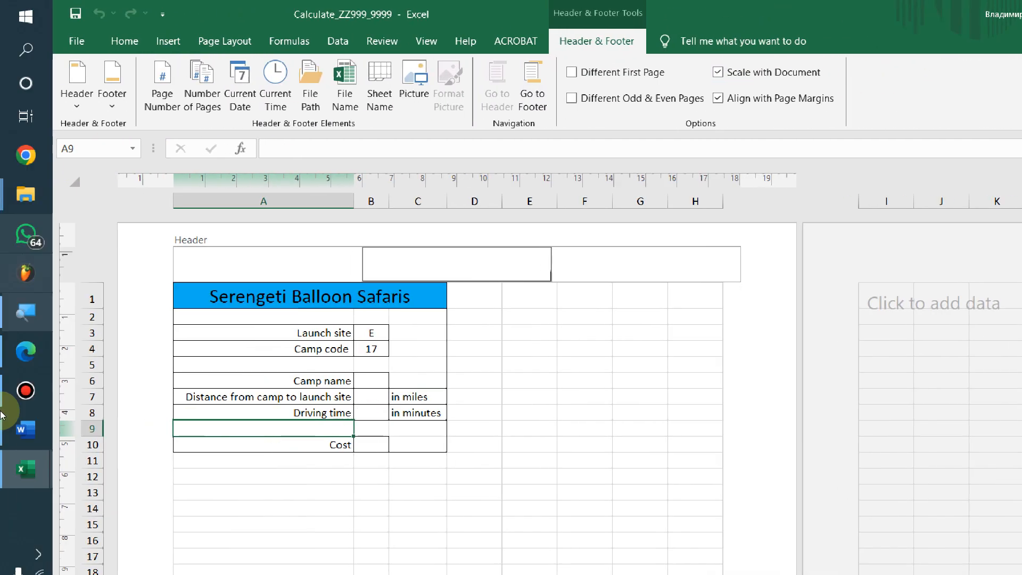
pyautogui.press('Tab')
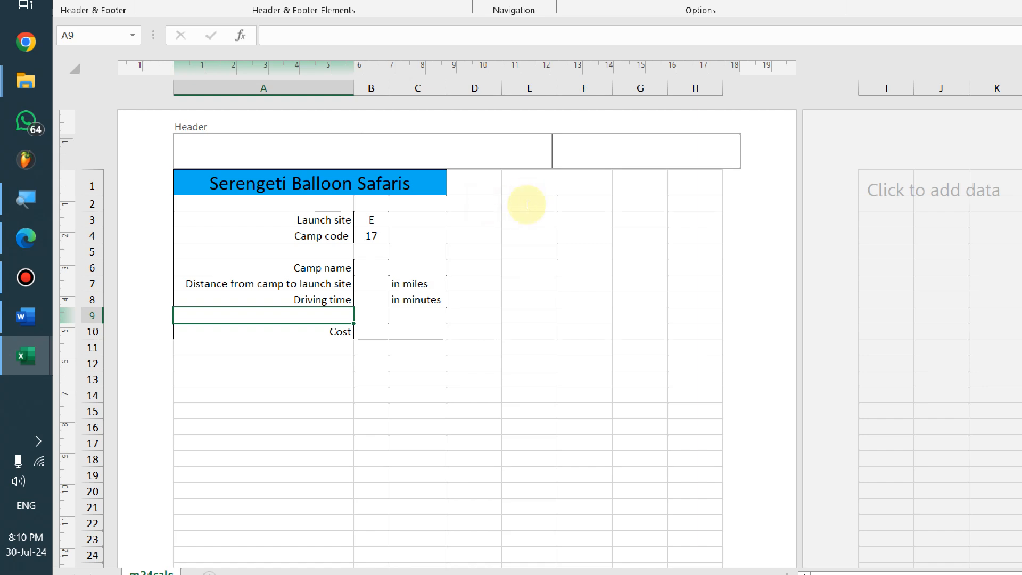
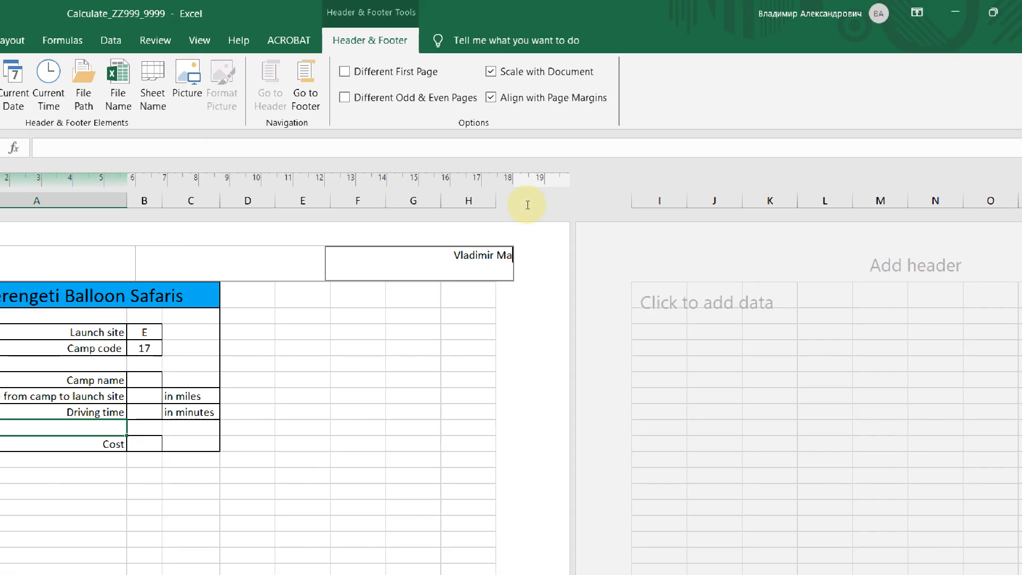
pyautogui.write(' ZZ')
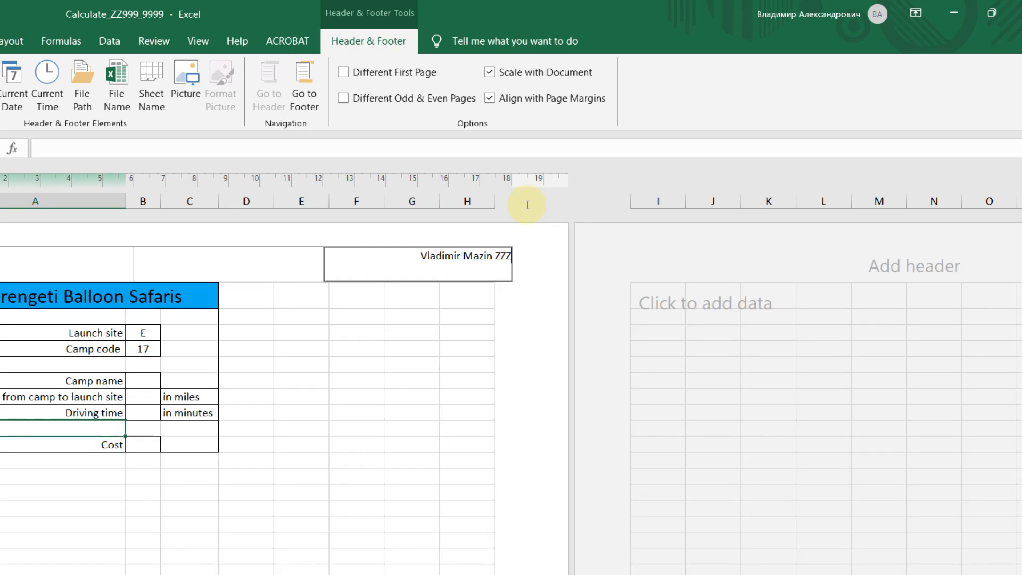
pyautogui.press('BackSpace')
pyautogui.write('9999')
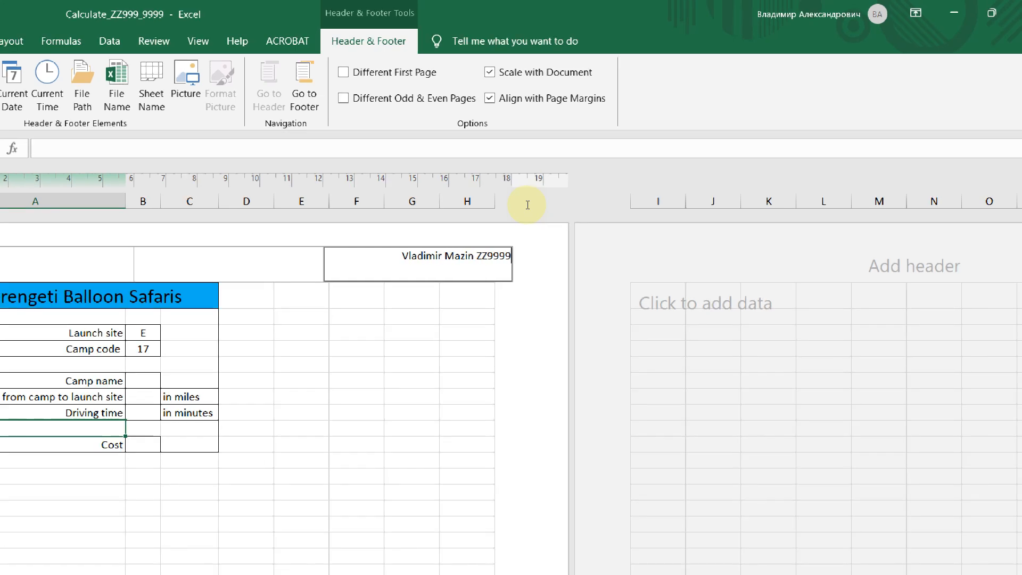
pyautogui.press('BackSpace')
pyautogui.write(' 9999')
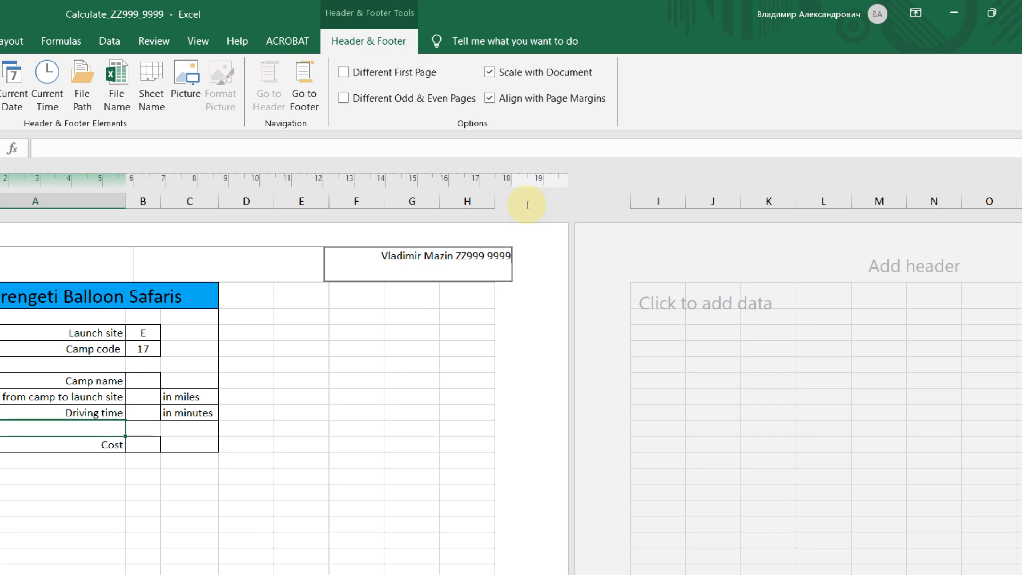
pyautogui.click(459, 264)
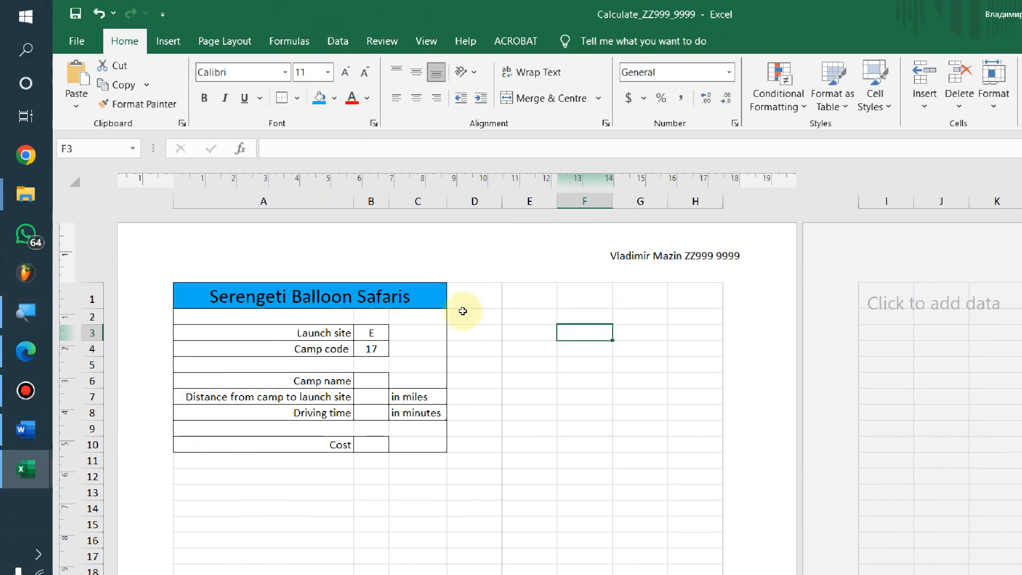
# Switch the Calculate sheet back to Normal view
pyautogui.click(426, 41)
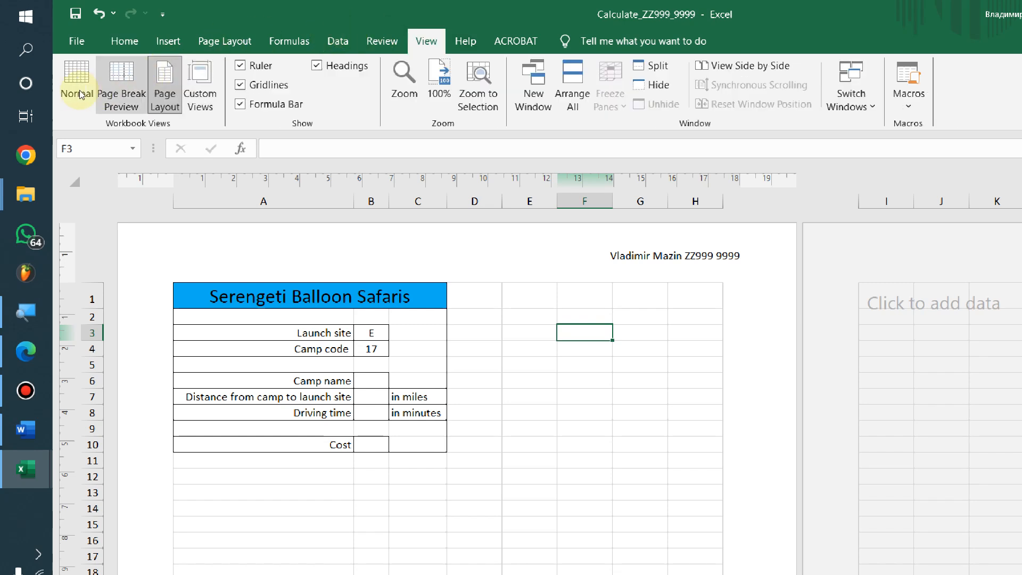
pyautogui.click(69, 79)
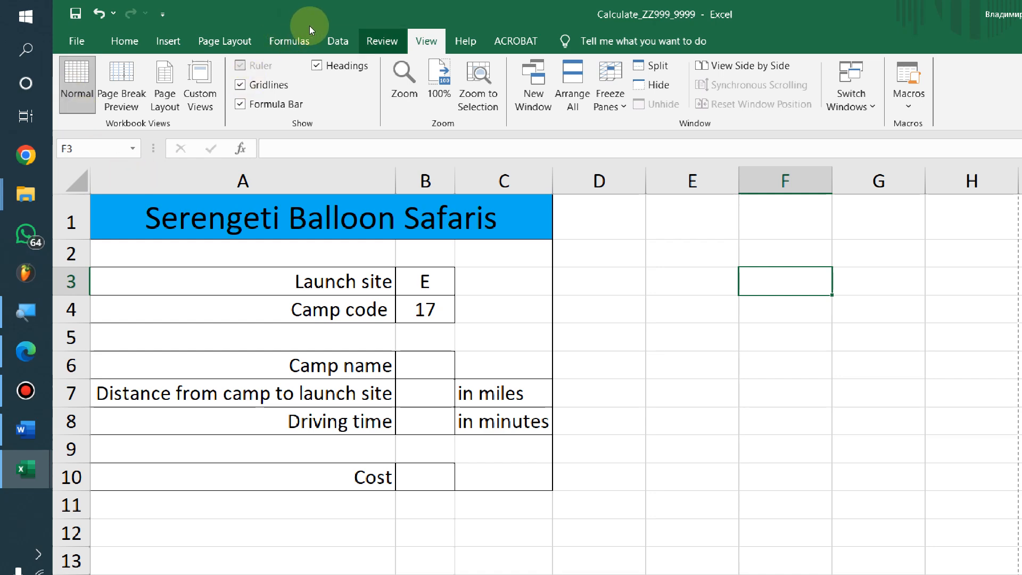
pyautogui.click(122, 41)
# Highlight B6 and m24distance.csv in question 12 of the exam paper
pyautogui.hotkey('alt', 'Tab')
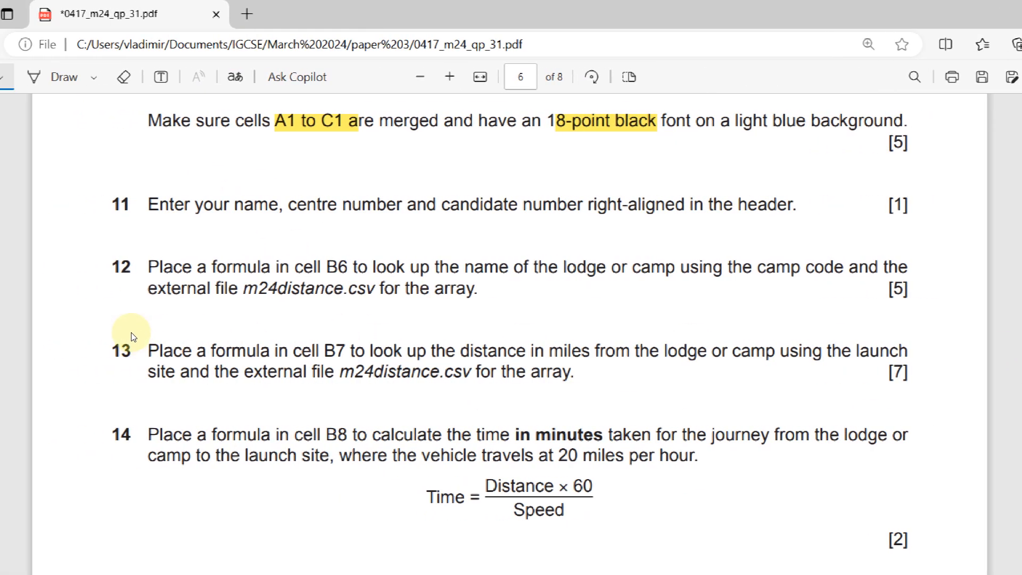
pyautogui.moveTo(323, 268); pyautogui.dragTo(353, 268)
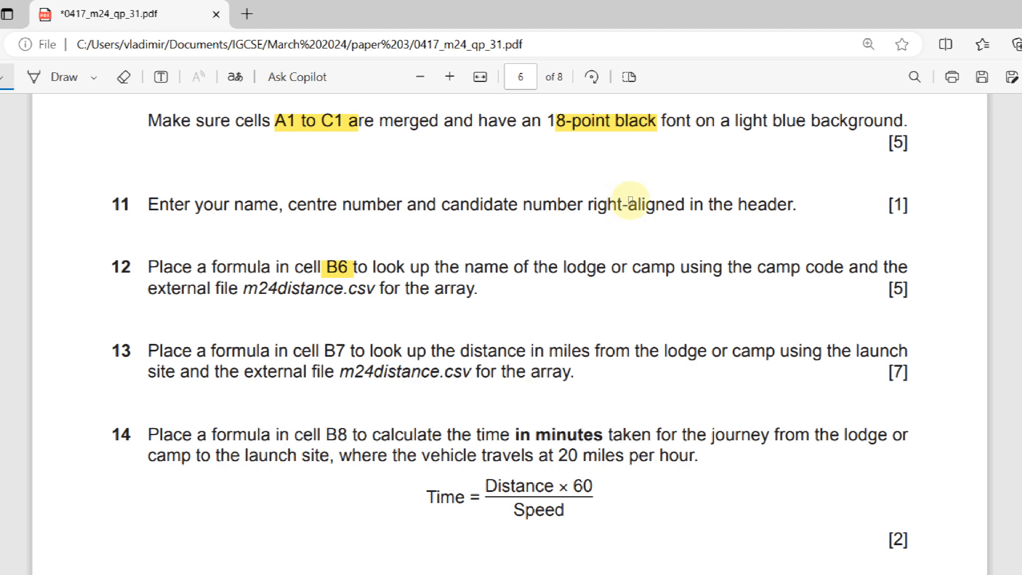
pyautogui.click(298, 232)
pyautogui.moveTo(321, 230); pyautogui.dragTo(406, 232)
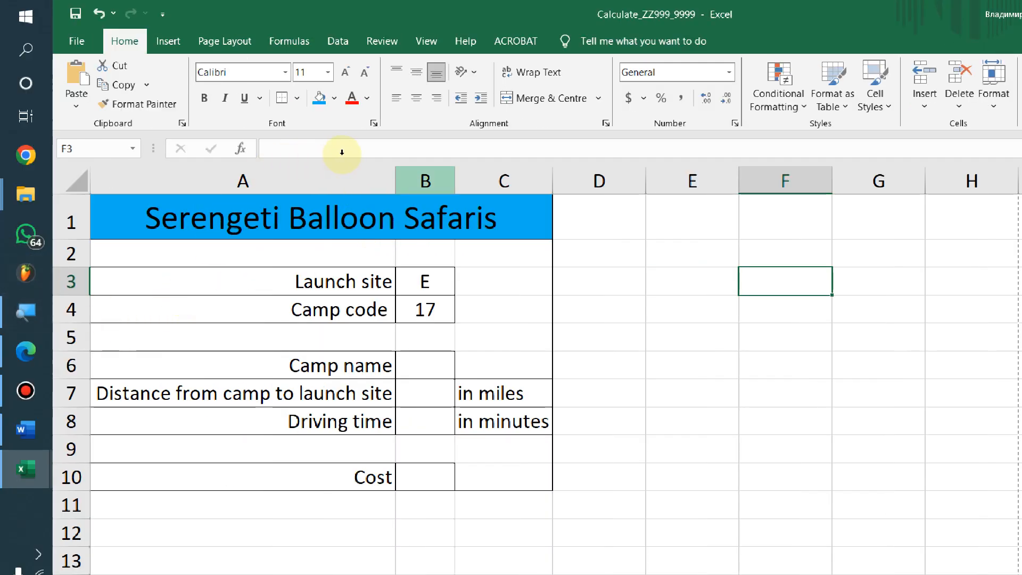
# Widen column B on the Calculate sheet and return to cell B6
pyautogui.click(429, 365)
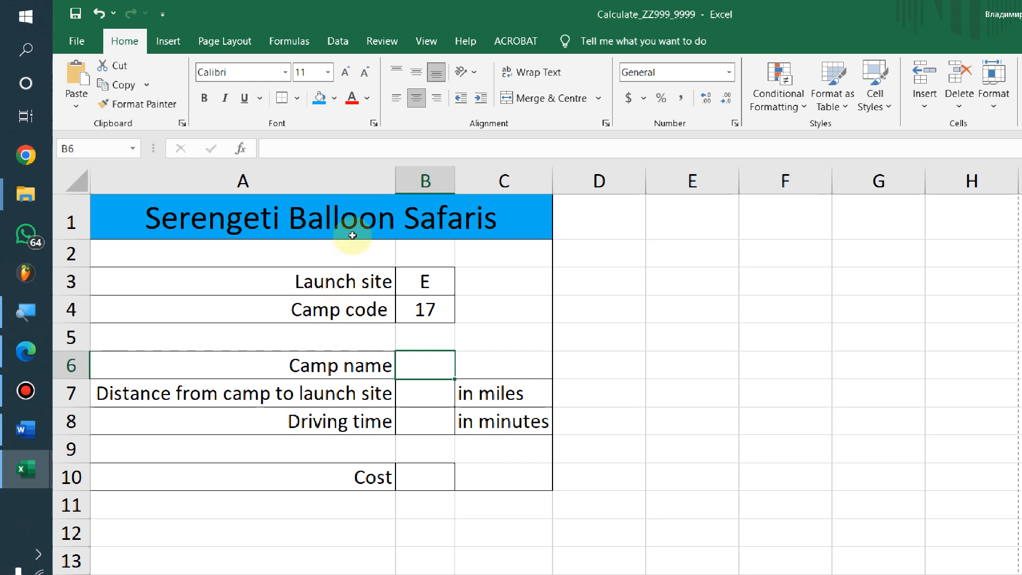
pyautogui.click(425, 311)
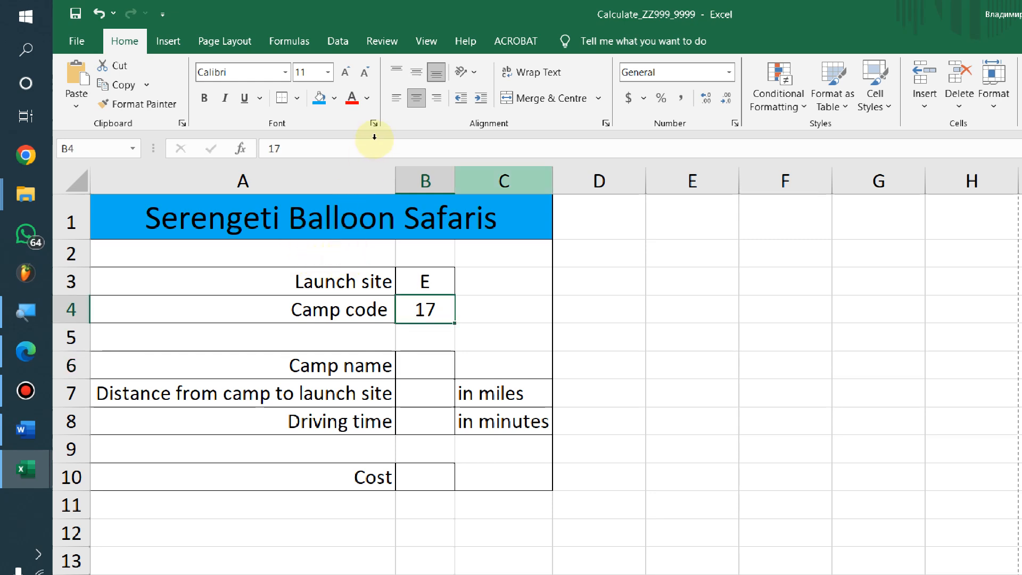
pyautogui.moveTo(455, 181); pyautogui.dragTo(471, 182)
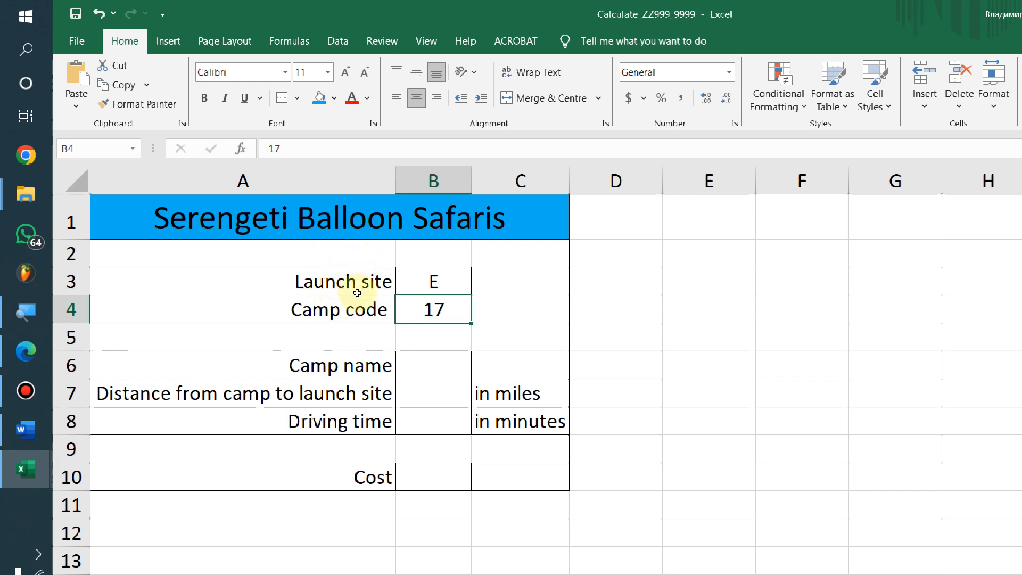
pyautogui.press('Down')
pyautogui.press('Down')
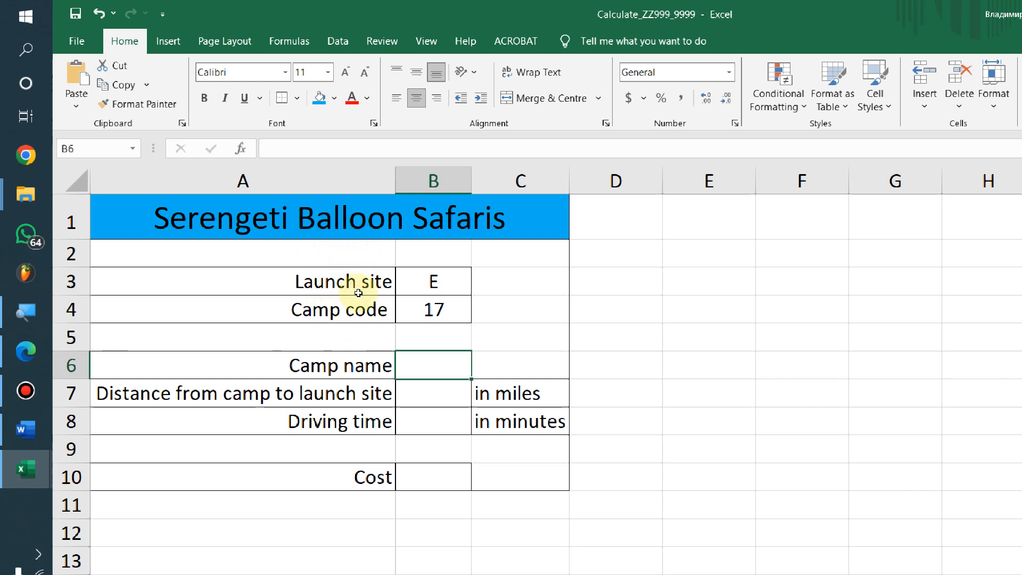
pyautogui.hotkey('alt', 'Tab')
pyautogui.hotkey('alt', 'Tab')
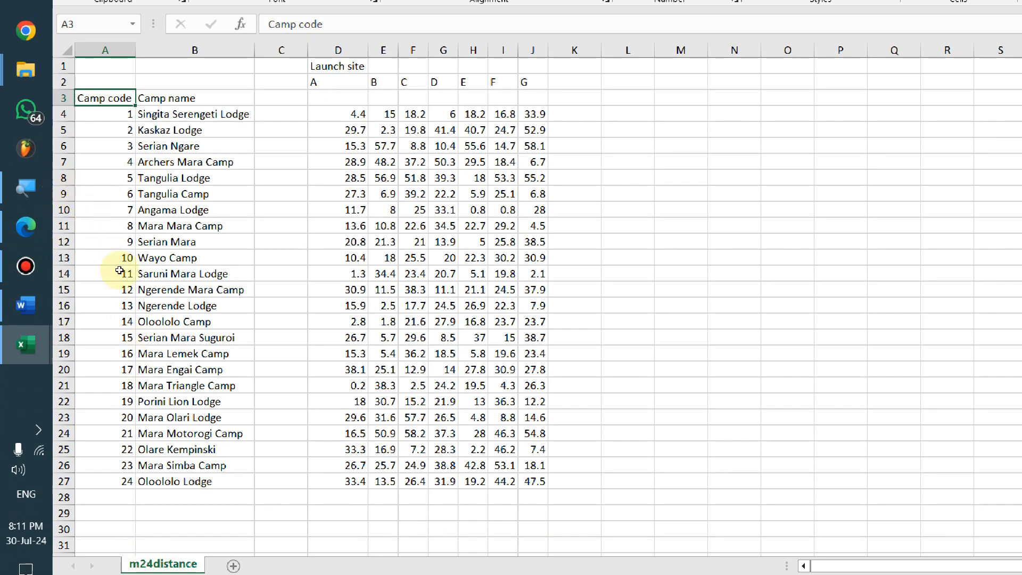
pyautogui.moveTo(105, 114); pyautogui.dragTo(91, 421)
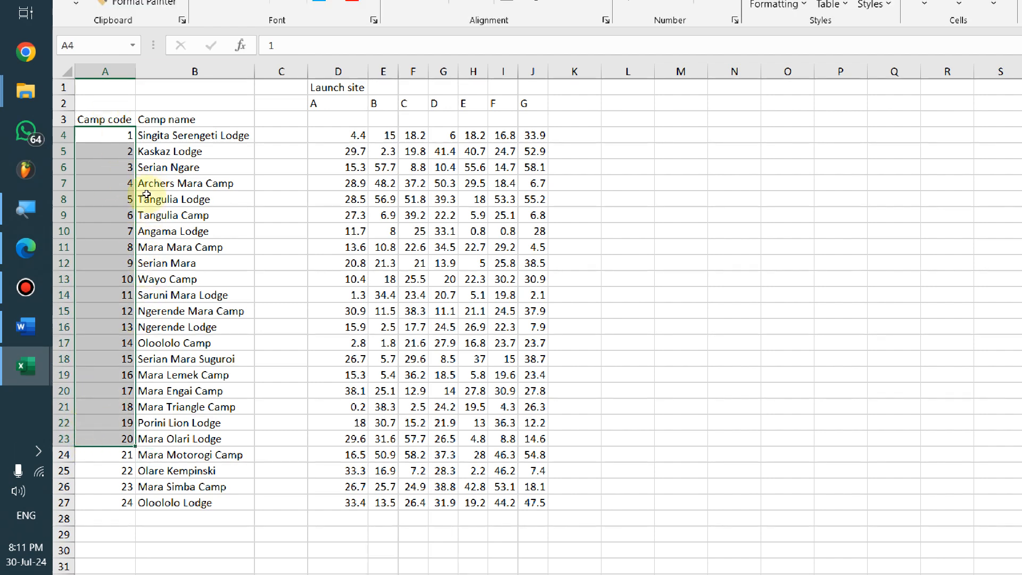
pyautogui.click(170, 130)
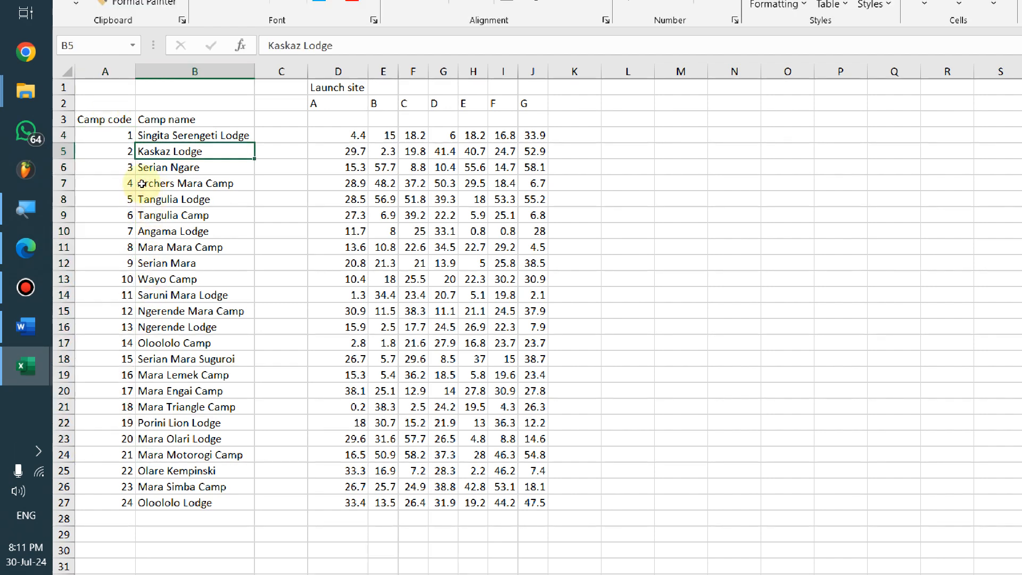
pyautogui.moveTo(142, 135); pyautogui.dragTo(152, 413)
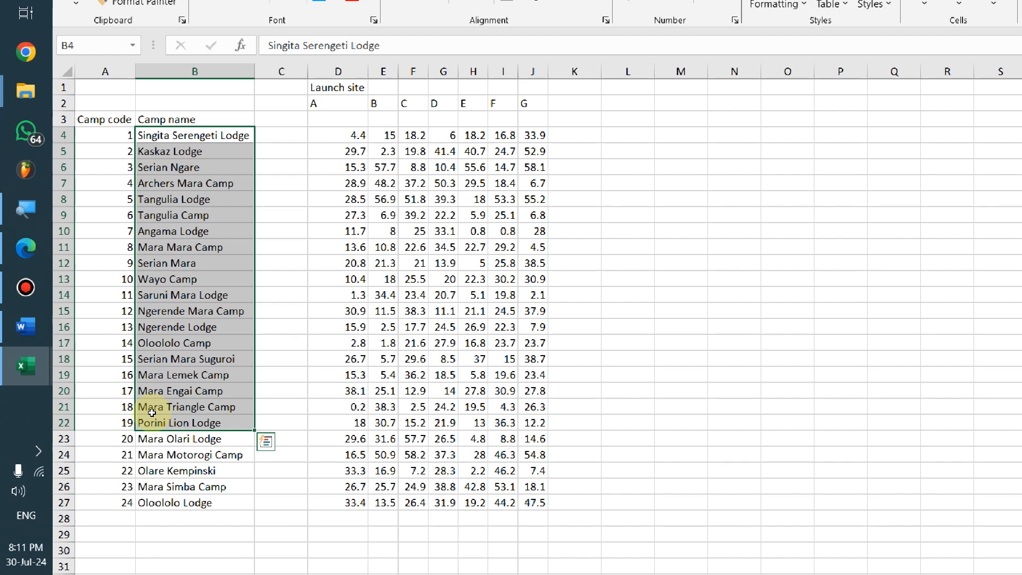
pyautogui.click(138, 360)
pyautogui.click(118, 397)
pyautogui.press('Right')
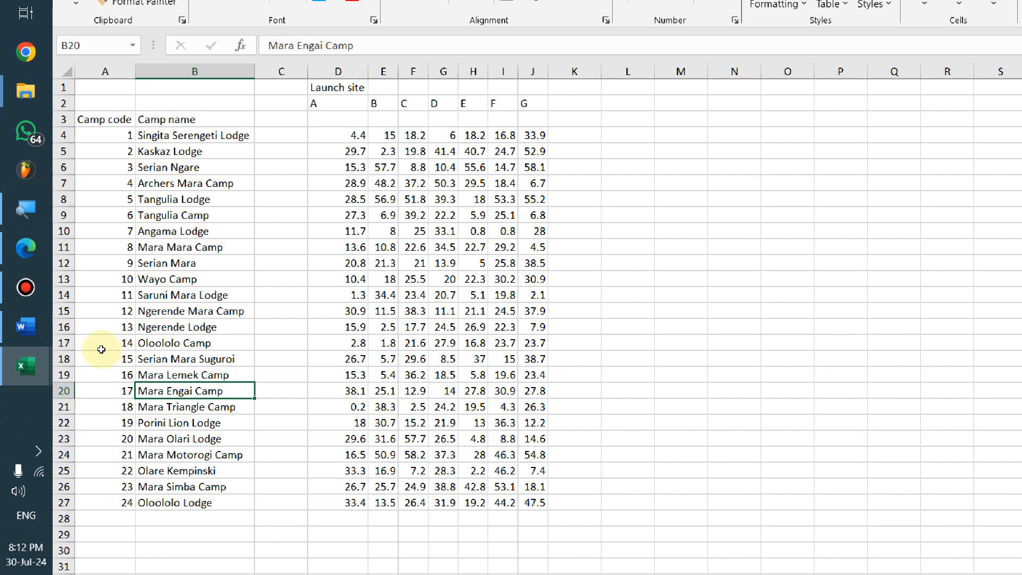
pyautogui.hotkey('ctrl', 'pageup')
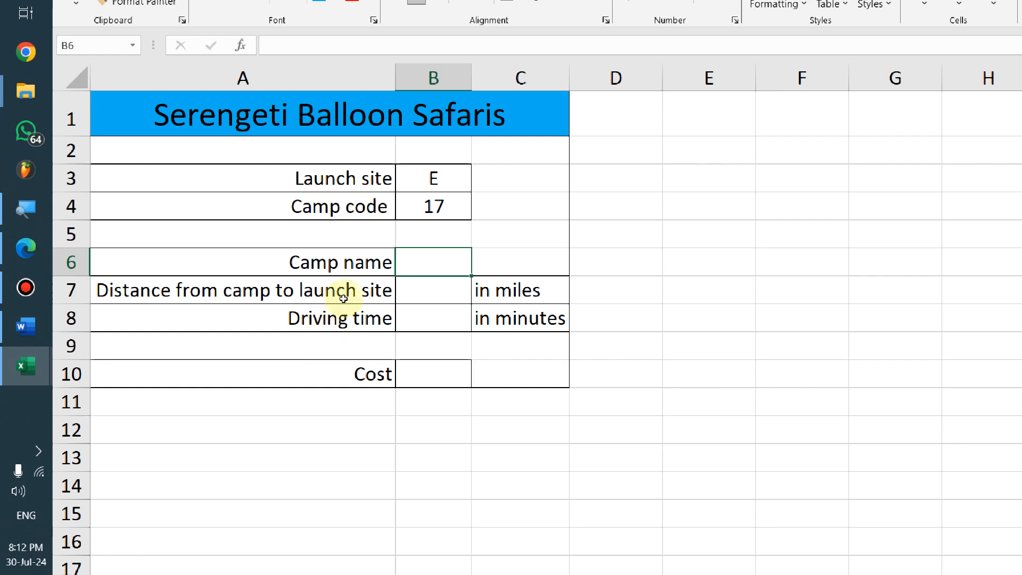
# Start =VLOOKUP( in B6 with camp code B4 as the lookup value, followed by a comma
pyautogui.press('F2')
pyautogui.write('=')
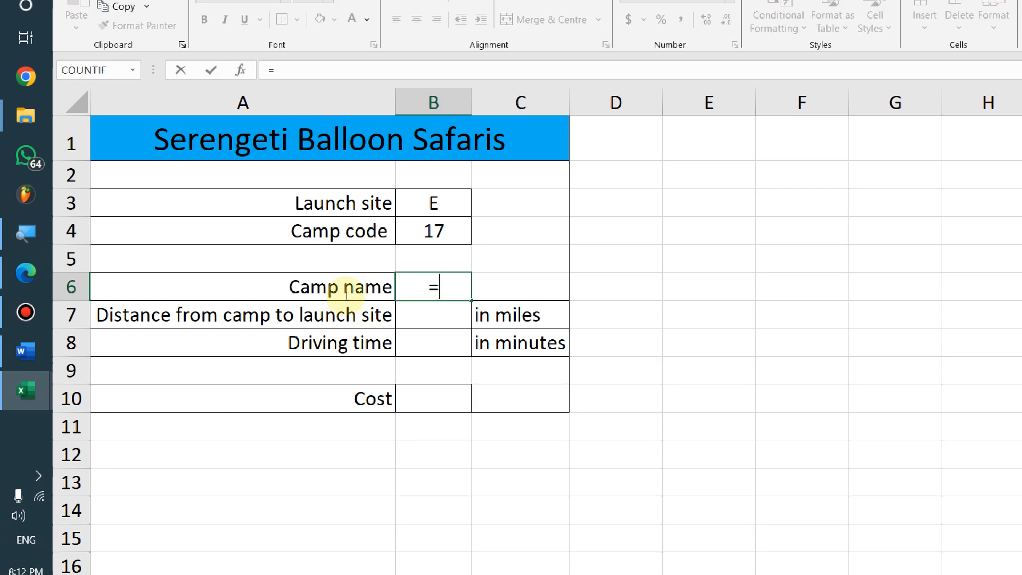
pyautogui.write('VLOOKUP(')
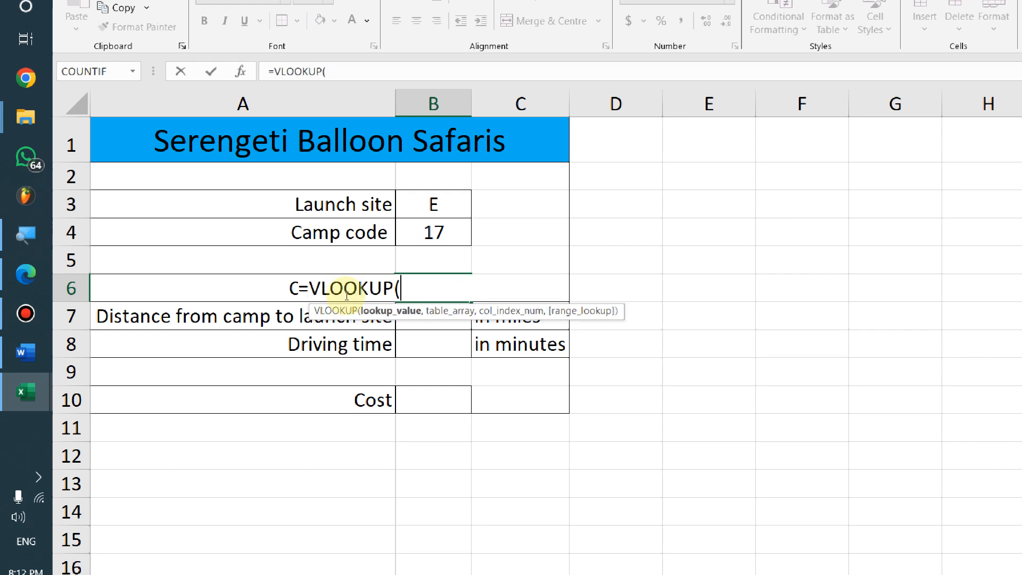
pyautogui.hotkey('alt', 'Tab')
pyautogui.hotkey('alt', 'Tab')
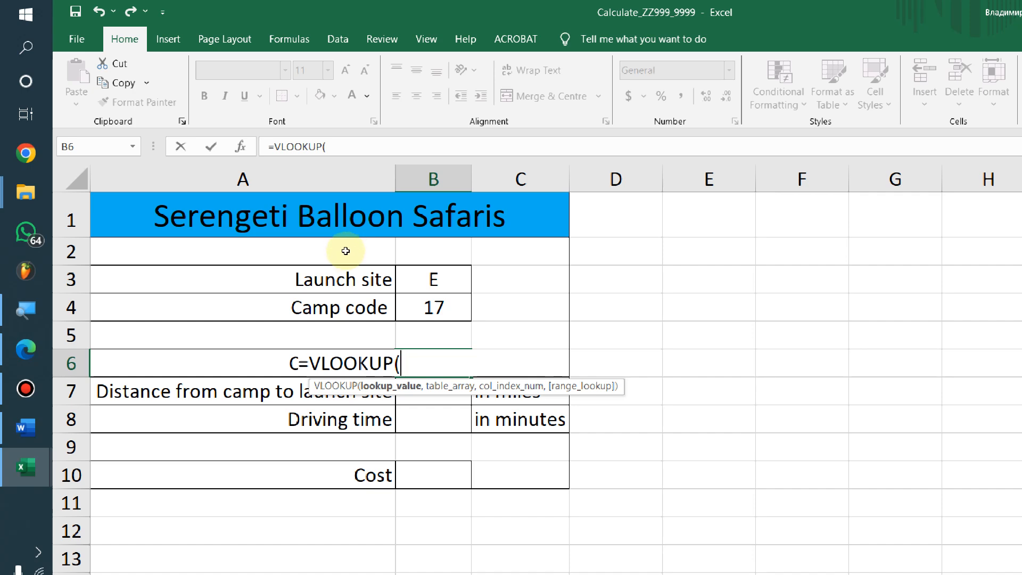
pyautogui.press('Up')
pyautogui.press('Up')
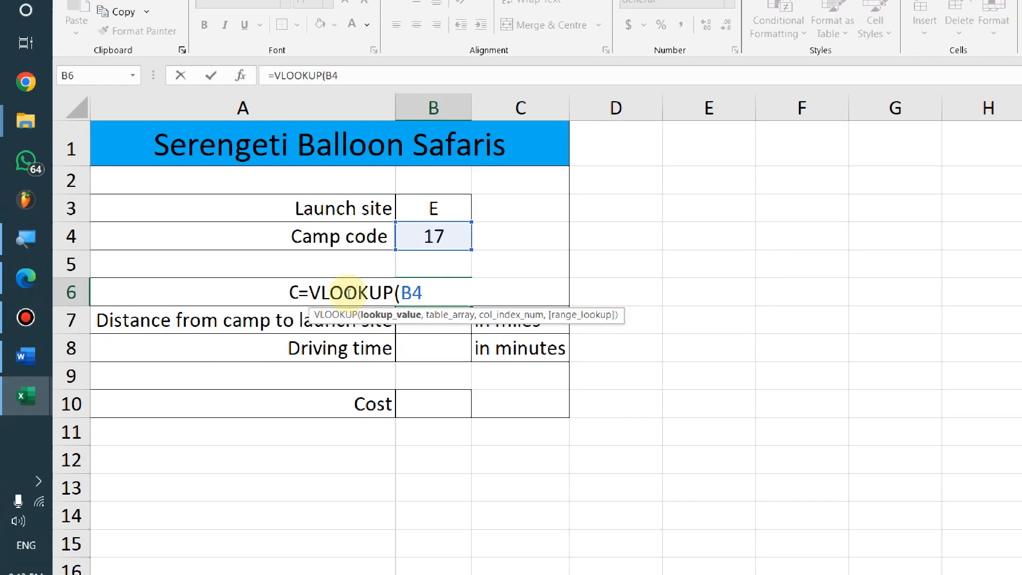
pyautogui.write(',')
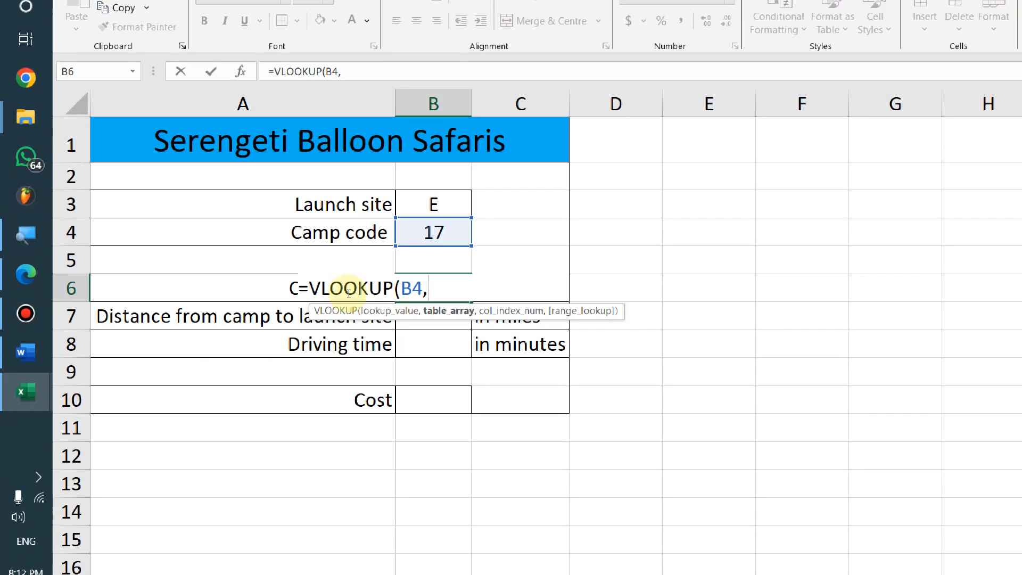
pyautogui.hotkey('ctrl', 'pagedown')
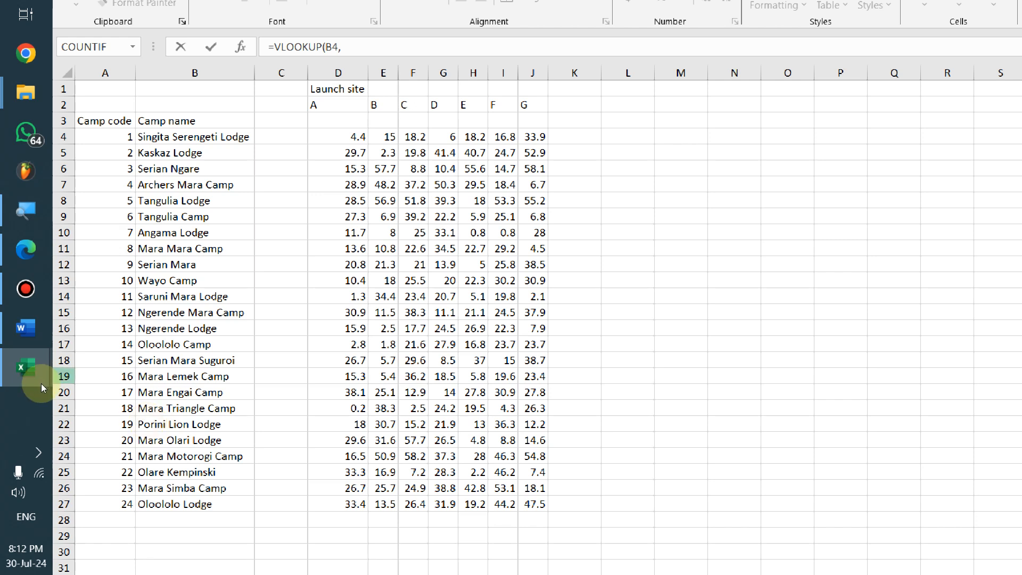
# Add m24distance $A$4:$B$27 as the table array and 2 as the column index
pyautogui.moveTo(102, 137); pyautogui.dragTo(168, 501)
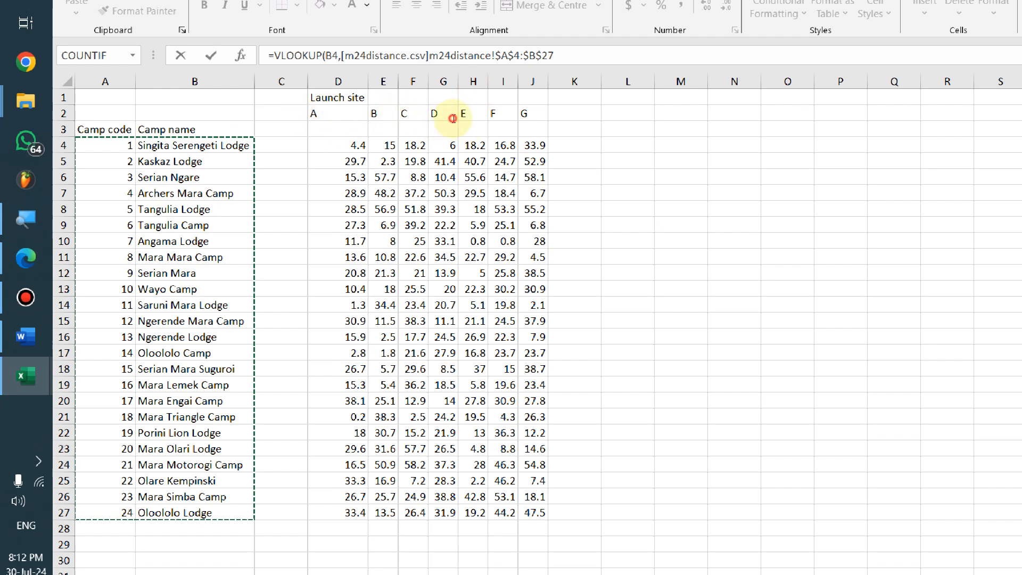
pyautogui.click(453, 118)
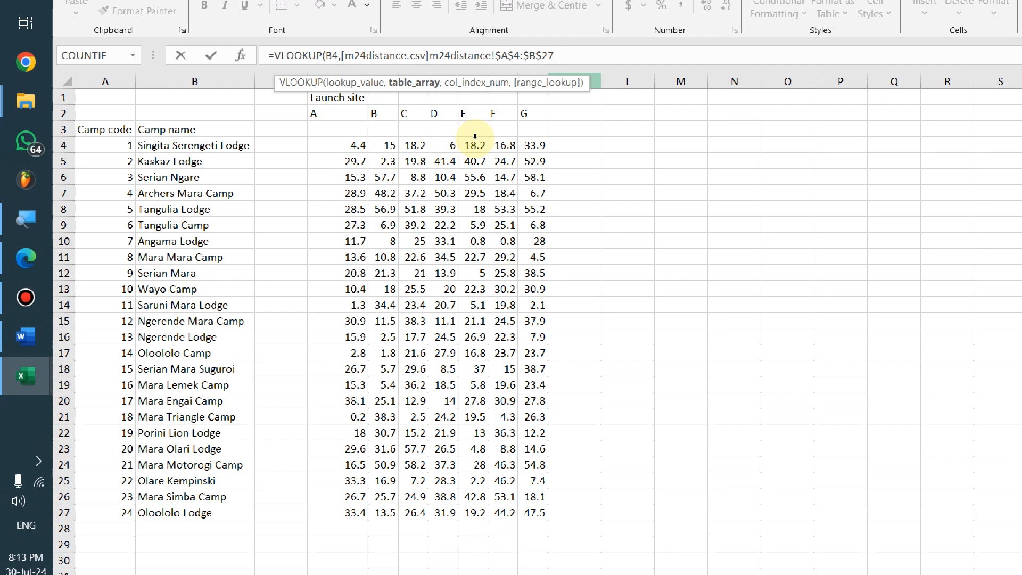
pyautogui.write(',')
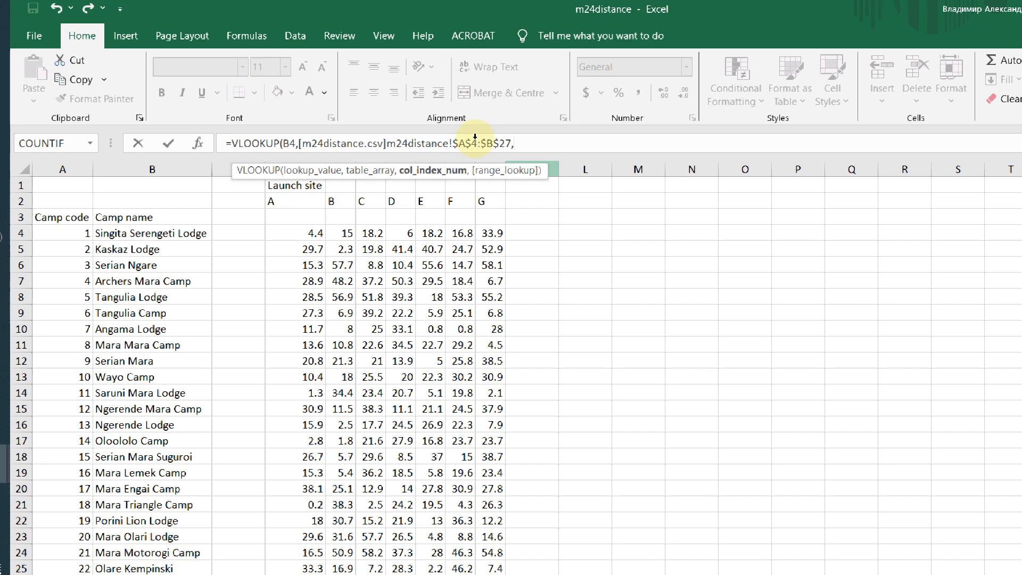
pyautogui.hotkey('alt', 'Tab')
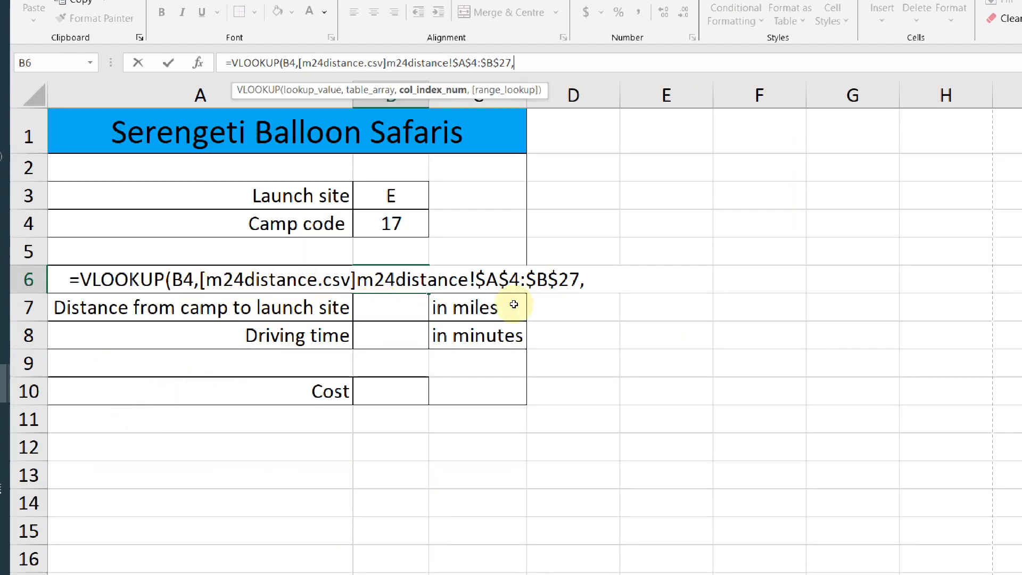
pyautogui.hotkey('alt', 'Tab')
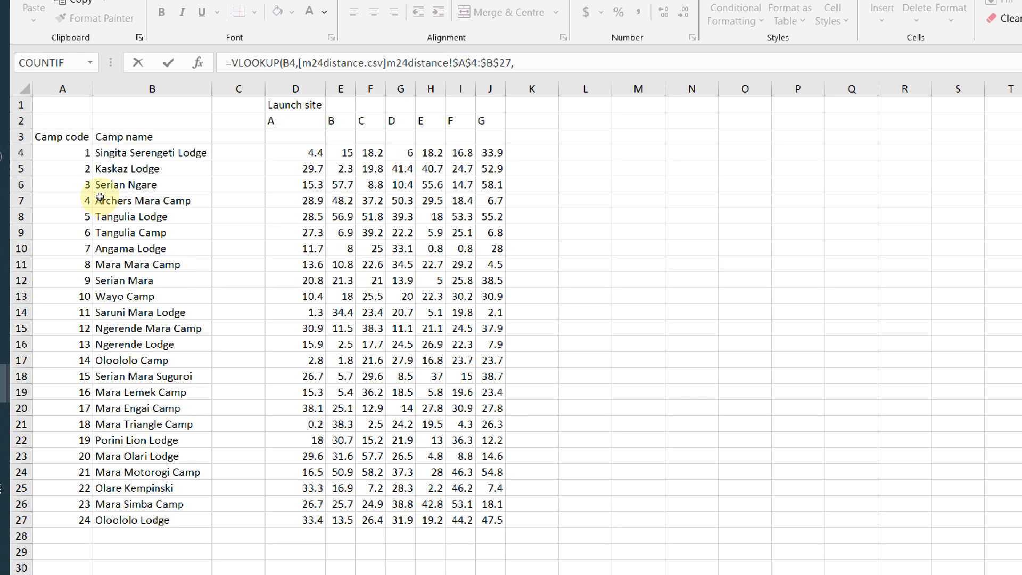
pyautogui.write('2')
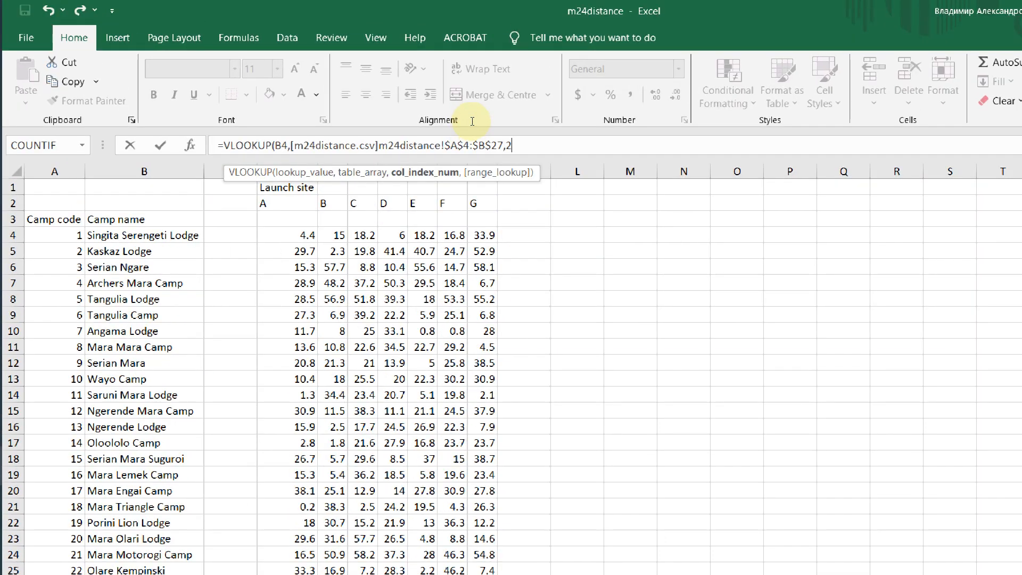
pyautogui.write(',0')
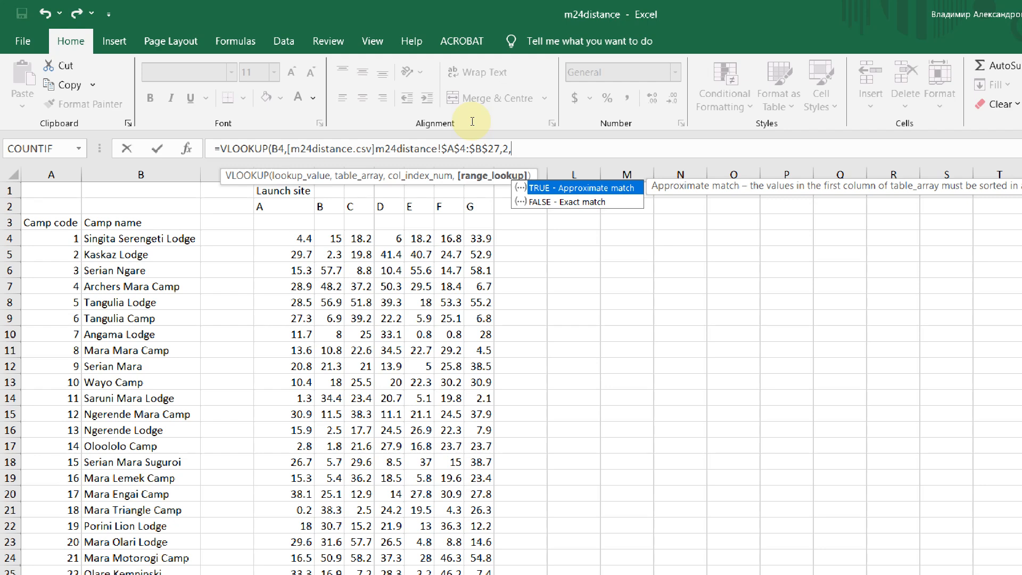
# Close the VLOOKUP with exact match 0 so B6 shows Mara Engai Camp, then AutoFit column B
pyautogui.write('0)')
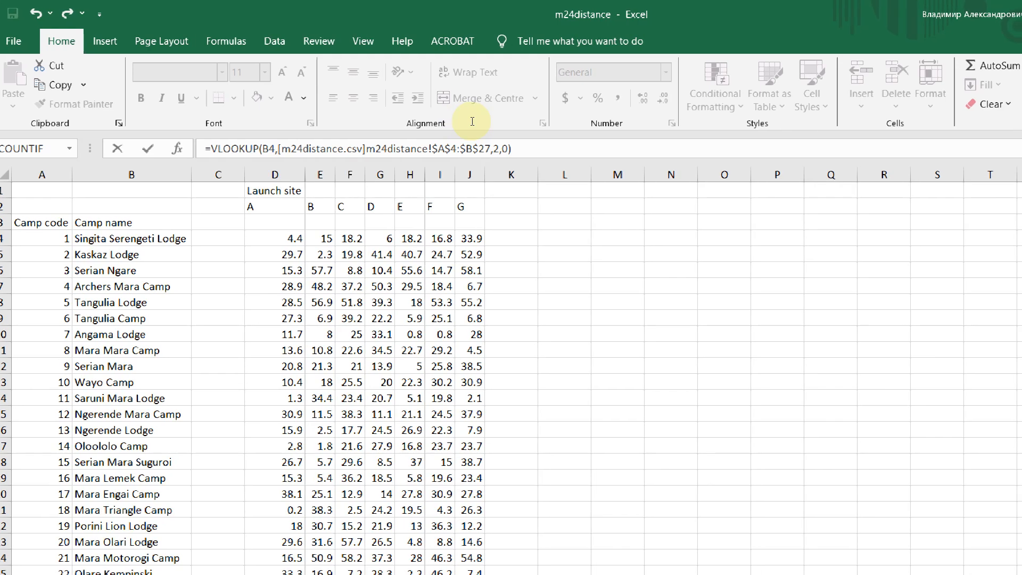
pyautogui.press('Return')
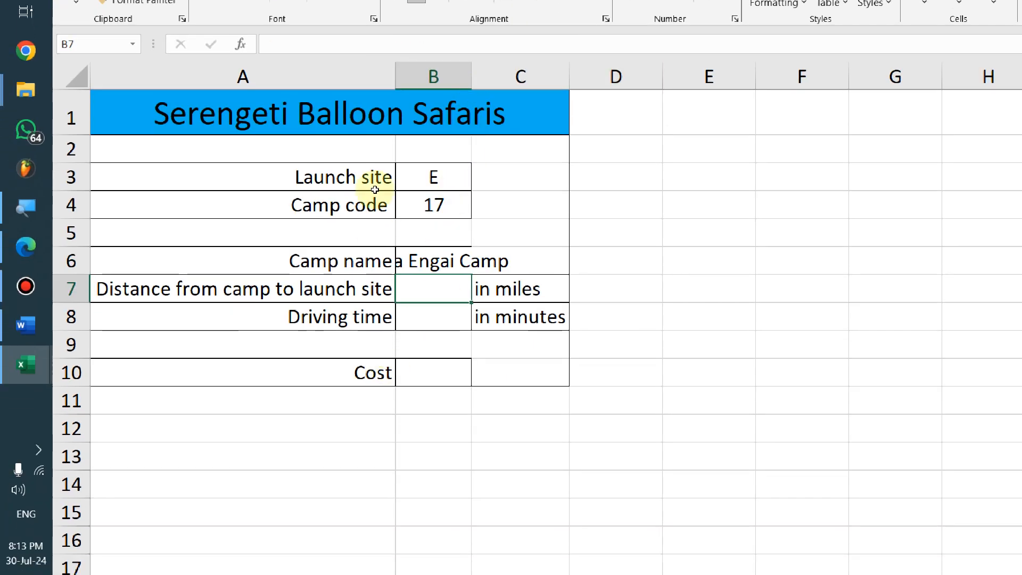
pyautogui.hotkey('alt', 'h')
pyautogui.press('o')
pyautogui.press('i')
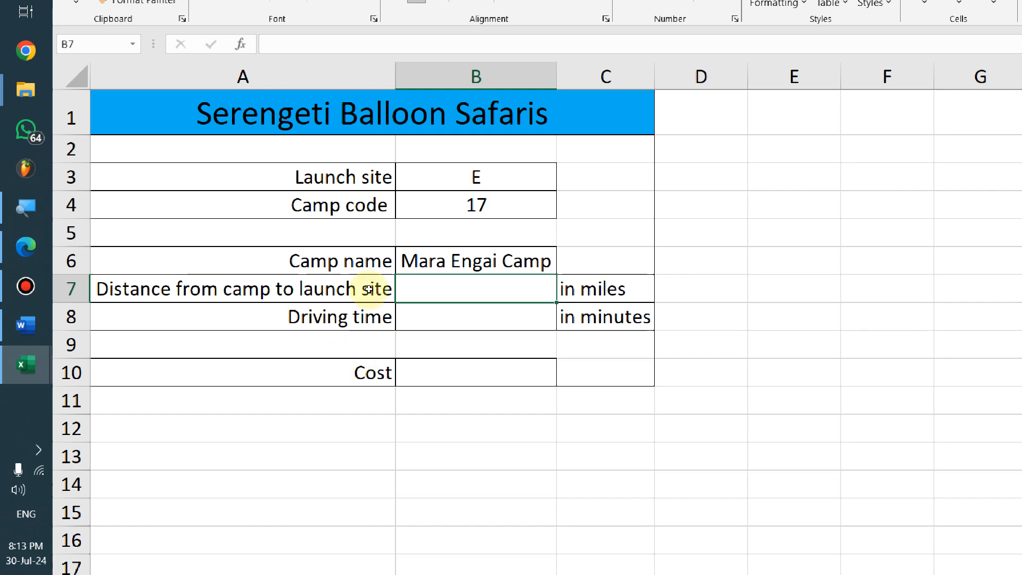
pyautogui.hotkey('alt', 'Tab')
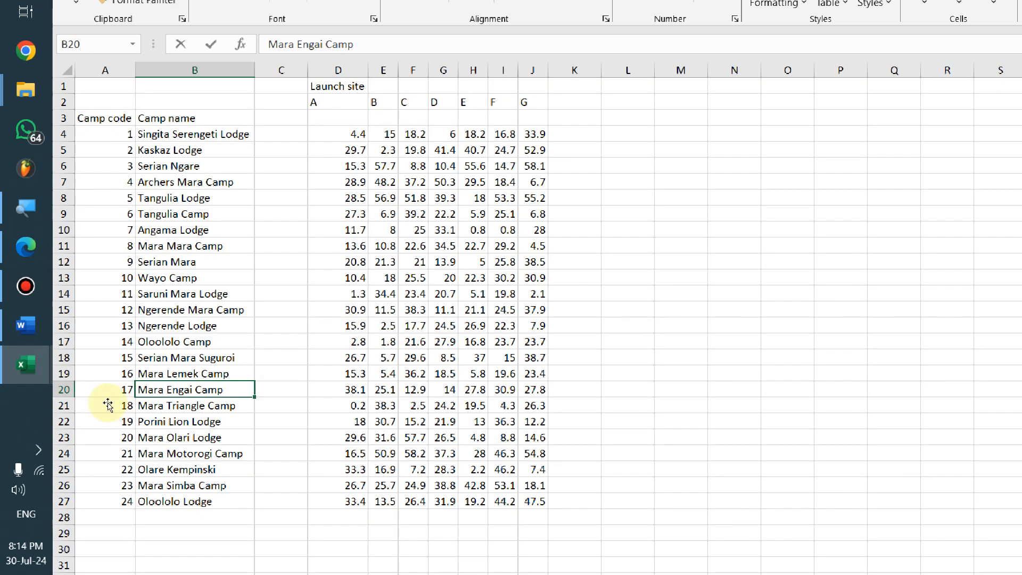
# Select the m24distance.csv file name and the $A$4:$B$27 range inside B6's VLOOKUP formula
pyautogui.hotkey('alt', 'Tab')
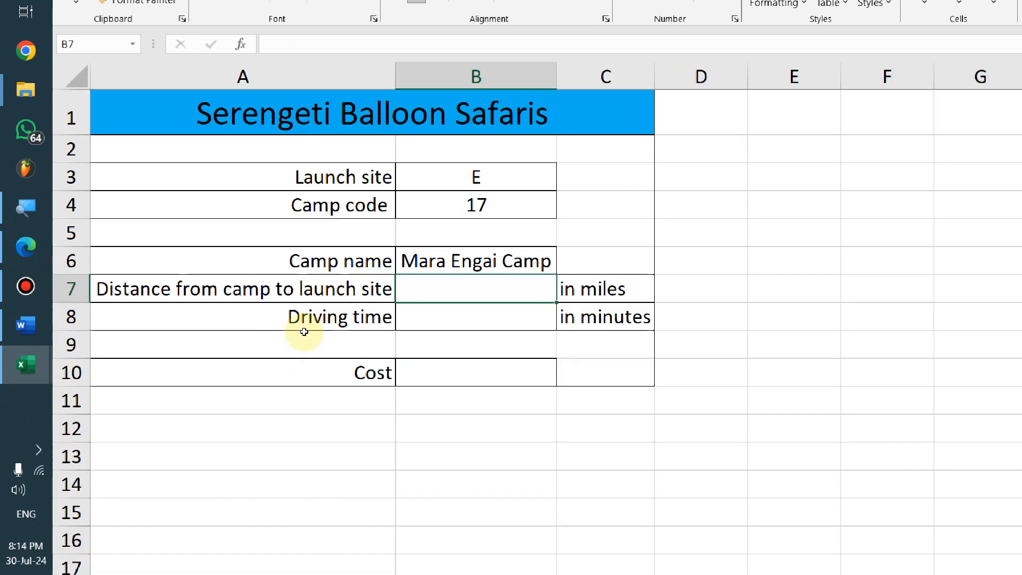
pyautogui.doubleClick(485, 266)
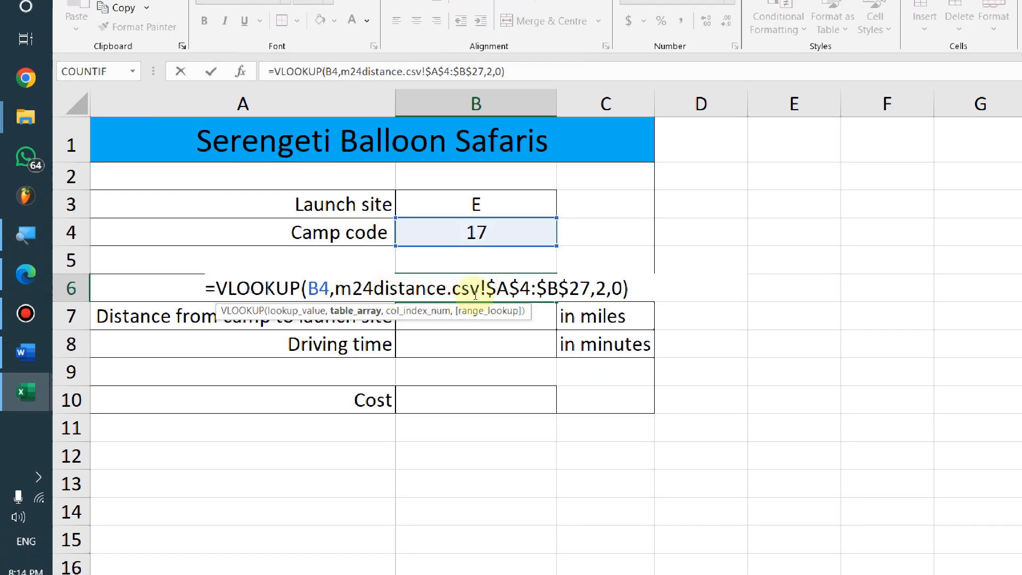
pyautogui.moveTo(335, 288); pyautogui.dragTo(371, 288)
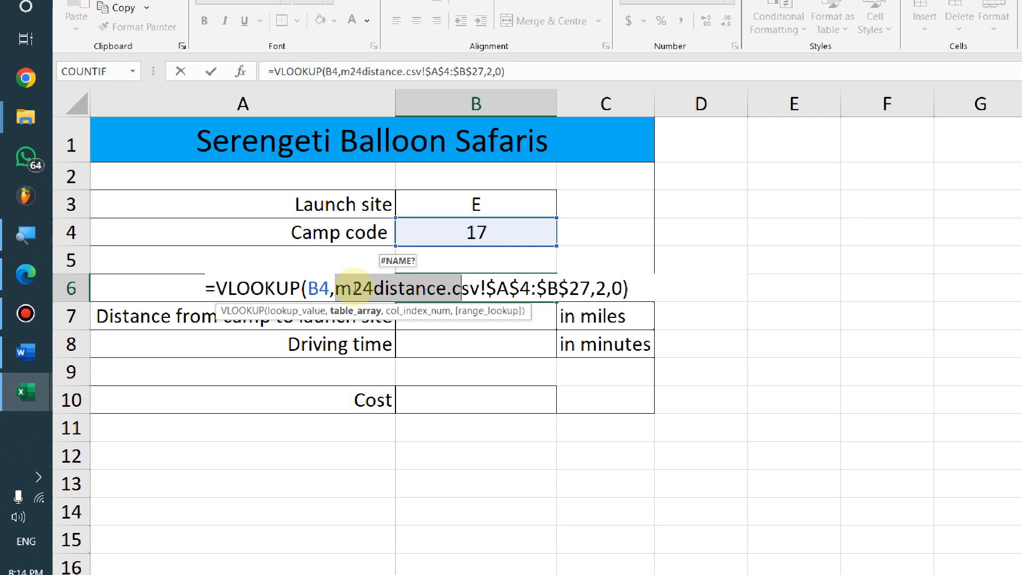
pyautogui.click(338, 286)
pyautogui.moveTo(268, 292); pyautogui.dragTo(389, 301)
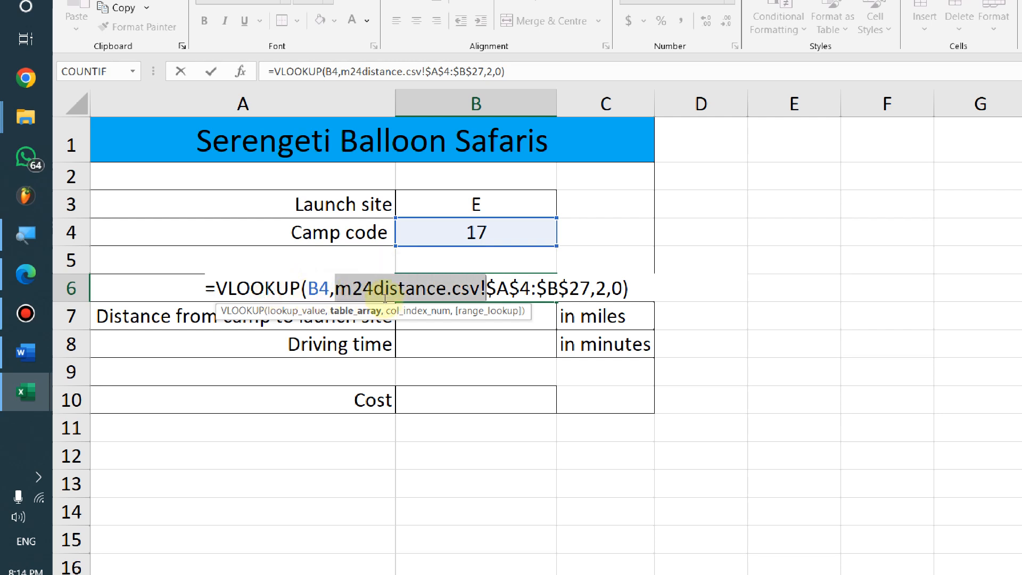
pyautogui.click(379, 296)
pyautogui.moveTo(377, 295); pyautogui.dragTo(269, 295)
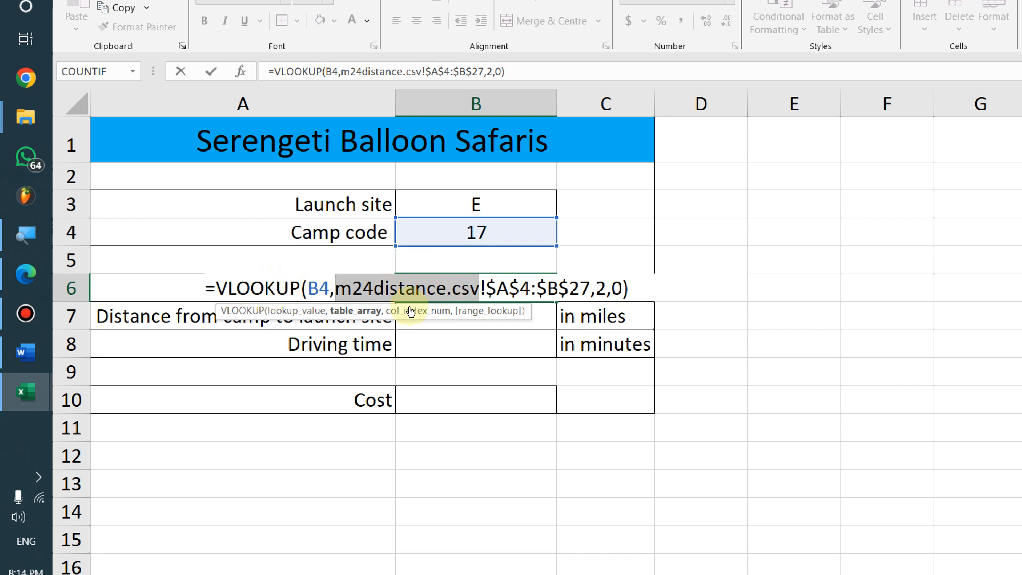
pyautogui.press('Right')
pyautogui.press('Right')
pyautogui.hotkey('shift', 'Right')
pyautogui.hotkey('shift', 'Right')
pyautogui.hotkey('shift', 'Right')
pyautogui.hotkey('shift', 'Right')
pyautogui.hotkey('shift', 'Right')
pyautogui.hotkey('shift', 'Right')
pyautogui.hotkey('shift', 'Right')
pyautogui.hotkey('shift', 'Right')
pyautogui.hotkey('shift', 'Right')
pyautogui.hotkey('shift', 'Right')
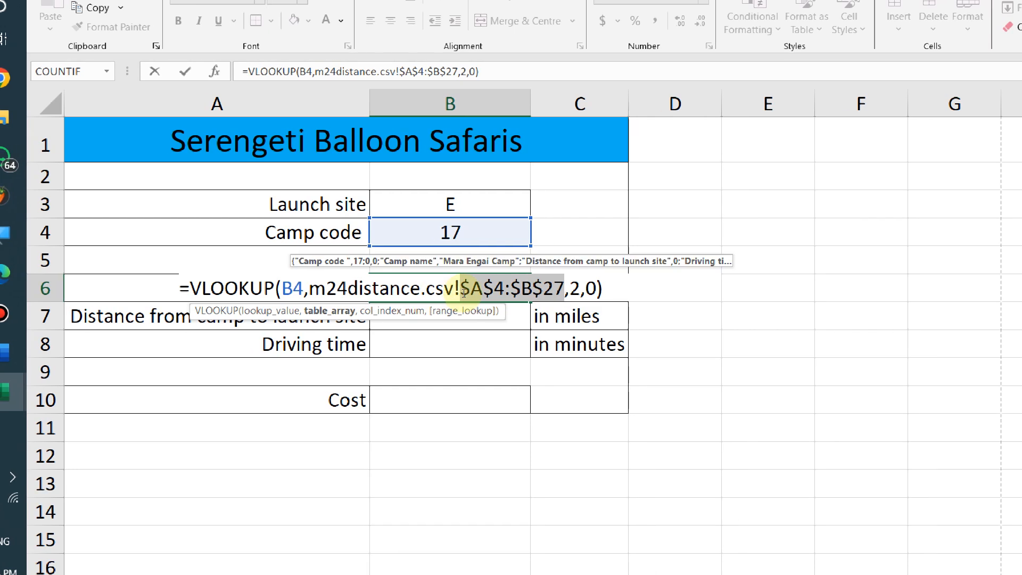
# Cancel every edit so B6 keeps =VLOOKUP(B4,m24distance.csv!$A$4:$B$27,2,0) unchanged
pyautogui.click(413, 322)
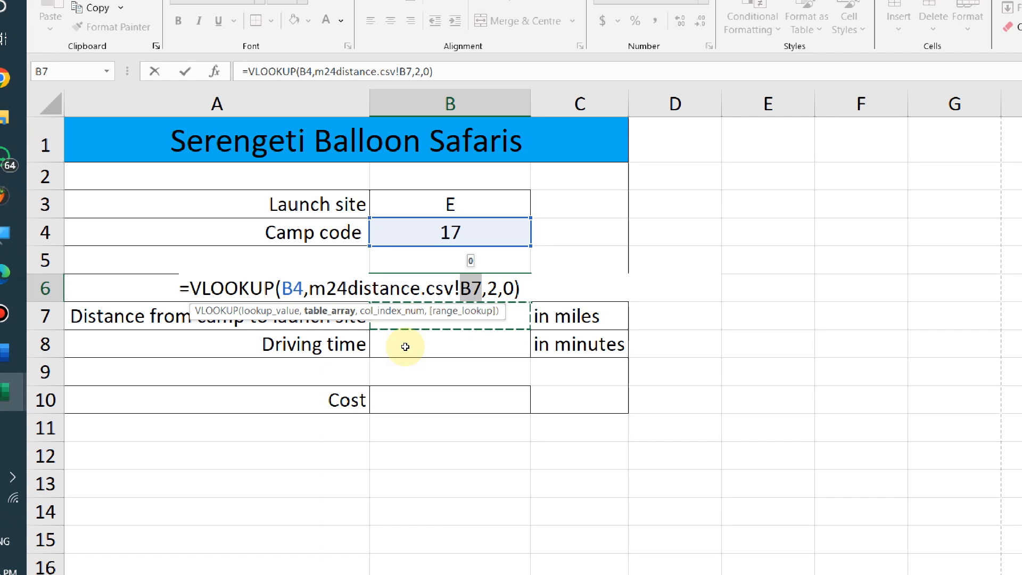
pyautogui.press('Escape')
pyautogui.doubleClick(438, 288)
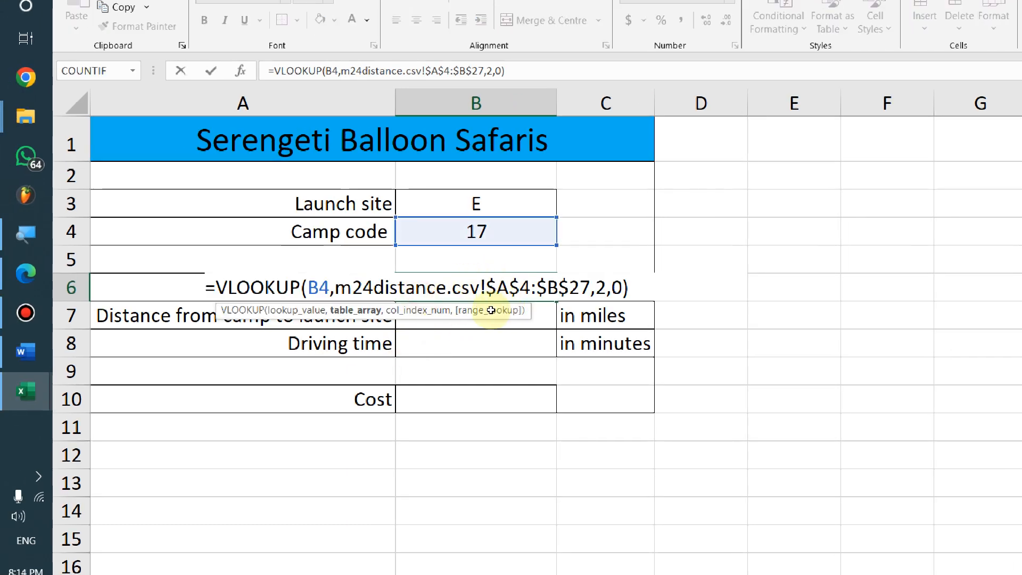
pyautogui.press('Escape')
pyautogui.doubleClick(392, 297)
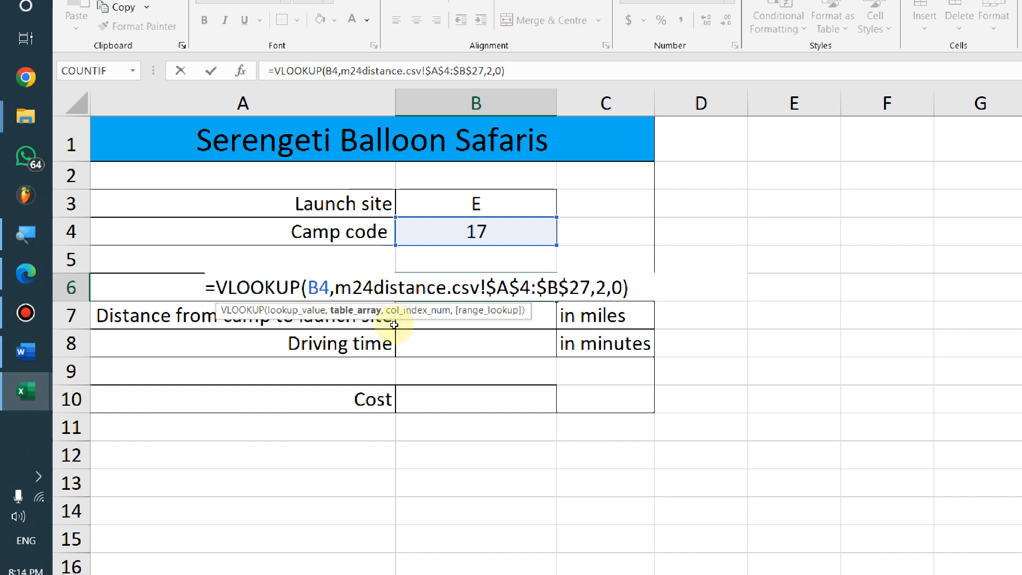
pyautogui.press('Escape')
pyautogui.hotkey('alt', 'Tab')
# Read exam questions 12–14 in the Edge PDF, then return to the m24distance workbook
pyautogui.hotkey('alt', 'Tab')
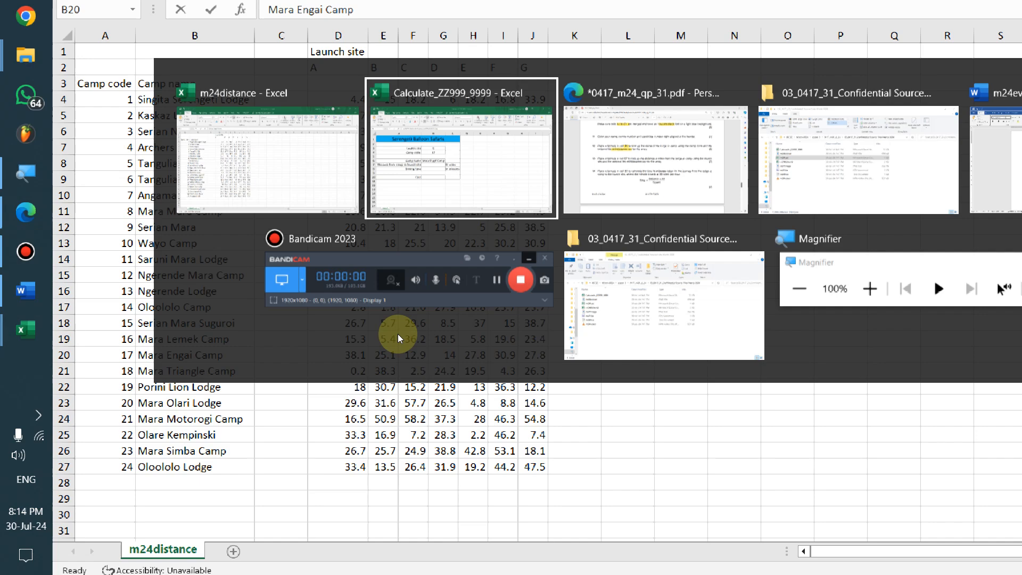
pyautogui.hotkey('alt', 'Tab')
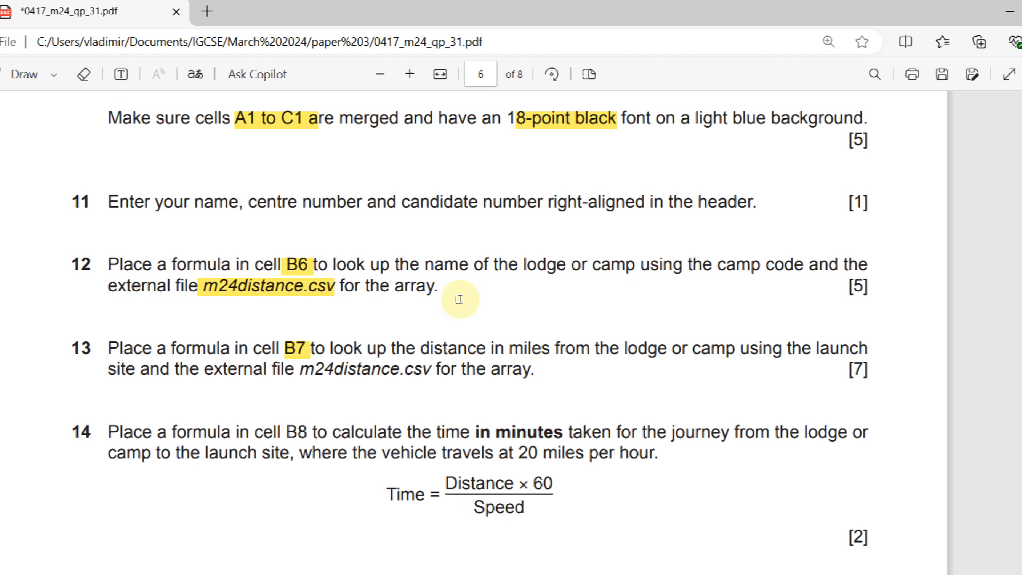
pyautogui.hotkey('alt', 'Tab')
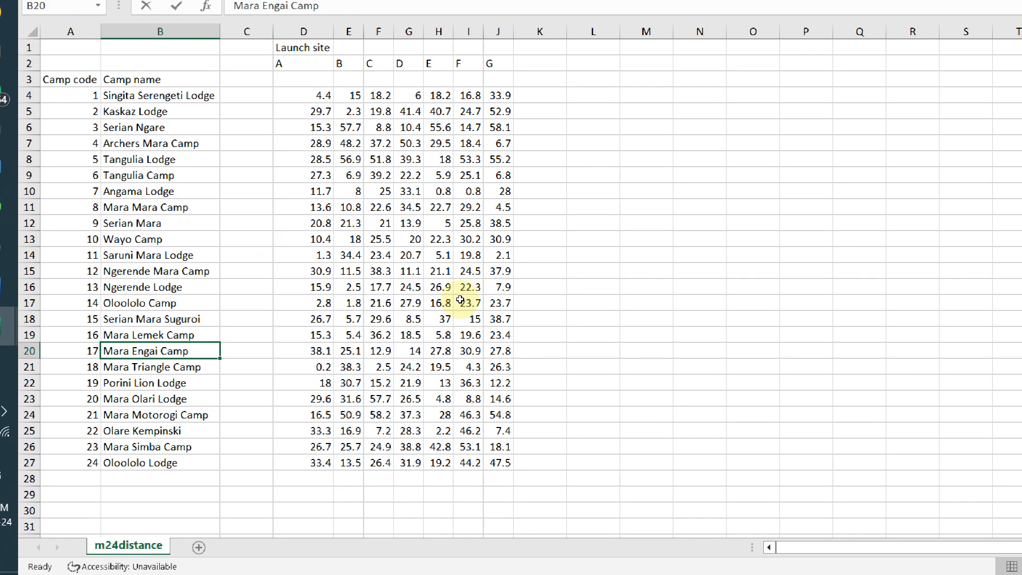
# Compare the m24distance table with the m24calc sheet and select distance cell B7
pyautogui.hotkey('alt', 'Tab')
pyautogui.hotkey('alt', 'Tab')
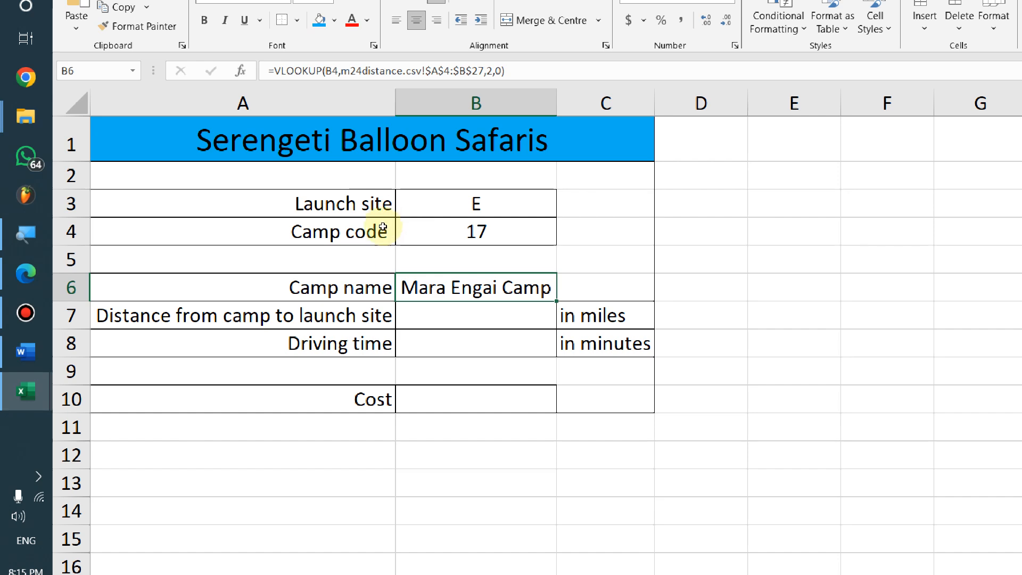
pyautogui.hotkey('alt', 'Tab')
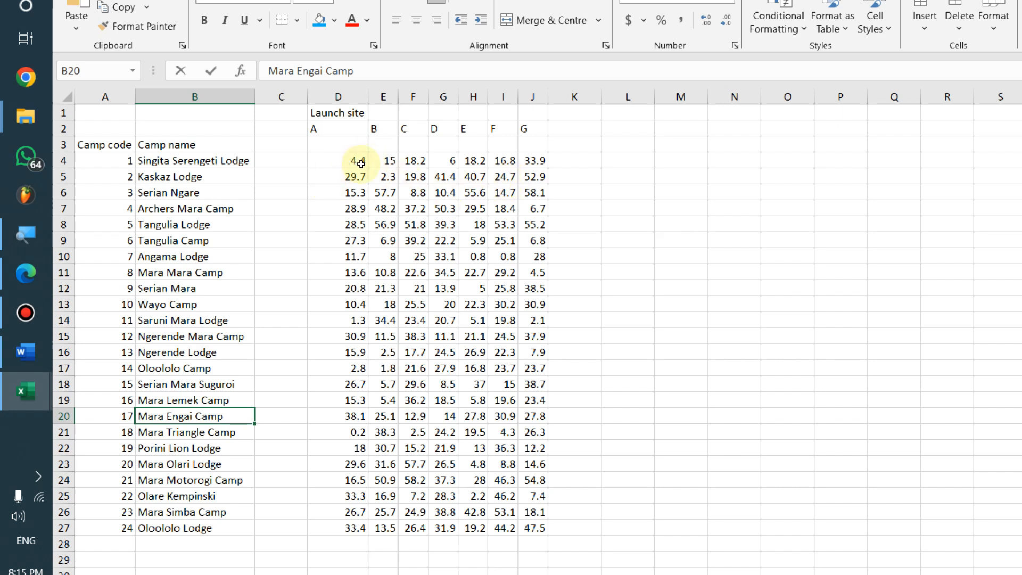
pyautogui.hotkey('alt', 'Tab')
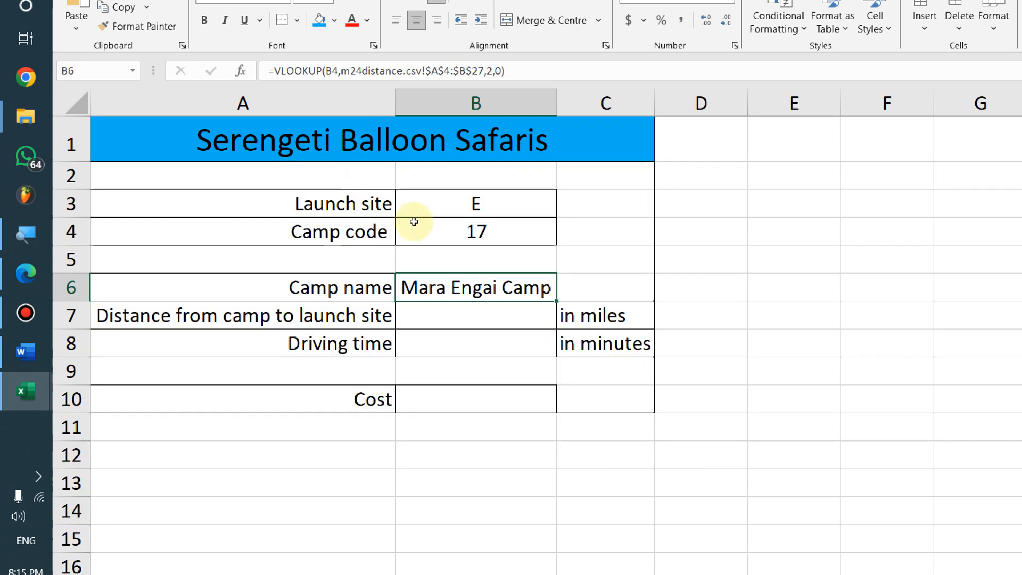
pyautogui.hotkey('alt', 'Tab')
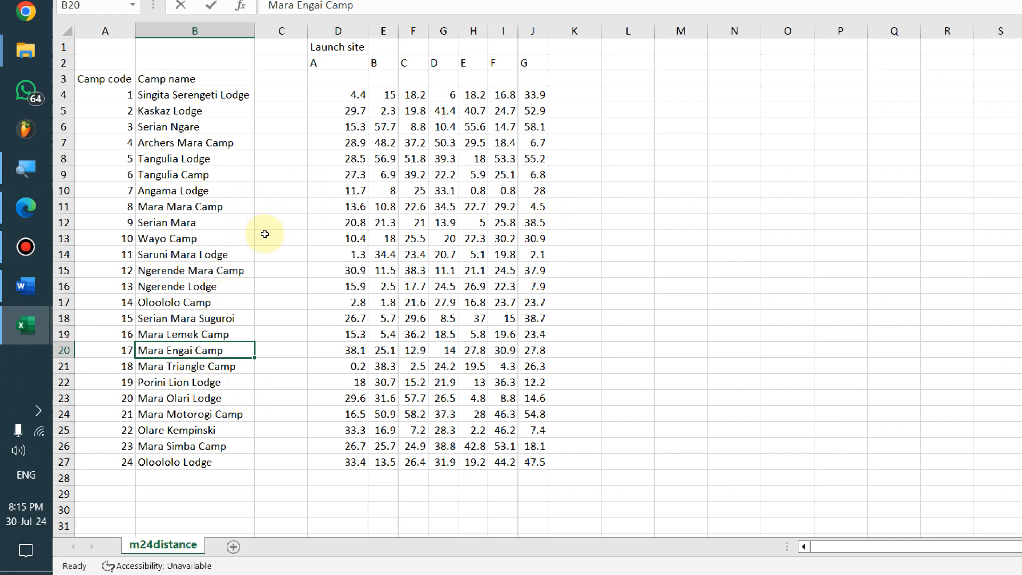
pyautogui.hotkey('alt', 'Tab')
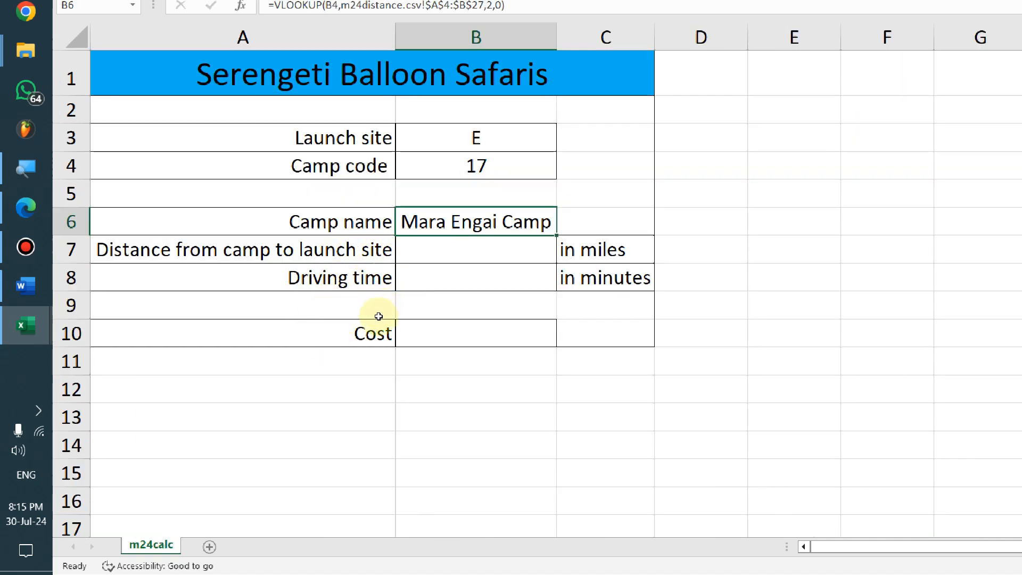
pyautogui.press('Down')
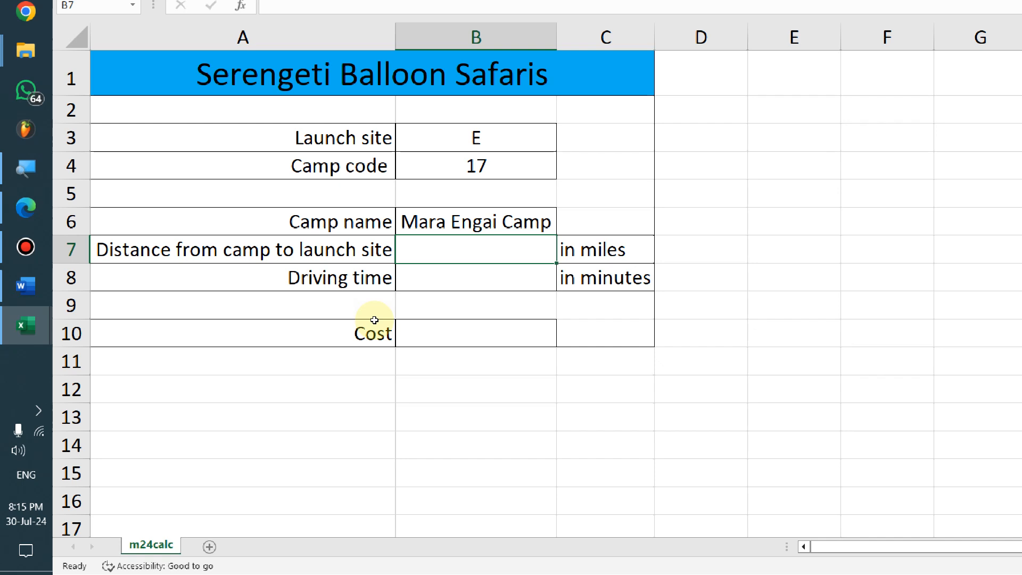
pyautogui.hotkey('alt', 'Tab')
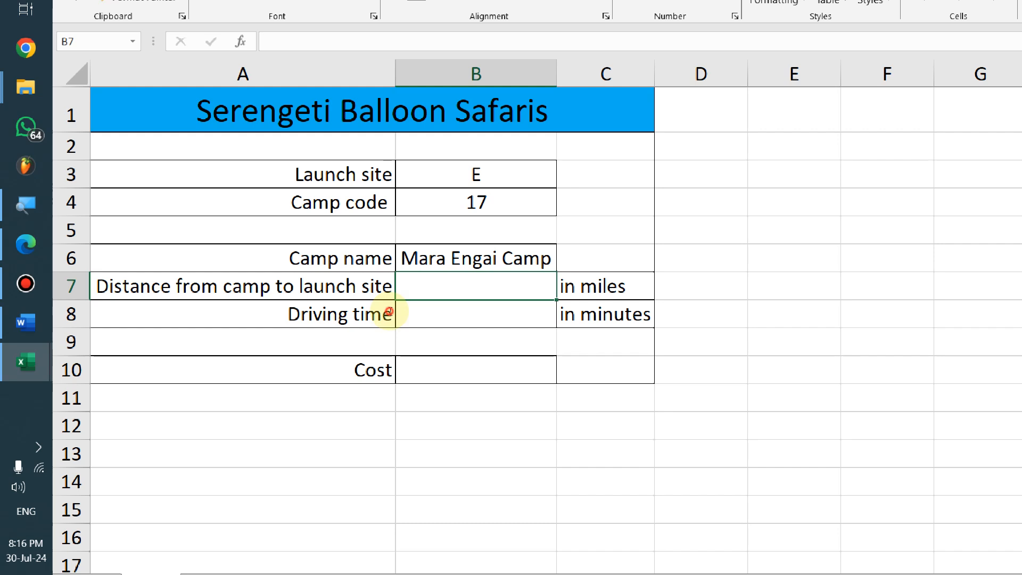
# Enter =HLOOKUP(B3, with m24distance $D$2:$J$27 as the table array, followed by a comma
pyautogui.write('=')
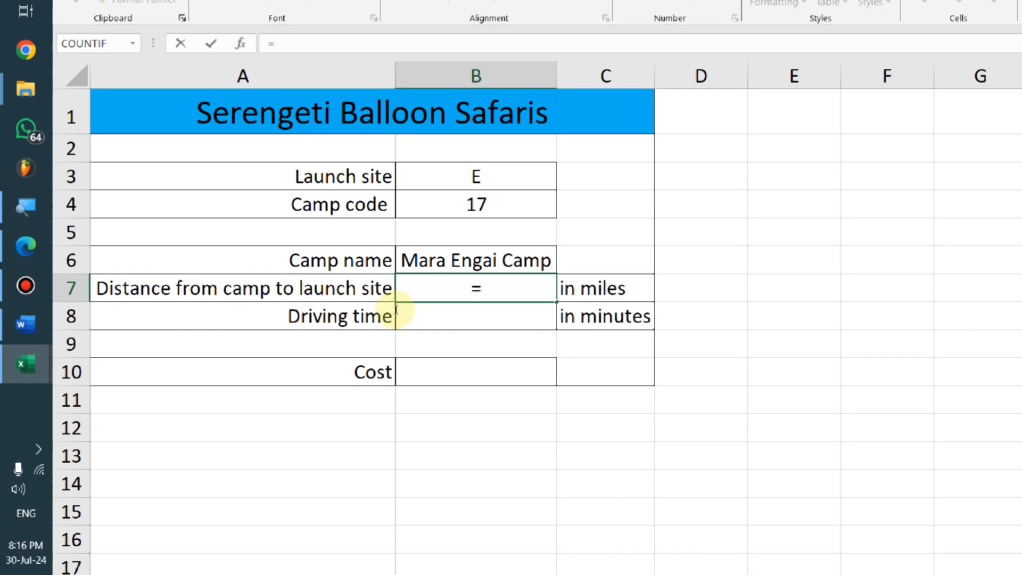
pyautogui.write('HLOOKUP(')
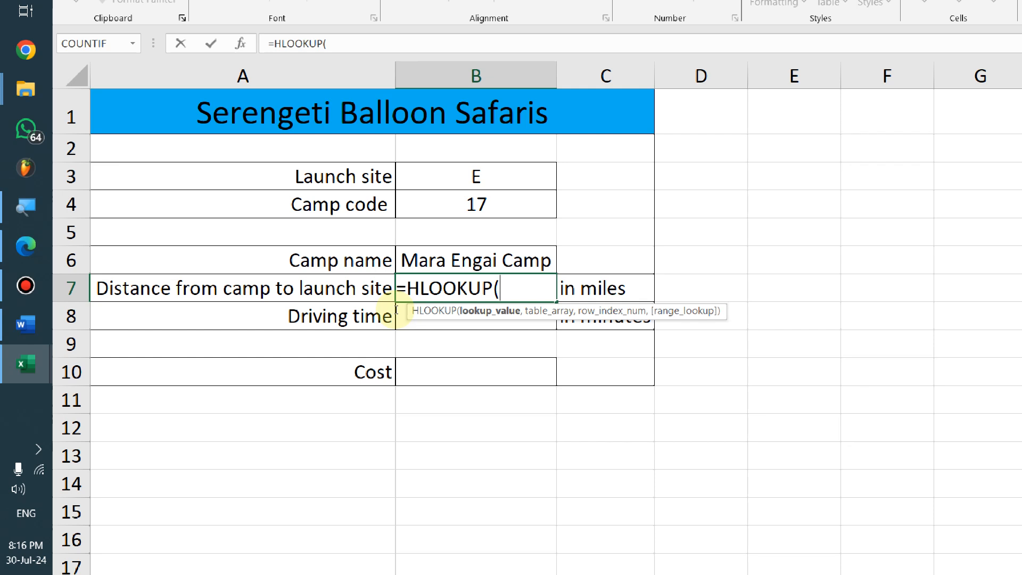
pyautogui.click(398, 229)
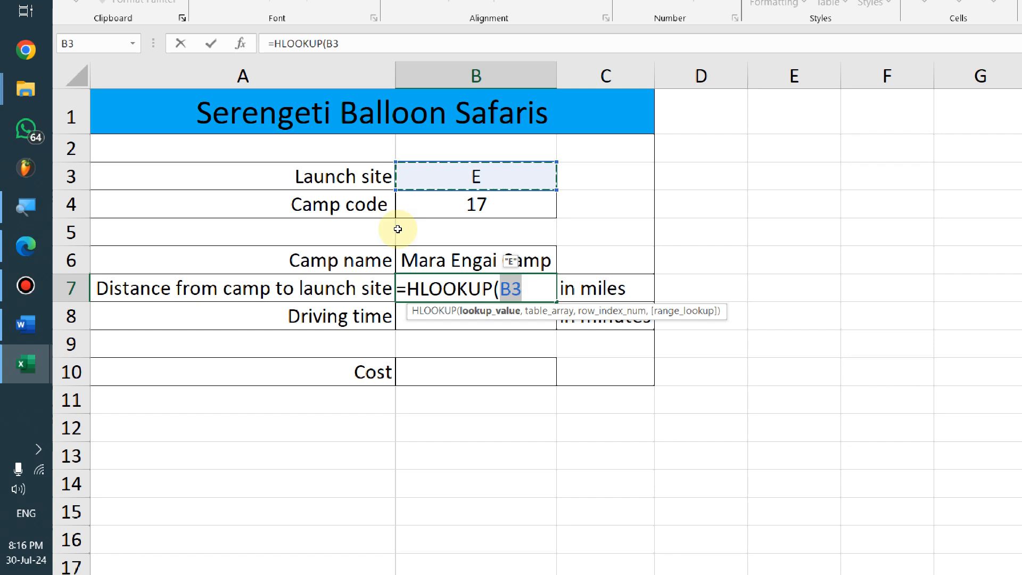
pyautogui.write(',')
pyautogui.hotkey('ctrl', 'pagedown')
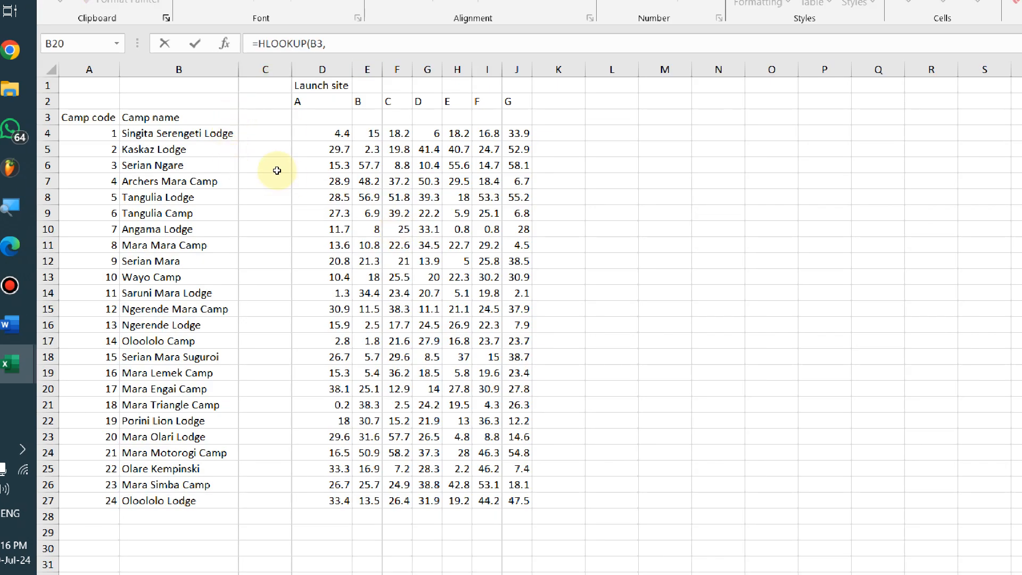
pyautogui.moveTo(270, 165); pyautogui.dragTo(432, 472)
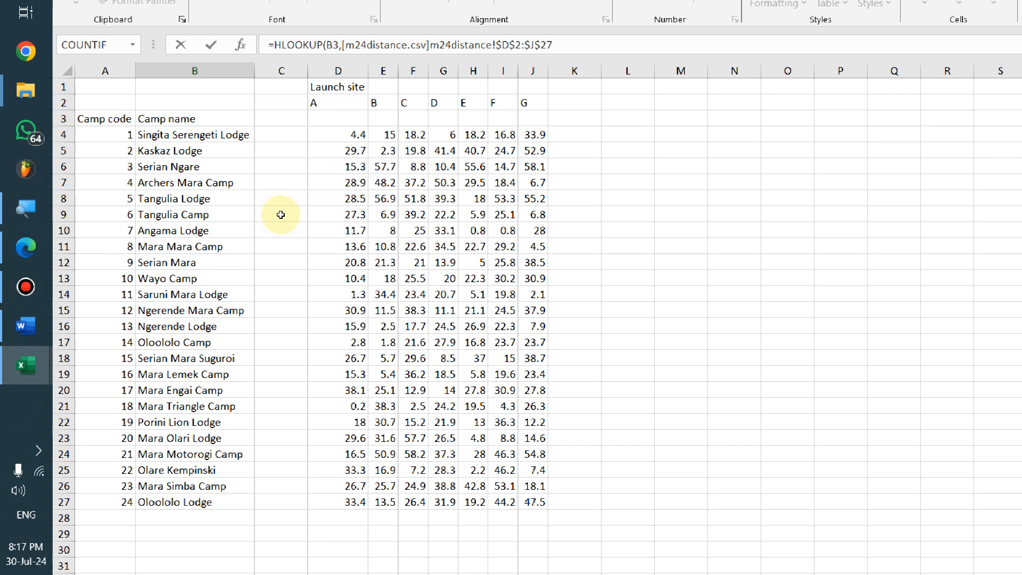
pyautogui.click(575, 52)
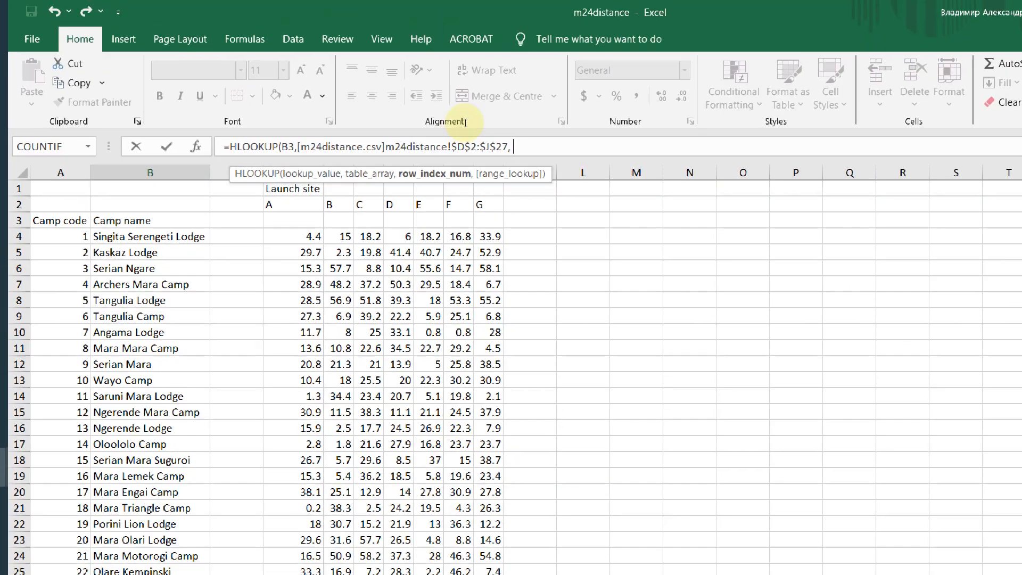
pyautogui.write(',')
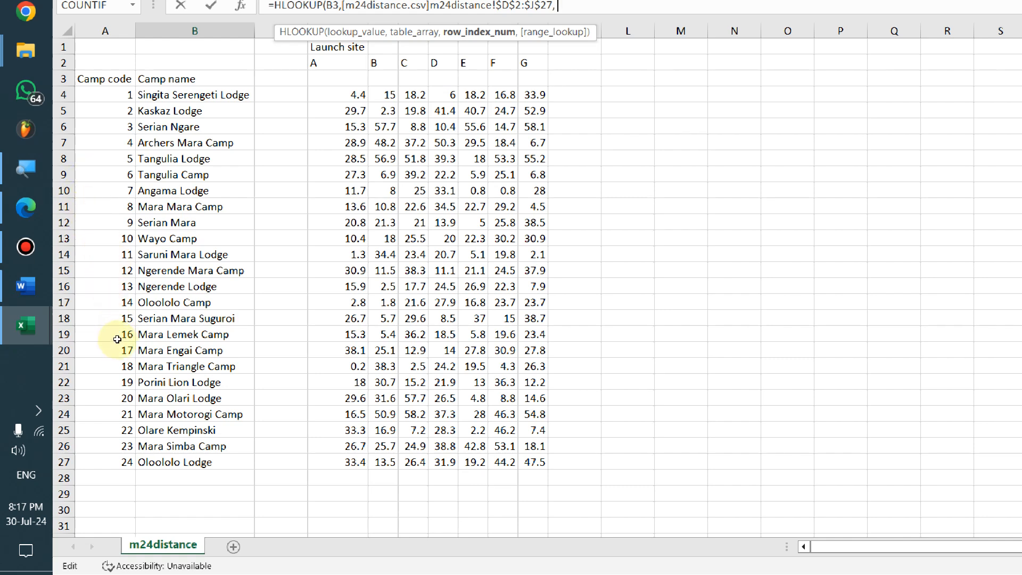
# Complete the HLOOKUP with row index B4+2 and exact match 0, giving 27.8 miles
pyautogui.hotkey('alt', 'Tab')
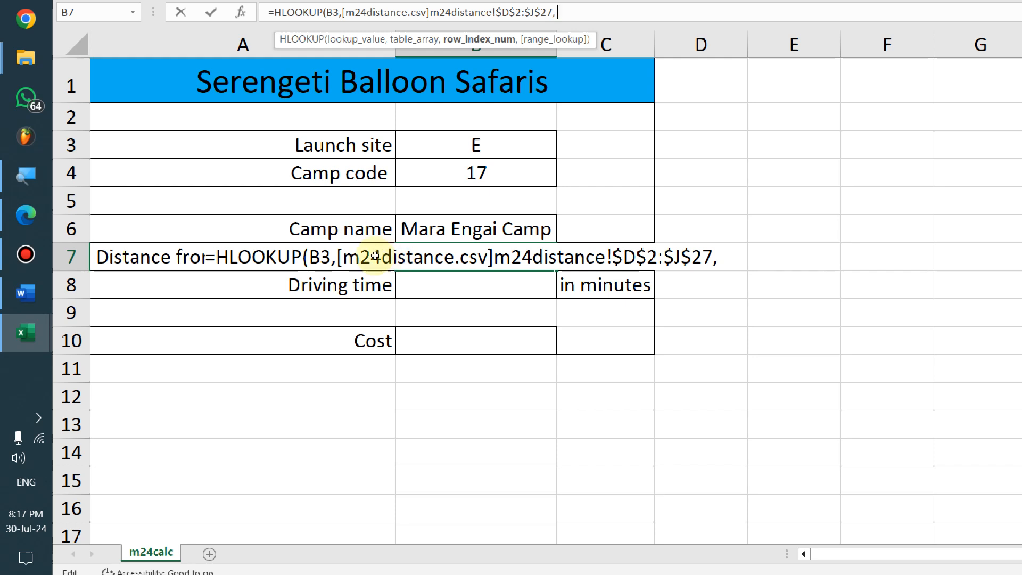
pyautogui.press('Up')
pyautogui.press('Up')
pyautogui.press('Up')
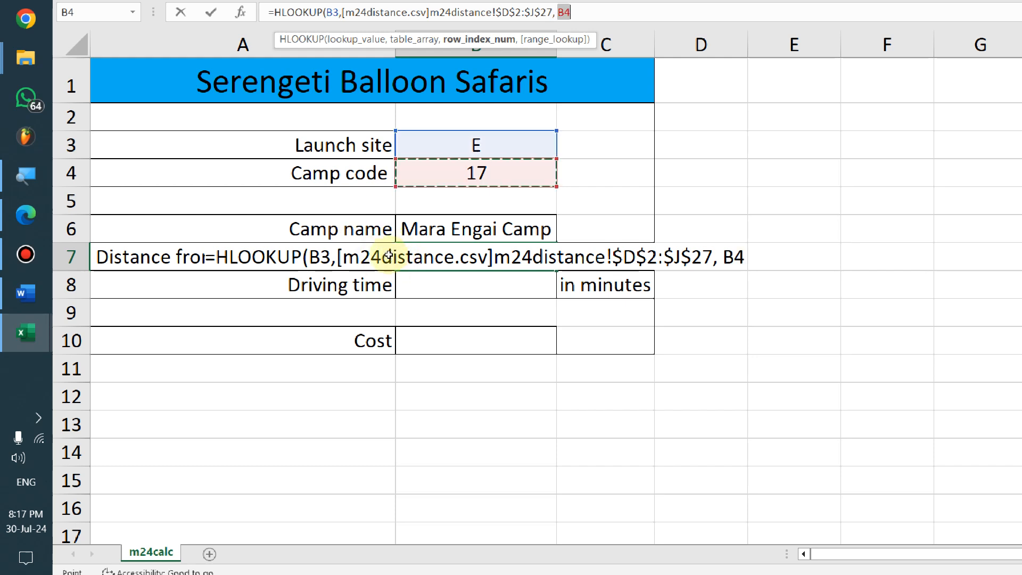
pyautogui.write('+2')
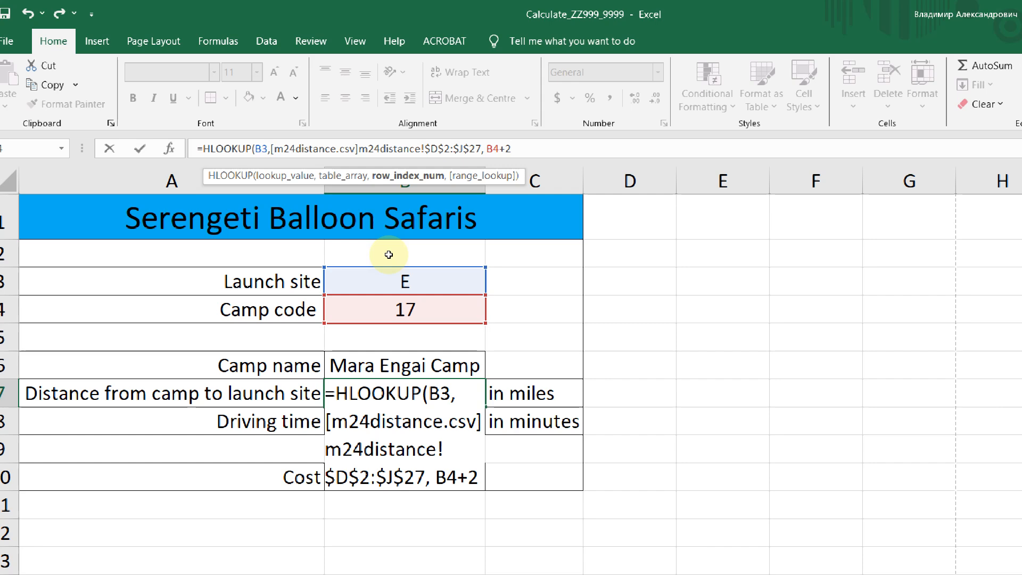
pyautogui.write(',')
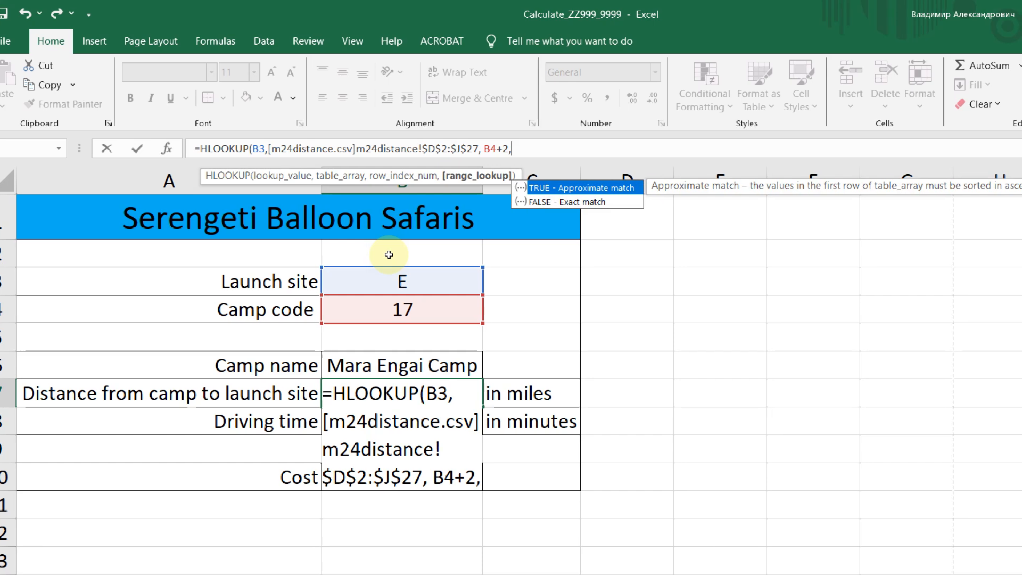
pyautogui.write('0)')
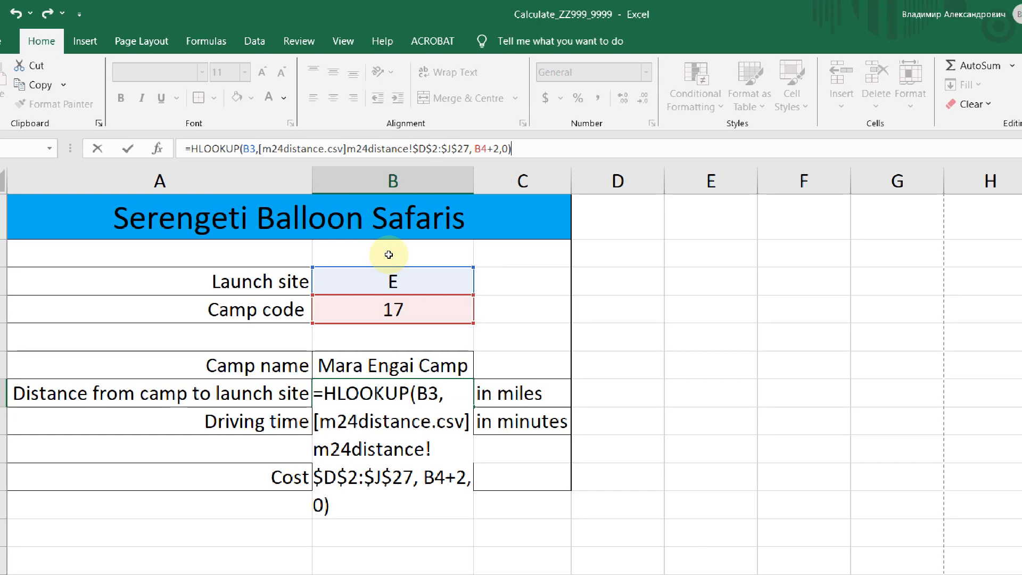
pyautogui.press('Return')
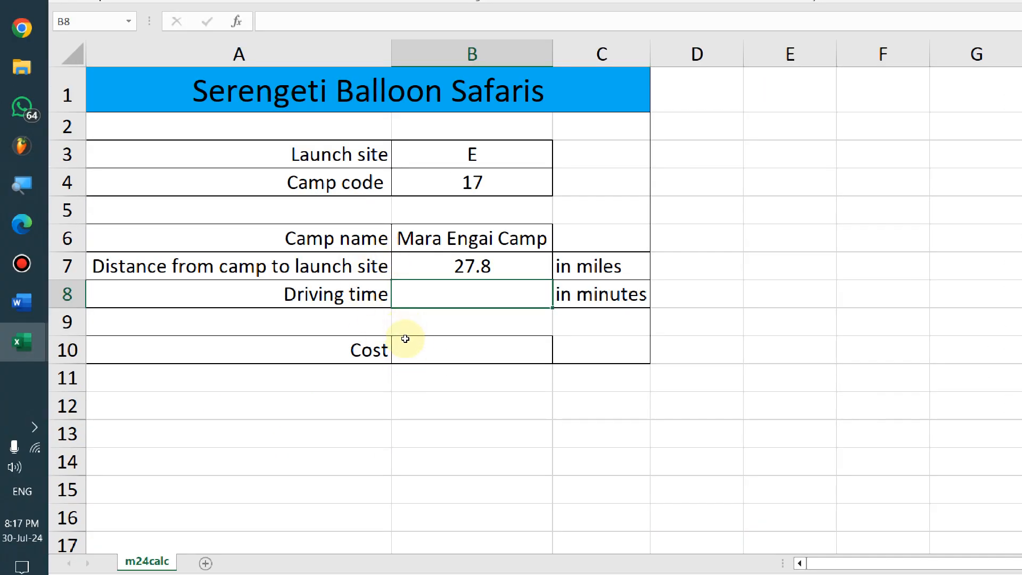
pyautogui.hotkey('alt', 'Tab')
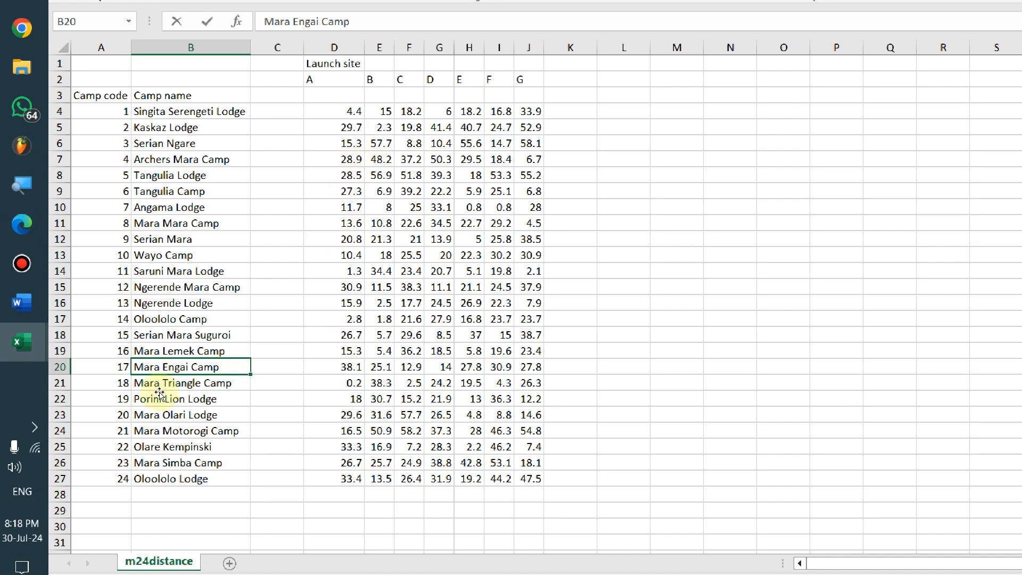
# Confirm camp 17's launch site E distance reads 27.8 in m24distance, then bring up the question paper
pyautogui.press('Right')
pyautogui.press('Right')
pyautogui.press('Right')
pyautogui.press('Right')
pyautogui.press('Right')
pyautogui.press('Right')
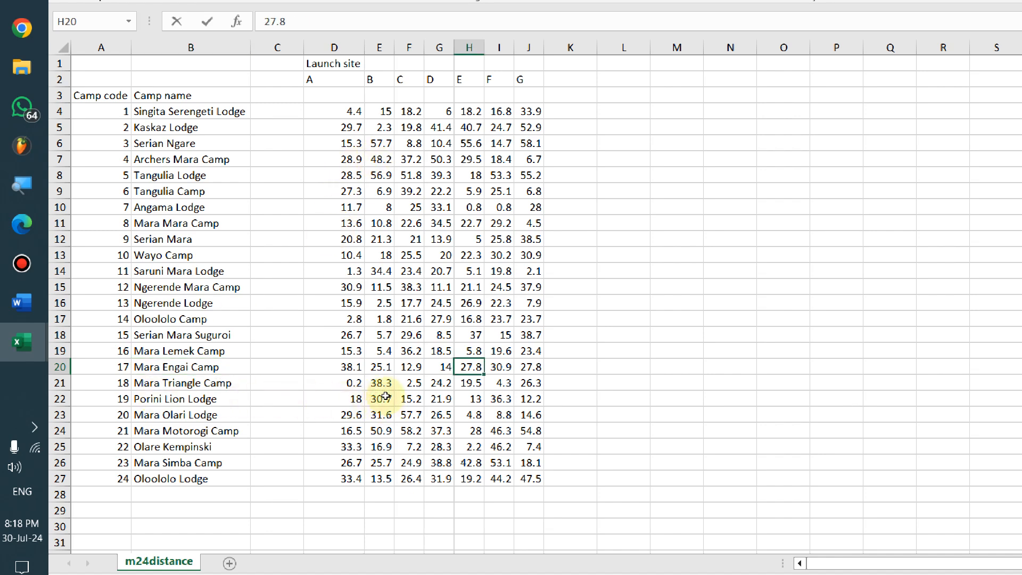
pyautogui.hotkey('alt', 'Tab')
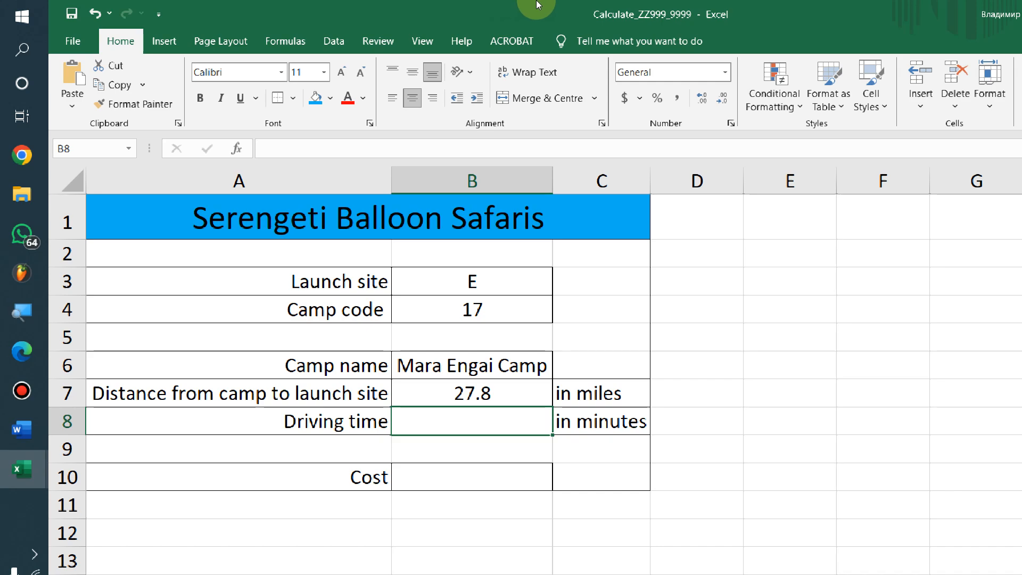
pyautogui.moveTo(536, 4)
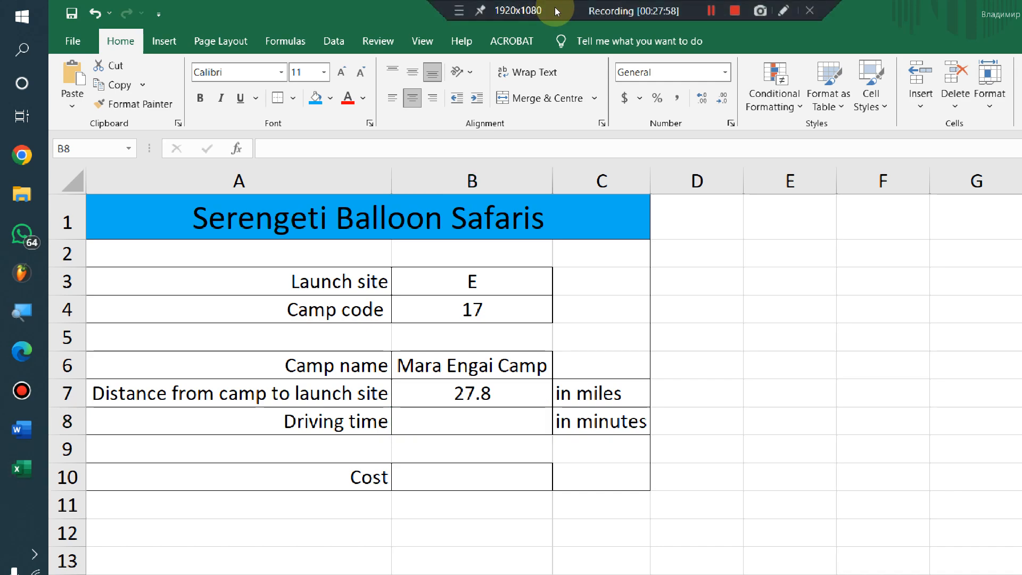
pyautogui.hotkey('alt', 'Tab')
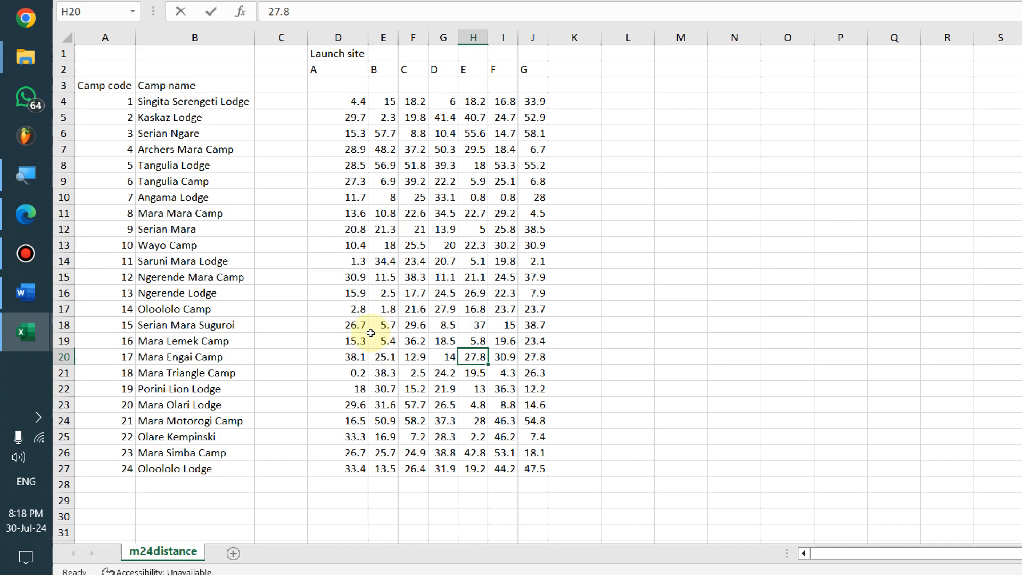
pyautogui.hotkey('alt', 'Tab')
pyautogui.hotkey('alt', 'Tab')
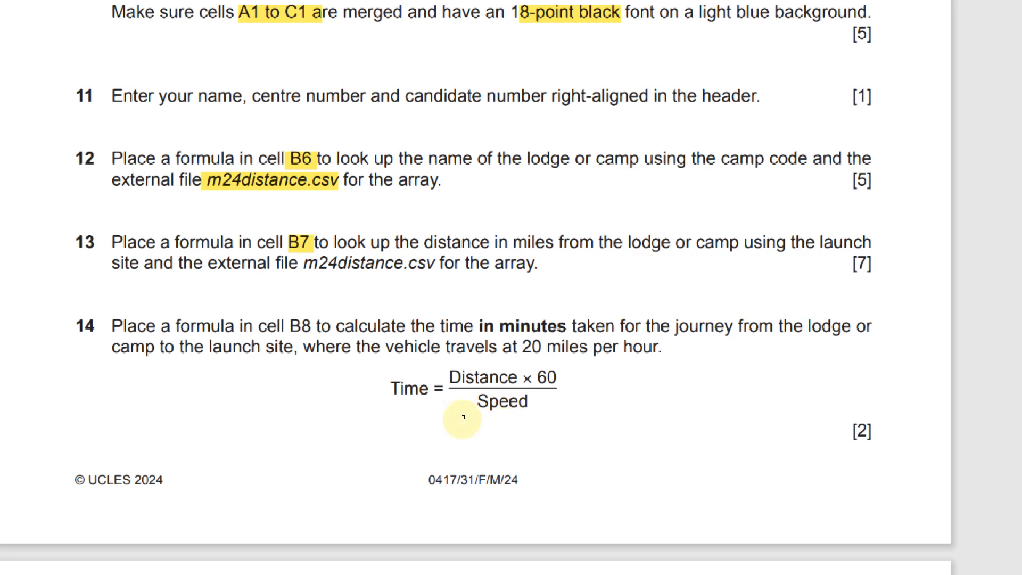
# Highlight Time = Distance × 60 / Speed and the [7] and [5] marks in the exam PDF
pyautogui.moveTo(440, 393)
pyautogui.mouseDown()
pyautogui.moveTo(566, 410)
pyautogui.moveTo(557, 412)
pyautogui.mouseUp()
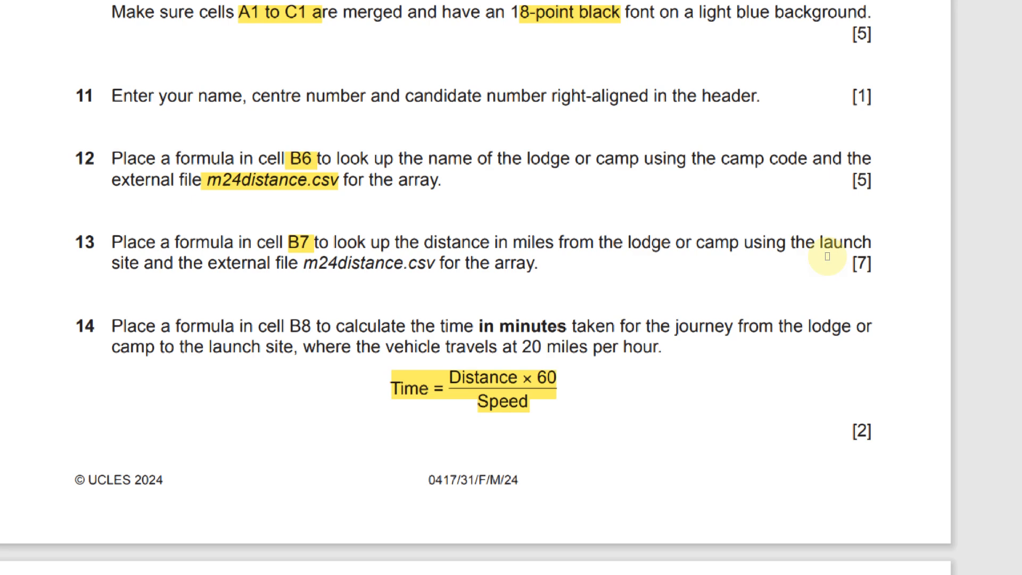
pyautogui.hscroll(2, 884, 260)
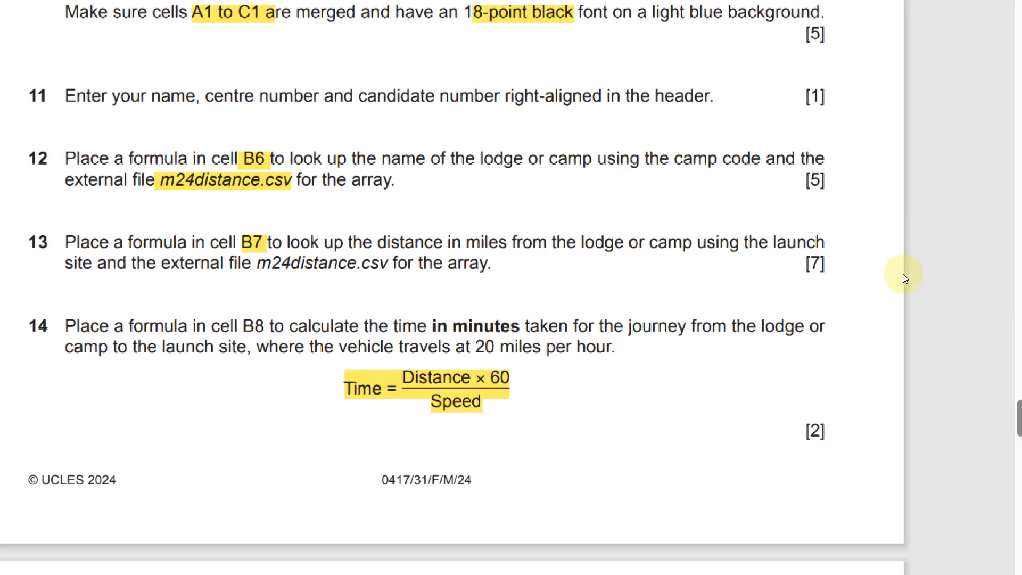
pyautogui.moveTo(816, 296); pyautogui.dragTo(837, 297)
pyautogui.moveTo(812, 231); pyautogui.dragTo(835, 238)
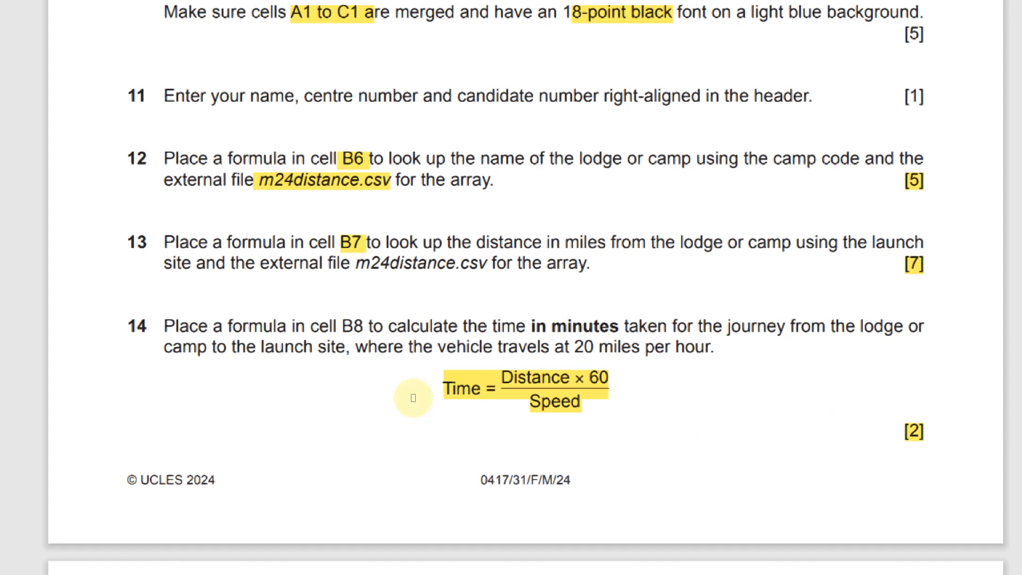
pyautogui.click(515, 419)
pyautogui.click(452, 403)
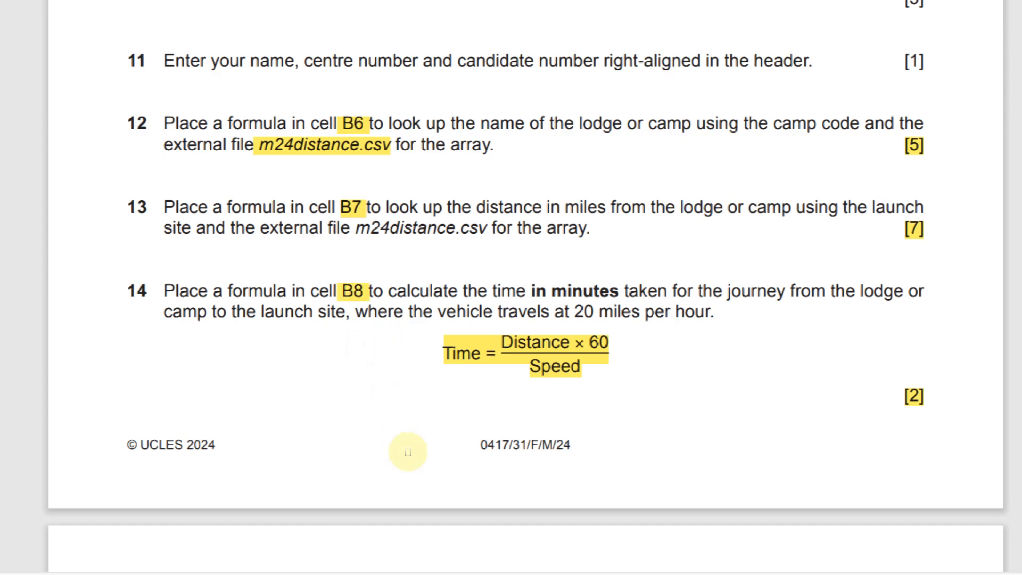
pyautogui.hotkey('alt', 'Tab')
pyautogui.hotkey('alt', 'Tab')
pyautogui.hotkey('alt', 'Tab')
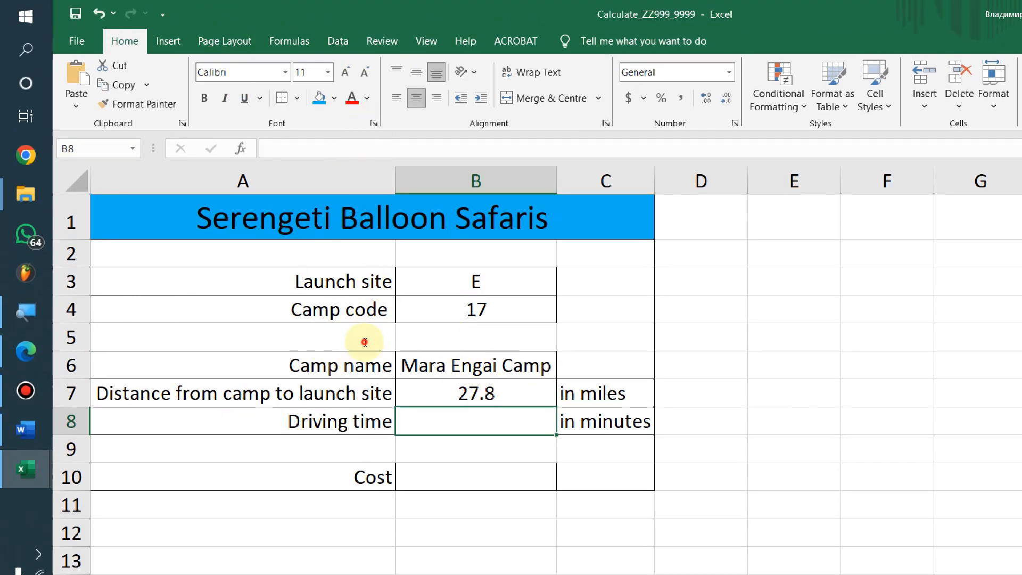
# Start the B8 formula as =B7*60/ using the B7 distance
pyautogui.write('=')
pyautogui.hotkey('alt', 'Tab')
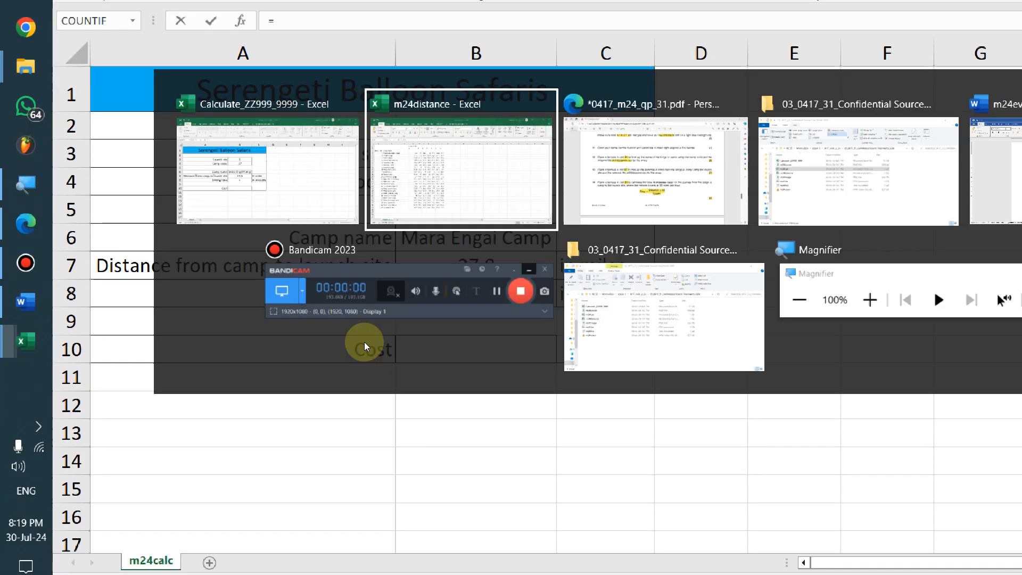
pyautogui.hotkey('alt', 'Tab')
pyautogui.hotkey('alt', 'Tab')
pyautogui.press('Tab')
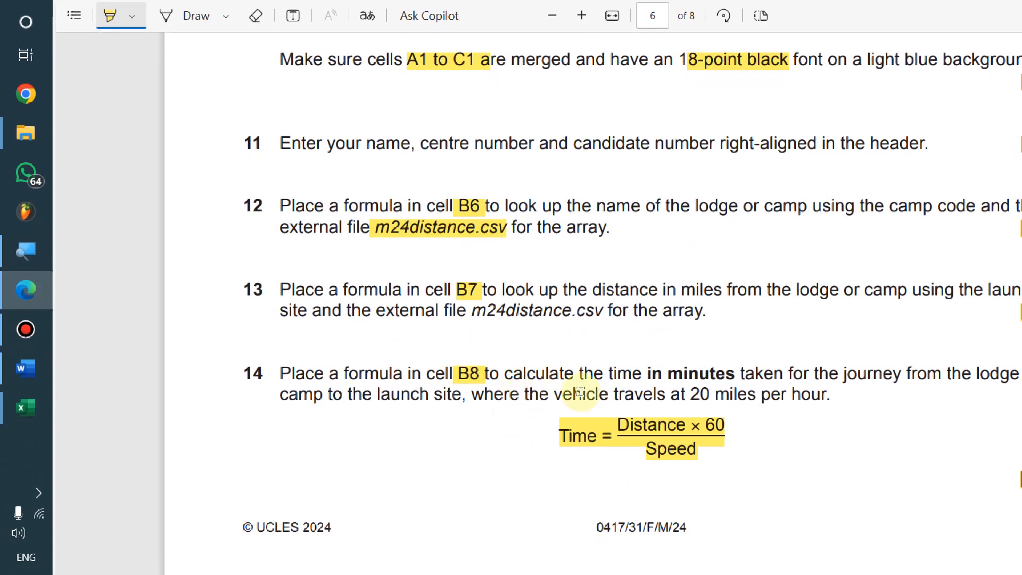
pyautogui.hotkey('alt', 'Tab')
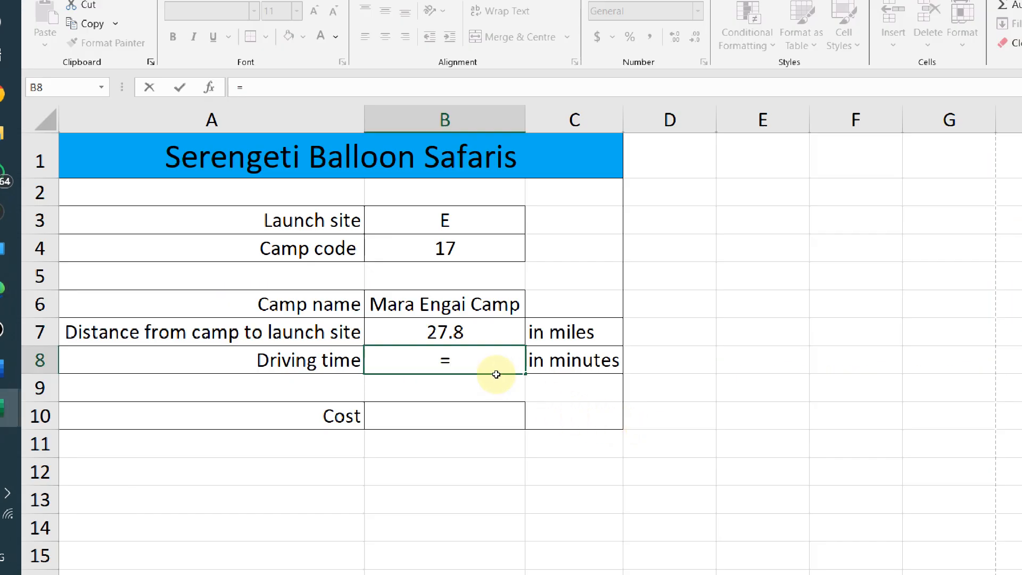
pyautogui.click(379, 324)
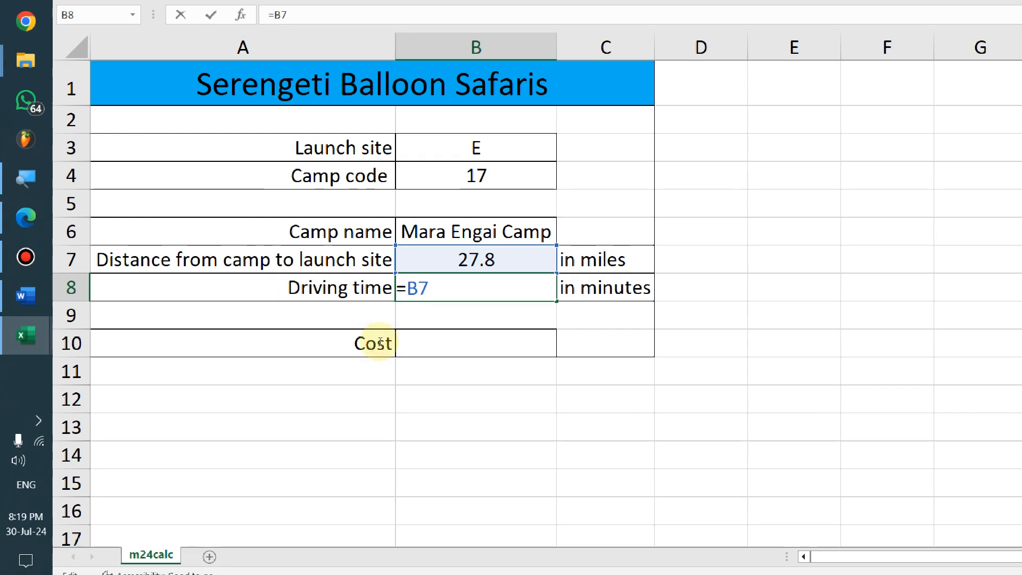
pyautogui.write('*60')
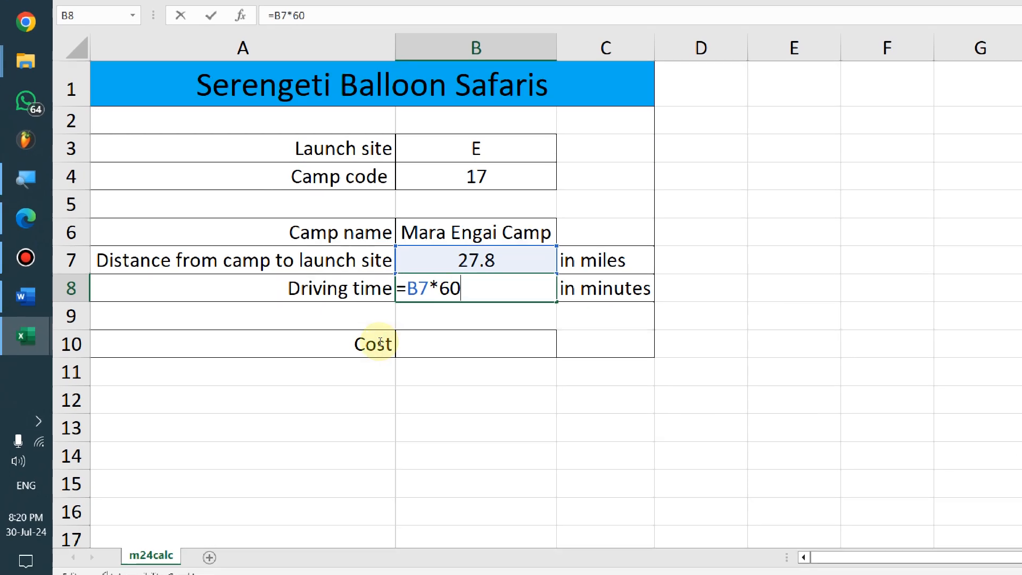
pyautogui.write('/')
# Highlight 20 miles per hour in question 14 and finish B8 as =B7*60/20, giving 83.4
pyautogui.hotkey('alt', 'Tab')
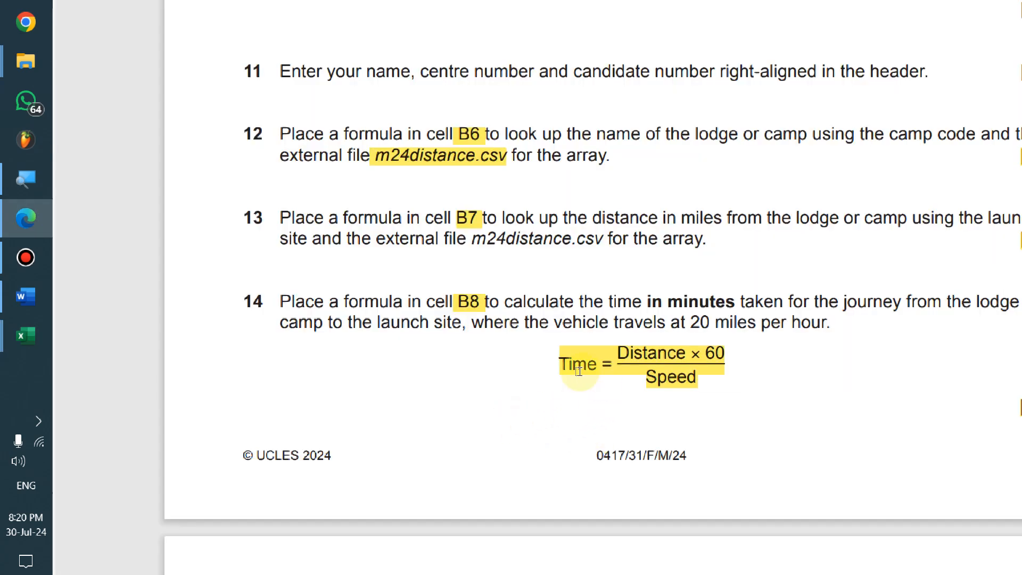
pyautogui.moveTo(691, 322); pyautogui.dragTo(821, 324)
pyautogui.hotkey('alt', 'Tab')
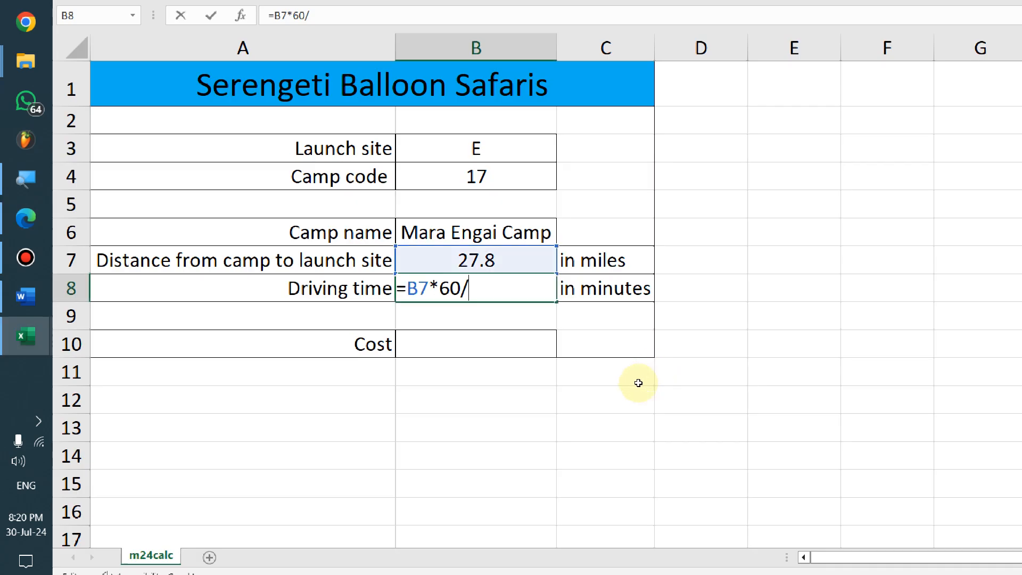
pyautogui.write('209')
pyautogui.press('BackSpace')
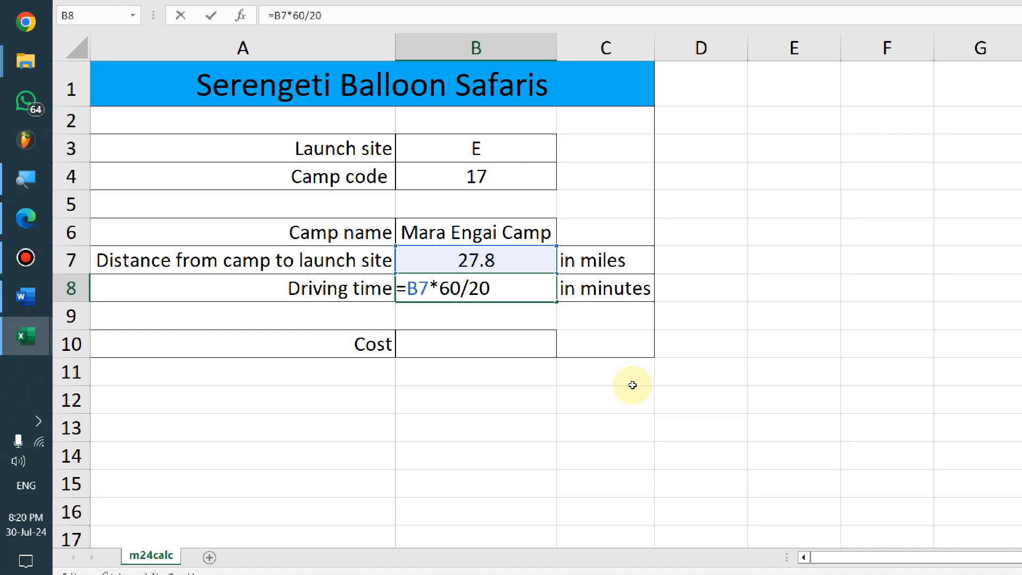
pyautogui.hotkey('alt', 'Tab')
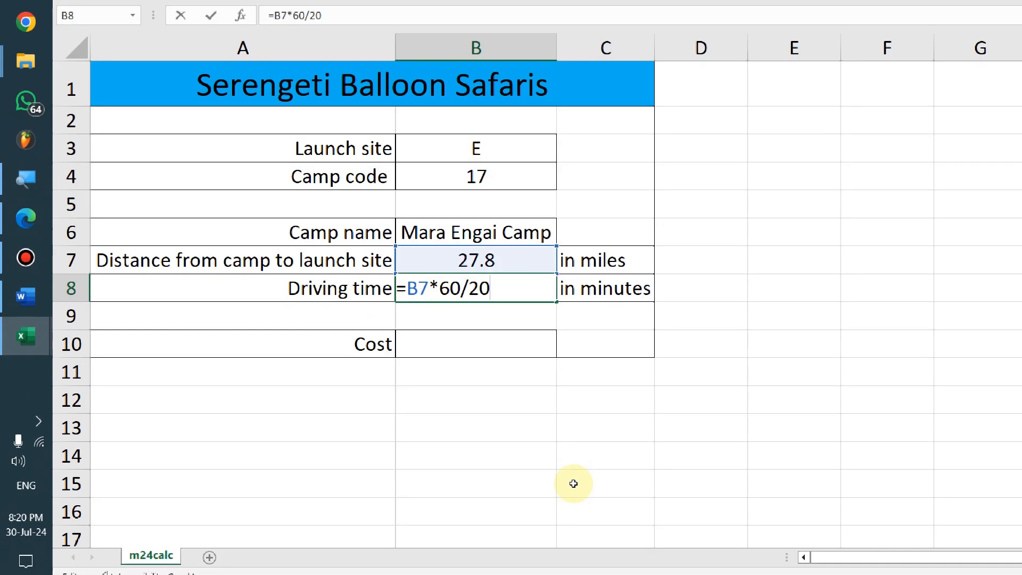
pyautogui.press('Return')
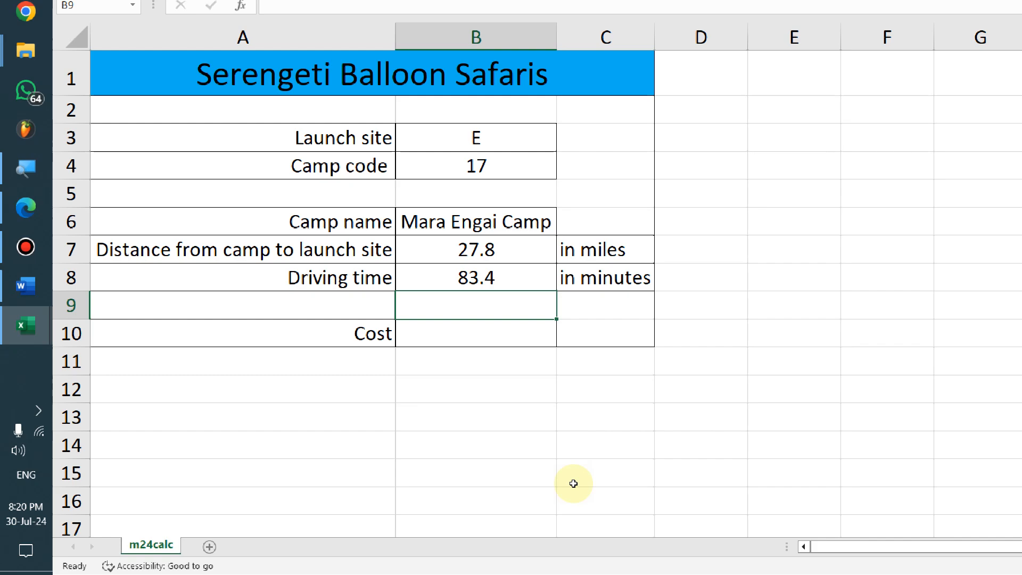
pyautogui.hotkey('alt', 'Tab')
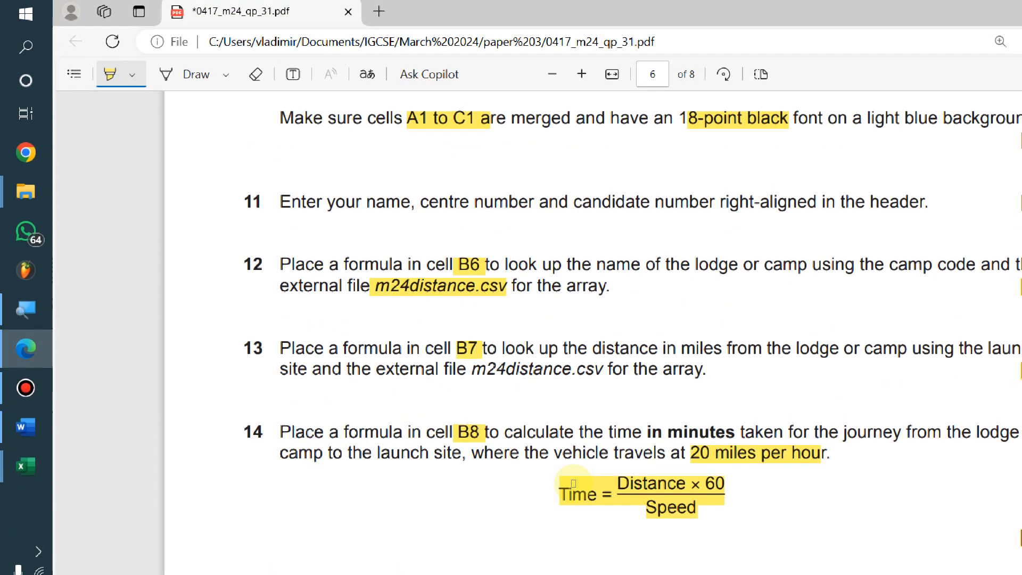
# Scroll the exam PDF to the cost rules in questions 15 and 16 on page 7
pyautogui.scroll(-8, 574, 483)
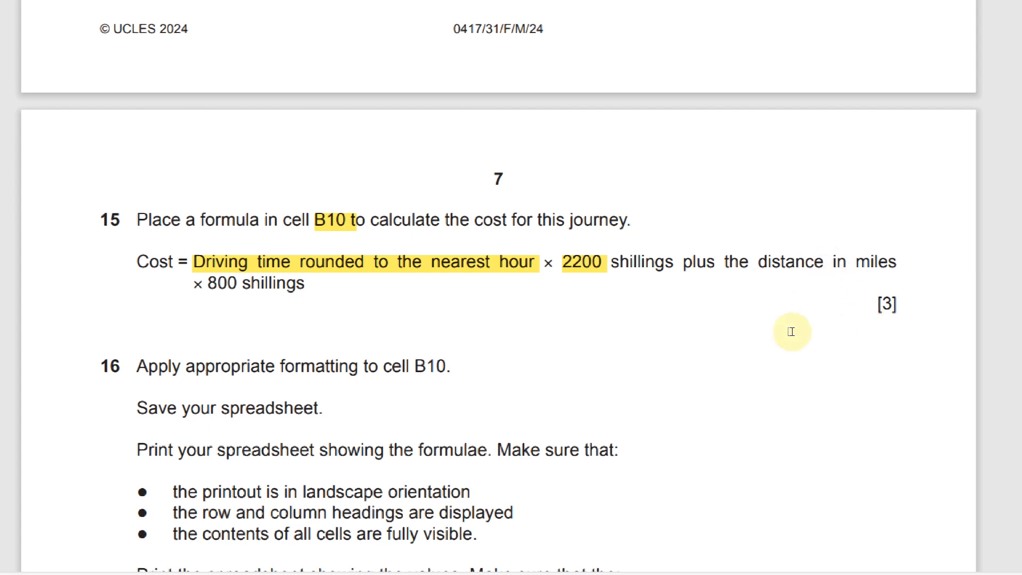
pyautogui.doubleClick(269, 329)
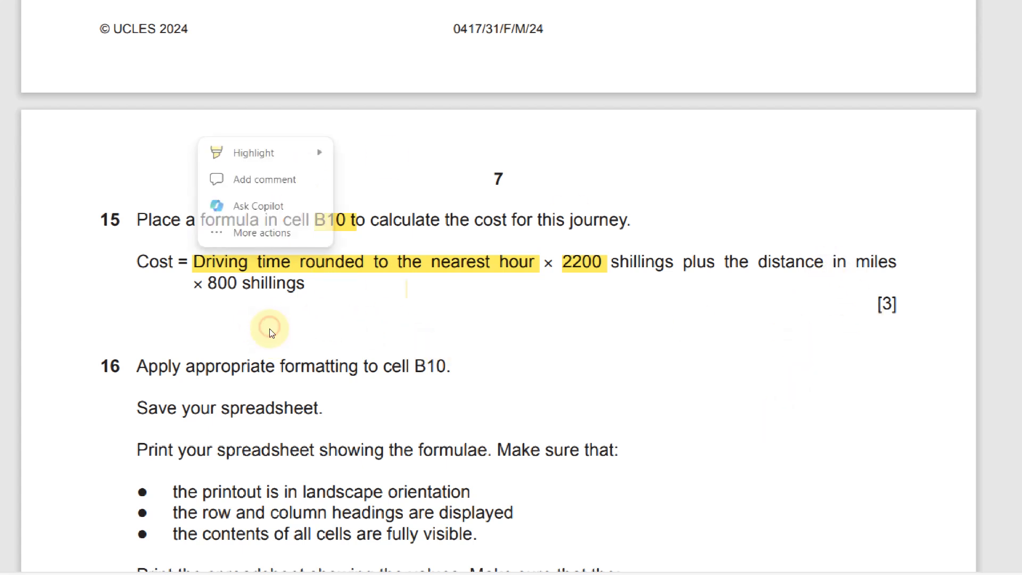
pyautogui.click(270, 330)
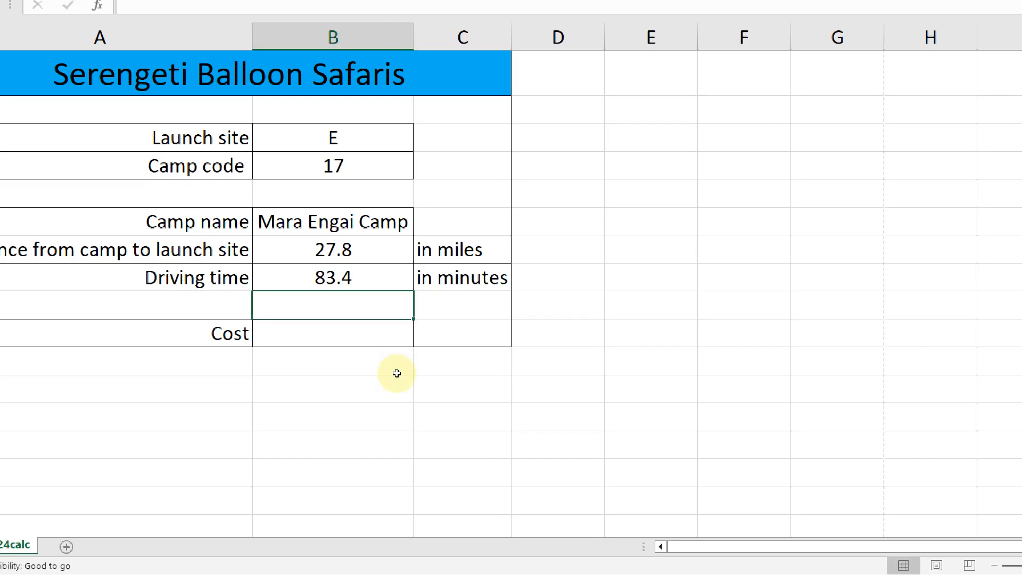
pyautogui.press('Down')
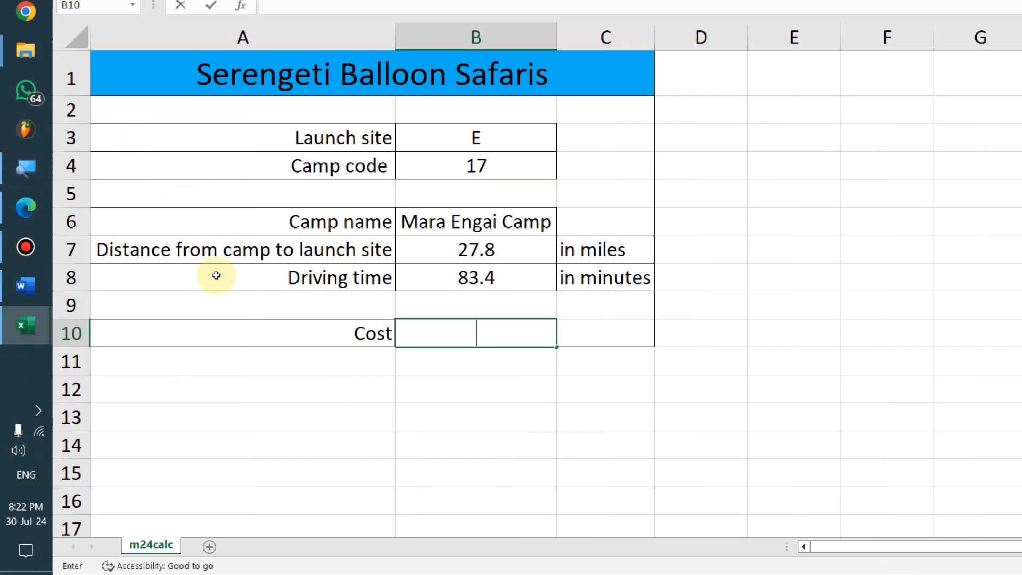
# Enter =ROUND(B8/60, 0)*2200 + B7*800 in B10, checking question 15's cost rule
pyautogui.write('=')
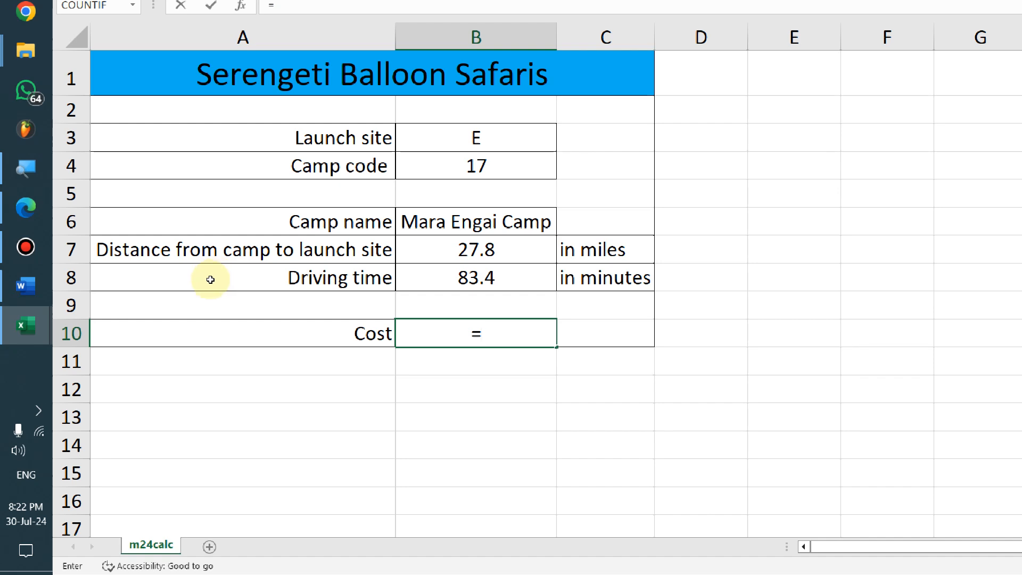
pyautogui.hotkey('alt', 'Tab')
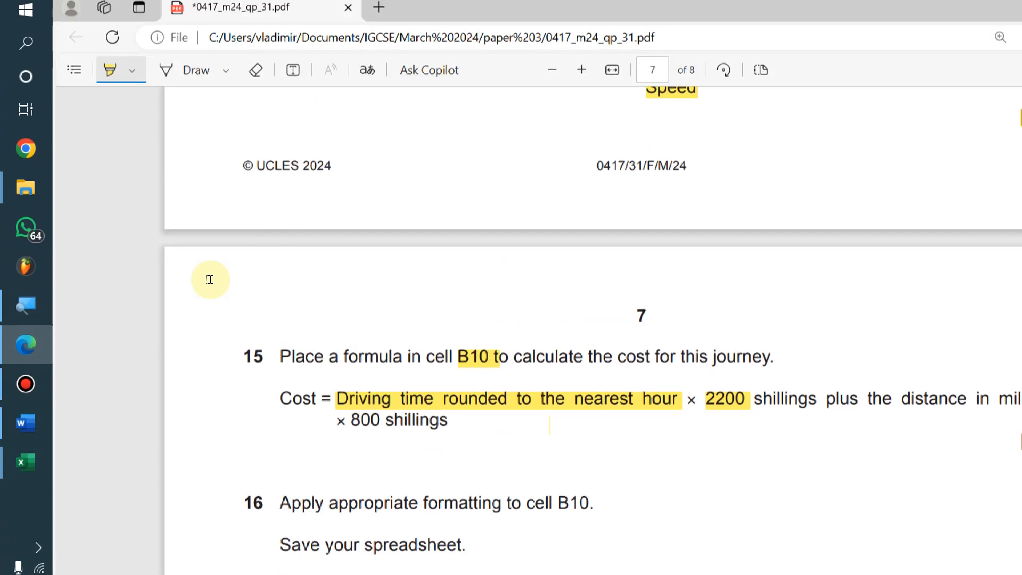
pyautogui.hotkey('alt', 'Tab')
pyautogui.write('ROUND(')
pyautogui.press('BackSpace')
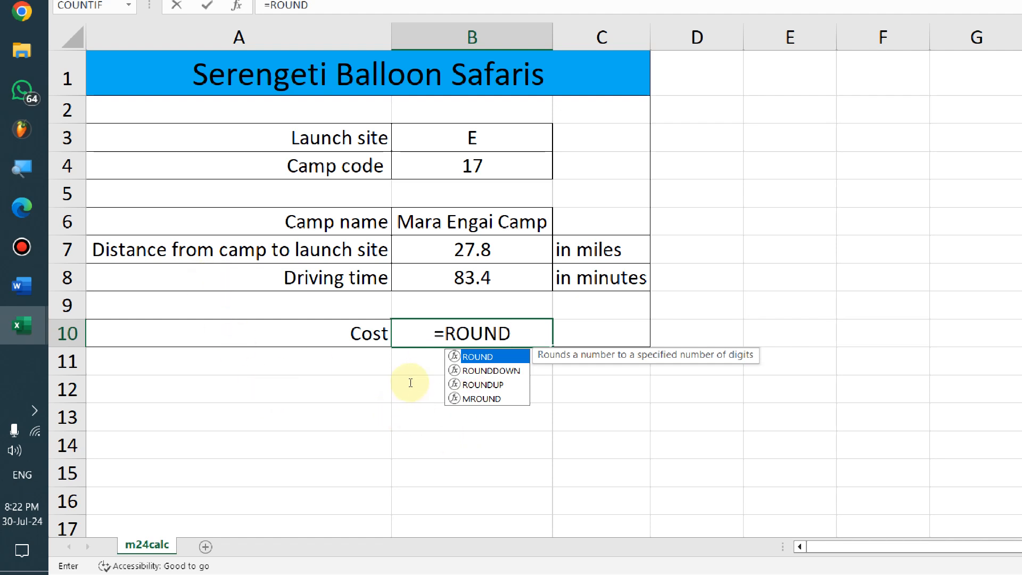
pyautogui.write('(')
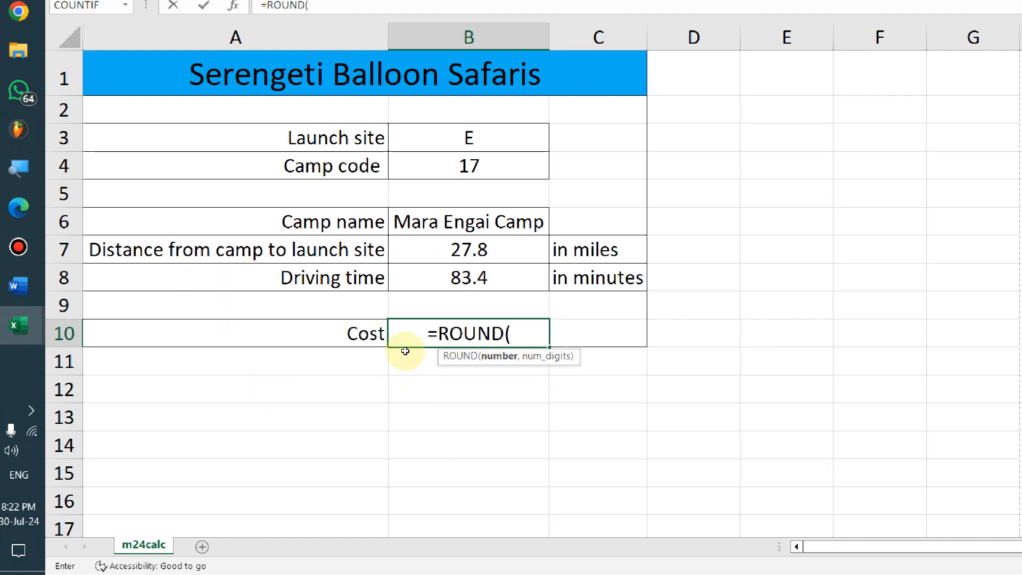
pyautogui.press('Up')
pyautogui.press('Up')
pyautogui.press('F2')
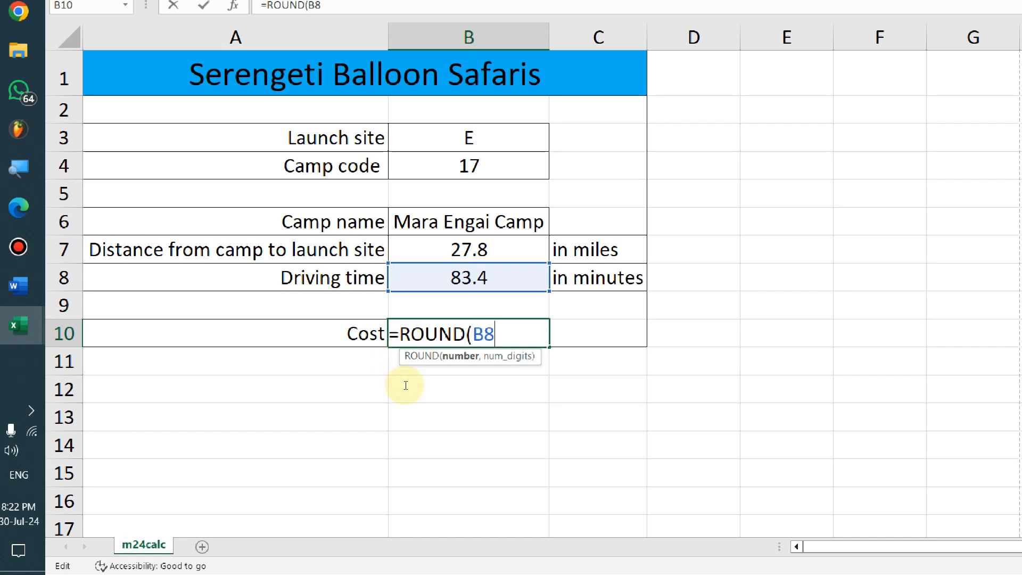
pyautogui.write('/60')
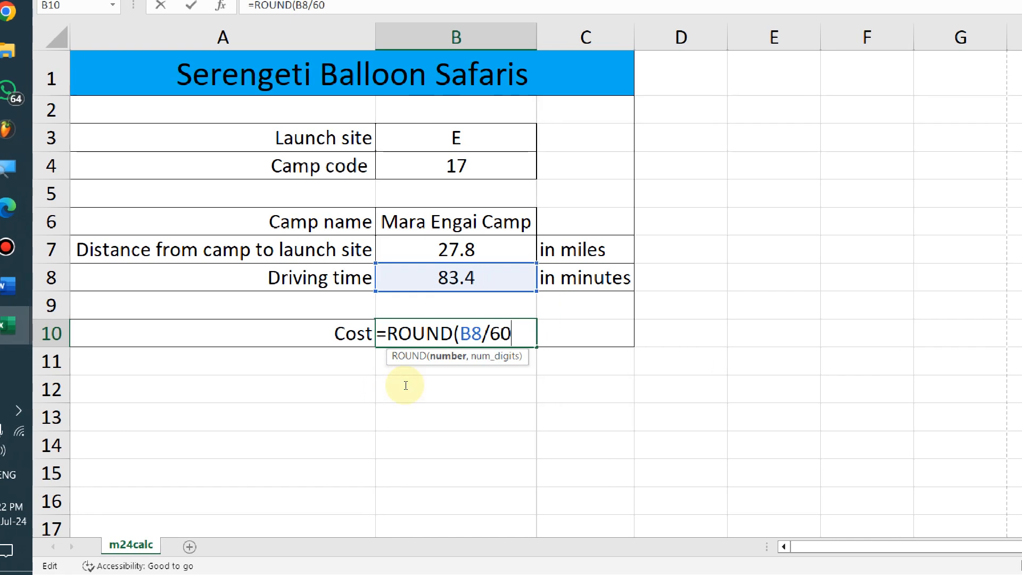
pyautogui.write(', 0')
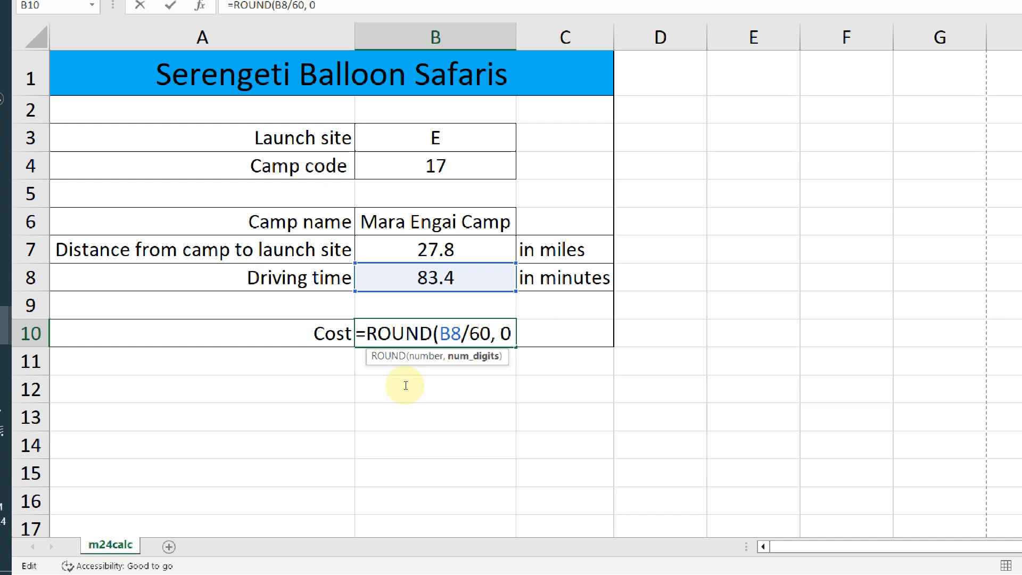
pyautogui.write(')*')
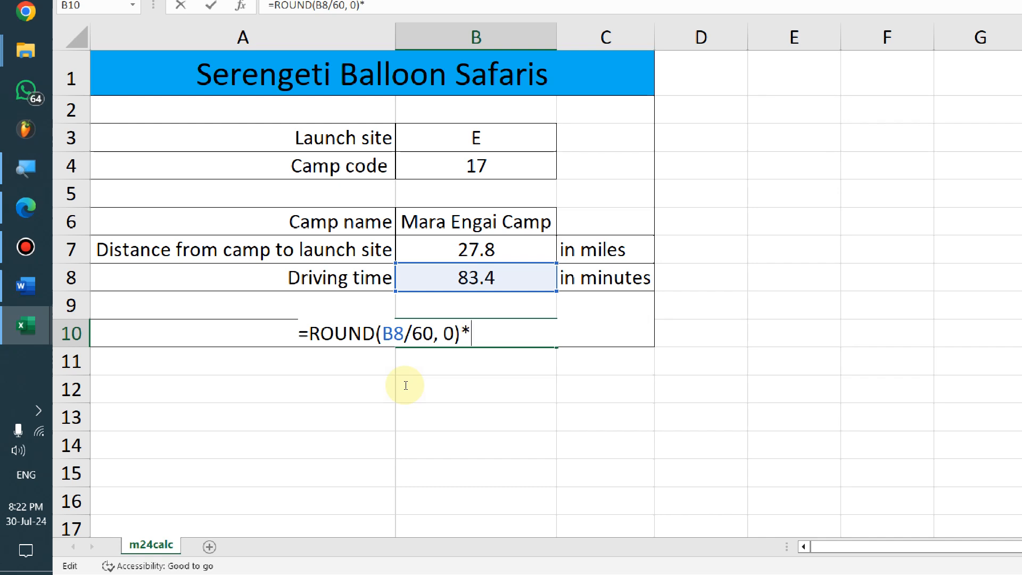
pyautogui.hotkey('alt', 'Tab')
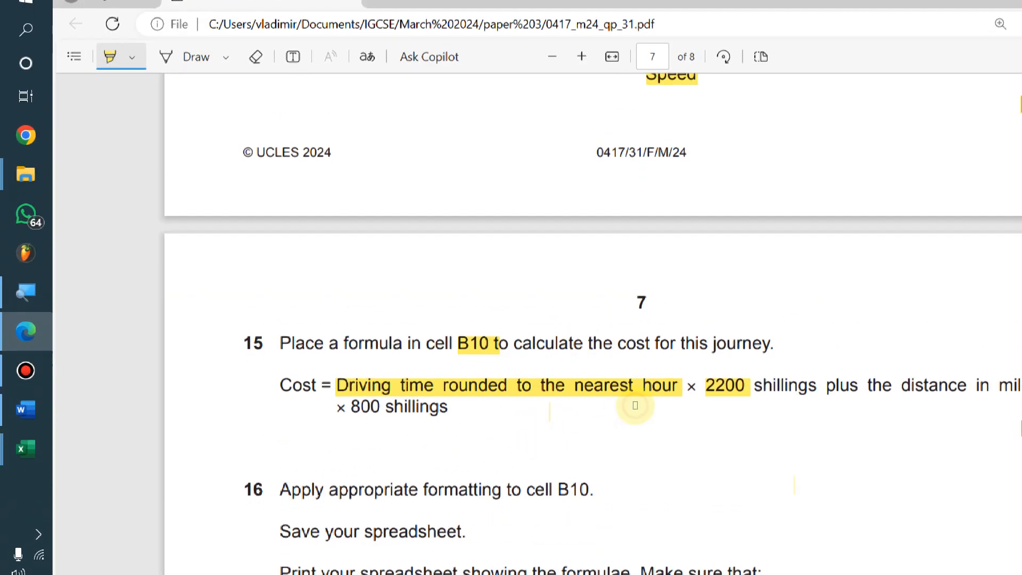
pyautogui.hotkey('alt', 'Tab')
pyautogui.write('2200')
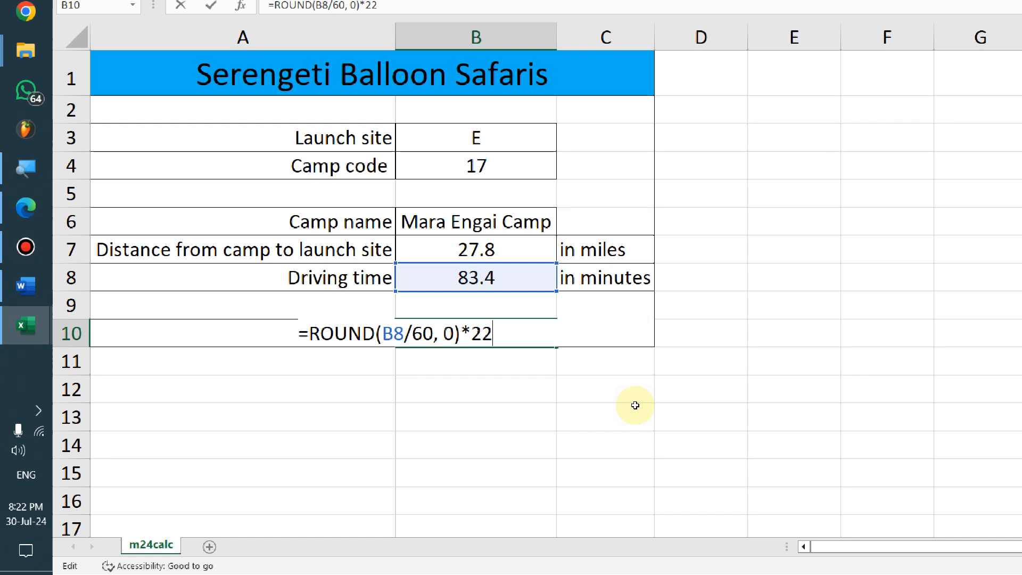
pyautogui.write(' +')
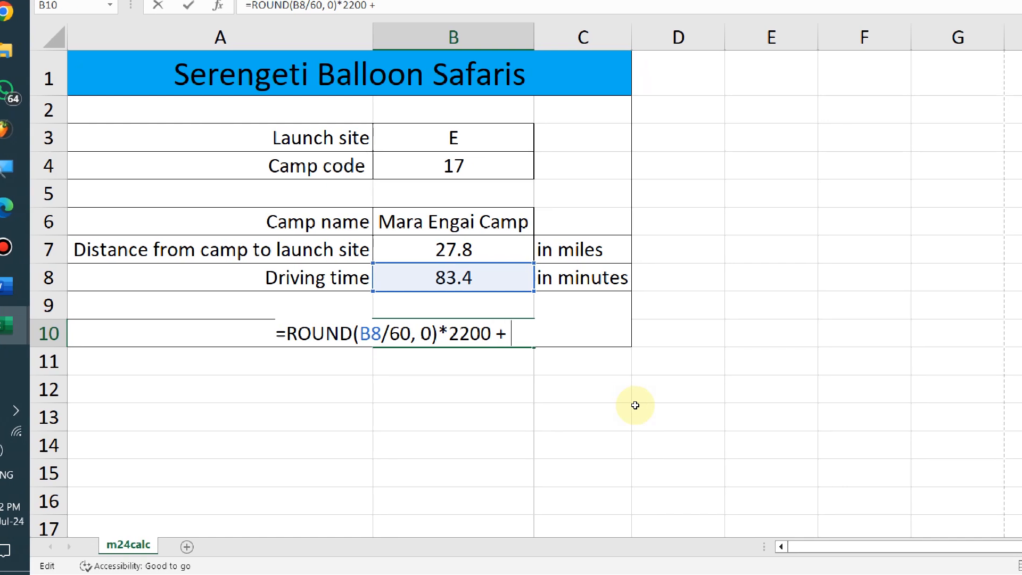
pyautogui.hotkey('alt', 'Tab')
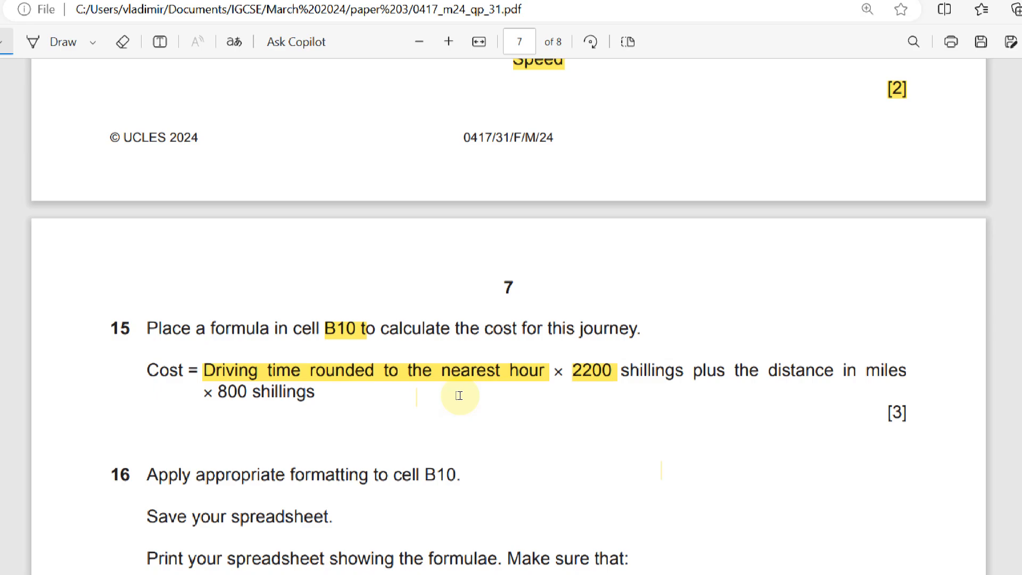
pyautogui.hotkey('alt', 'Tab')
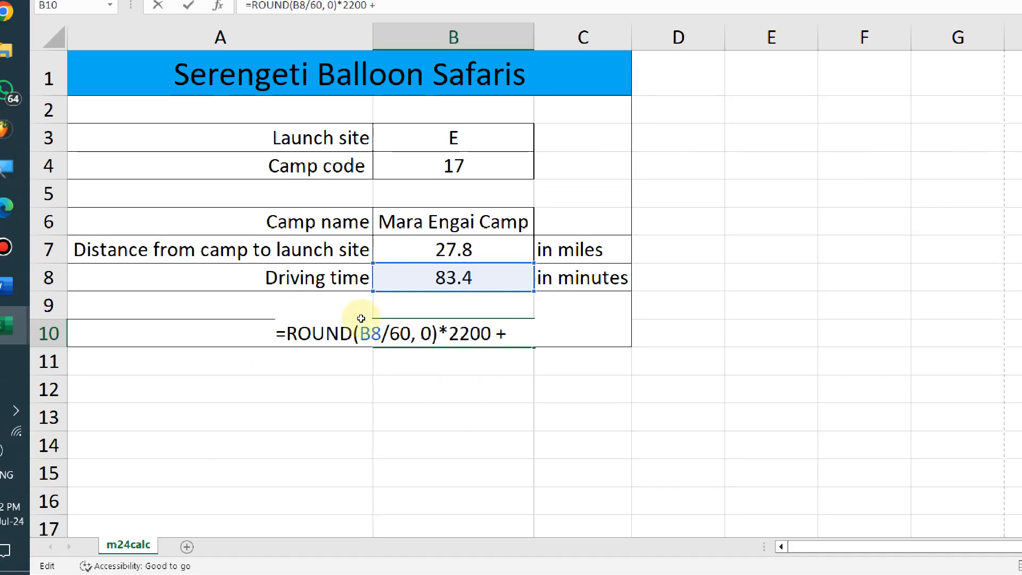
pyautogui.press('Up')
pyautogui.press('Up')
pyautogui.press('Up')
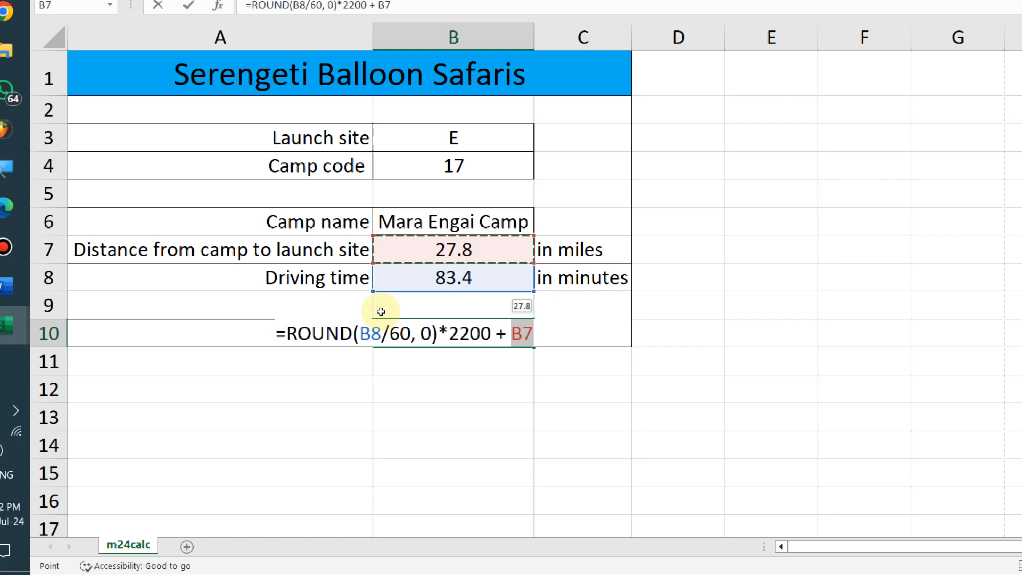
pyautogui.write('*800')
pyautogui.press('Return')
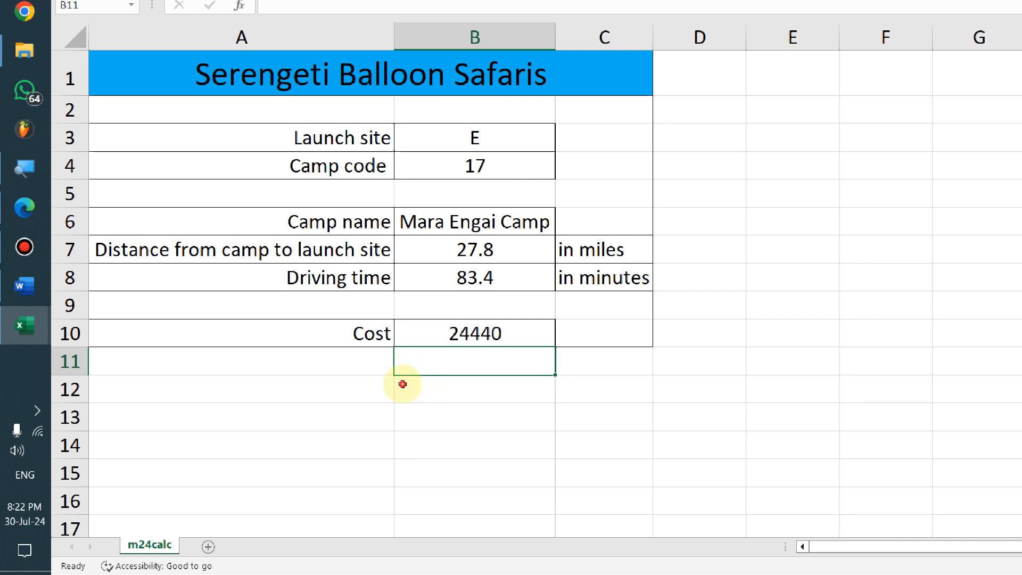
# Recheck the B10 cost formula and confirm it, keeping the 24440 result
pyautogui.press('Up')
pyautogui.press('F2')
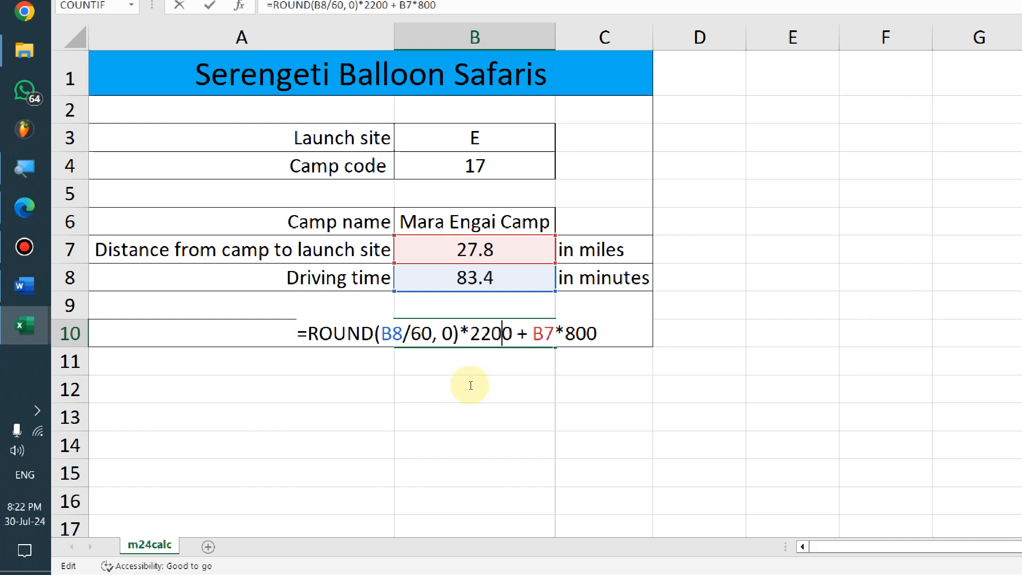
pyautogui.hotkey('ctrl', 'Return')
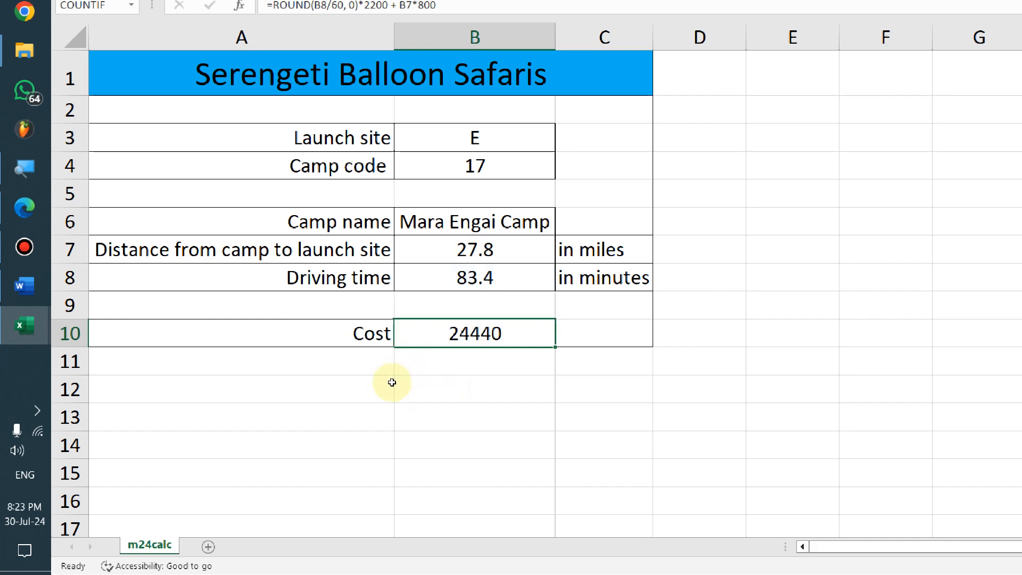
pyautogui.hotkey('alt', 'Tab')
# Highlight the 12.50 TZS currency example in the question paper
pyautogui.scroll(-6, 423, 485)
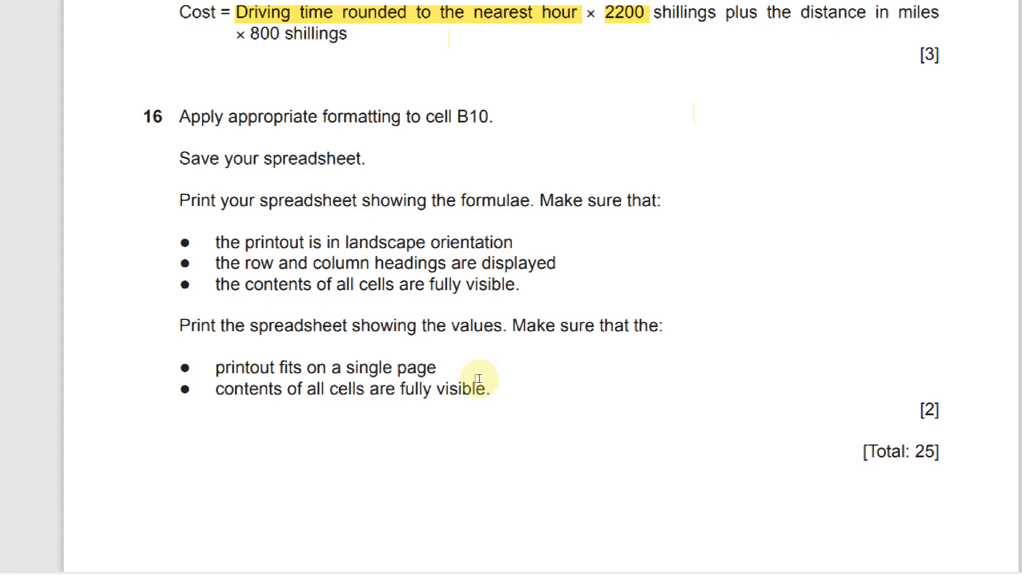
pyautogui.hotkey('alt', 'Tab')
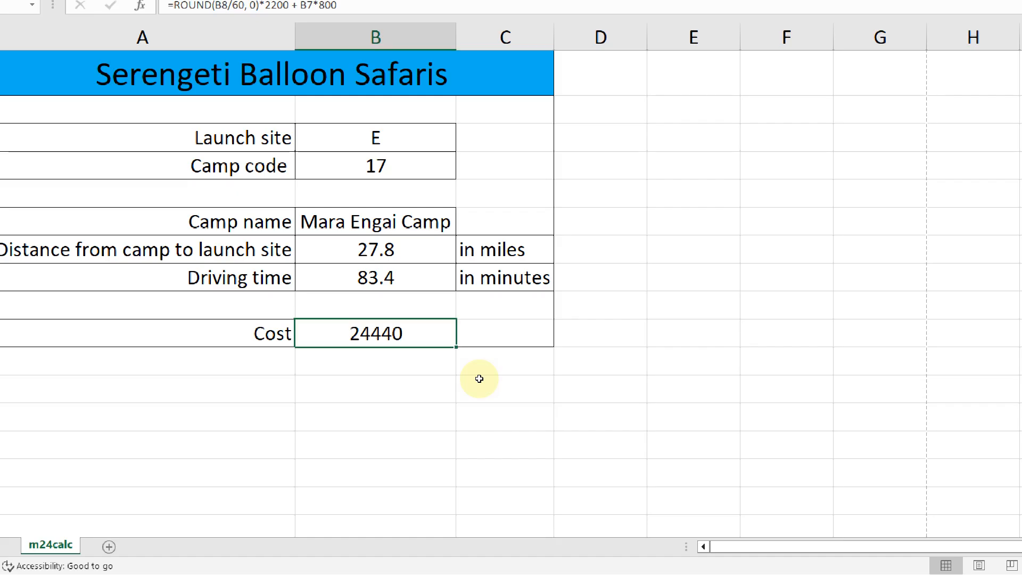
pyautogui.hotkey('alt', 'Tab')
pyautogui.scroll(10, 489, 327)
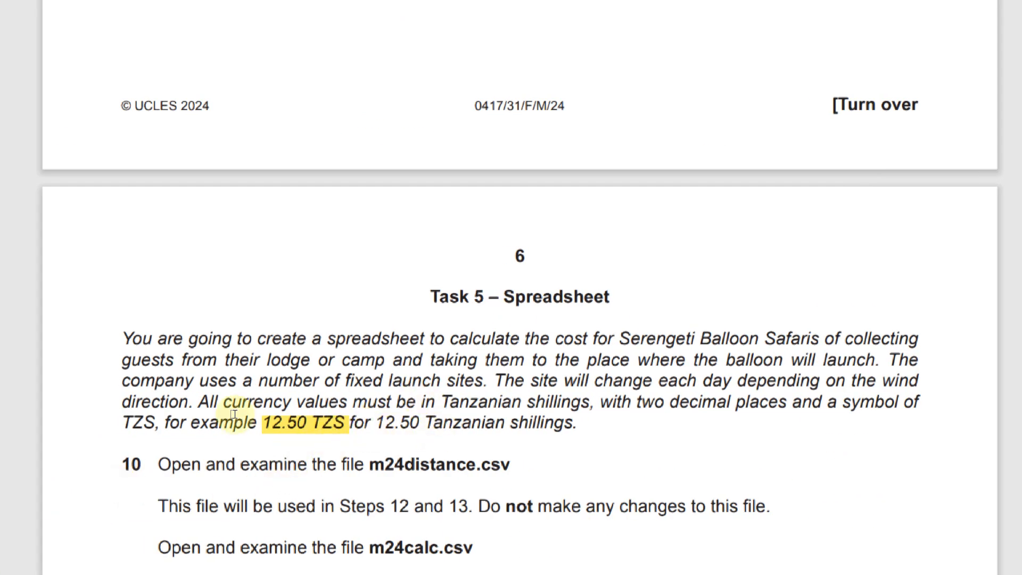
pyautogui.moveTo(270, 424); pyautogui.dragTo(249, 425)
pyautogui.doubleClick(350, 424)
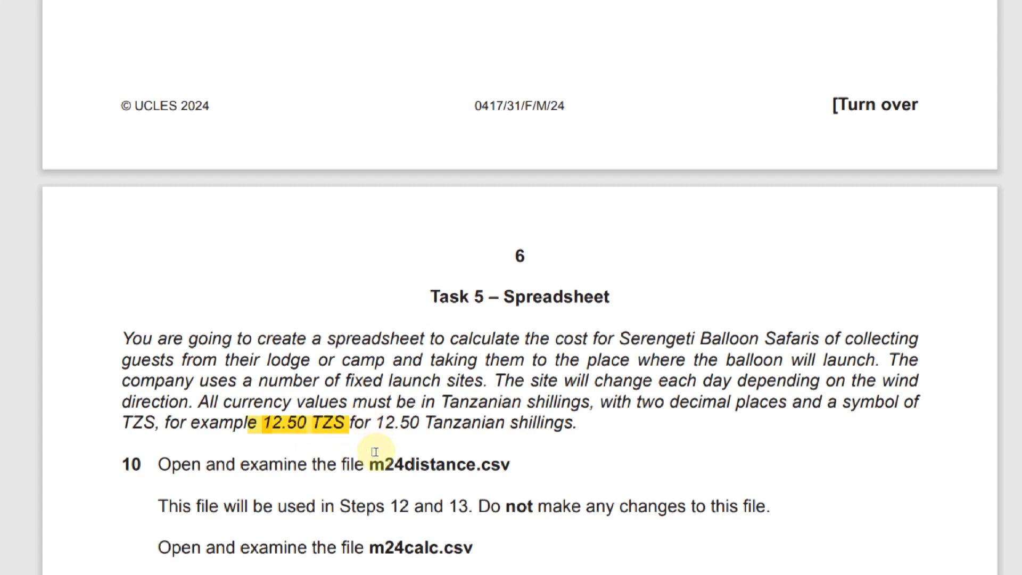
pyautogui.hotkey('alt', 'Tab')
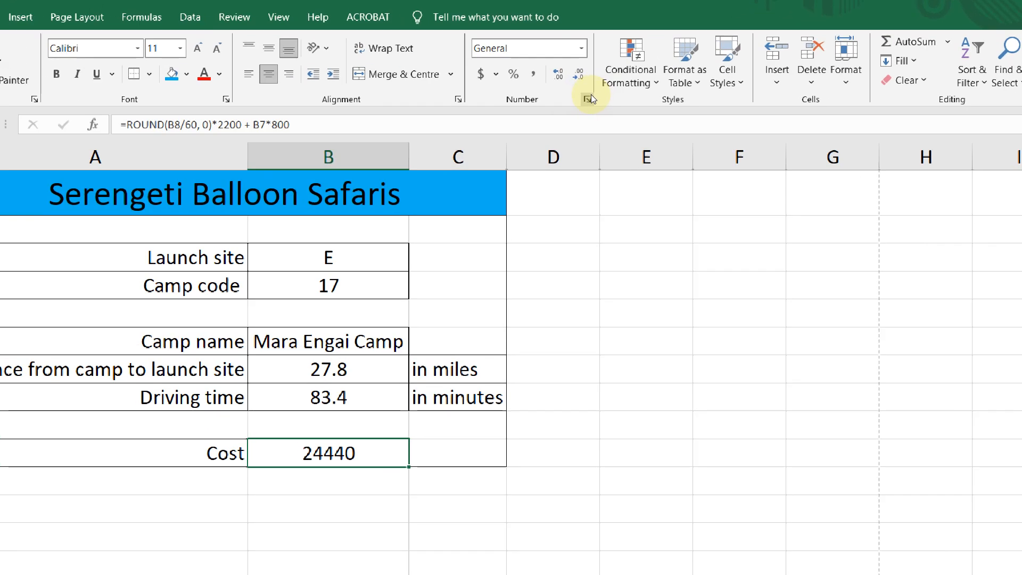
# Format B10 as Currency with 2 decimal places and the TZS Tanzanian shilling symbol
pyautogui.click(587, 99)
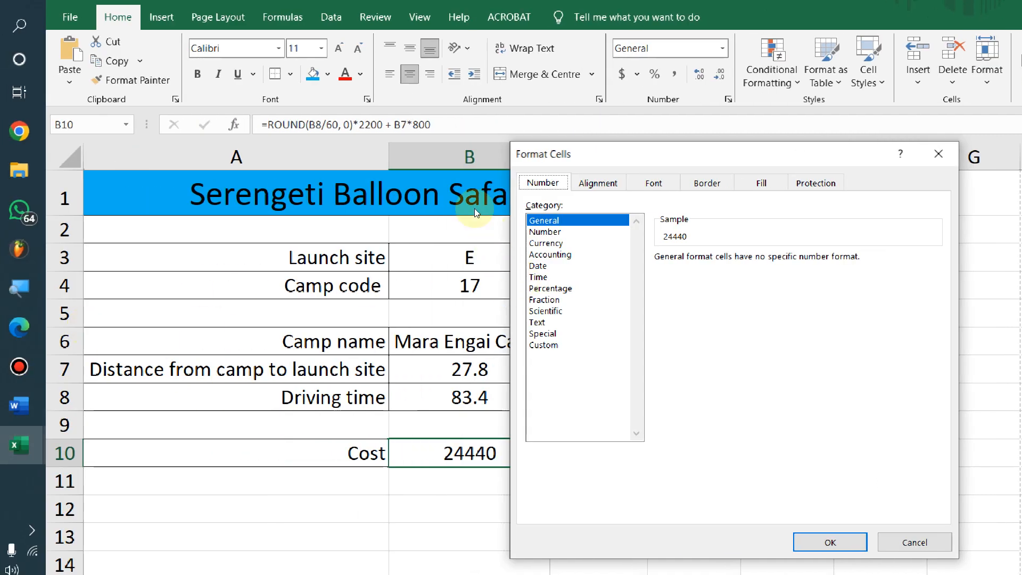
pyautogui.click(546, 243)
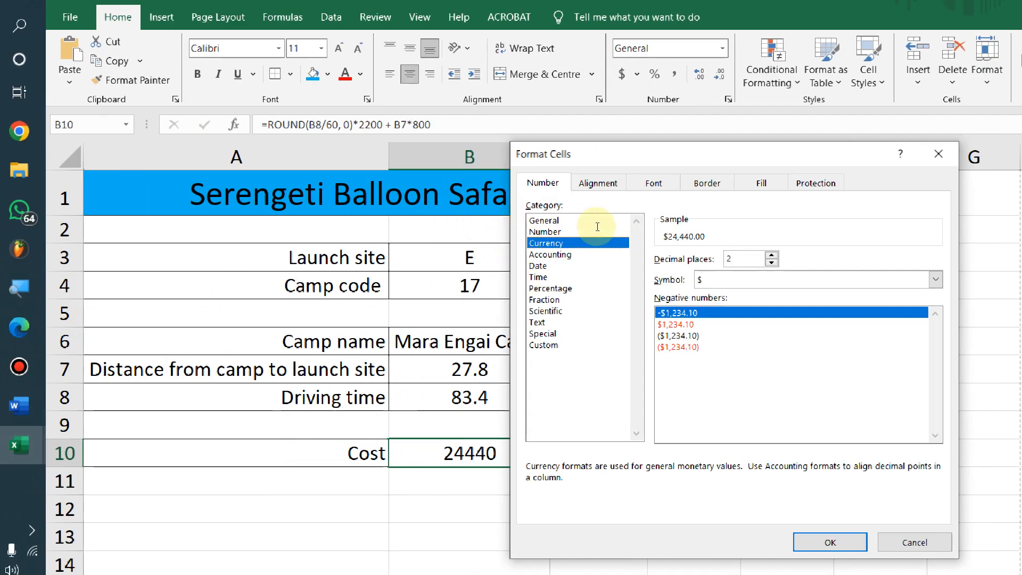
pyautogui.moveTo(600, 141); pyautogui.dragTo(656, 149)
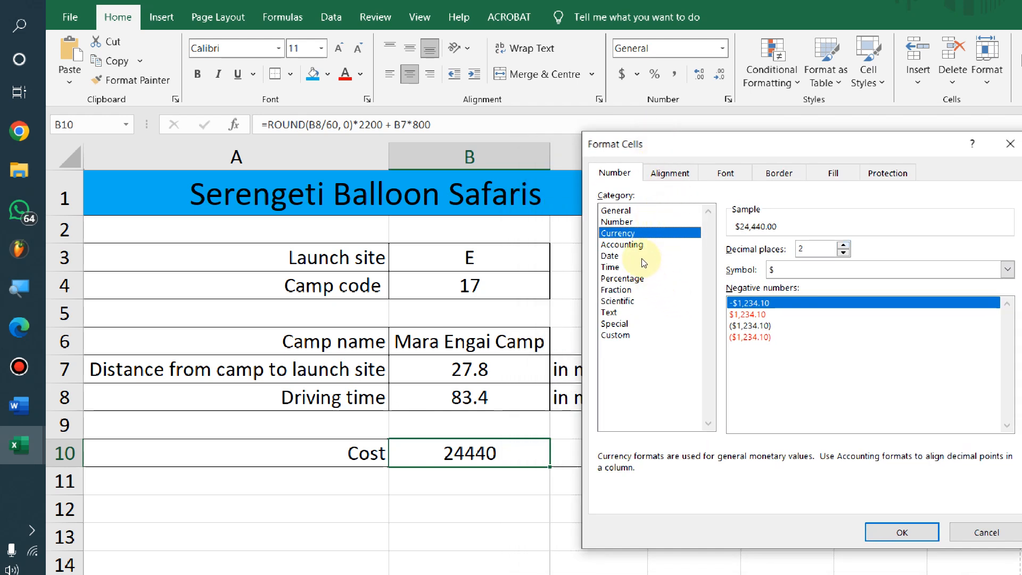
pyautogui.hotkey('alt', 'Tab')
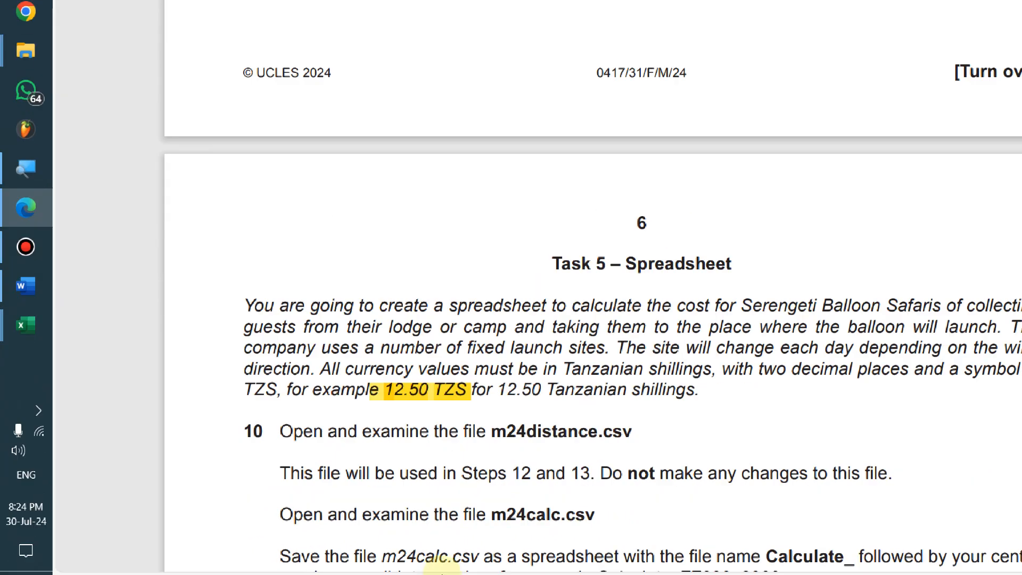
pyautogui.hotkey('alt', 'Tab')
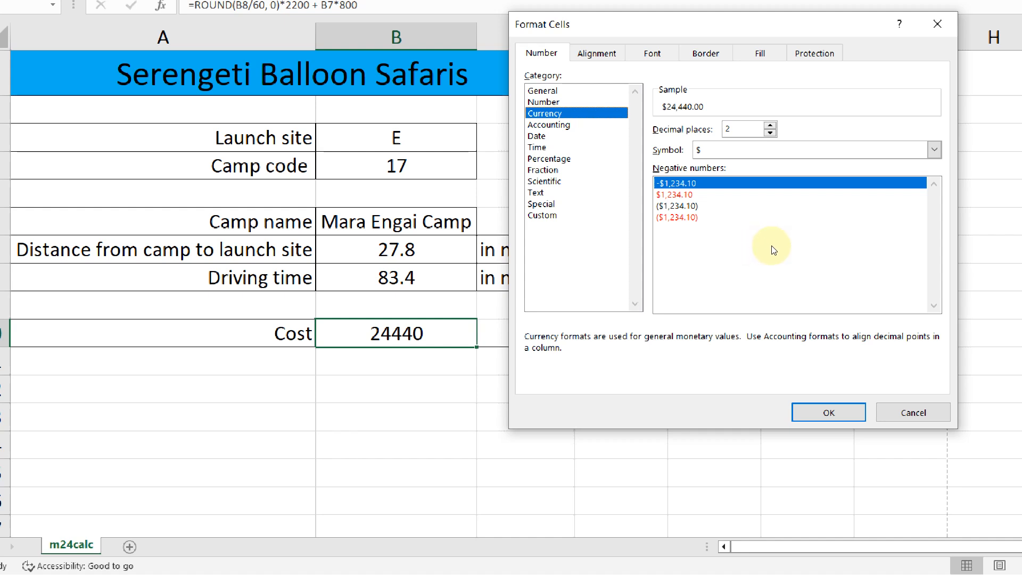
pyautogui.click(934, 150)
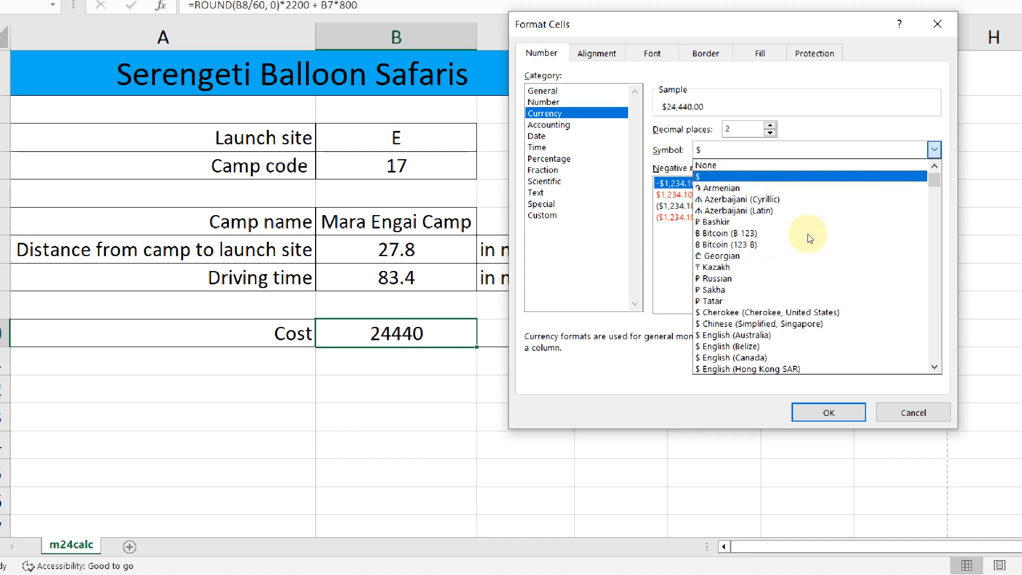
pyautogui.hotkey('alt', 'Tab')
pyautogui.hotkey('alt', 'Tab')
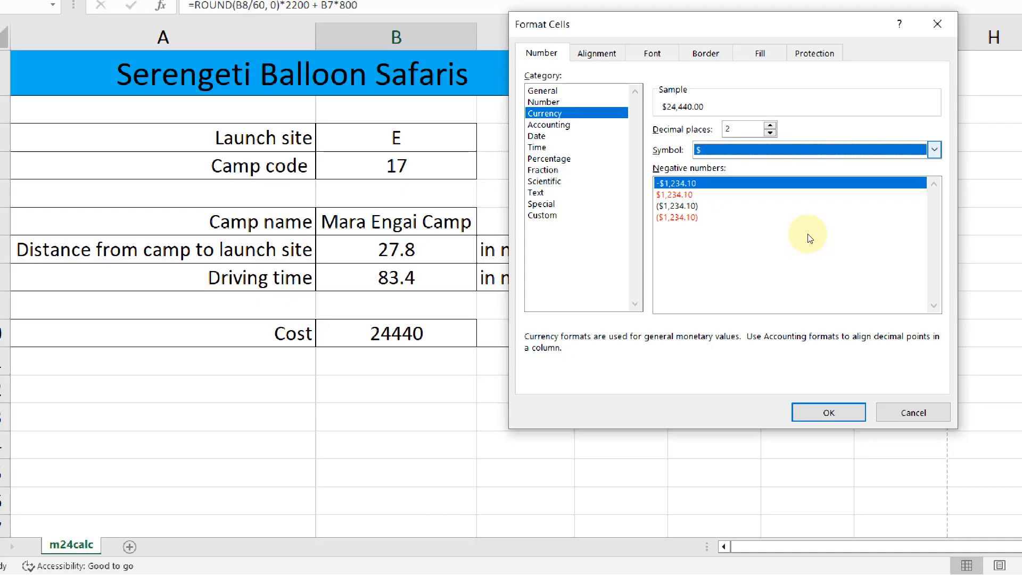
pyautogui.click(934, 150)
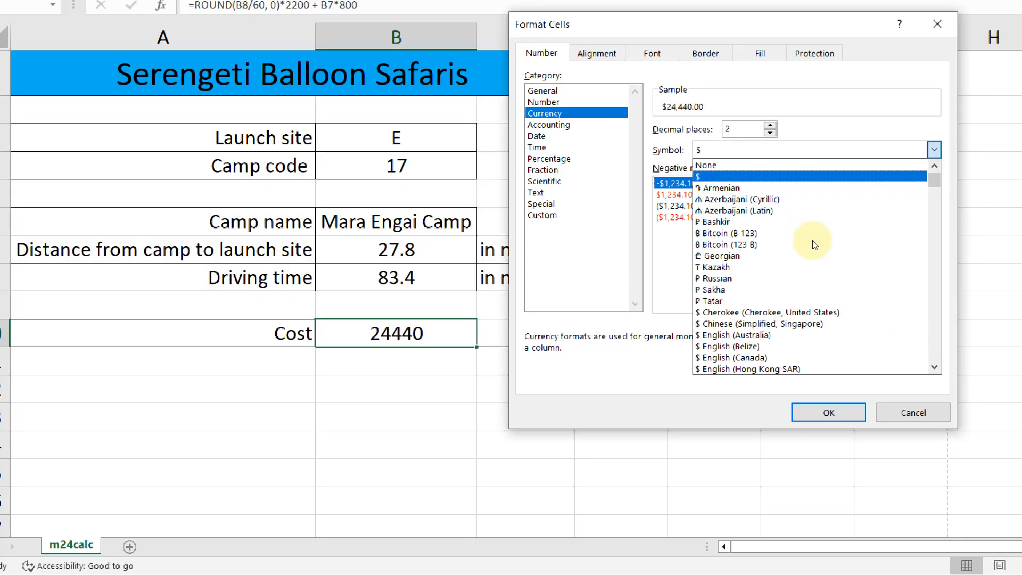
pyautogui.press('t')
pyautogui.scroll(-2, 743, 340)
pyautogui.scroll(-1, 667, 375)
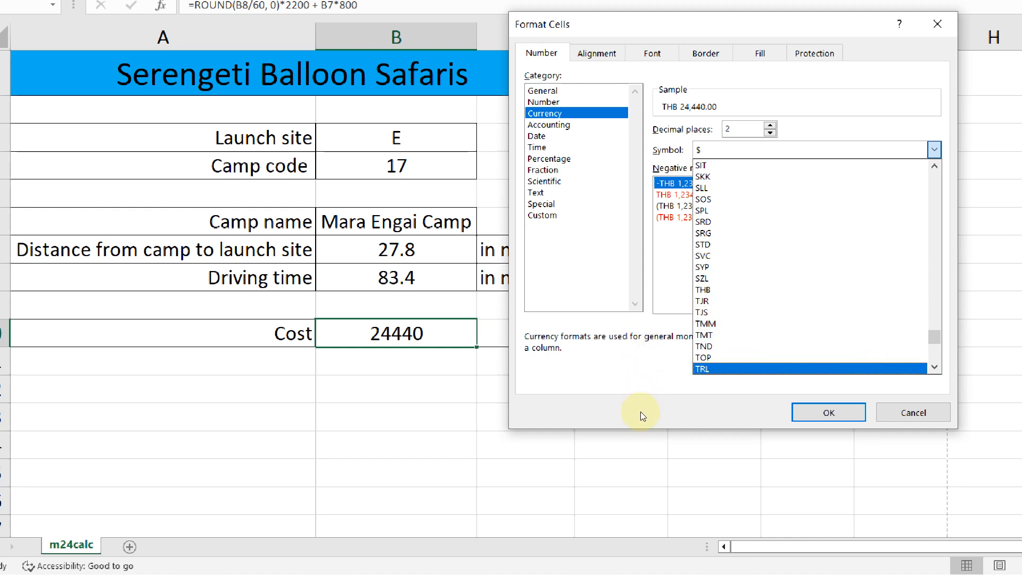
pyautogui.scroll(-2, 657, 376)
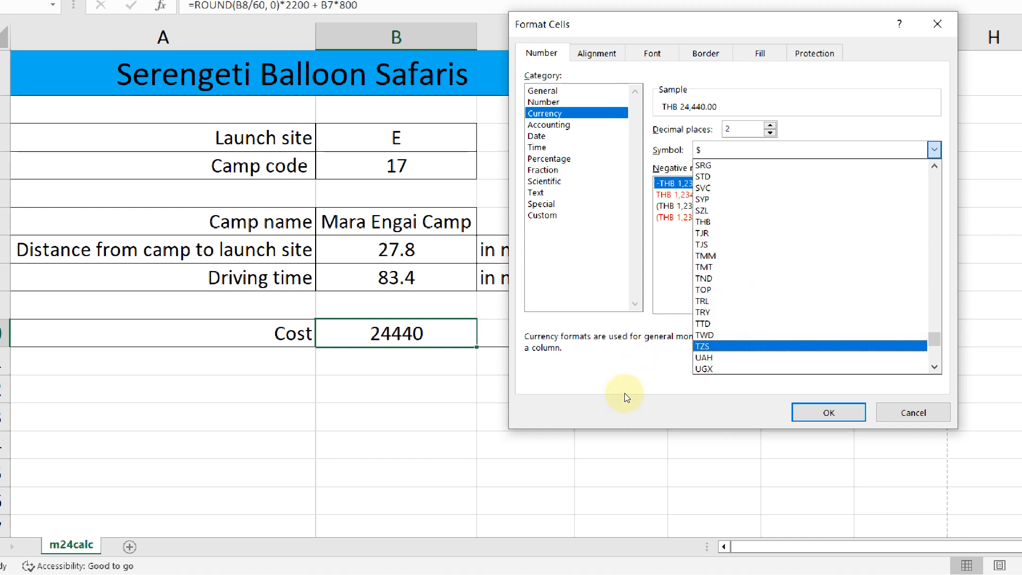
pyautogui.click(703, 346)
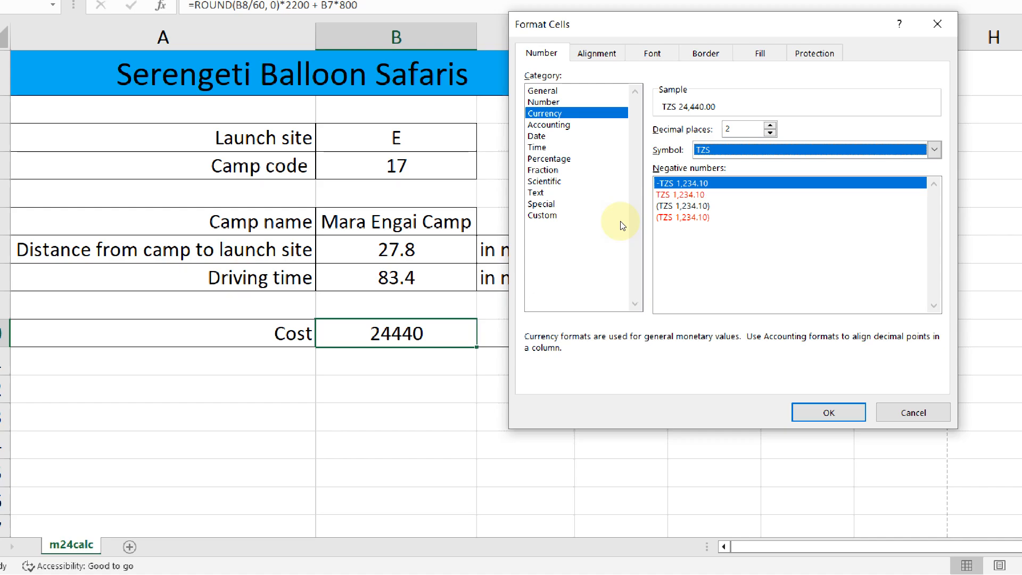
pyautogui.hotkey('alt', 'Tab')
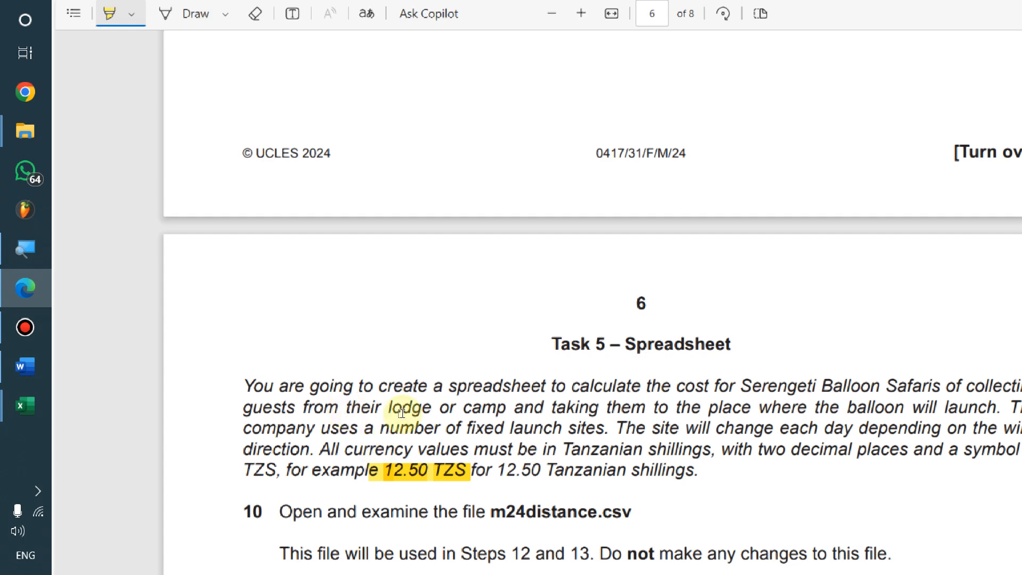
# Switch B10 to a Custom format and cut the [$TZS] code from the Type box
pyautogui.hotkey('alt', 'Tab')
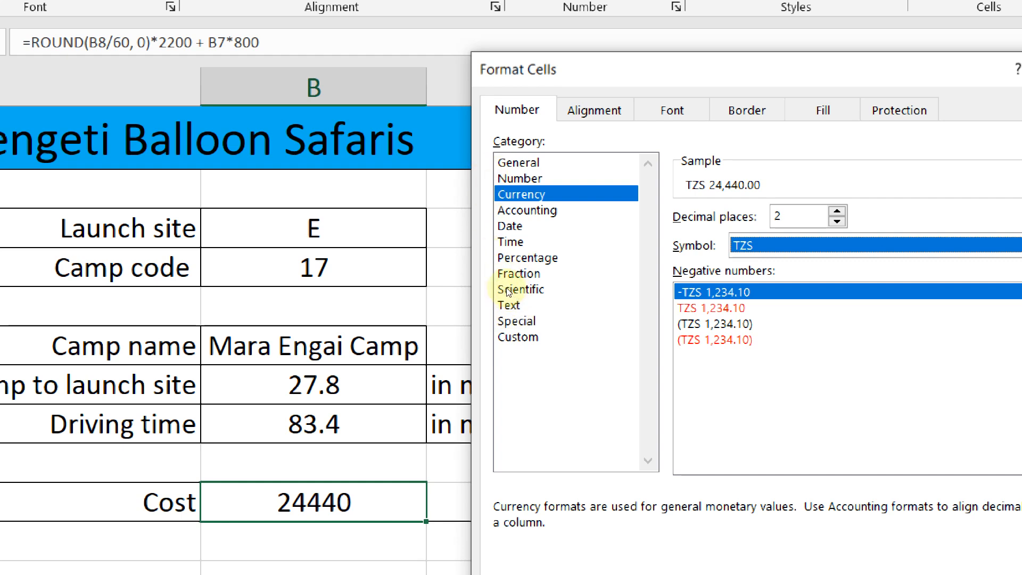
pyautogui.click(518, 337)
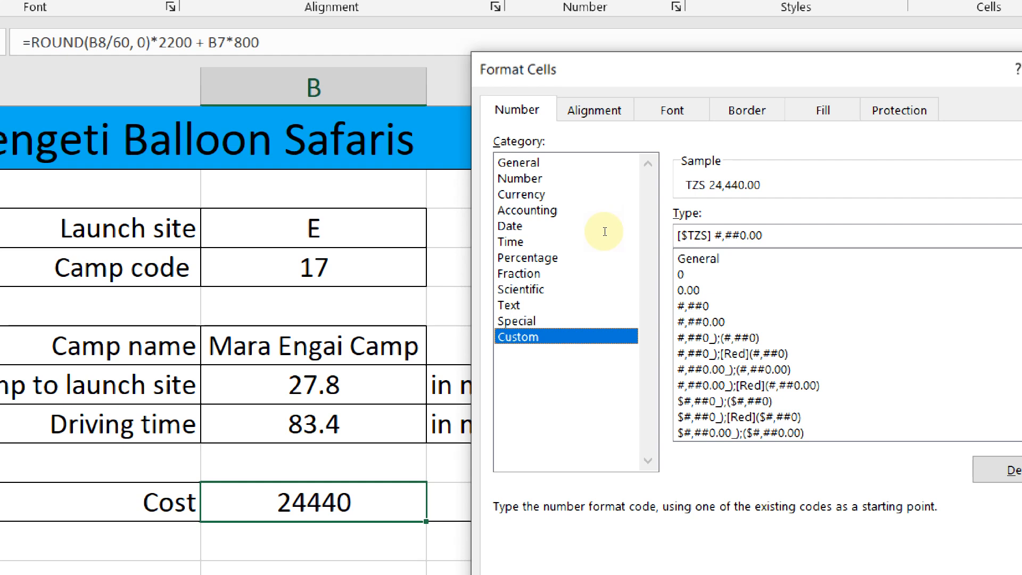
pyautogui.moveTo(707, 235); pyautogui.dragTo(676, 235)
pyautogui.click(694, 235)
pyautogui.rightClick(697, 235)
pyautogui.click(737, 251)
# Paste [$TZS] after #,##0.00 with a space and apply, showing 24,440.00 TZS
pyautogui.press('End')
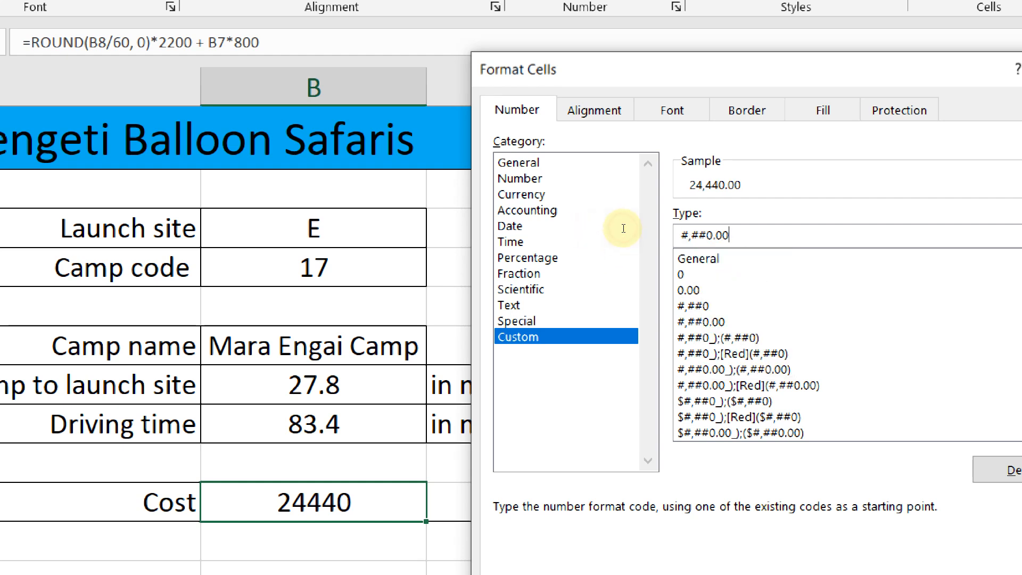
pyautogui.rightClick(699, 236)
pyautogui.click(743, 306)
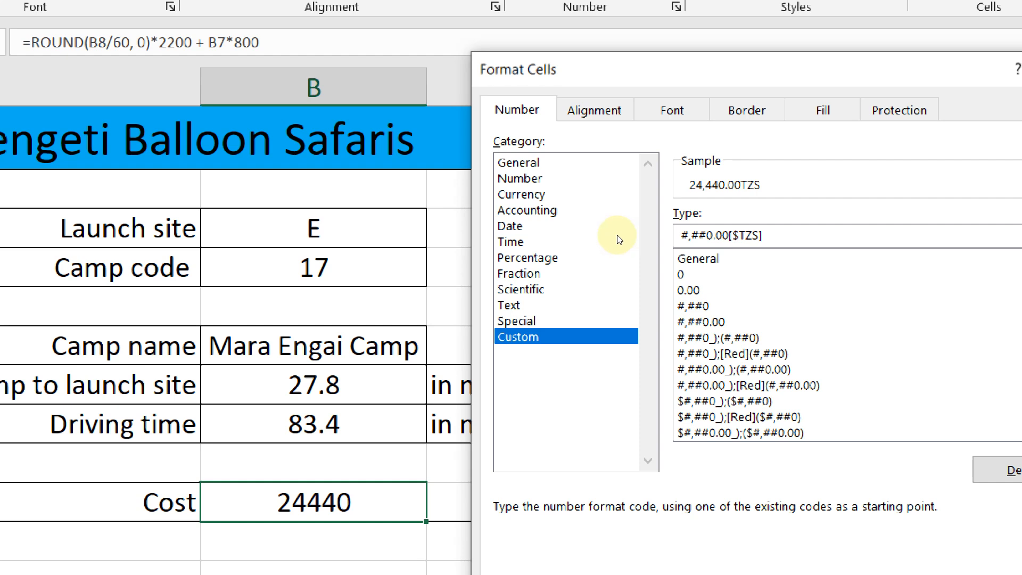
pyautogui.press('Left')
pyautogui.press('Left')
pyautogui.press('Left')
pyautogui.press('Left')
pyautogui.press('Left')
pyautogui.press('Left')
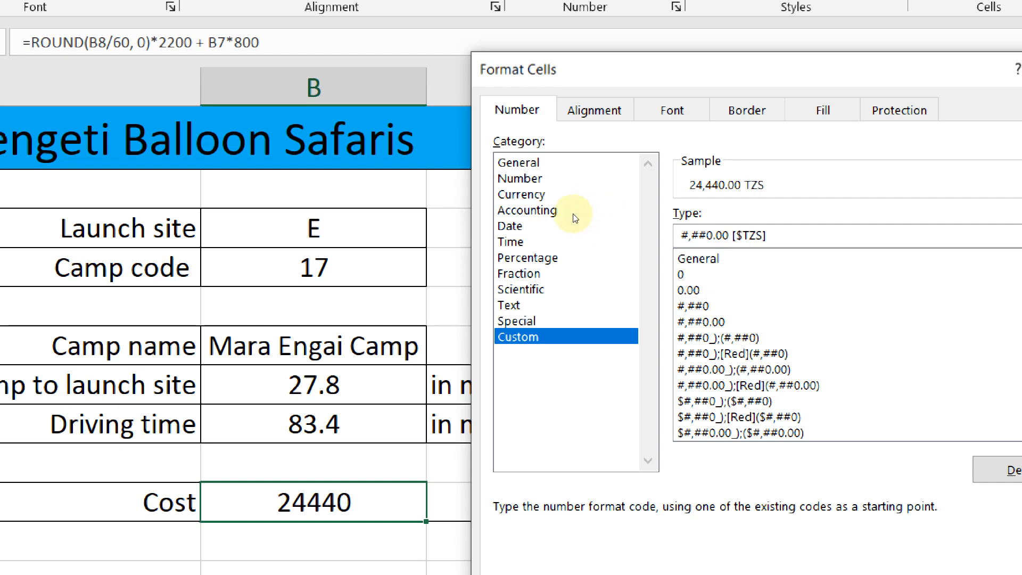
pyautogui.press('Home')
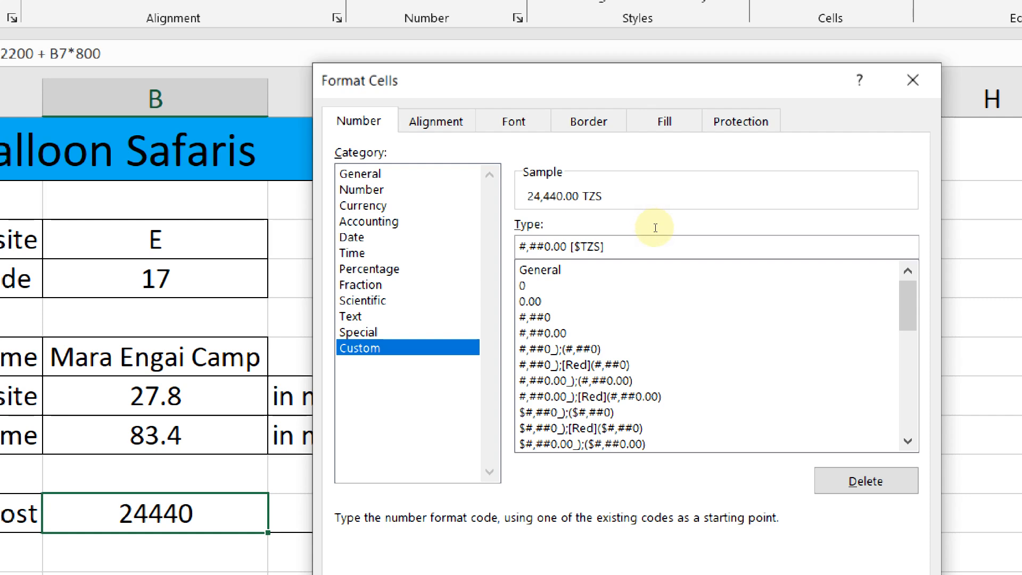
pyautogui.doubleClick(624, 228)
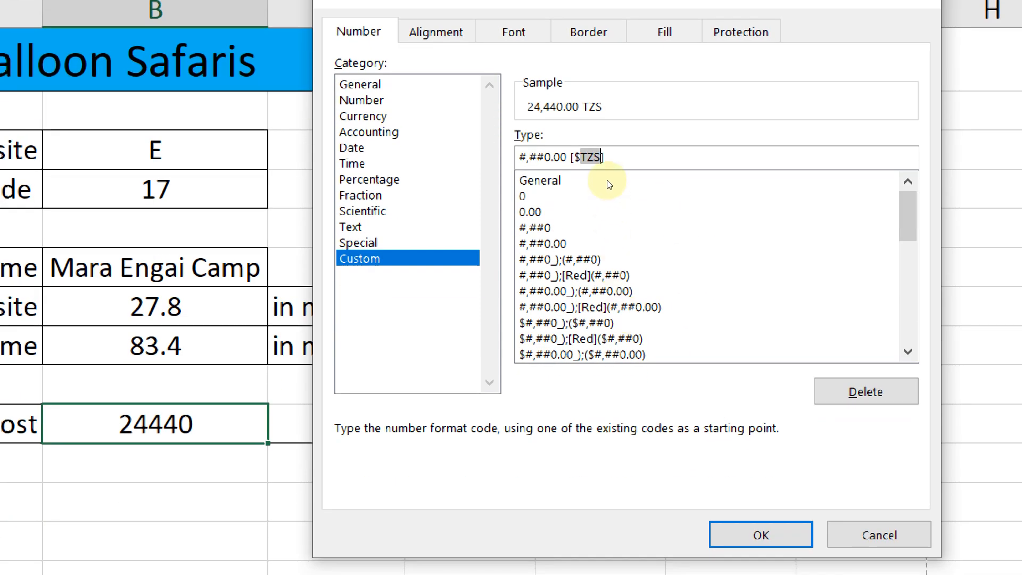
pyautogui.click(648, 318)
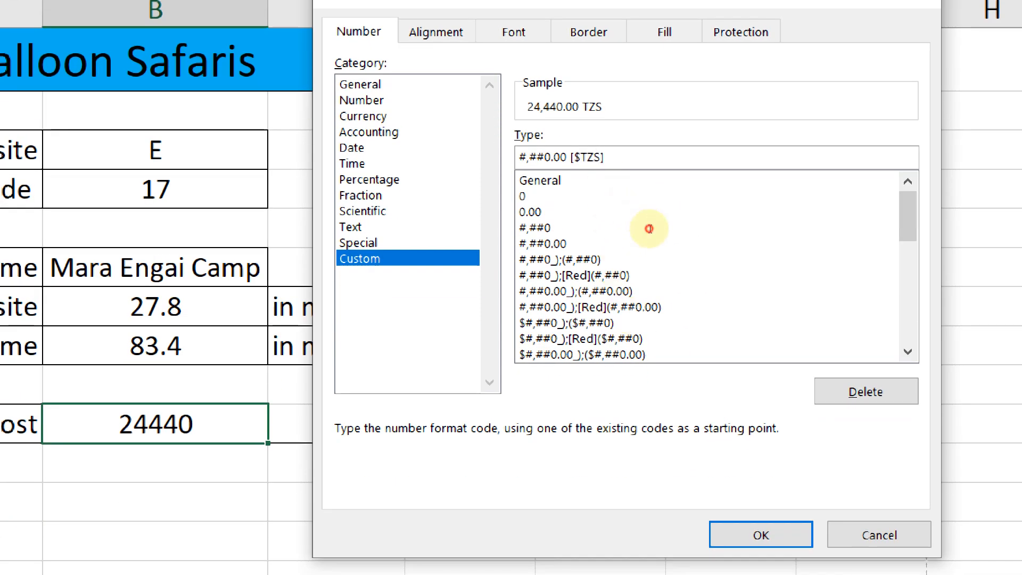
pyautogui.press('Return')
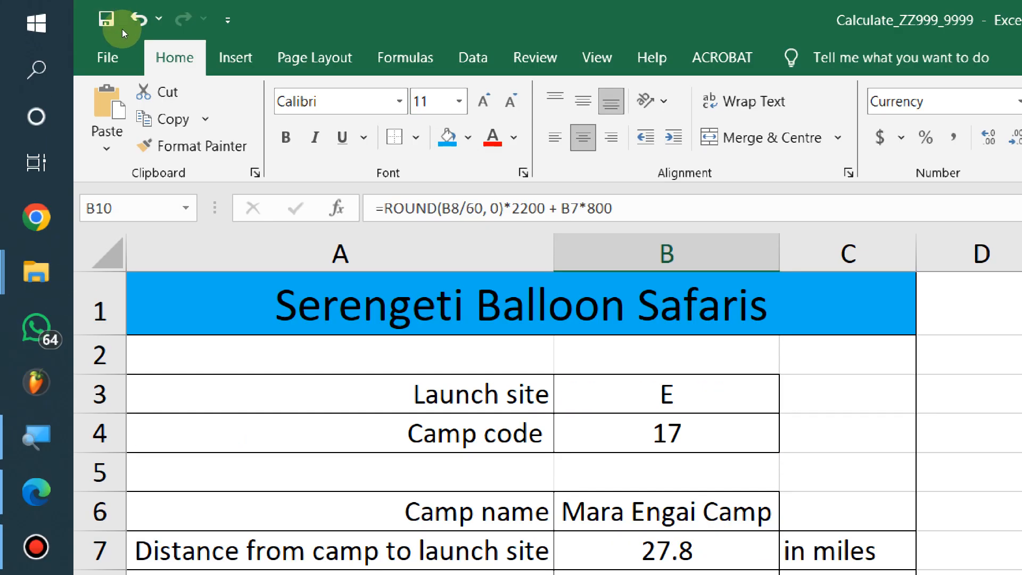
pyautogui.click(169, 142)
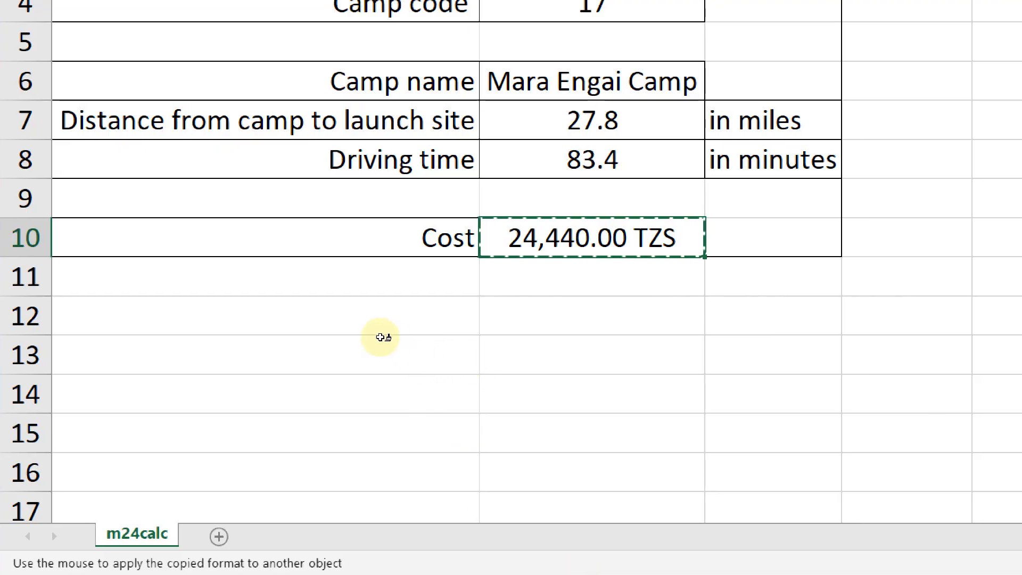
pyautogui.press('Up')
pyautogui.press('Up')
pyautogui.press('Return')
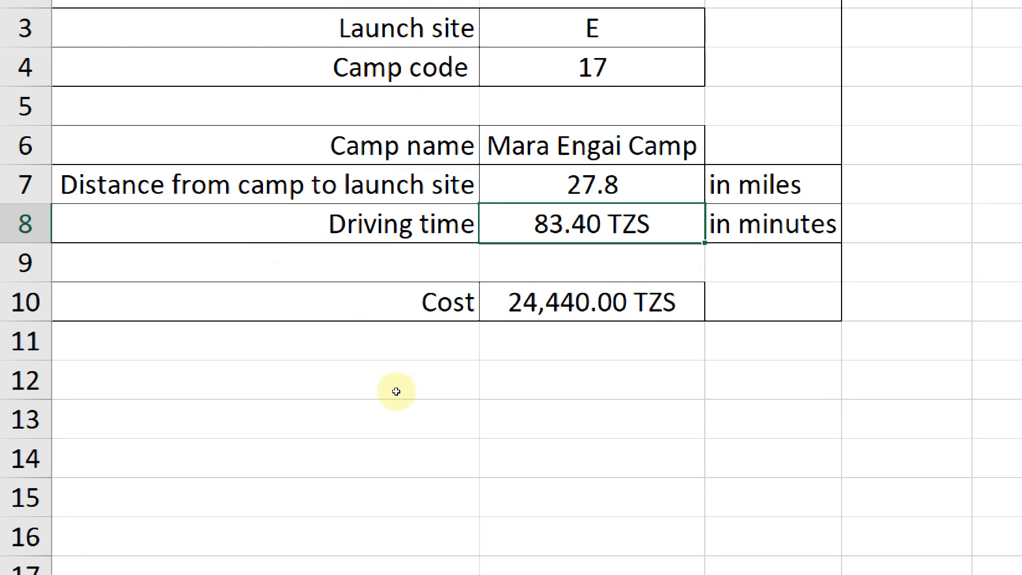
pyautogui.hotkey('ctrl', 'z')
pyautogui.press('Down')
pyautogui.press('Down')
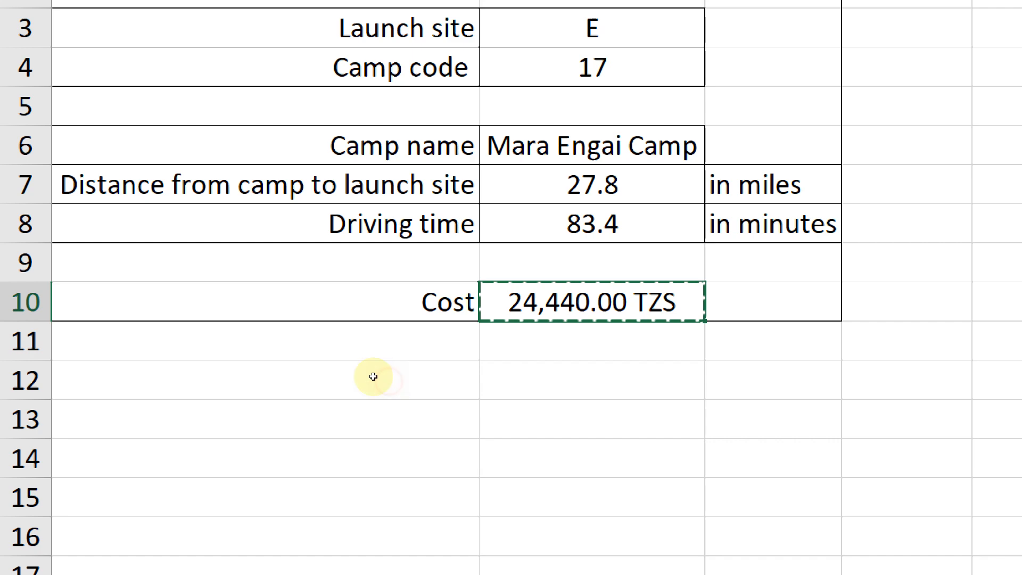
pyautogui.press('Down')
pyautogui.press('Down')
pyautogui.press('Escape')
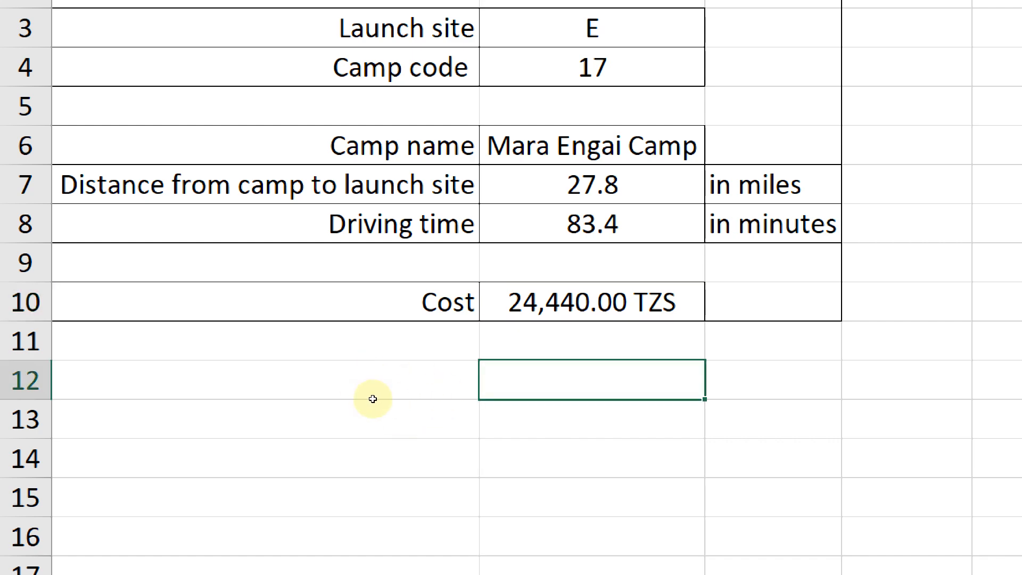
pyautogui.press('Up')
pyautogui.press('Up')
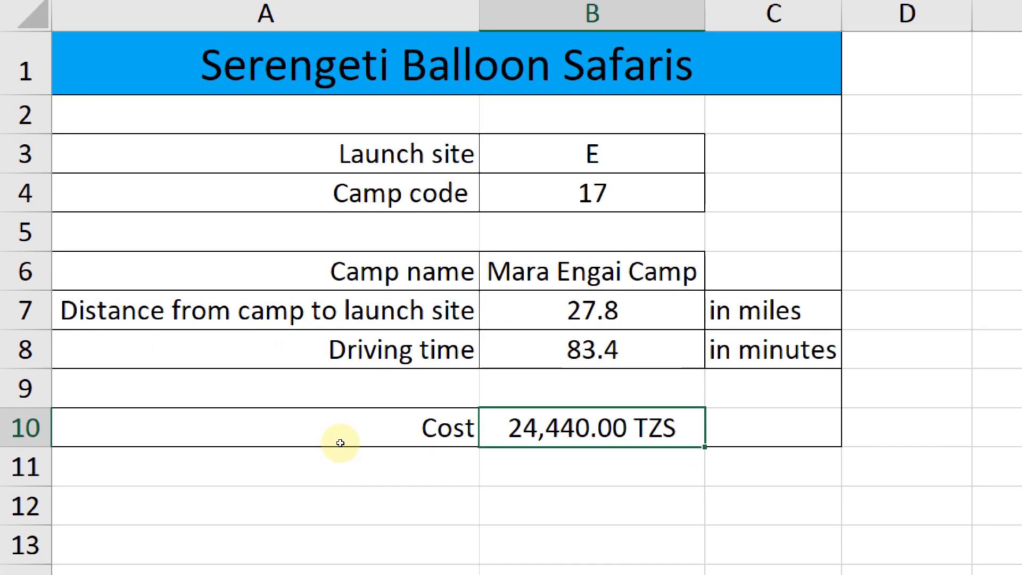
# Highlight question 16's formulae printout rules: landscape with row and column headings
pyautogui.hotkey('alt', 'Tab')
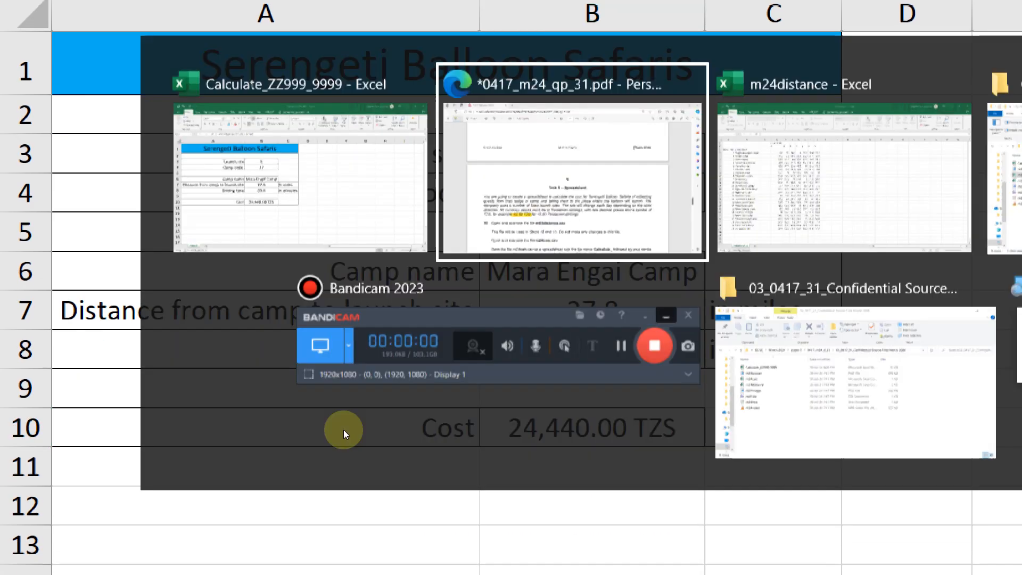
pyautogui.press('Tab')
pyautogui.hotkey('alt', 'Tab')
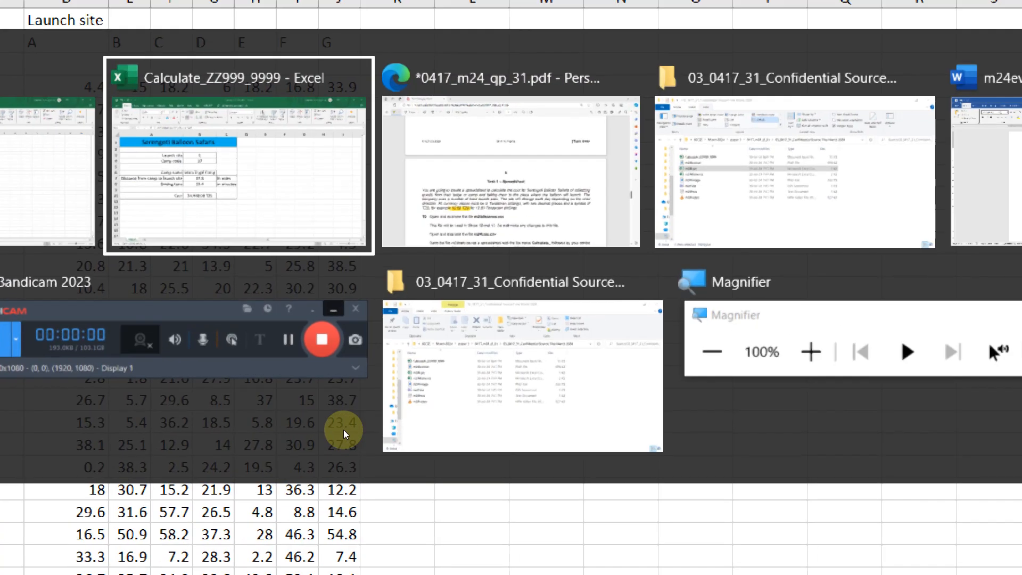
pyautogui.hotkey('alt', 'Tab')
pyautogui.press('Tab')
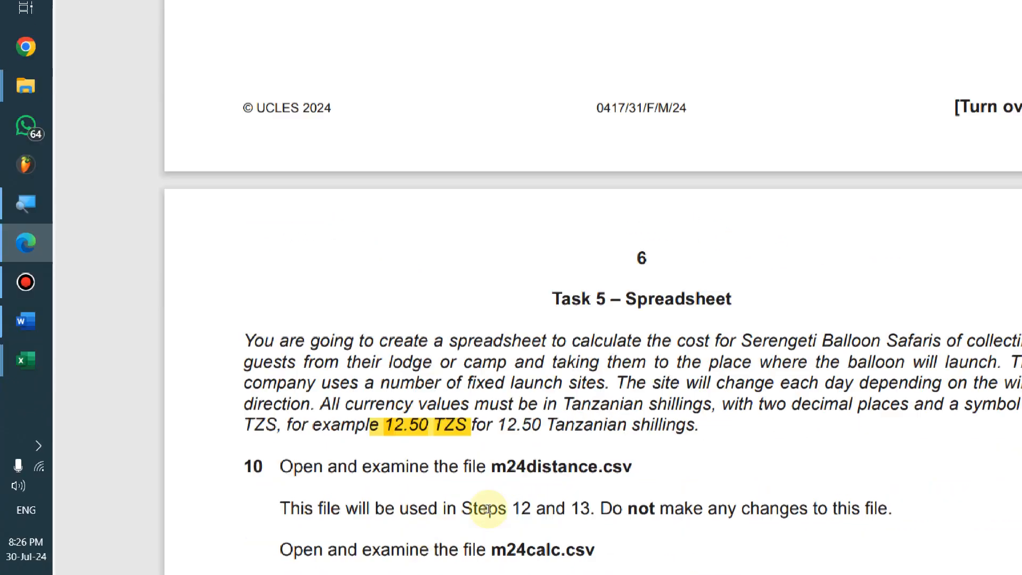
pyautogui.scroll(-20, 488, 509)
pyautogui.scroll(3, 557, 420)
pyautogui.scroll(3, 560, 417)
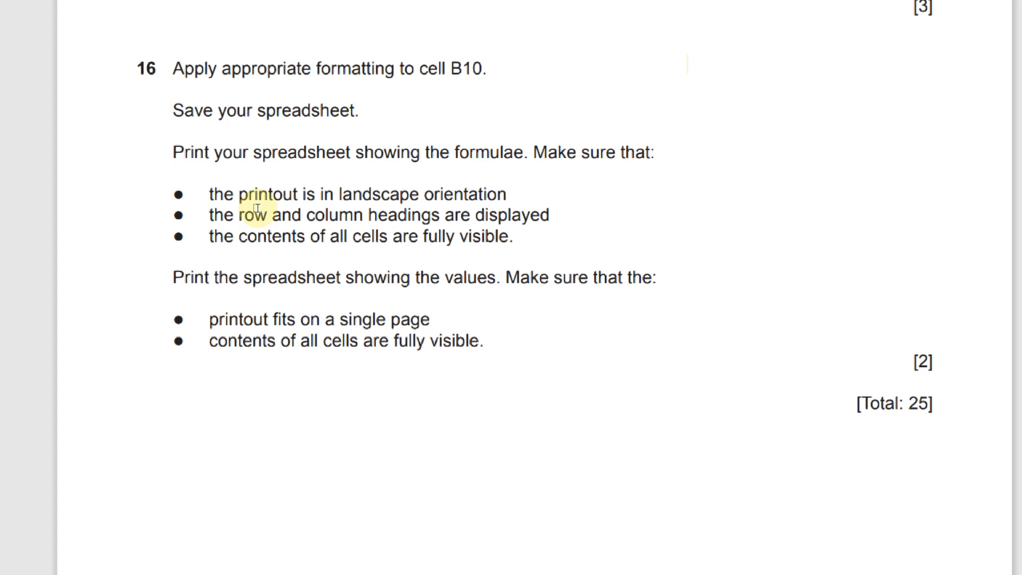
pyautogui.click(226, 209)
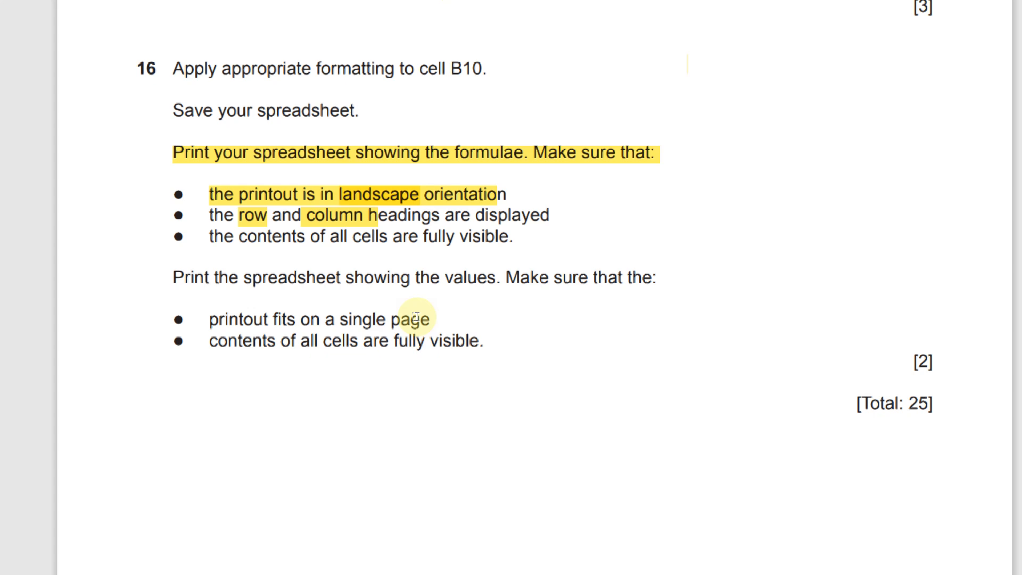
pyautogui.hotkey('alt', 'Tab')
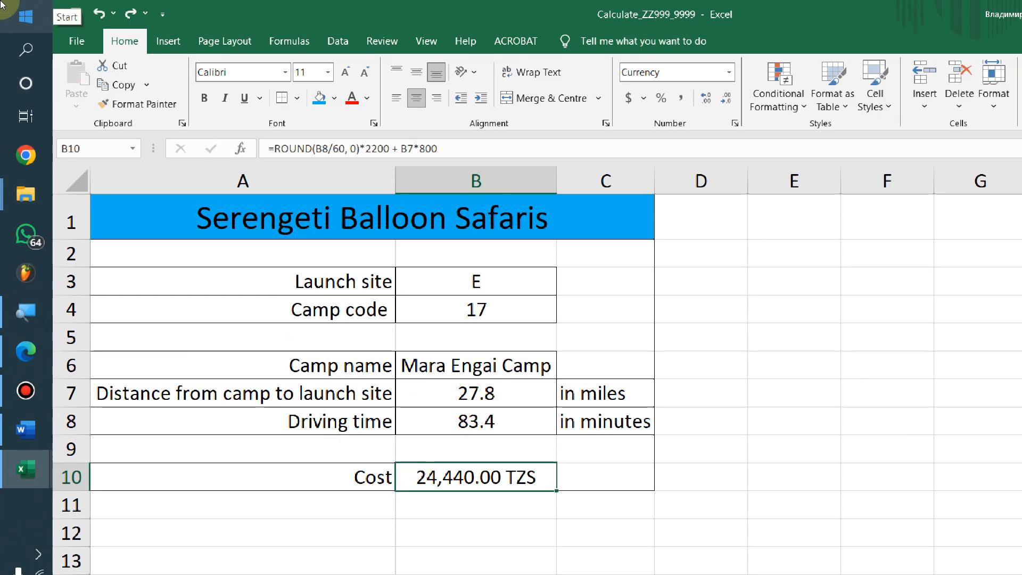
# Display formulas in the cells and autofit every column to fit them
pyautogui.click(231, 30)
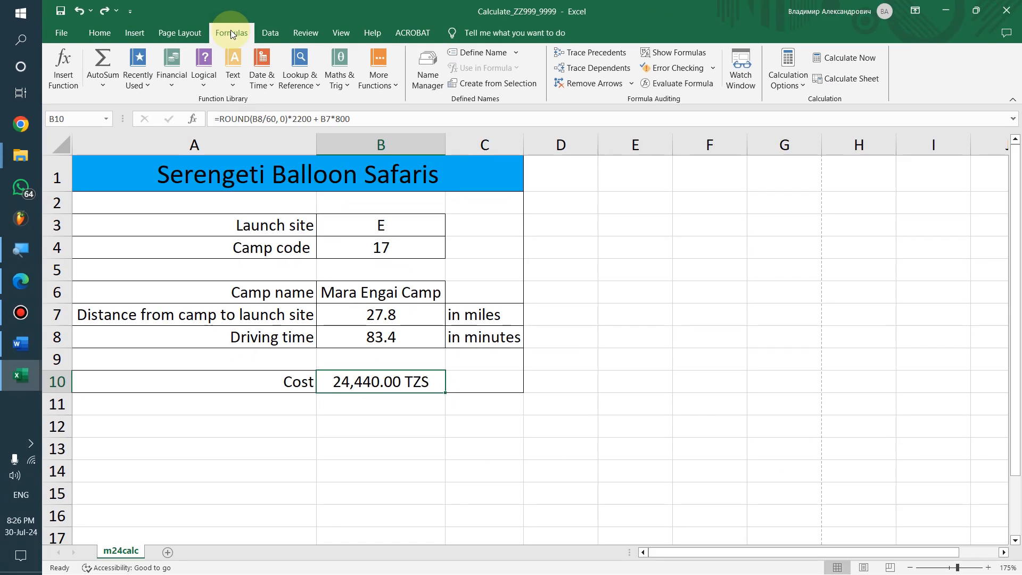
pyautogui.click(676, 53)
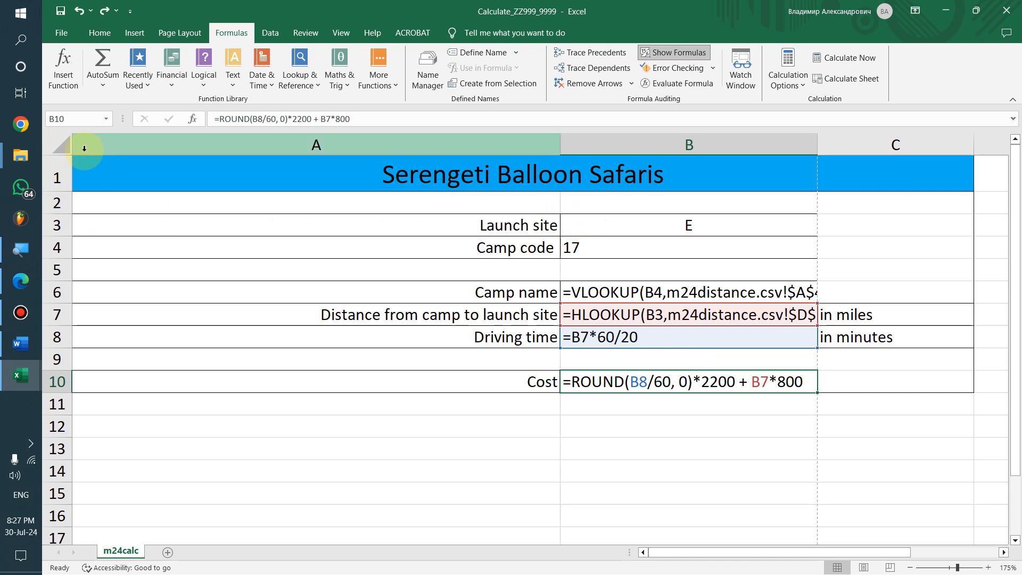
pyautogui.click(60, 144)
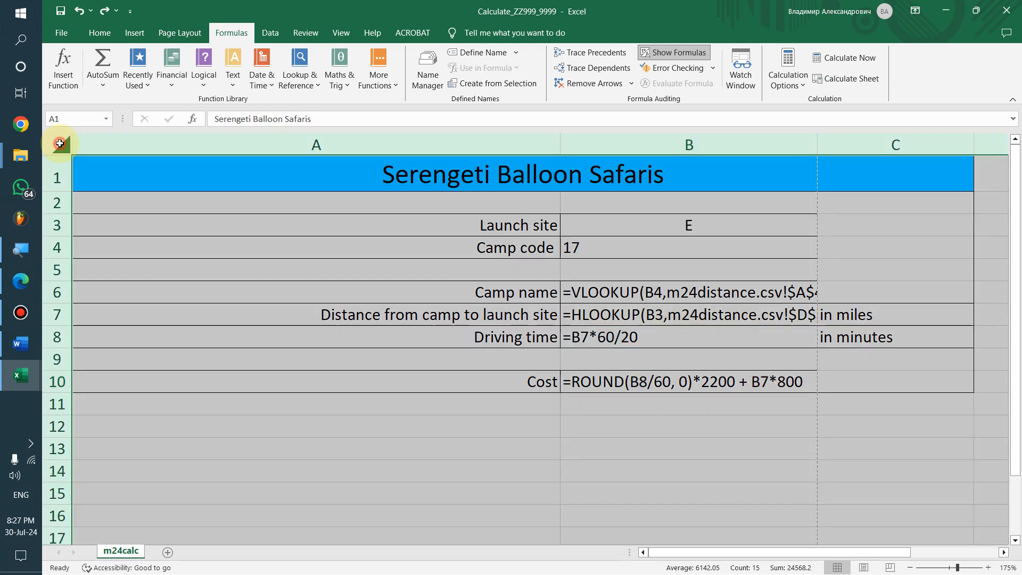
pyautogui.doubleClick(559, 143)
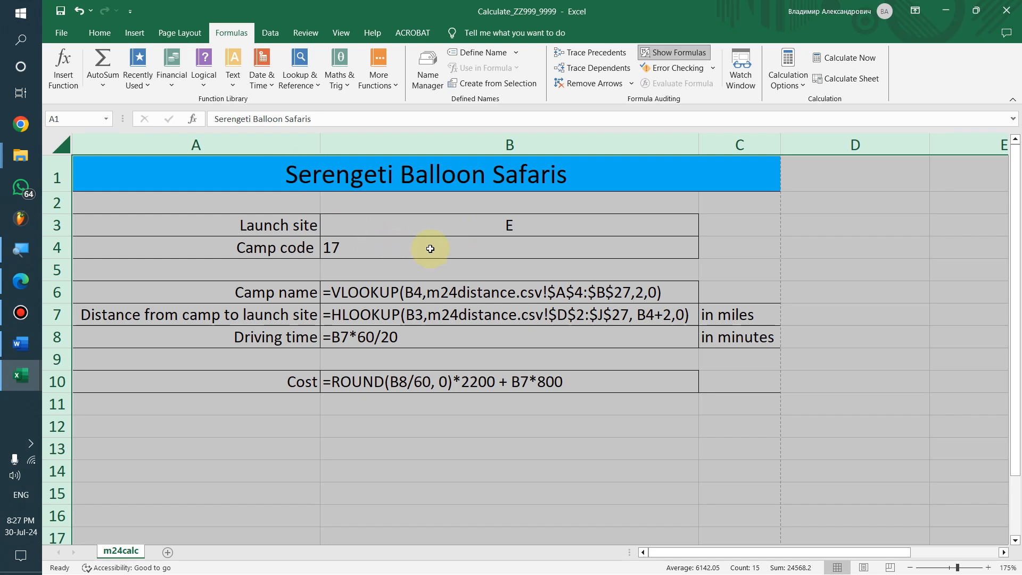
pyautogui.click(527, 335)
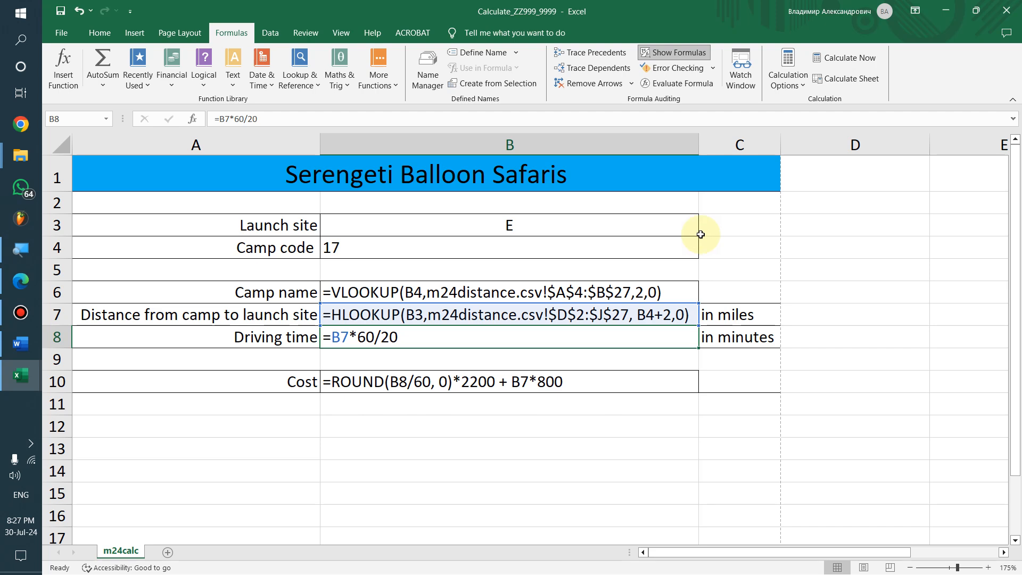
pyautogui.click(59, 33)
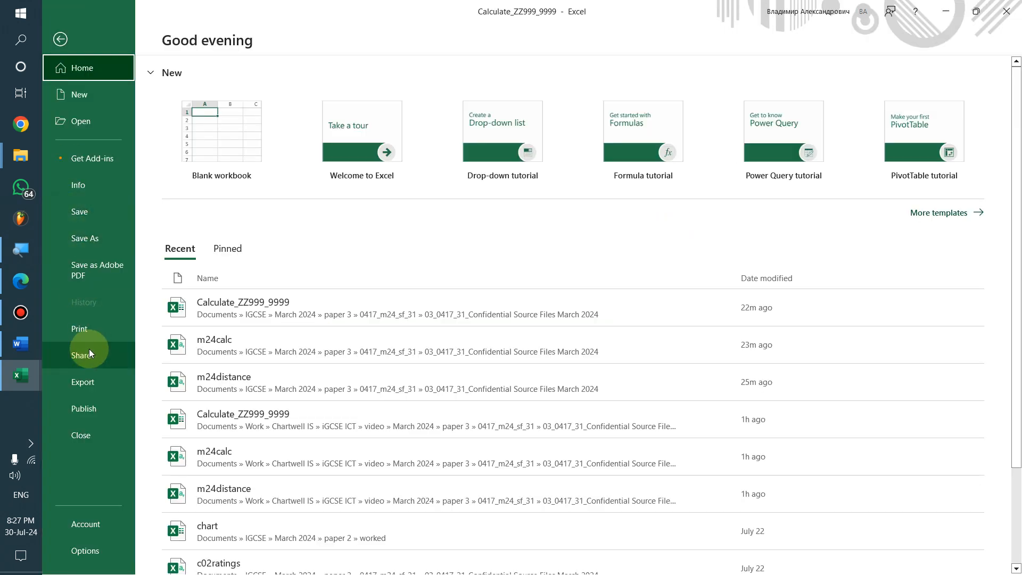
# Set the formulae printout orientation to landscape
pyautogui.click(84, 328)
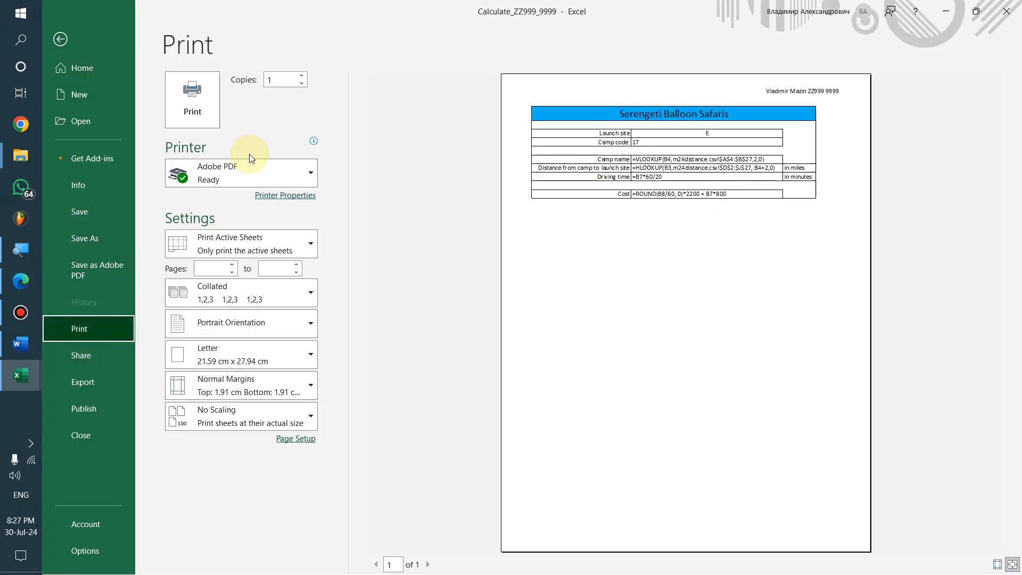
pyautogui.moveTo(267, 184)
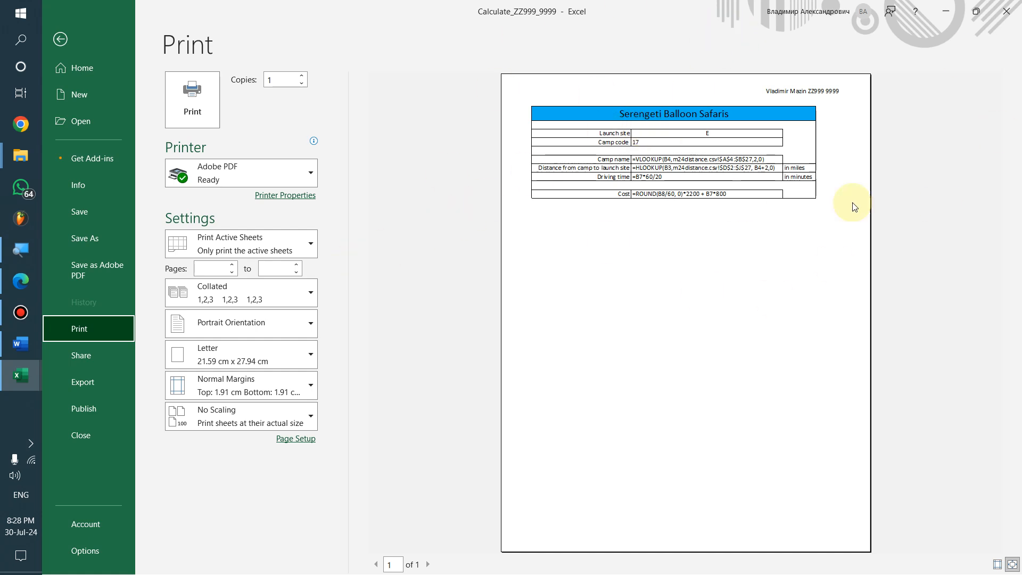
pyautogui.click(254, 331)
pyautogui.click(252, 382)
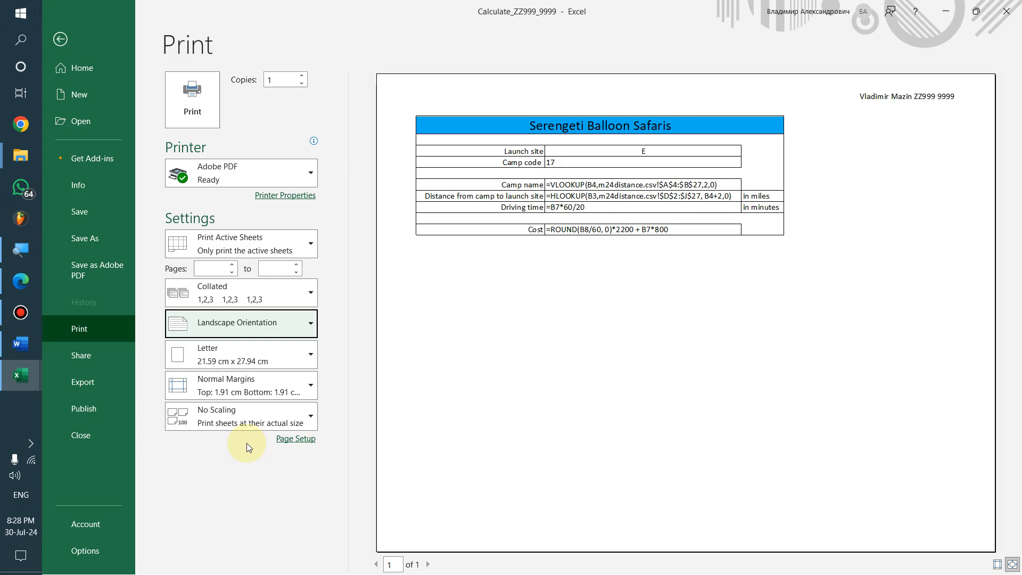
pyautogui.hotkey('alt', 'Tab')
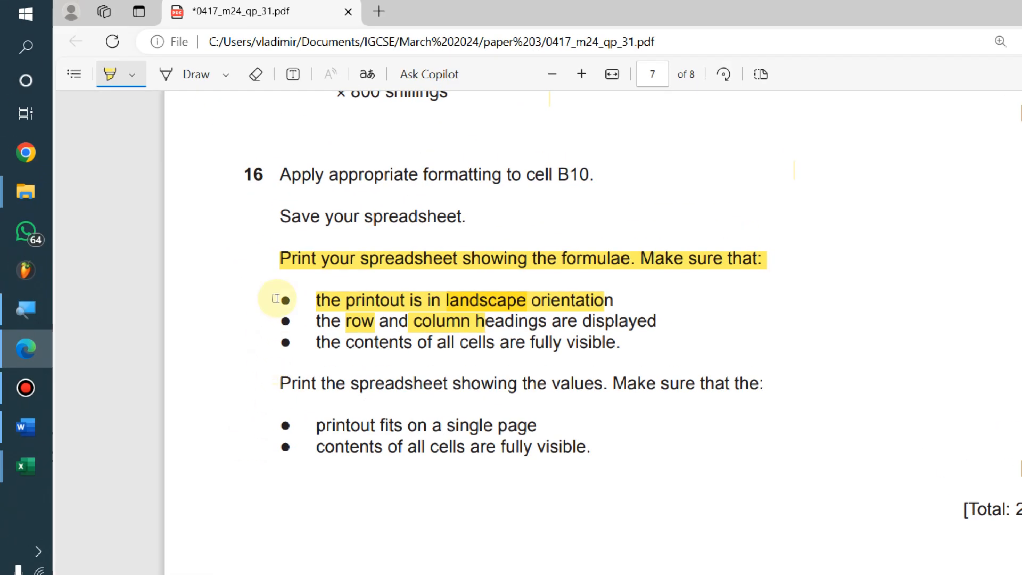
pyautogui.hotkey('alt', 'Tab')
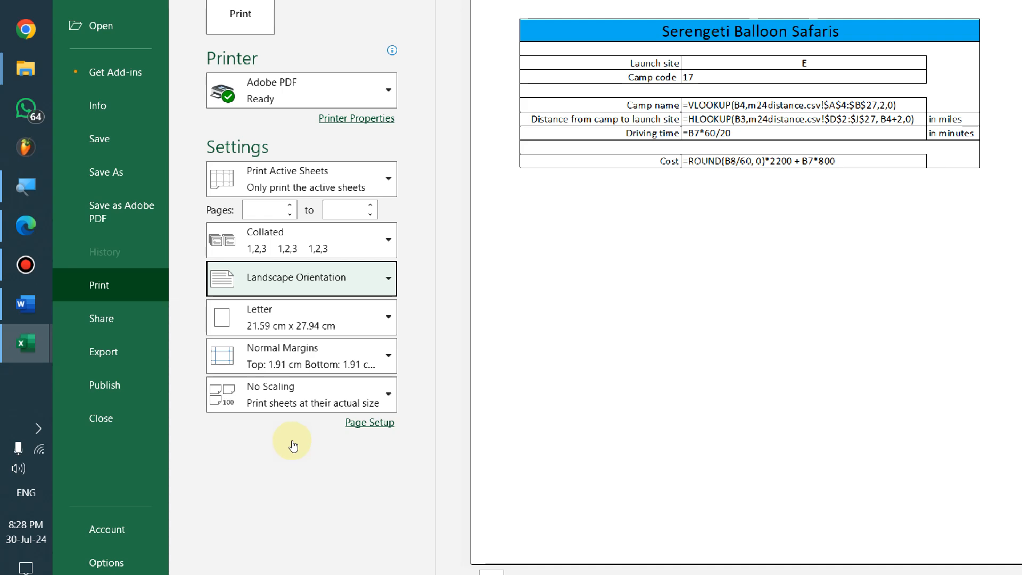
# Turn on Row and column headings in Page Setup and print to Adobe PDF
pyautogui.click(369, 423)
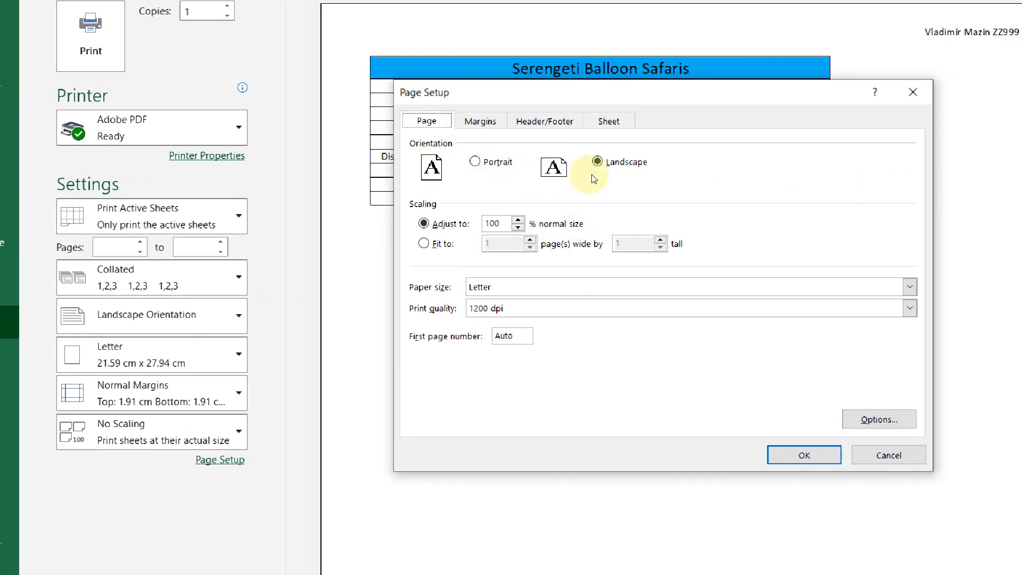
pyautogui.click(609, 121)
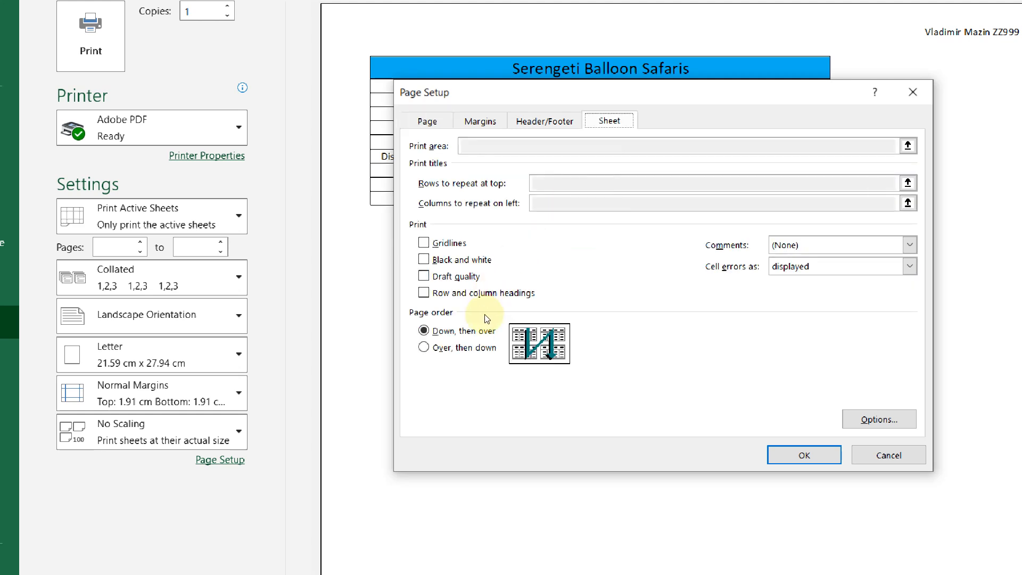
pyautogui.click(462, 294)
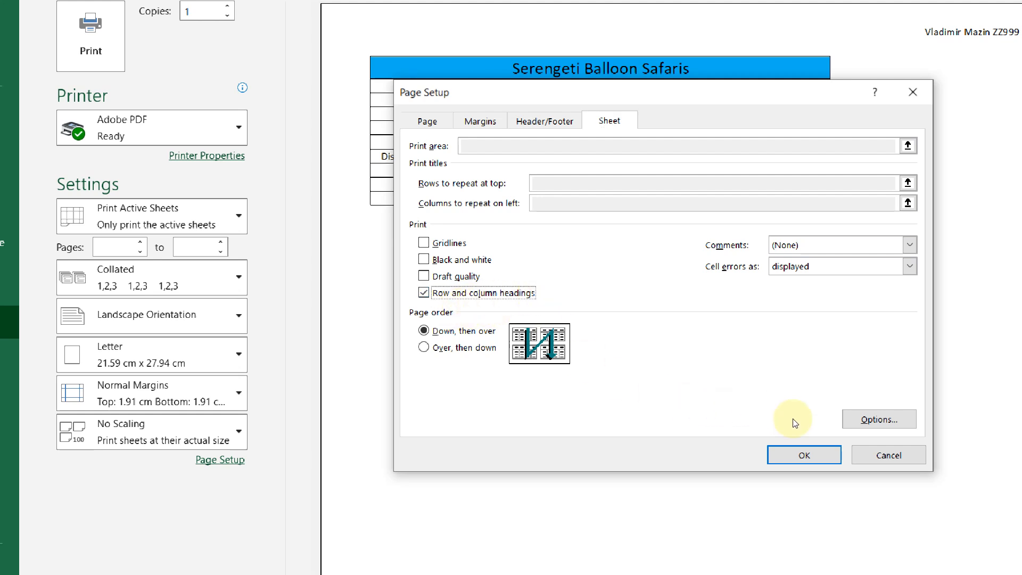
pyautogui.click(767, 446)
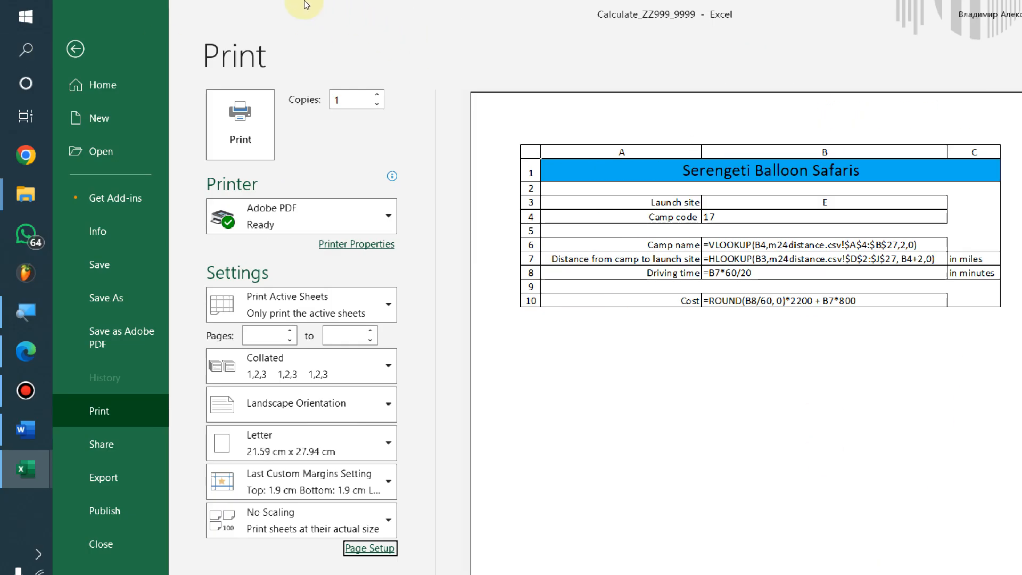
pyautogui.click(223, 120)
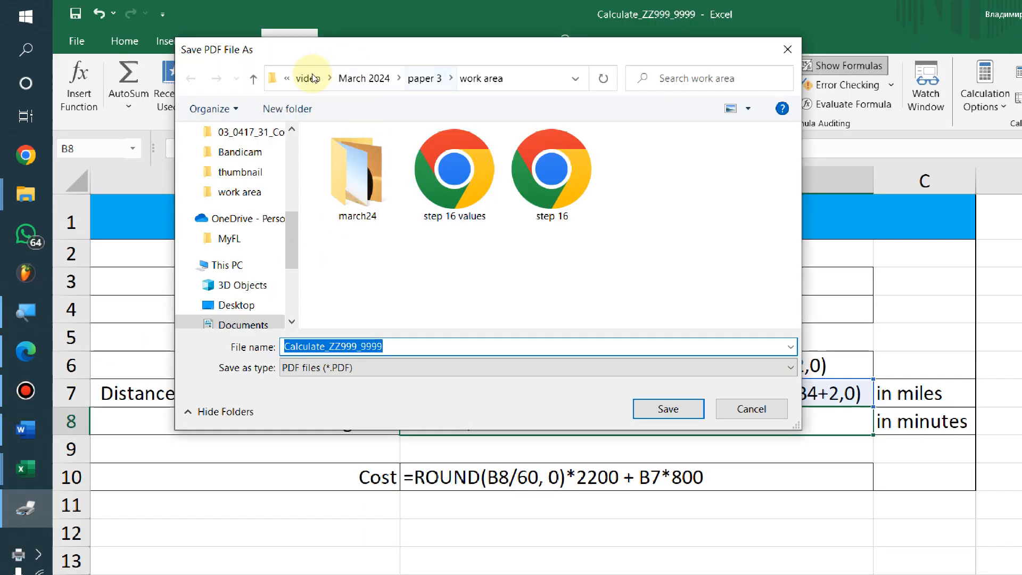
# Go to Documents > IGCSE > March 2024 > paper 3 > work area and start naming it 'step 16 formulae'
pyautogui.scroll(1, 230, 144)
pyautogui.scroll(3, 231, 144)
pyautogui.click(234, 205)
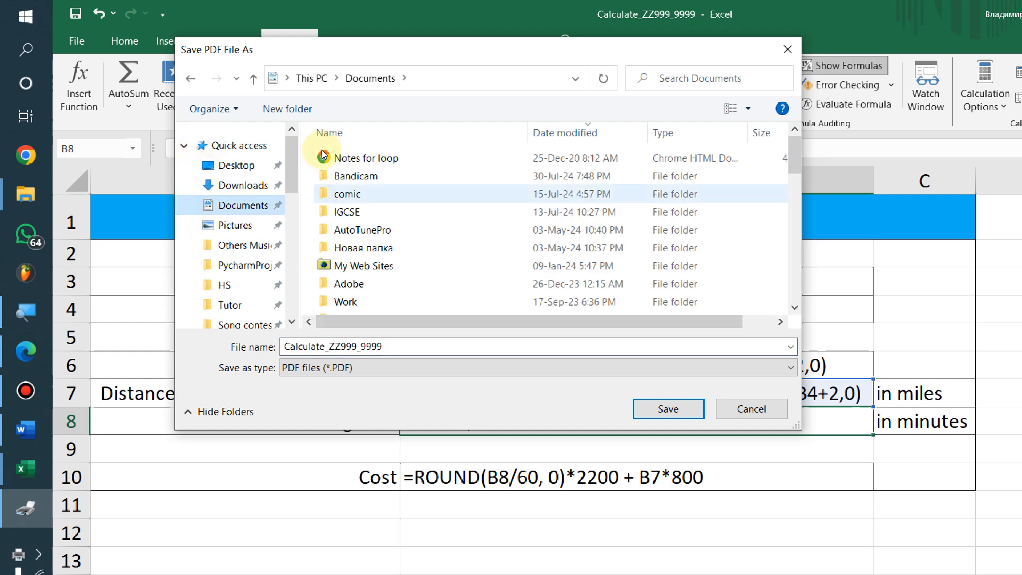
pyautogui.doubleClick(326, 212)
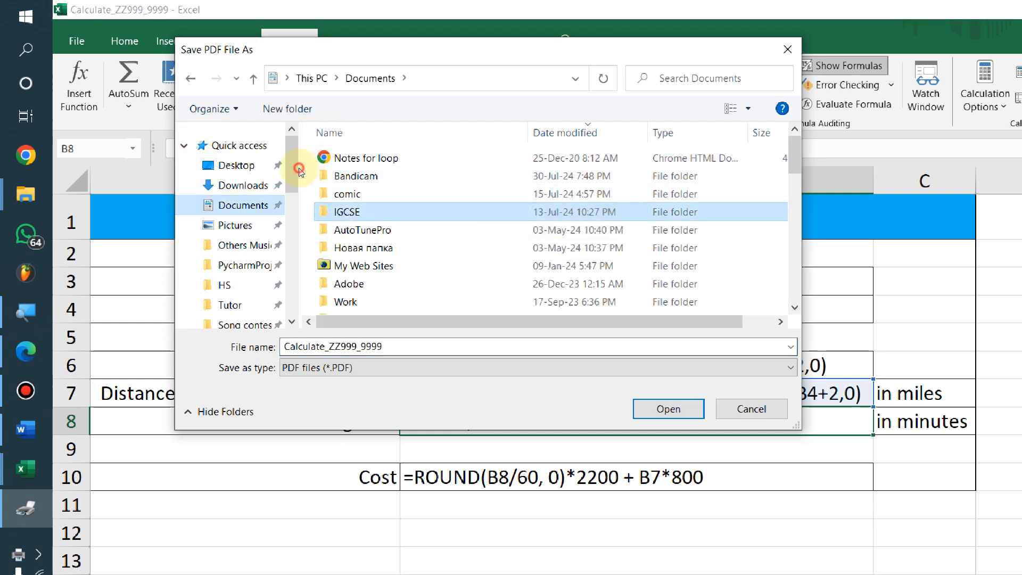
pyautogui.doubleClick(325, 158)
pyautogui.doubleClick(325, 177)
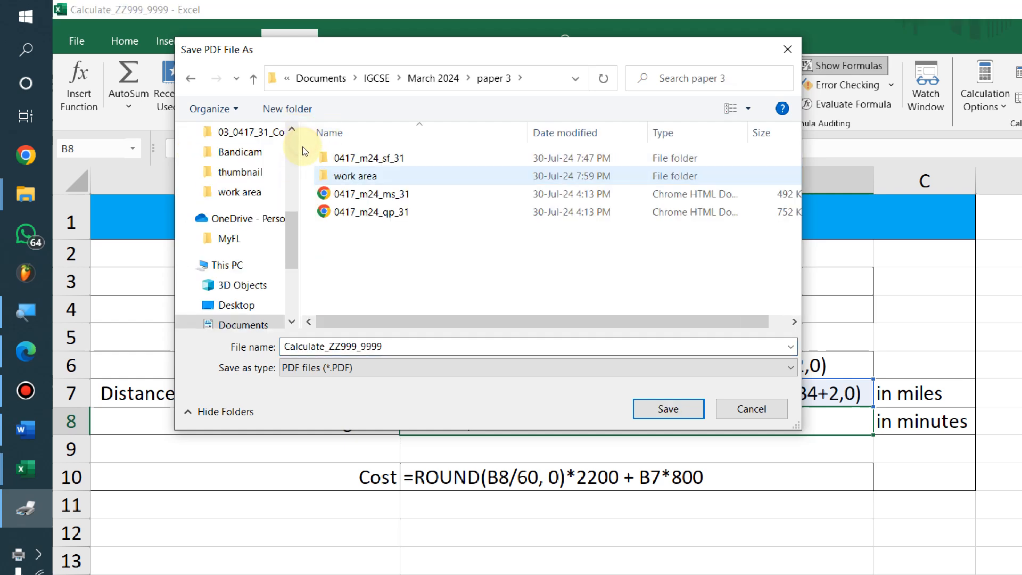
pyautogui.doubleClick(325, 175)
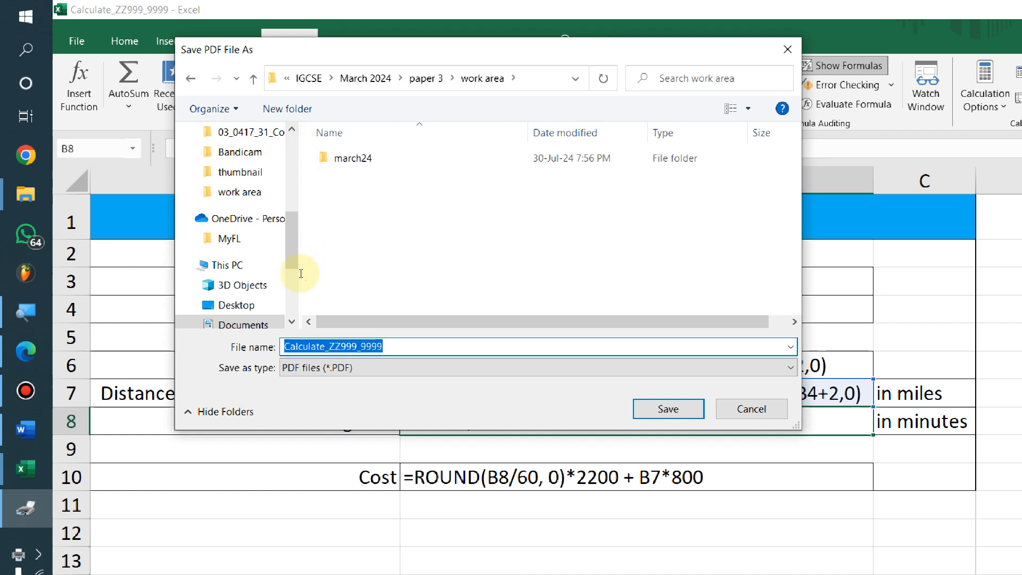
pyautogui.write('ste')
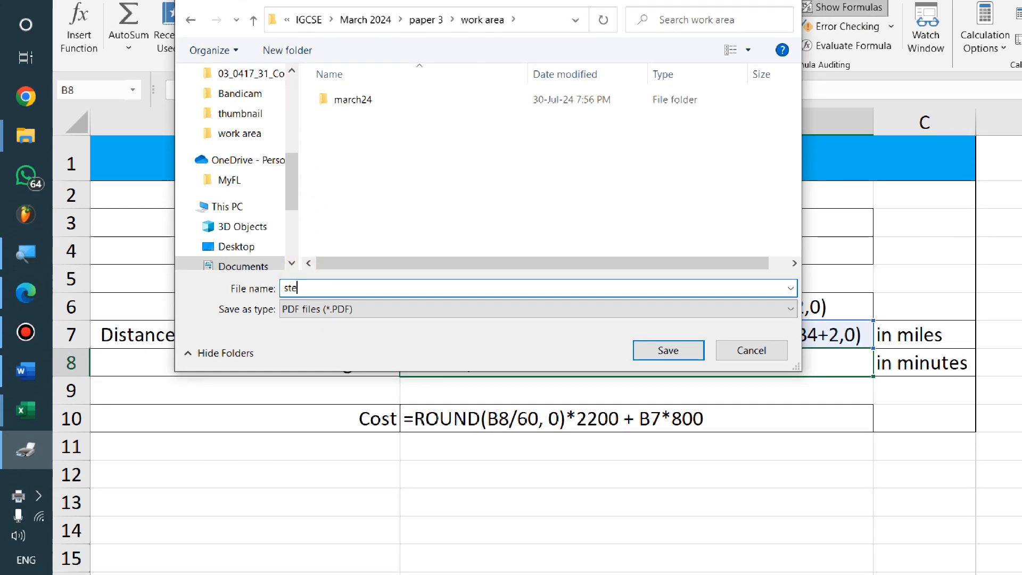
pyautogui.write('p 16 fo')
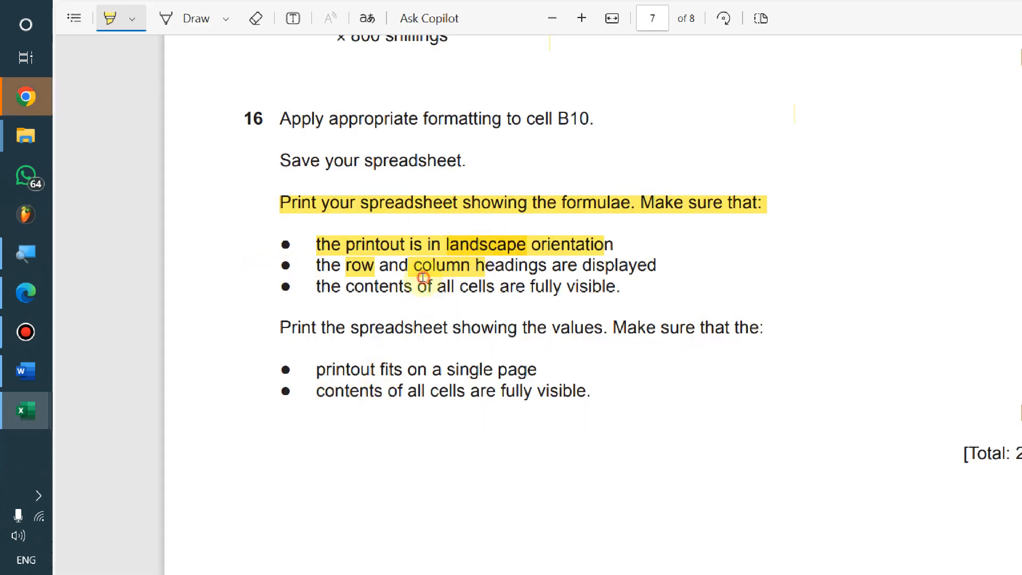
# Highlight the single-page, fully-visible values-printout rules, then bring back the Serengeti calculation workbook
pyautogui.click(24, 102)
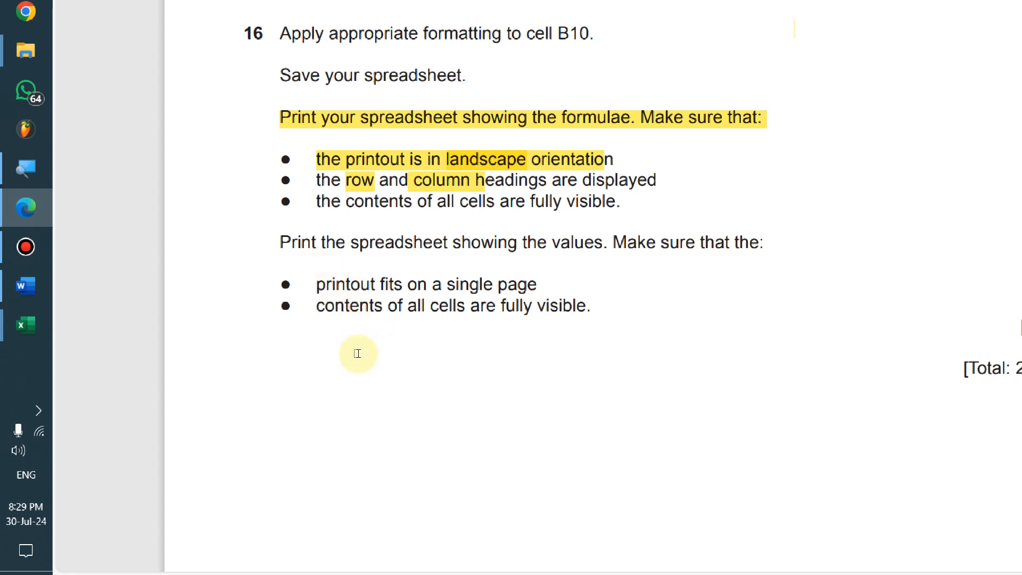
pyautogui.moveTo(251, 342); pyautogui.dragTo(463, 339)
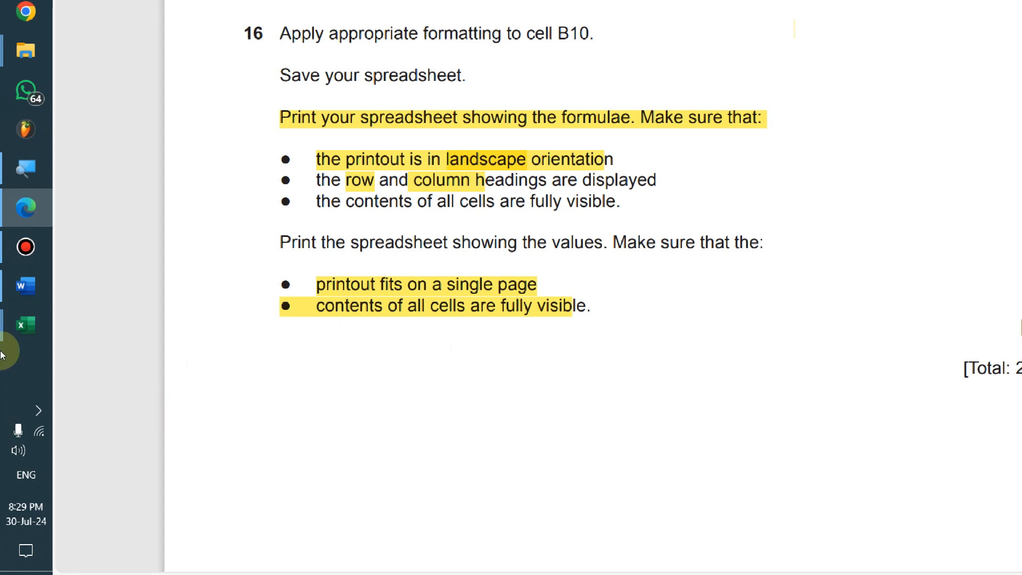
pyautogui.click(23, 332)
pyautogui.click(108, 428)
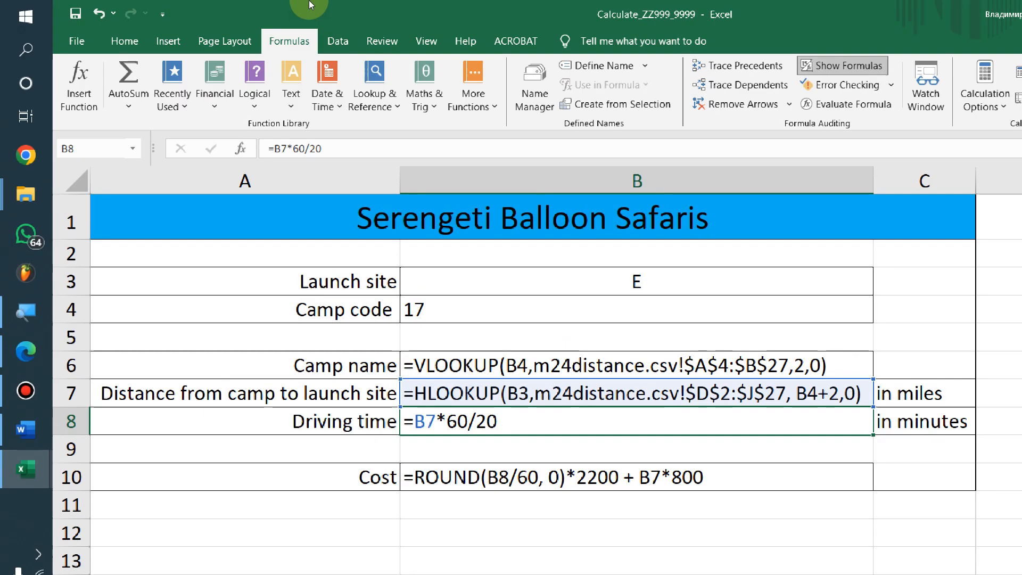
# Switch the sheet back to values and autofit all columns to their contents
pyautogui.hotkey('ctrl', '`')
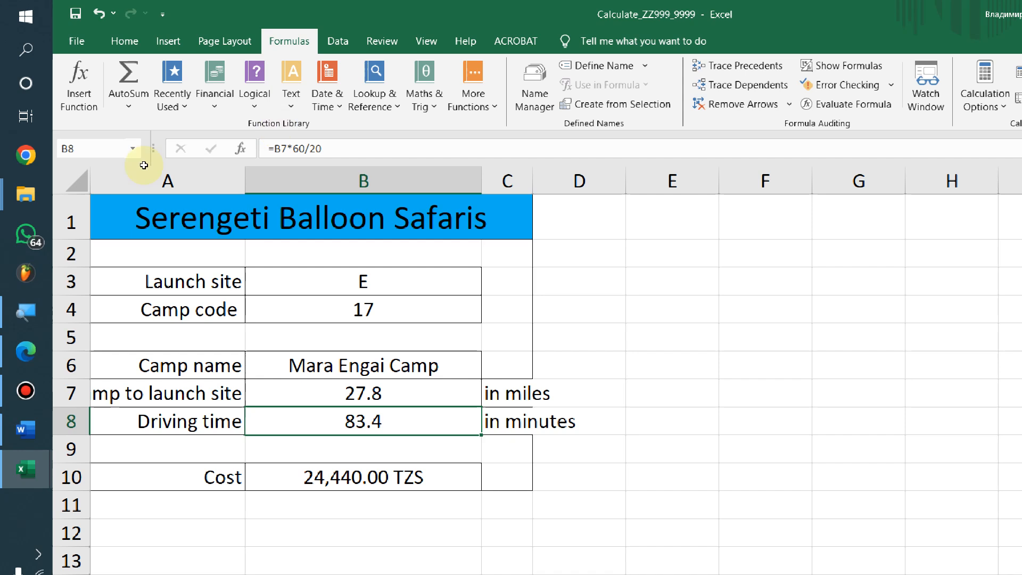
pyautogui.click(71, 177)
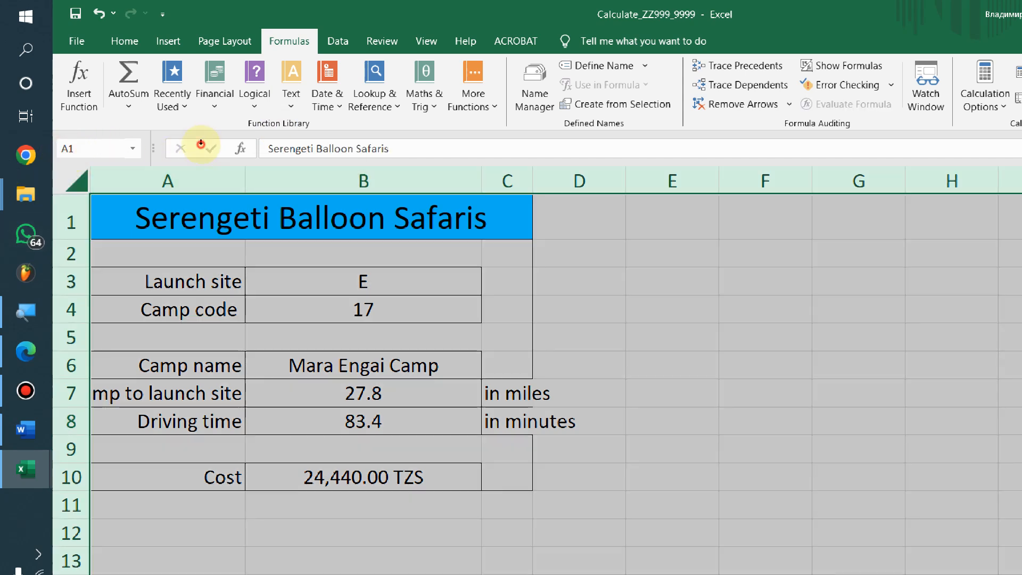
pyautogui.doubleClick(245, 181)
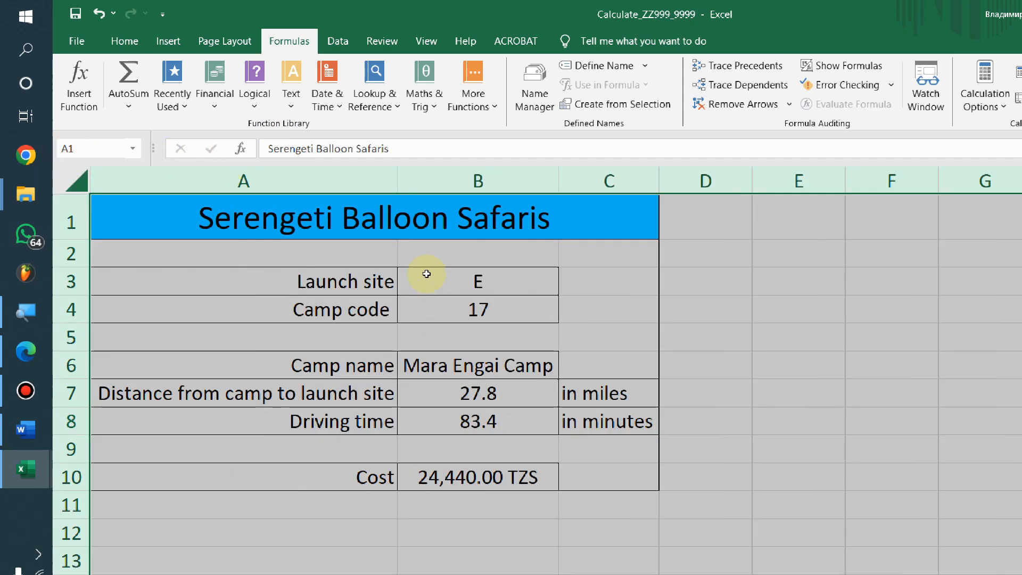
pyautogui.click(584, 417)
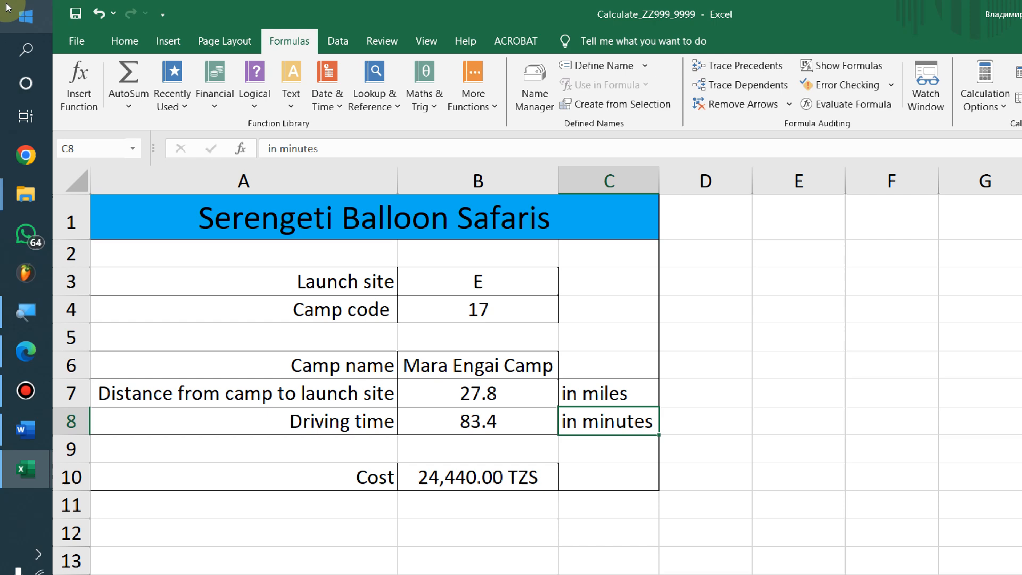
# Print the values sheet to PDF, saved as 'step 16 values'
pyautogui.click(63, 34)
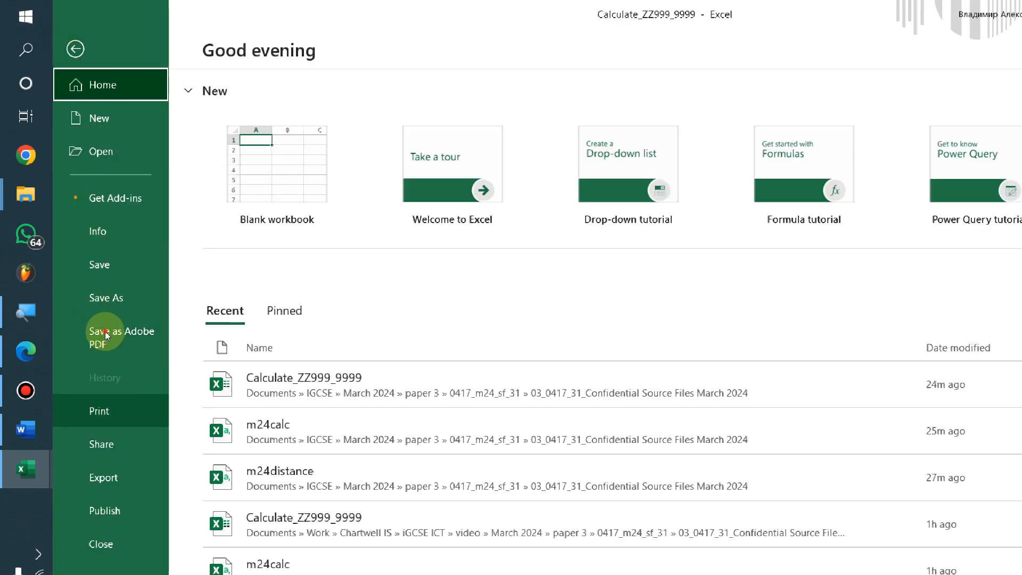
pyautogui.click(99, 411)
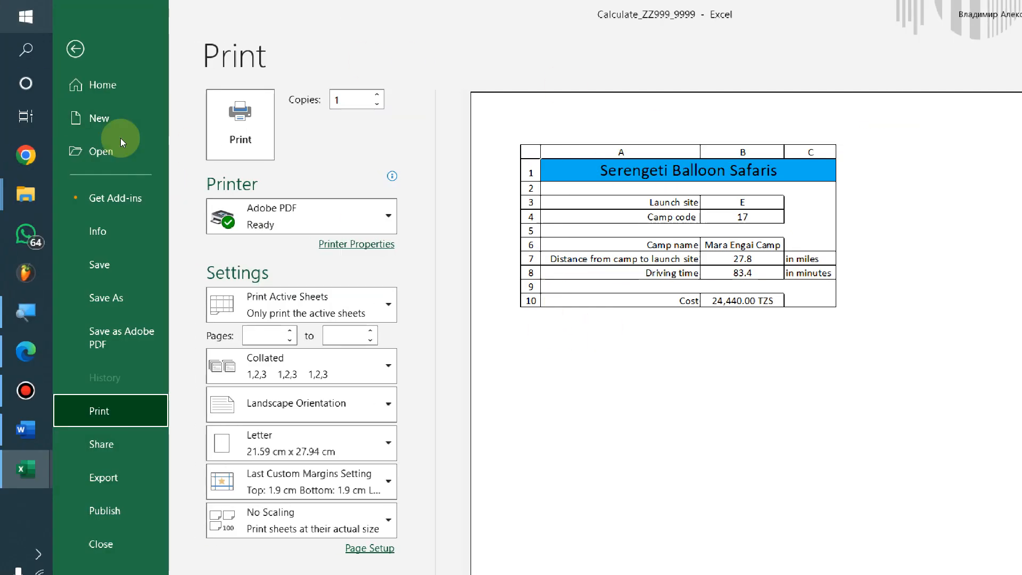
pyautogui.click(28, 125)
pyautogui.click(382, 178)
pyautogui.click(347, 346)
pyautogui.doubleClick(339, 347)
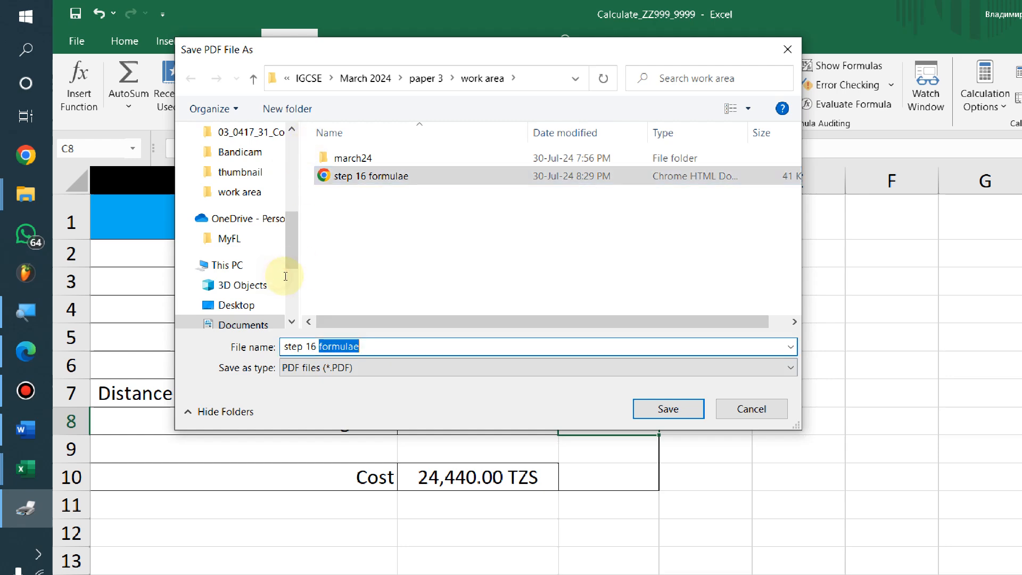
pyautogui.write('values')
pyautogui.press('Return')
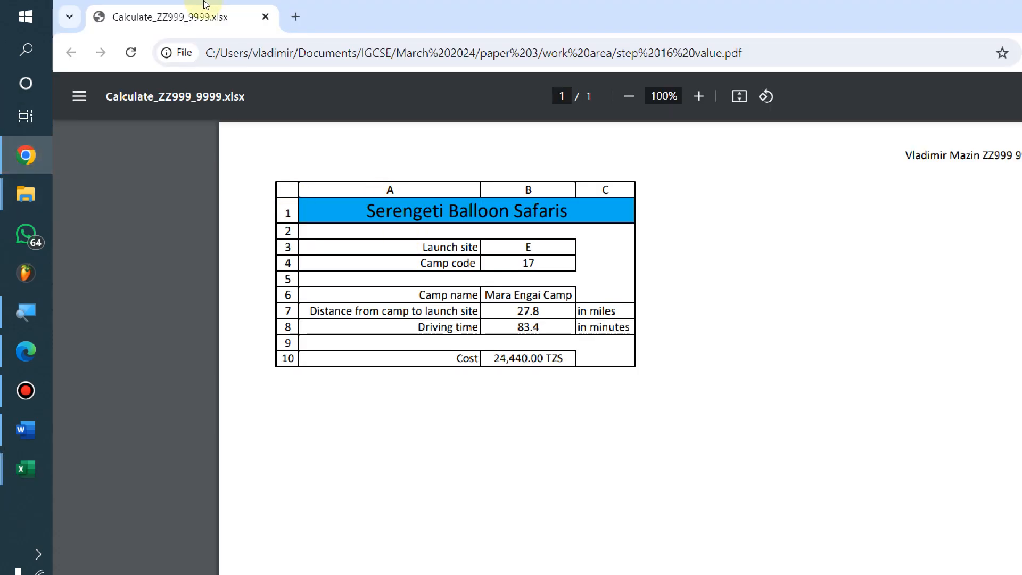
# Close the values PDF in Chrome and switch back to question 16 in the Edge question paper
pyautogui.hotkey('ctrl', 'w')
pyautogui.hotkey('alt', 'Tab')
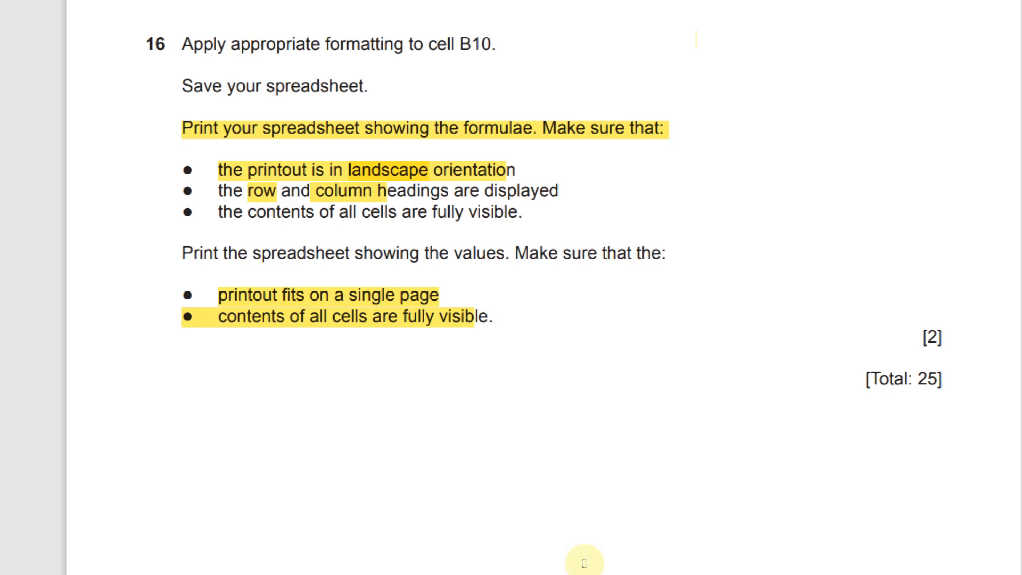
pyautogui.hotkey('alt', 'Tab')
pyautogui.hotkey('alt', 'Tab')
pyautogui.hotkey('alt', 'Tab')
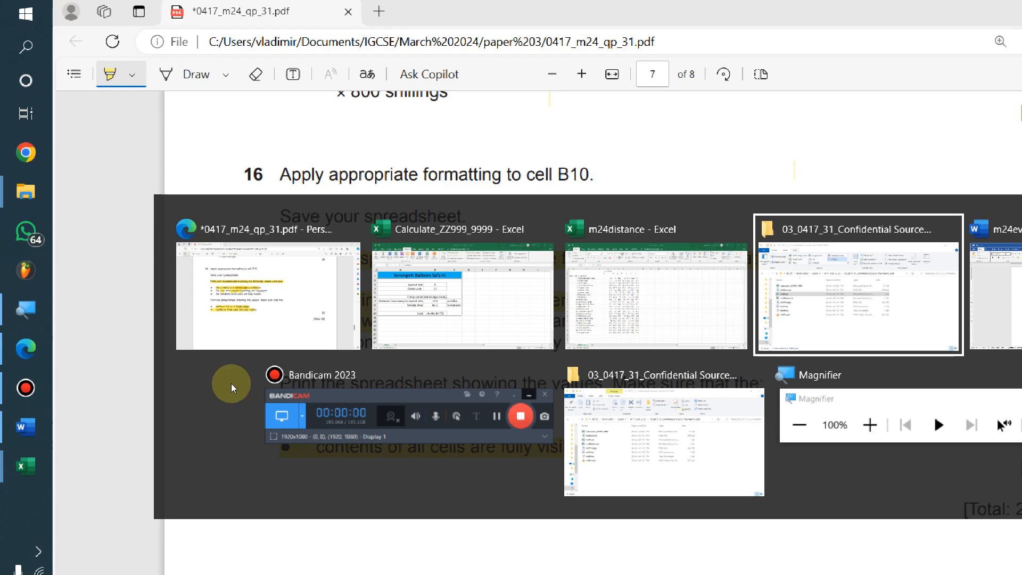
pyautogui.click(217, 277)
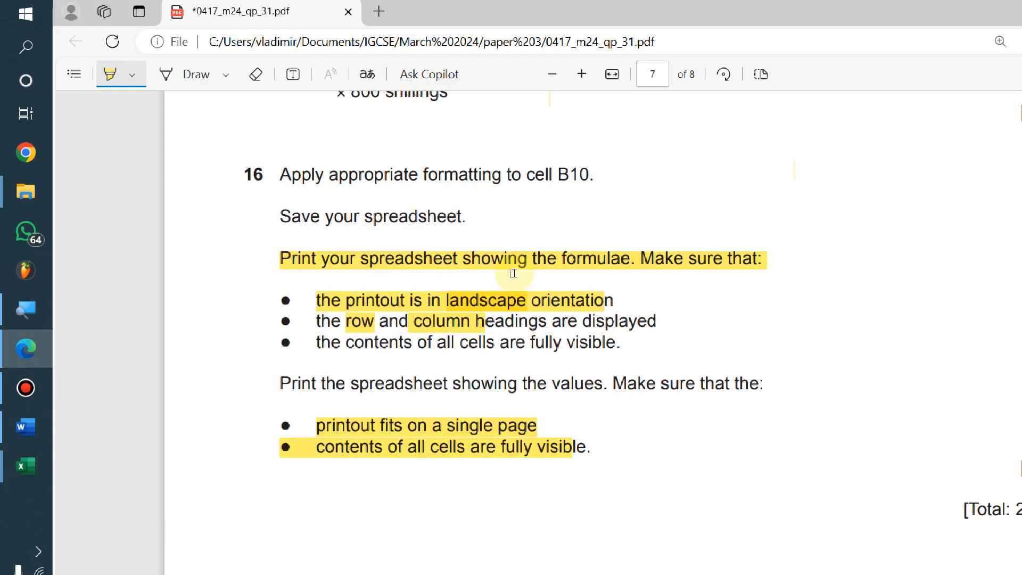